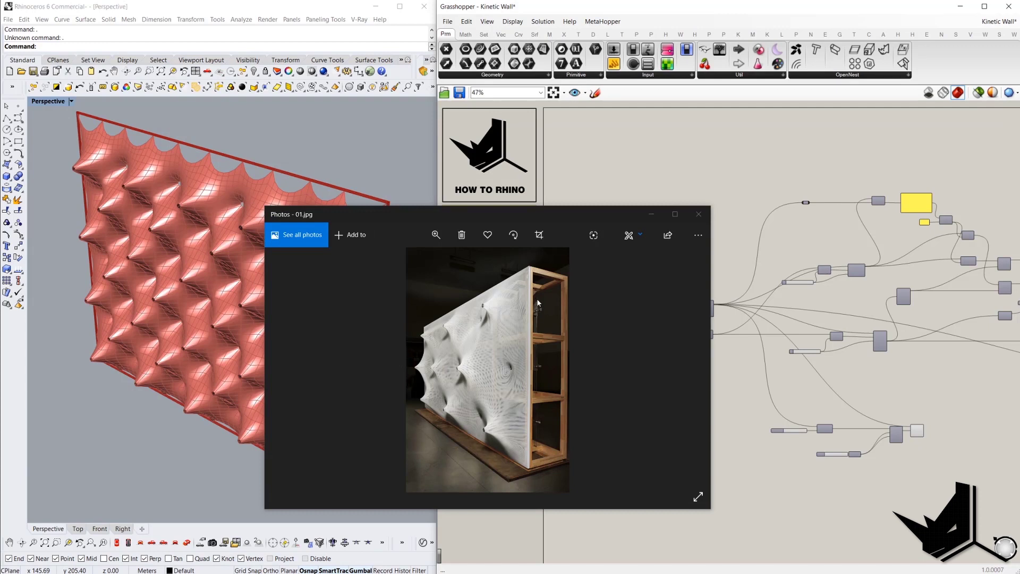
Browse the kinetic wall reference photos from 01.jpg through 05.jpg and minimize the photo viewer.
left_click(516, 296)
key("Right")
key("Right")
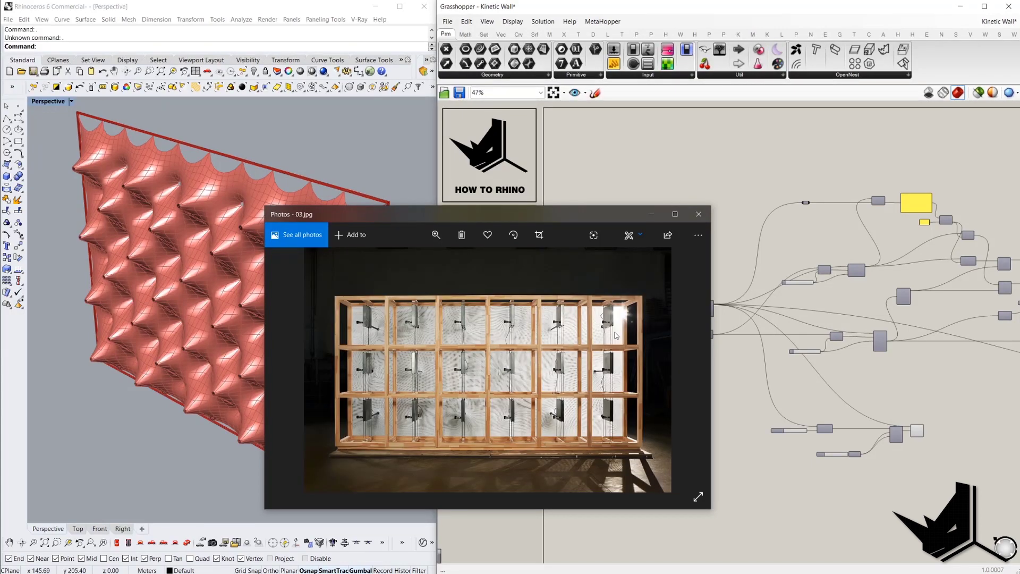
key("Right")
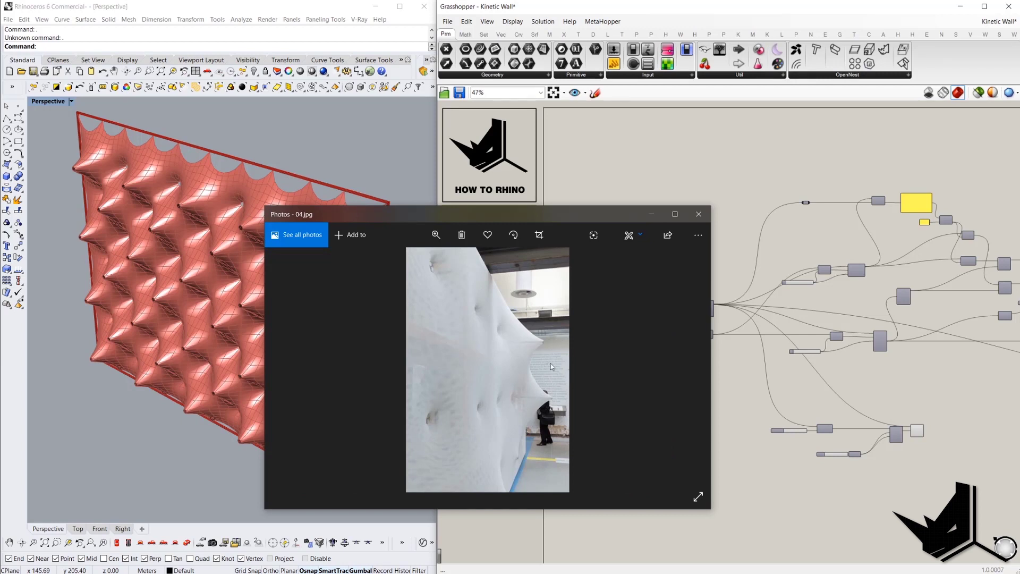
key("Right")
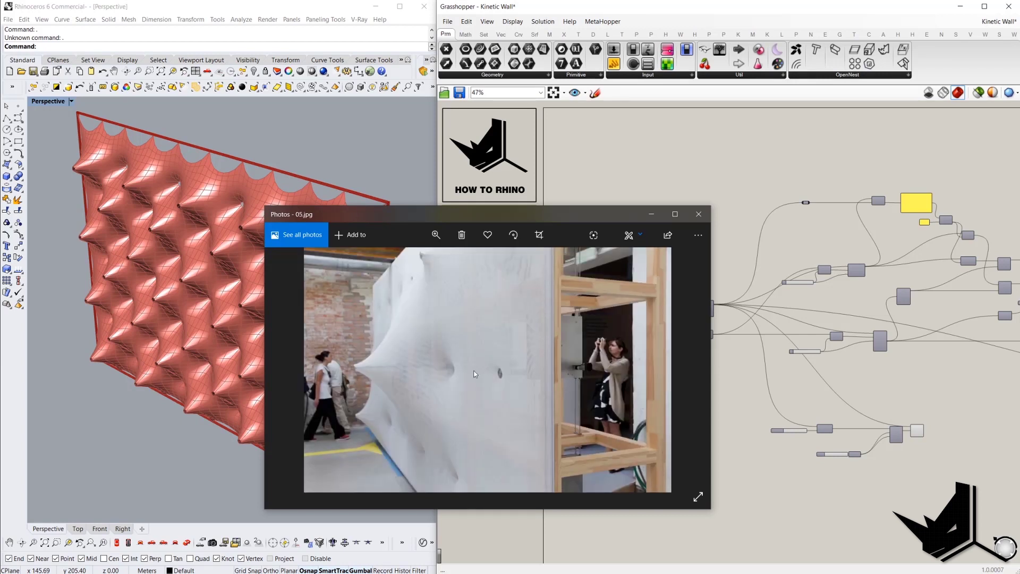
left_click(649, 216)
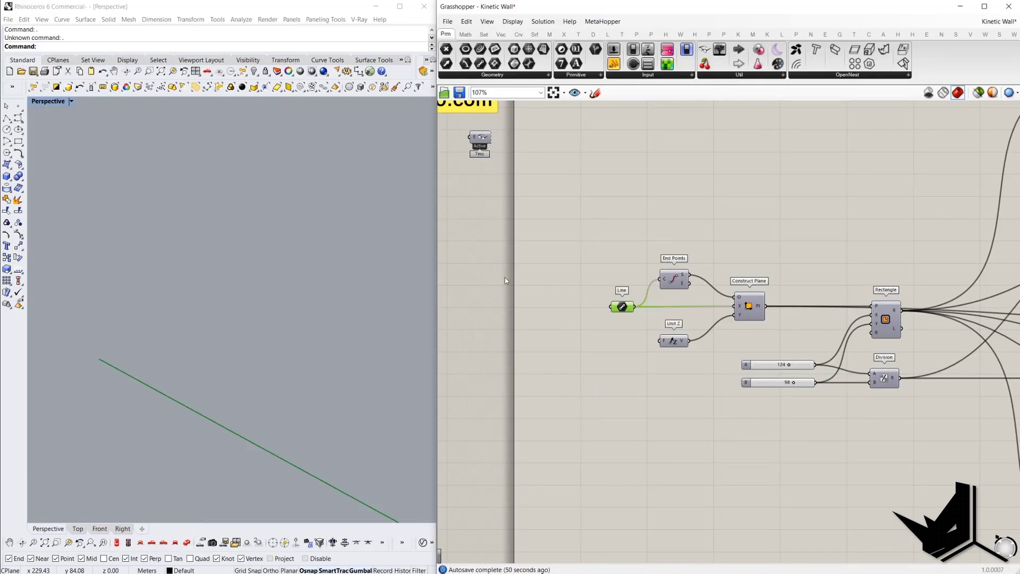
Set one line in the Line parameter by drawing a new diagonal base line in the Perspective viewport.
scroll(365, 344, "down", 3)
scroll(626, 312, "up", 2)
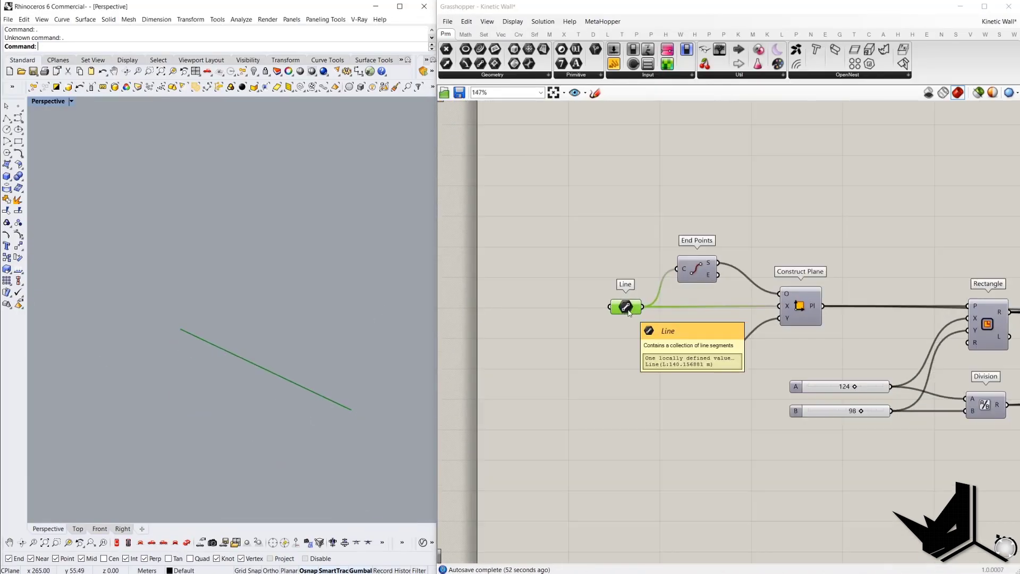
right_click(629, 312)
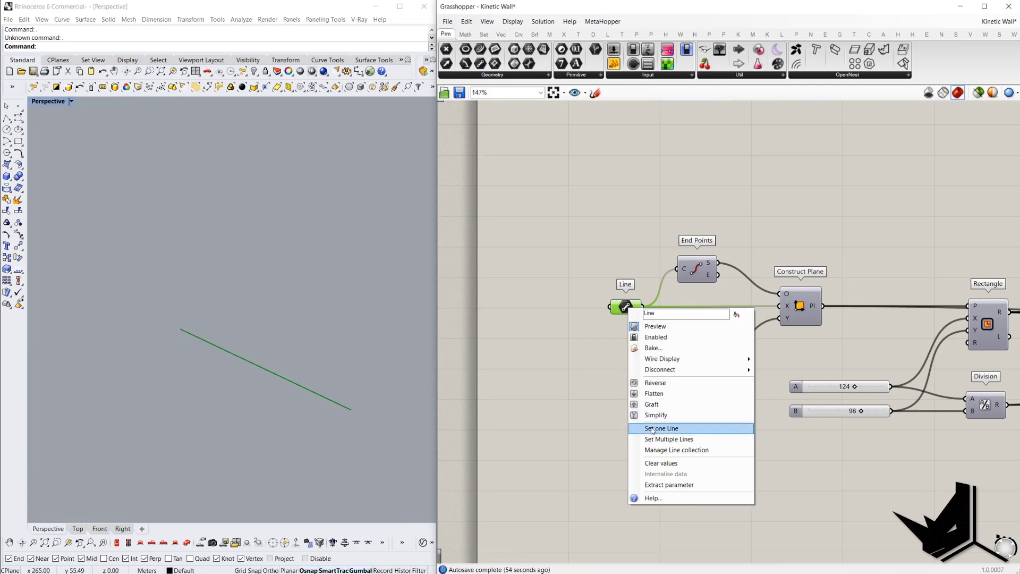
left_click(669, 428)
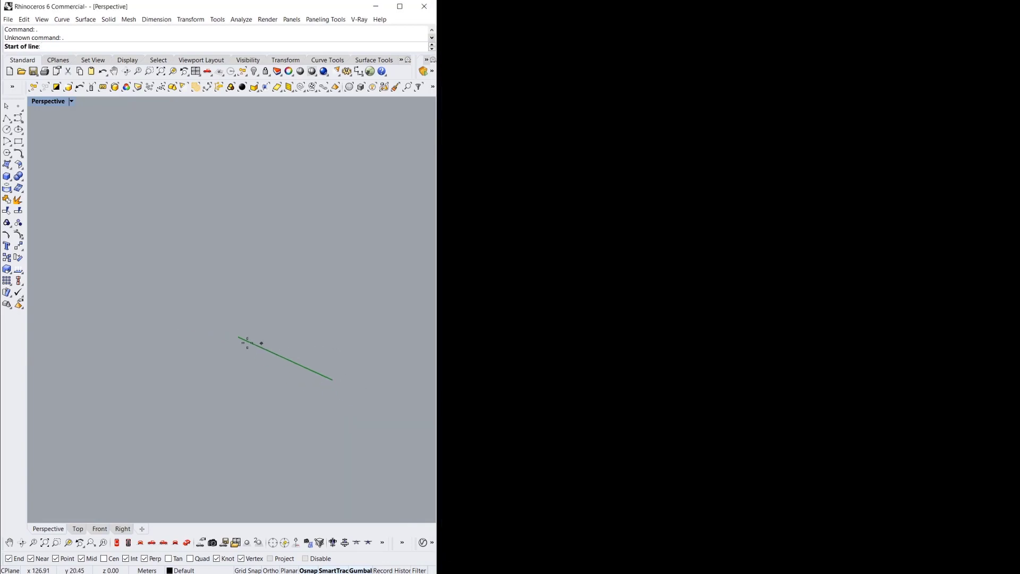
left_click(220, 342)
left_click(338, 398)
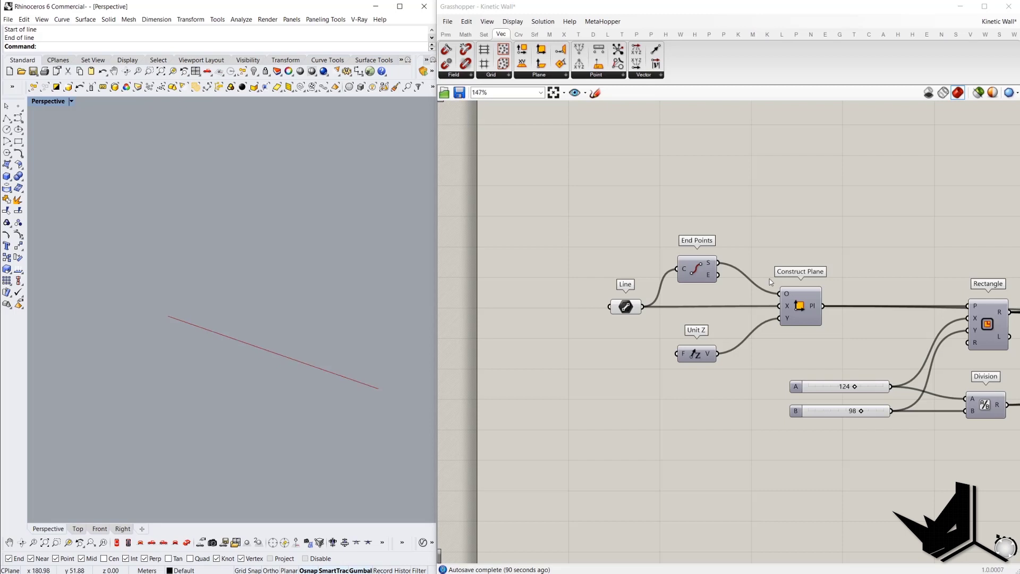
Turn on the preview of the End Points component.
left_click(696, 268)
right_click(713, 207)
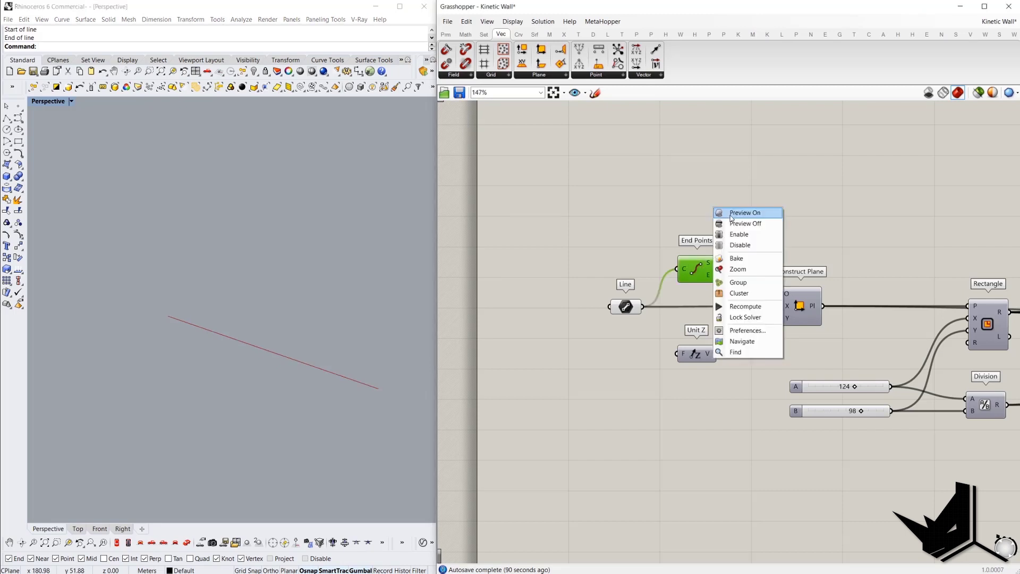
left_click(736, 211)
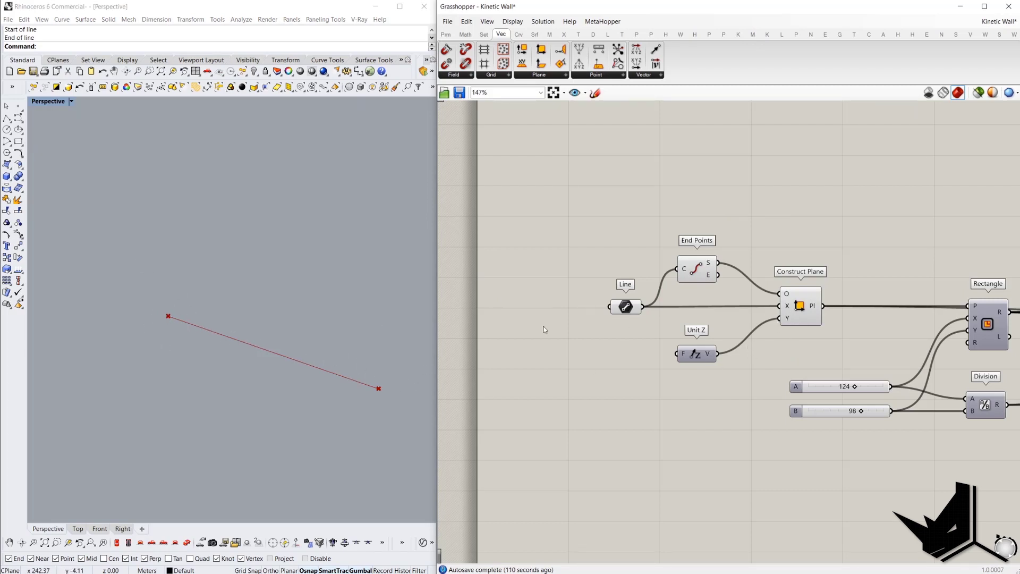
left_click_drag(637, 311, 742, 368)
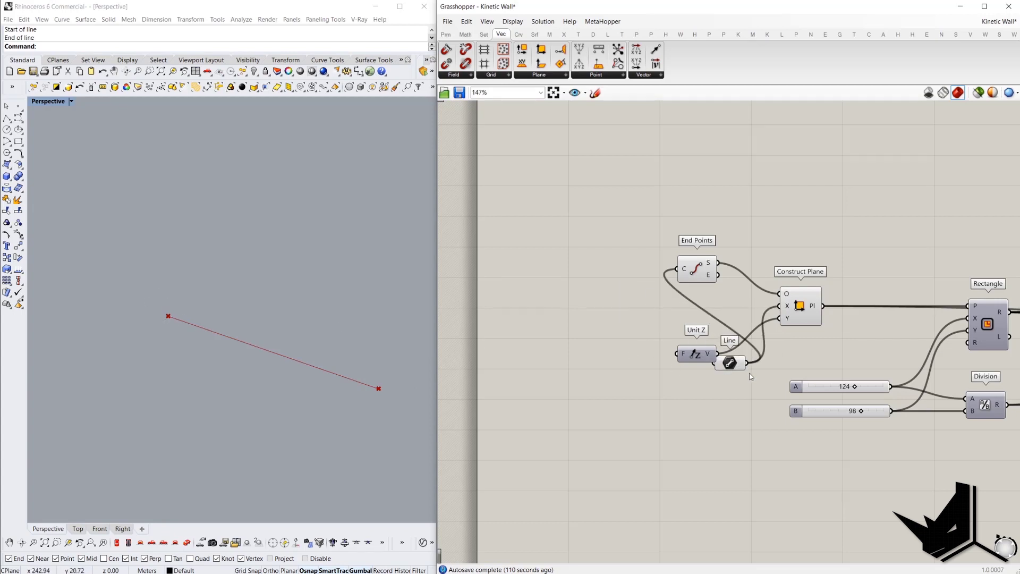
key("ctrl+z")
left_click_drag(651, 324, 749, 375)
Zoom to the Construct Plane geometry and inspect the plane at the line's start point from several angles.
left_click(802, 311)
middle_click(802, 206)
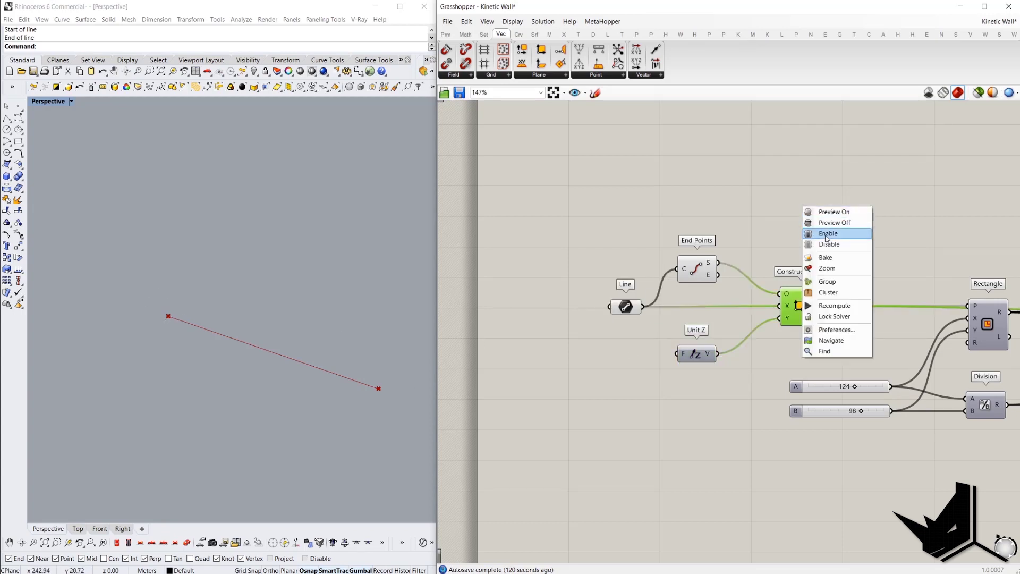
left_click(826, 268)
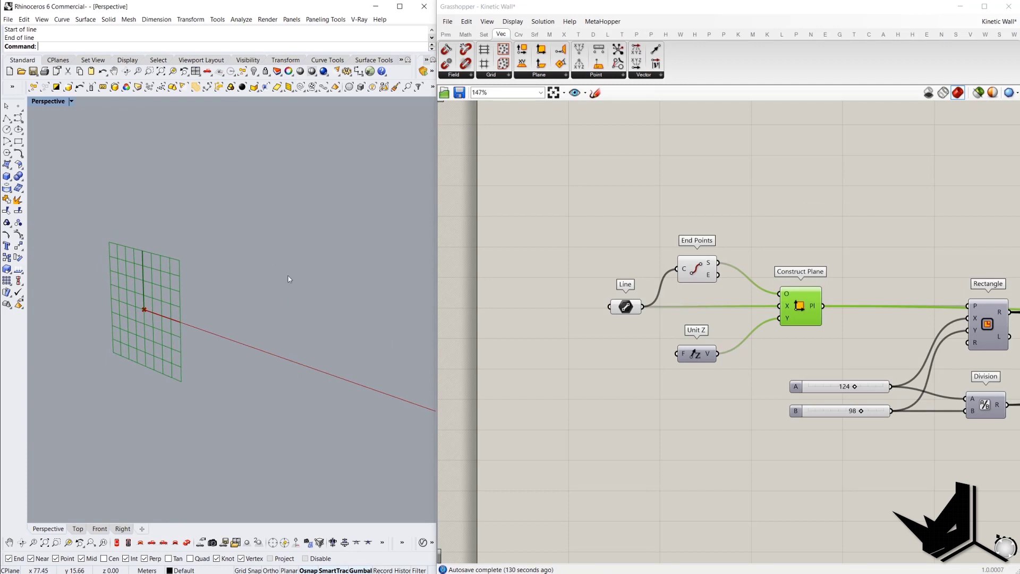
scroll(832, 260, "down", 4)
scroll(156, 268, "down", 6)
scroll(156, 268, "down", 5)
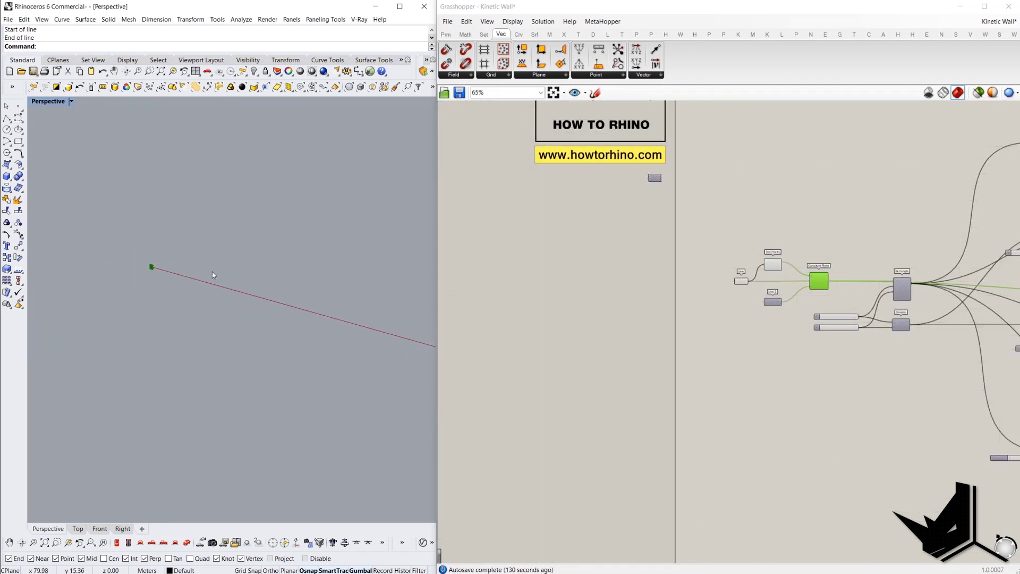
right_click_drag(212, 272, 173, 324)
scroll(906, 271, "up", 5)
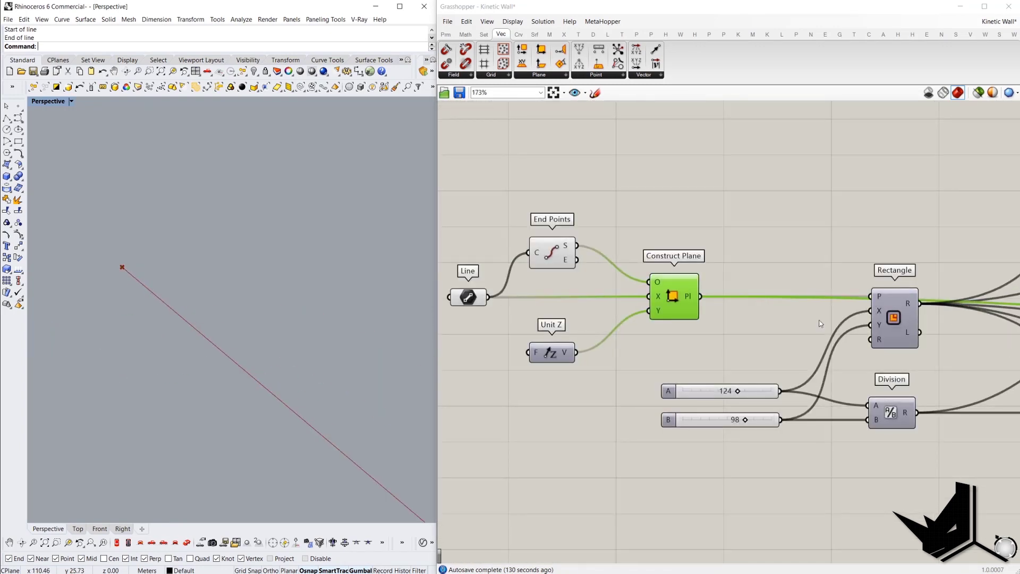
right_click_drag(205, 278, 246, 264)
right_click_drag(246, 264, 255, 268)
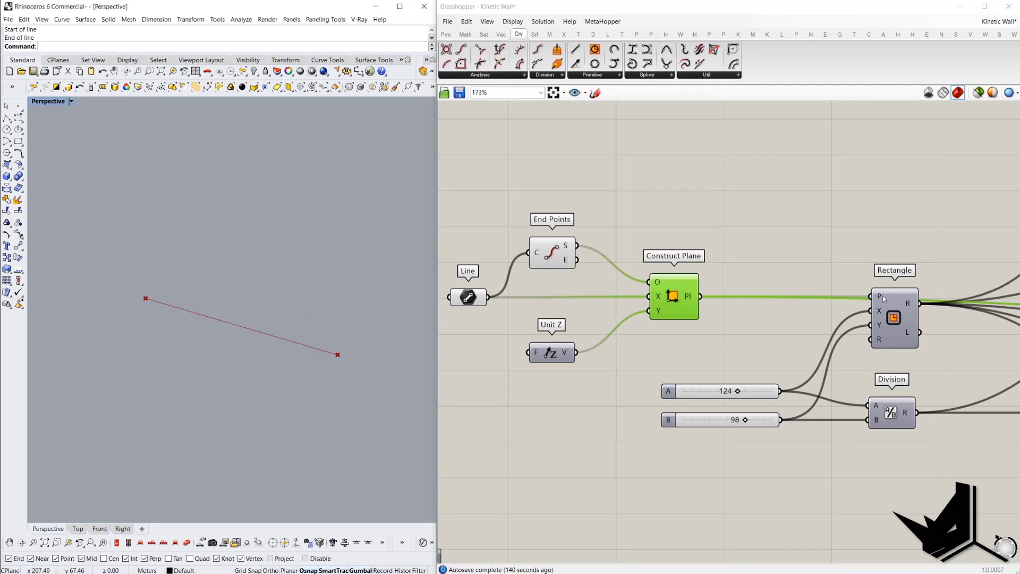
Turn off the preview of the Line, End Points, Unit Z and Construct Plane components together.
left_click_drag(632, 232, 760, 337)
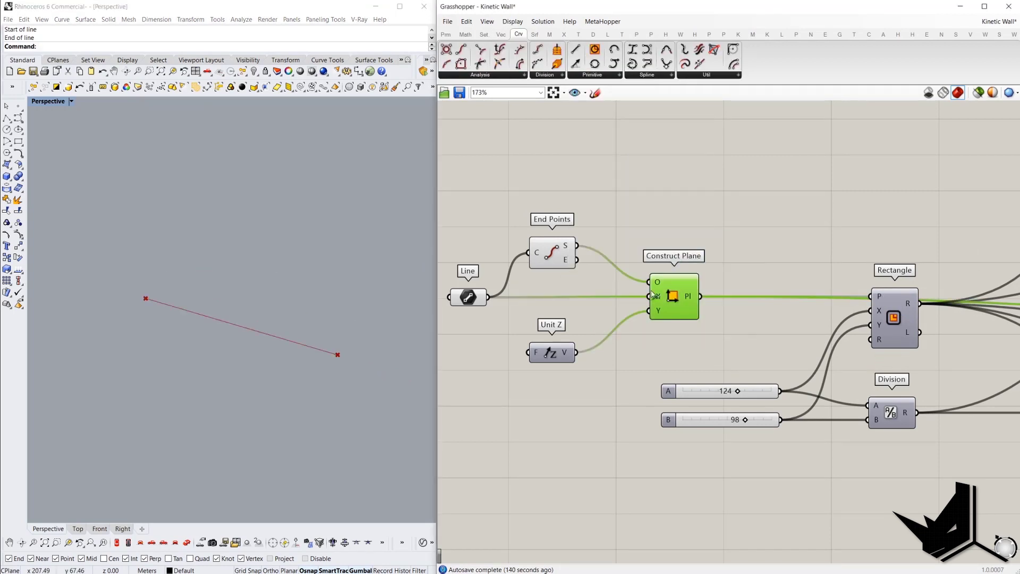
left_click_drag(706, 368, 441, 196)
right_click(537, 164)
left_click(552, 180)
left_click(736, 236)
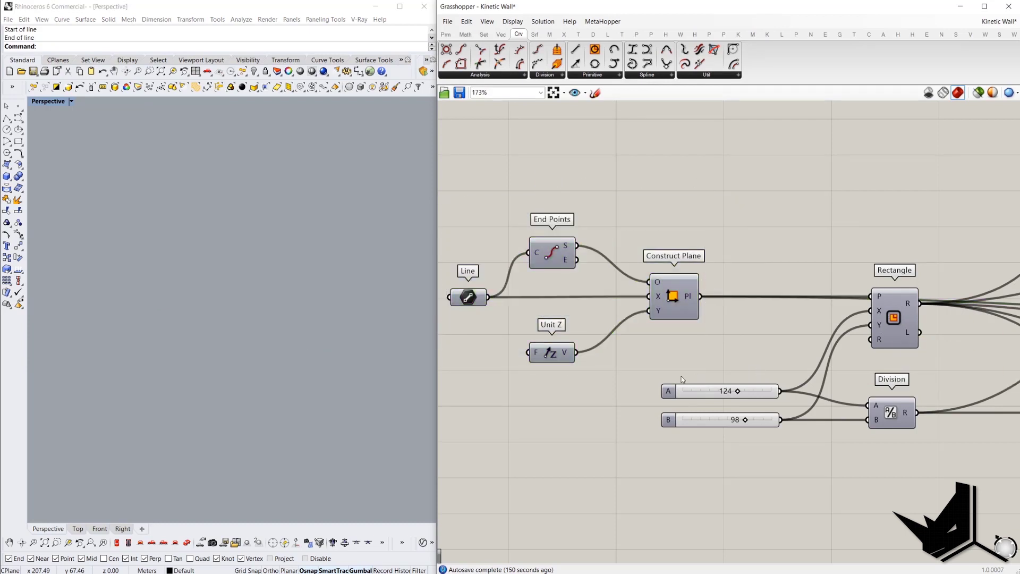
Turn on the preview of the Rectangle component and frame the rectangle in the Perspective viewport.
left_click(895, 319)
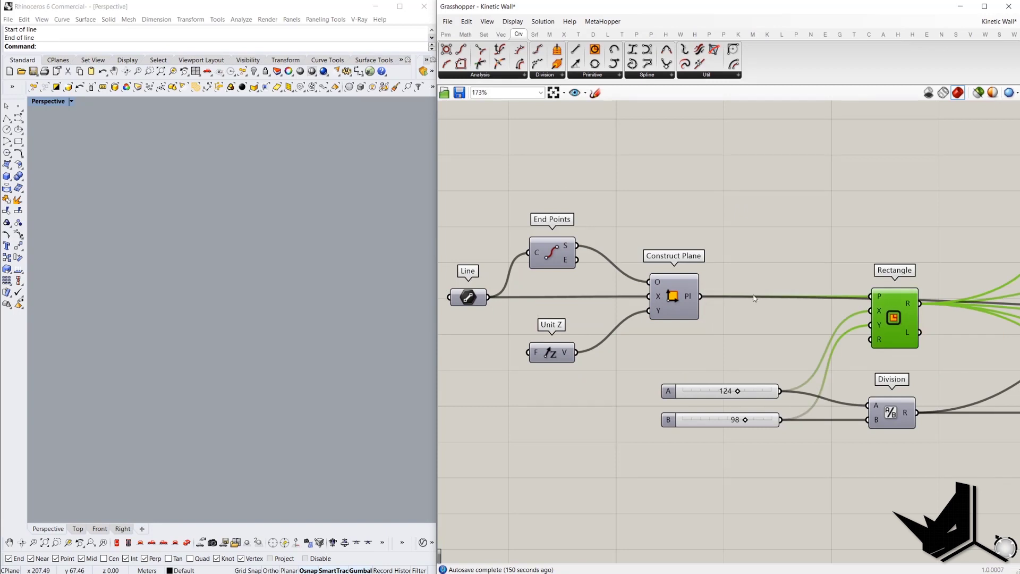
left_click(744, 368)
left_click(886, 328)
left_click_drag(645, 360, 806, 451)
left_click(887, 322)
right_click(833, 245)
left_click(865, 250)
scroll(253, 298, "down", 10)
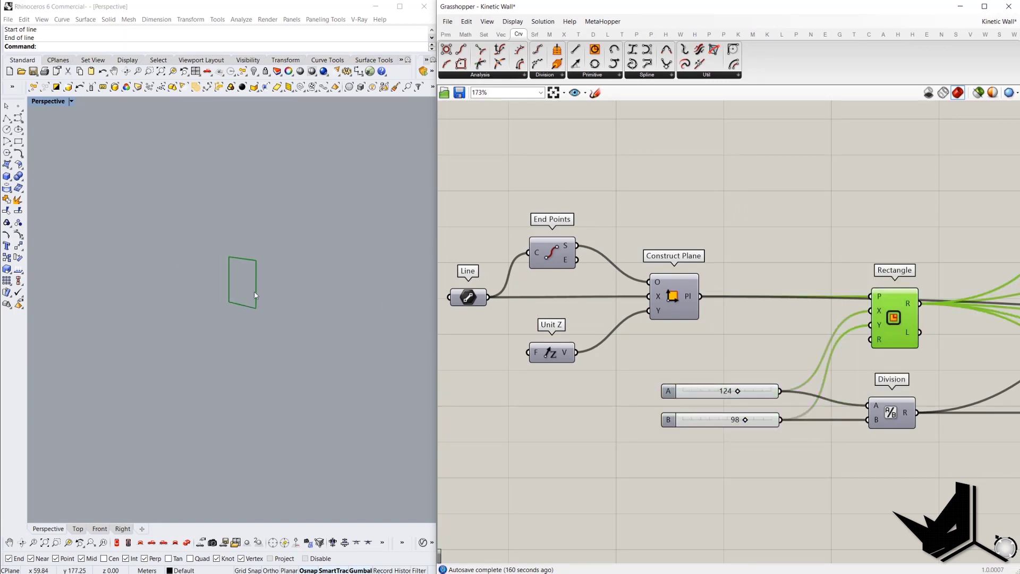
scroll(248, 277, "up", 9)
right_click_drag(250, 285, 265, 324)
Set the rectangle's height slider B to 50 and preview the points of the Divide Surface component.
right_click_drag(942, 357, 704, 329)
scroll(704, 326, "down", 4)
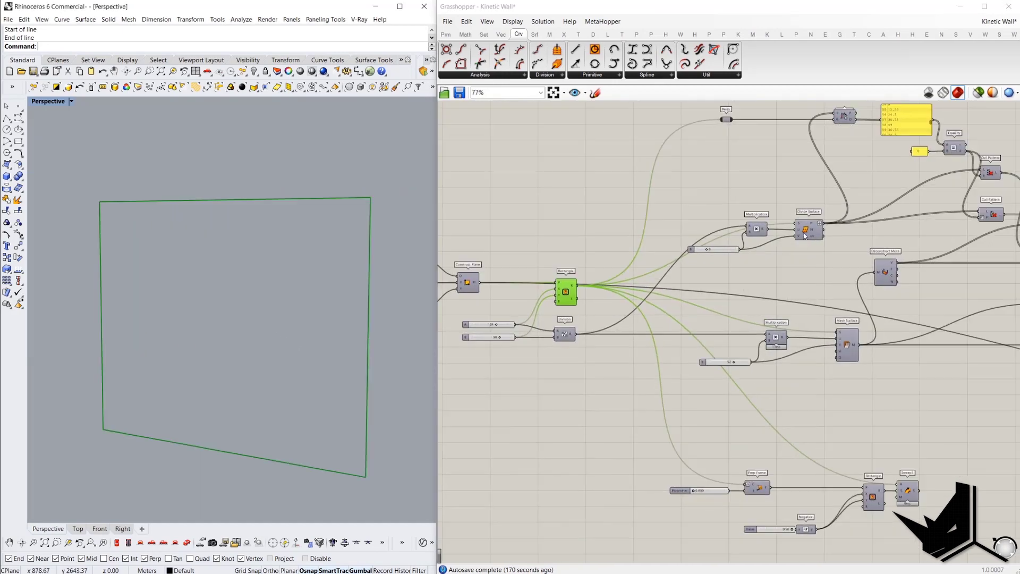
scroll(577, 292, "up", 1)
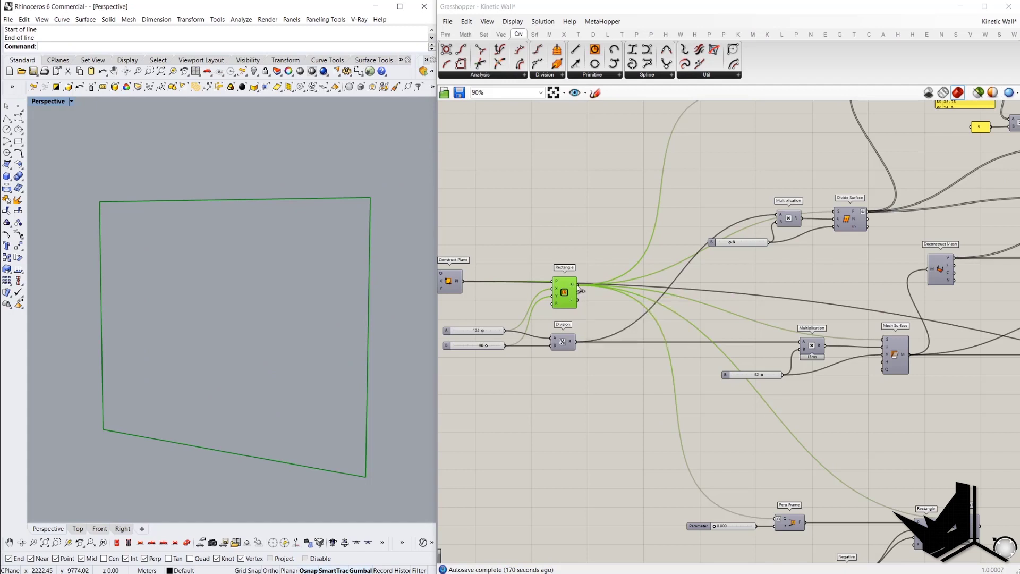
left_click(850, 218)
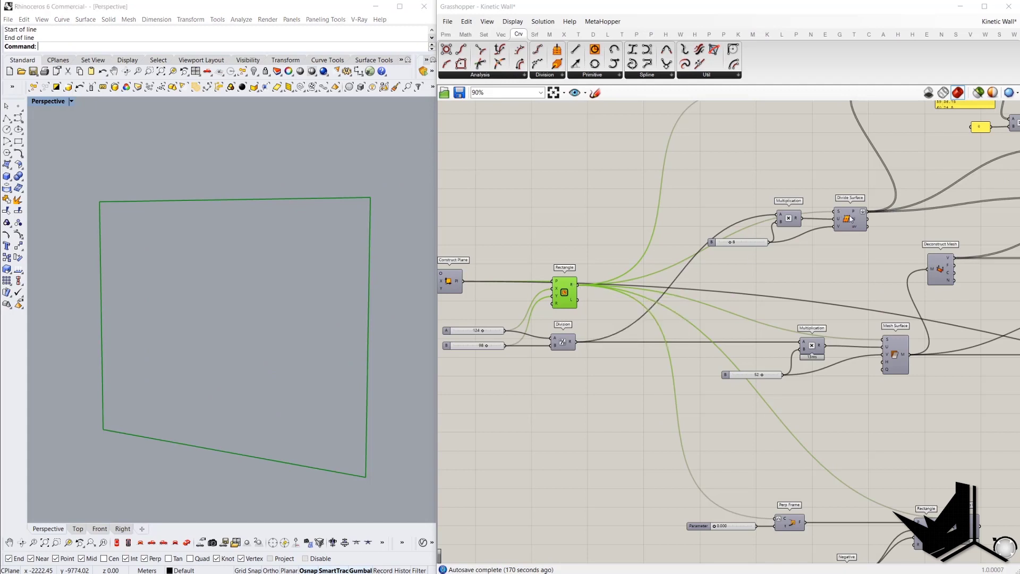
left_click(534, 34)
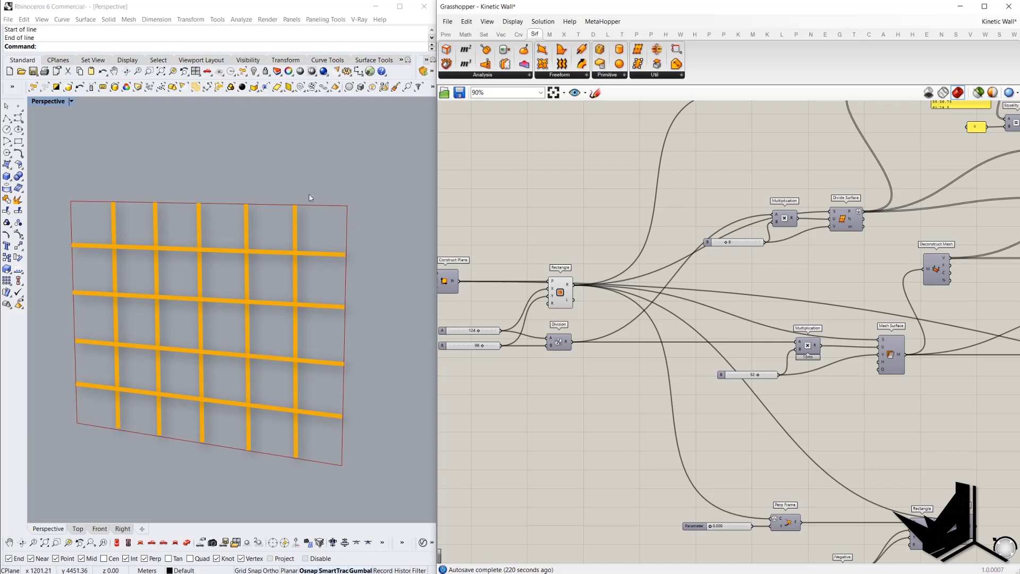
double_click(477, 344)
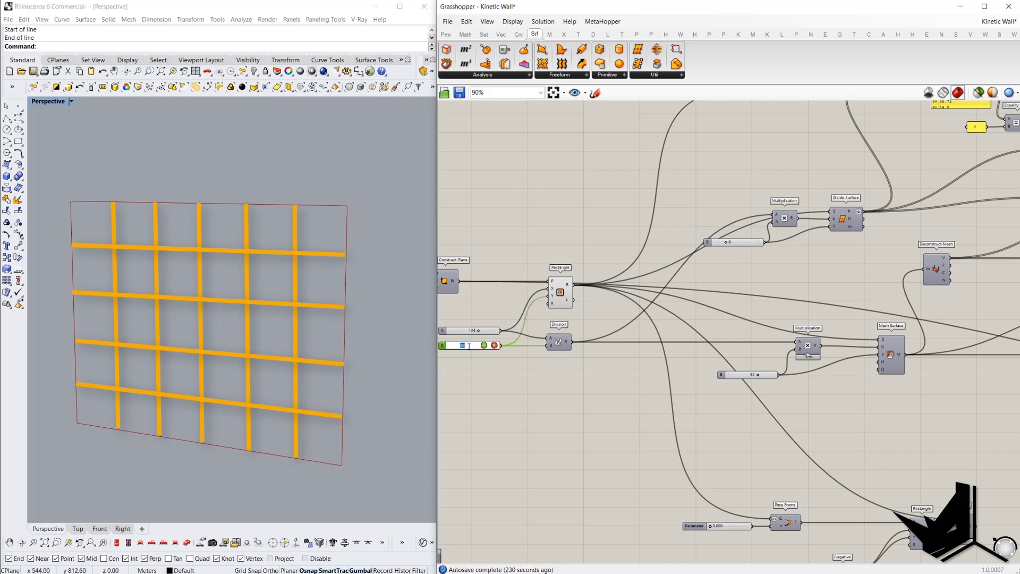
type("50")
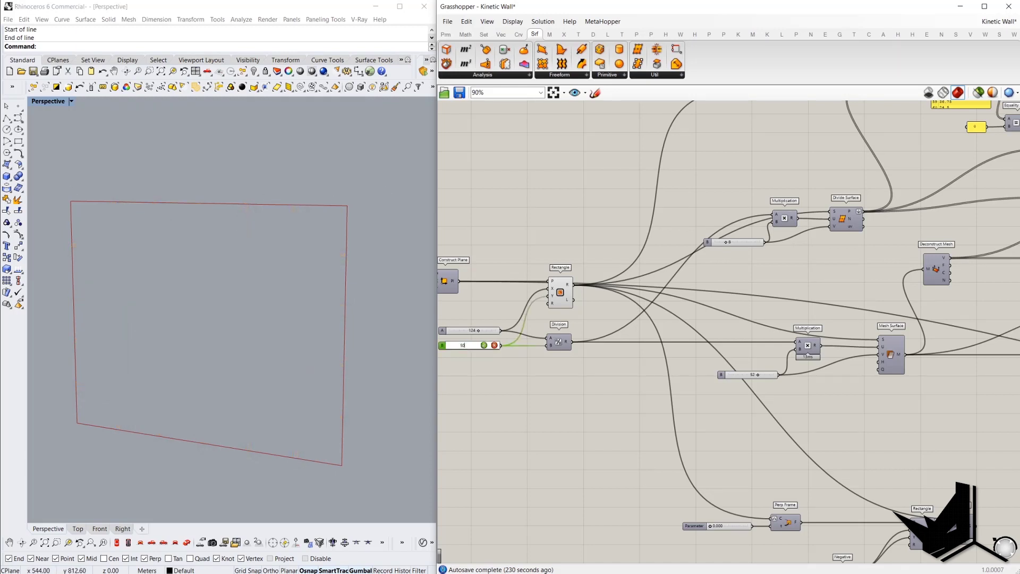
left_click(844, 218)
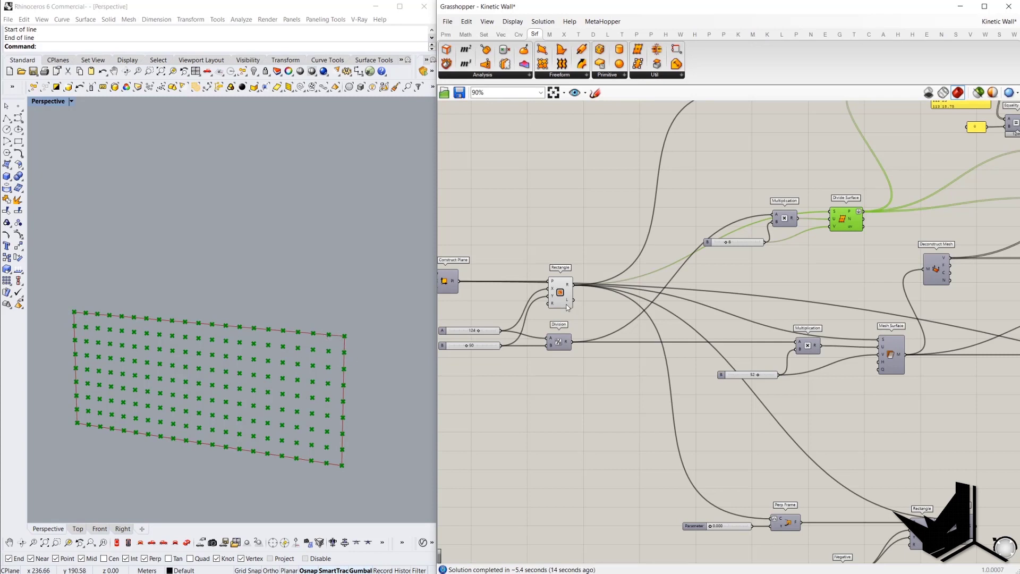
Set the rectangle's height slider B to 80.
double_click(483, 345)
type("80")
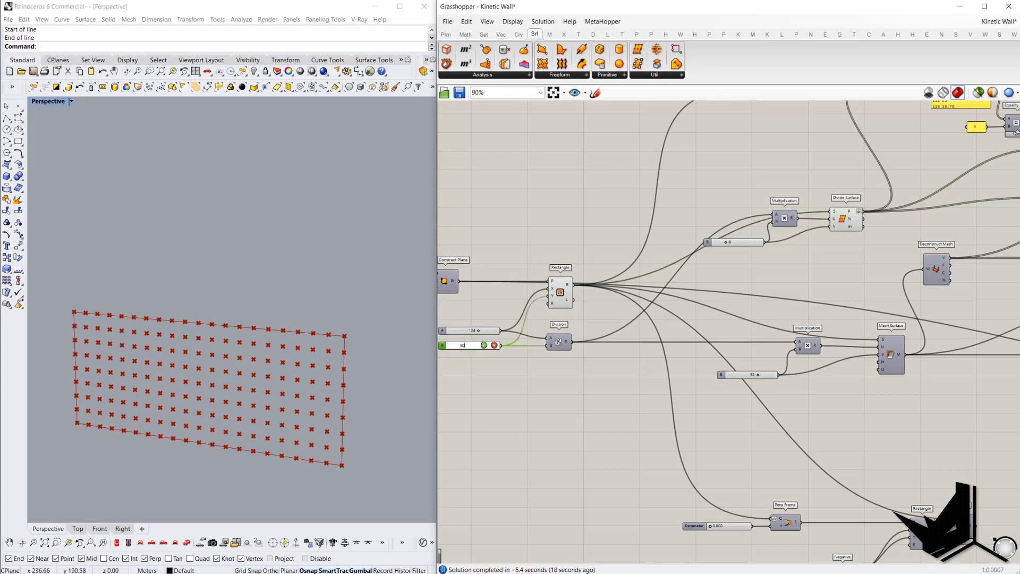
left_click(484, 346)
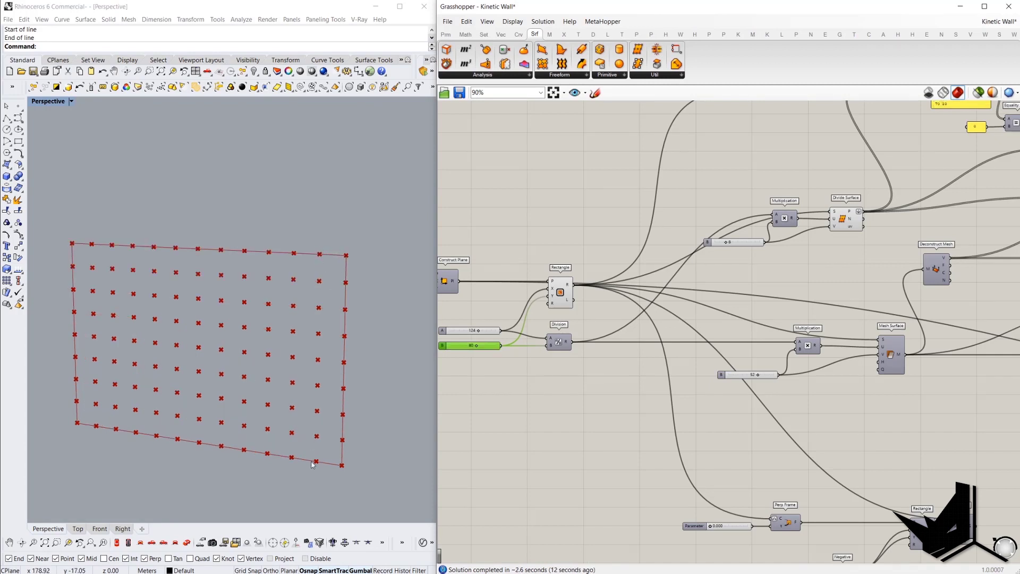
left_click(709, 239)
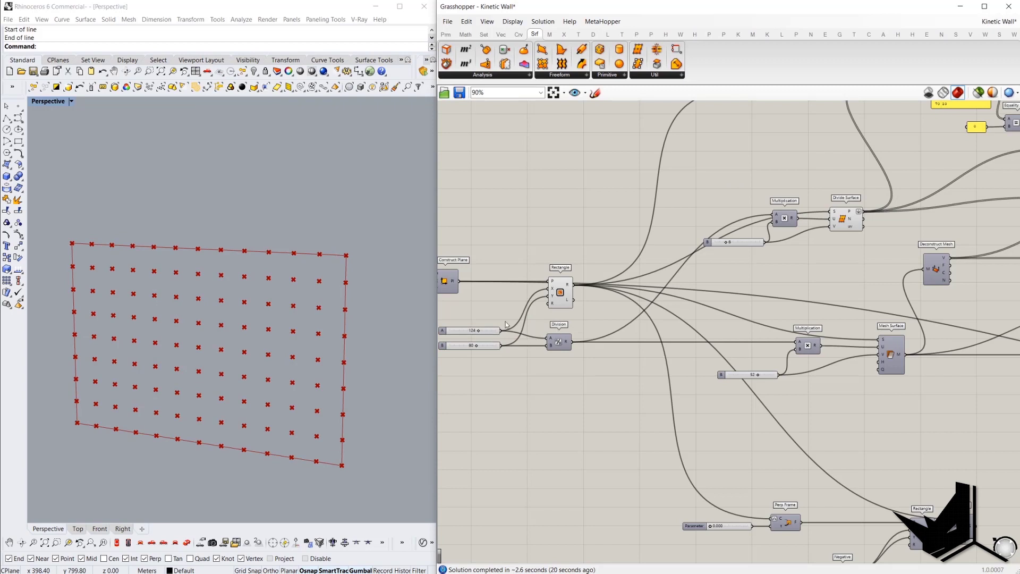
Check the result of the Division component fed by the rectangle's two size sliders.
left_click(486, 330)
left_click(487, 346)
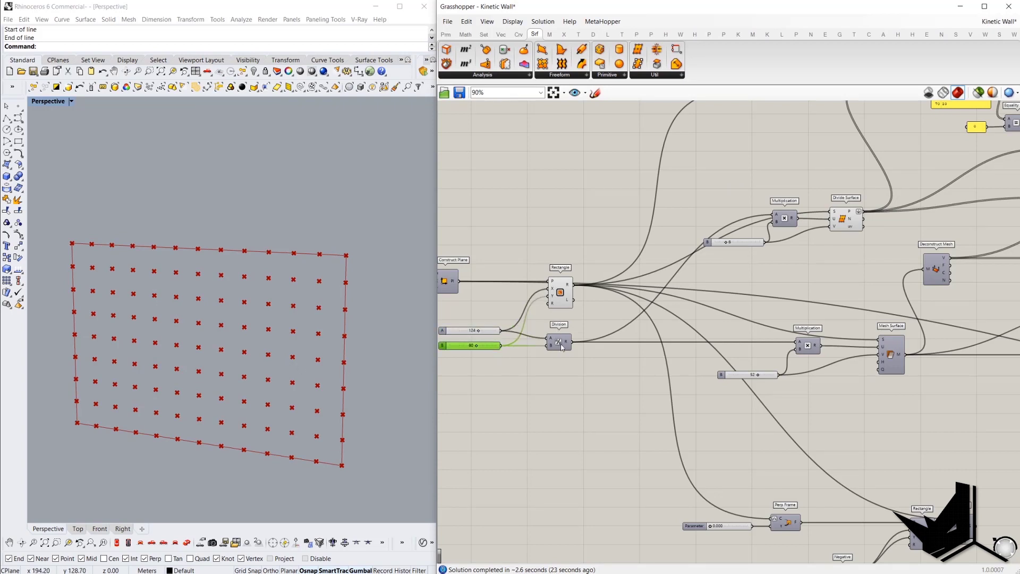
left_click(560, 344)
scroll(564, 346, "up", 3)
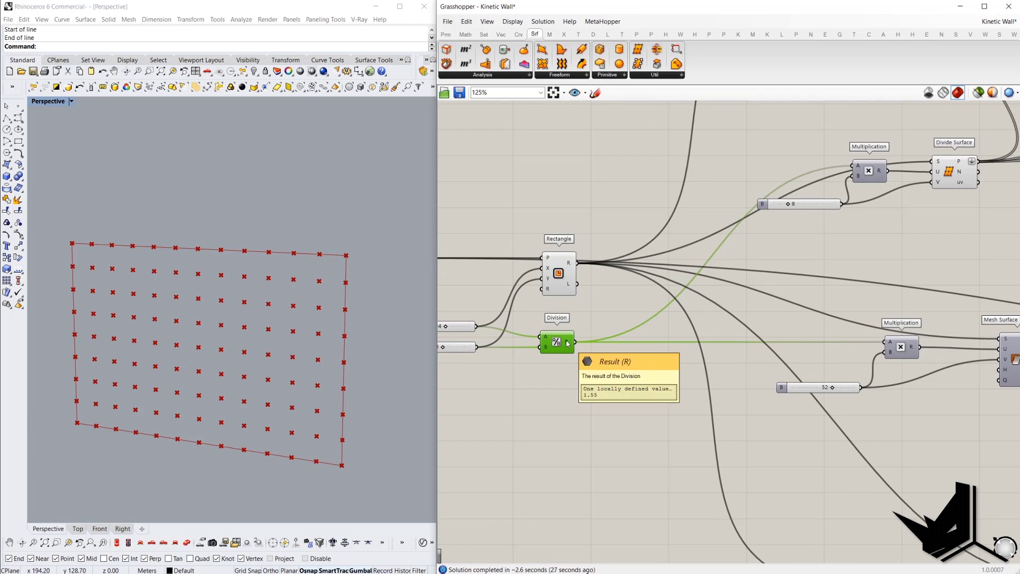
key("Print")
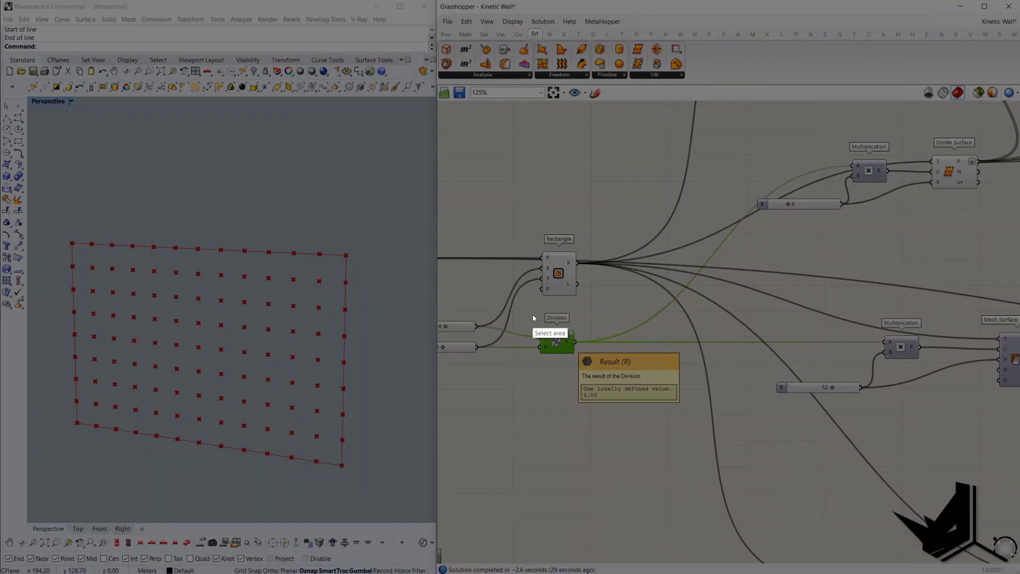
left_click_drag(532, 313, 732, 436)
left_click_drag(587, 402, 605, 402)
key("Escape")
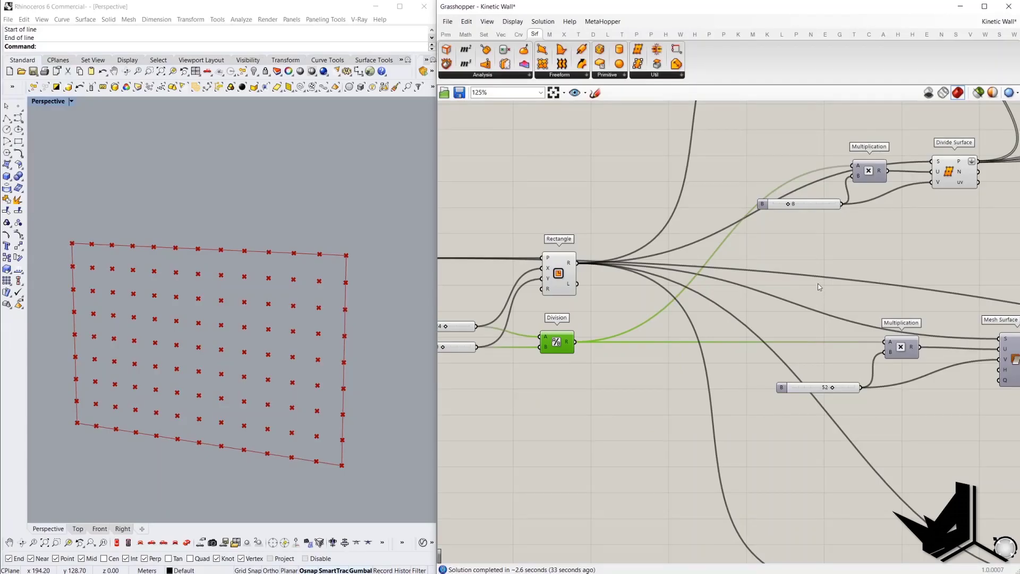
left_click(817, 283)
scroll(815, 287, "down", 1)
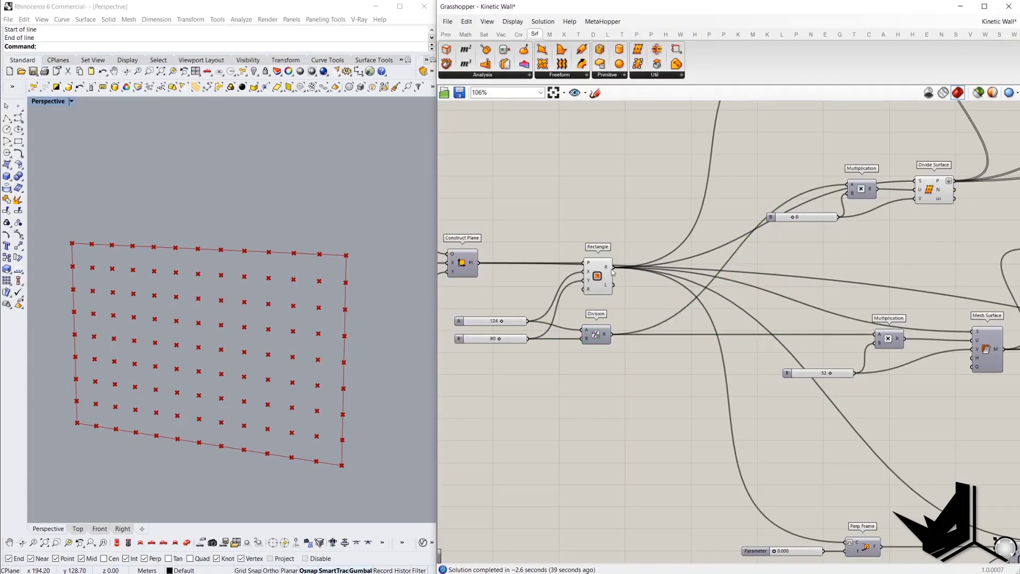
Move slider B, which feeds the Divide Surface component, slightly lower on the canvas.
mouse_move(918, 184)
left_click_drag(813, 219, 811, 228)
left_click_drag(736, 200, 836, 237)
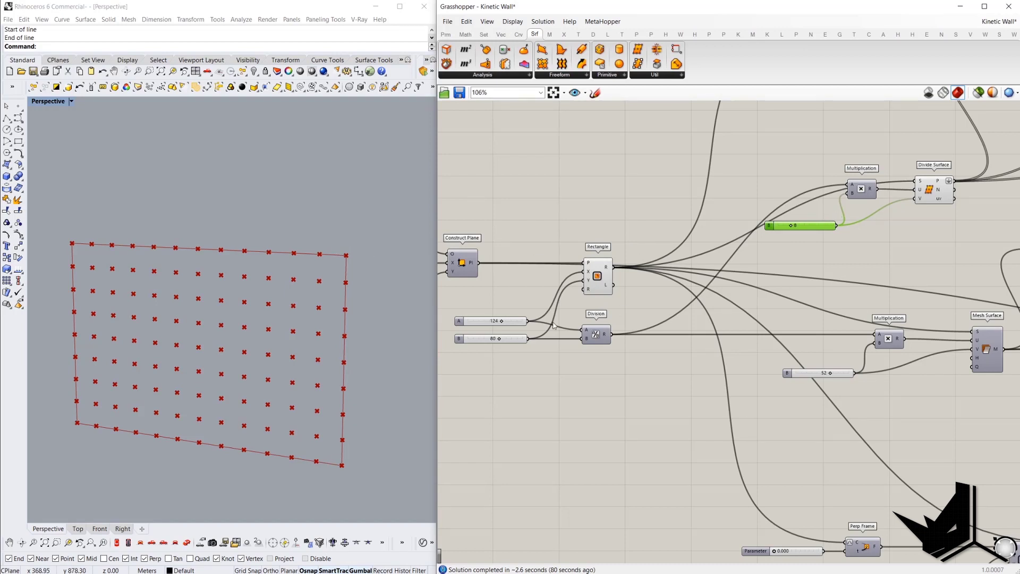
Check the Division output that drives the U count of Divide Surface through the upper Multiplication component.
left_click(595, 335)
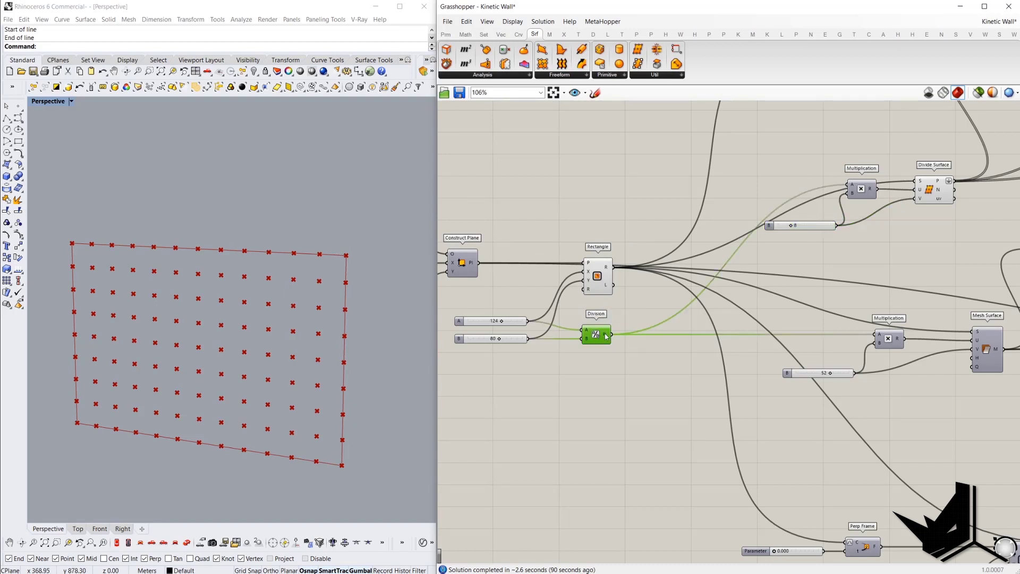
mouse_move(606, 336)
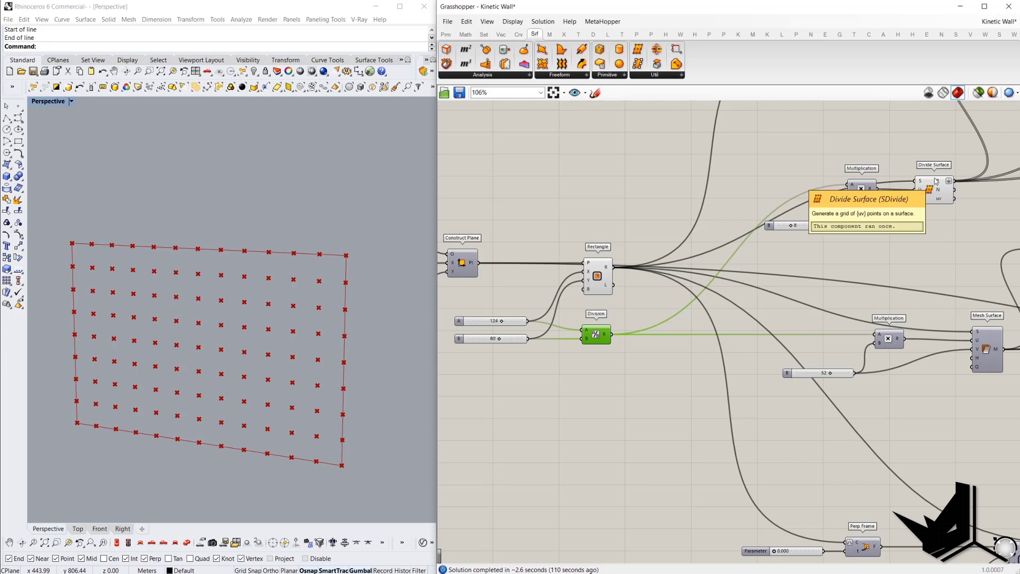
Highlight the Divide Surface points in the viewport and turn off that component's preview.
right_click_drag(936, 181, 878, 159)
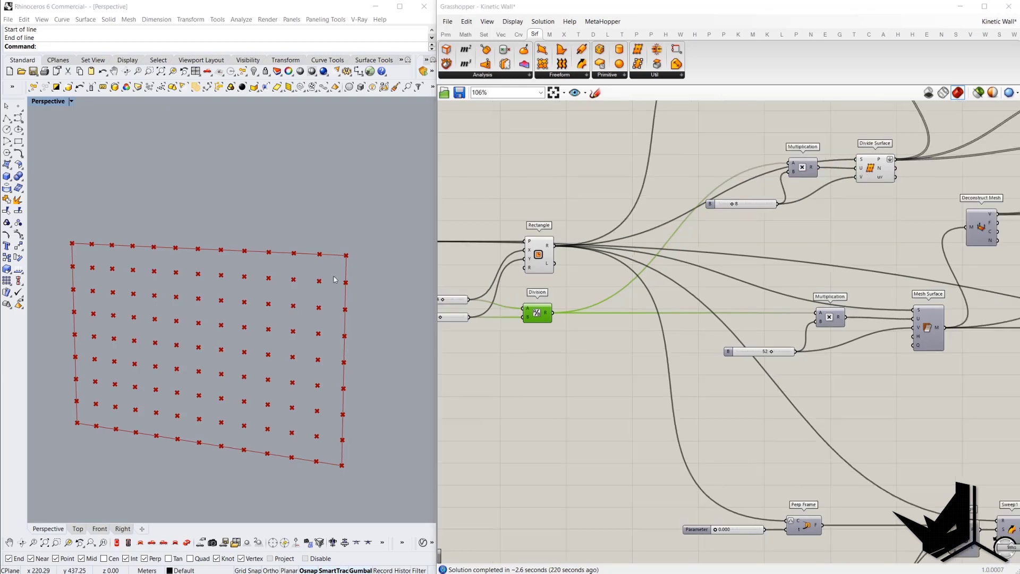
left_click(883, 164)
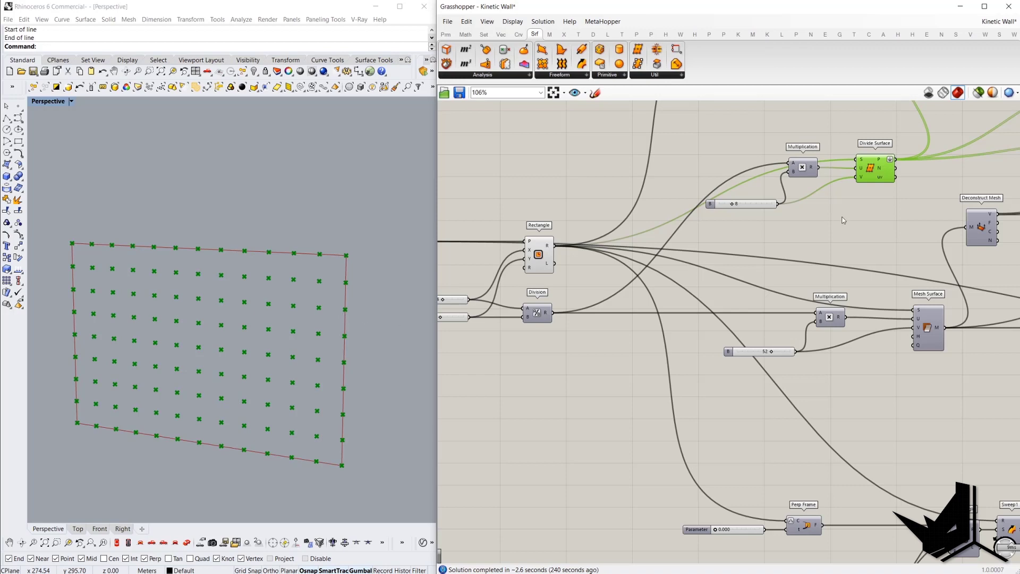
right_click_drag(822, 238, 819, 220)
left_click(847, 194)
left_click(871, 157)
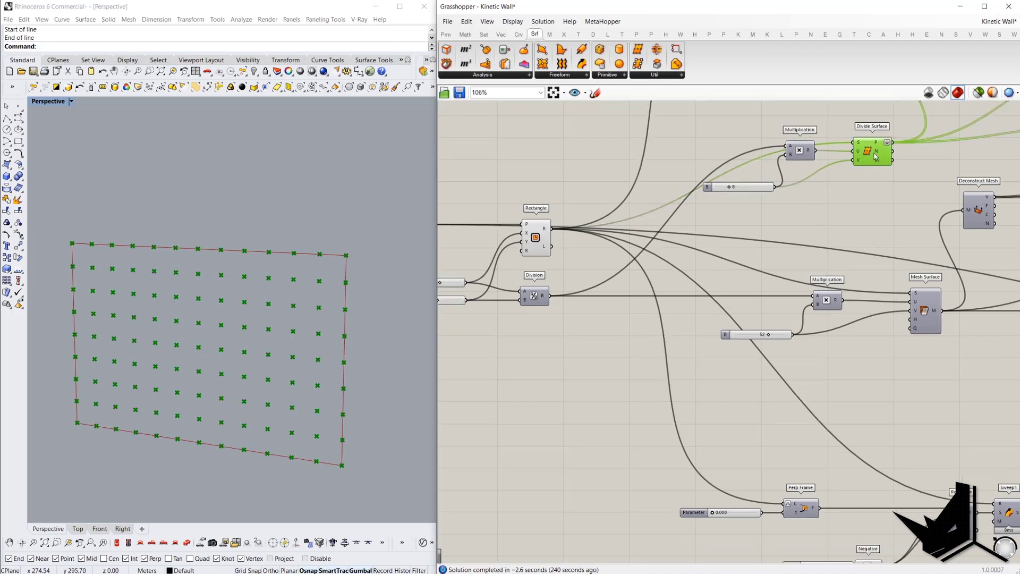
middle_click(875, 183)
left_click(898, 200)
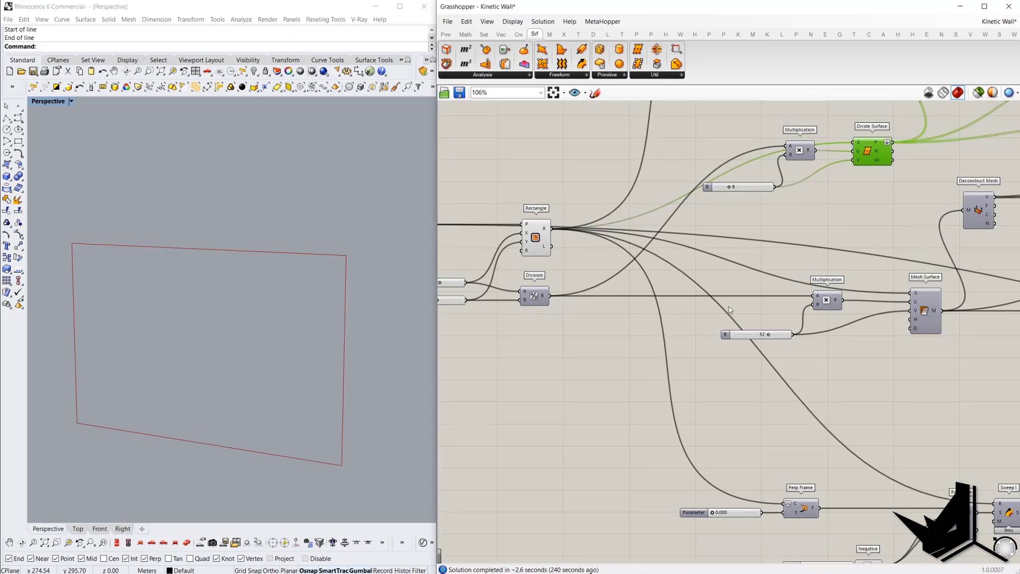
Trace the Mesh Surface inputs back to the Rectangle and Division components and check the lower Multiplication's result.
left_click(538, 235)
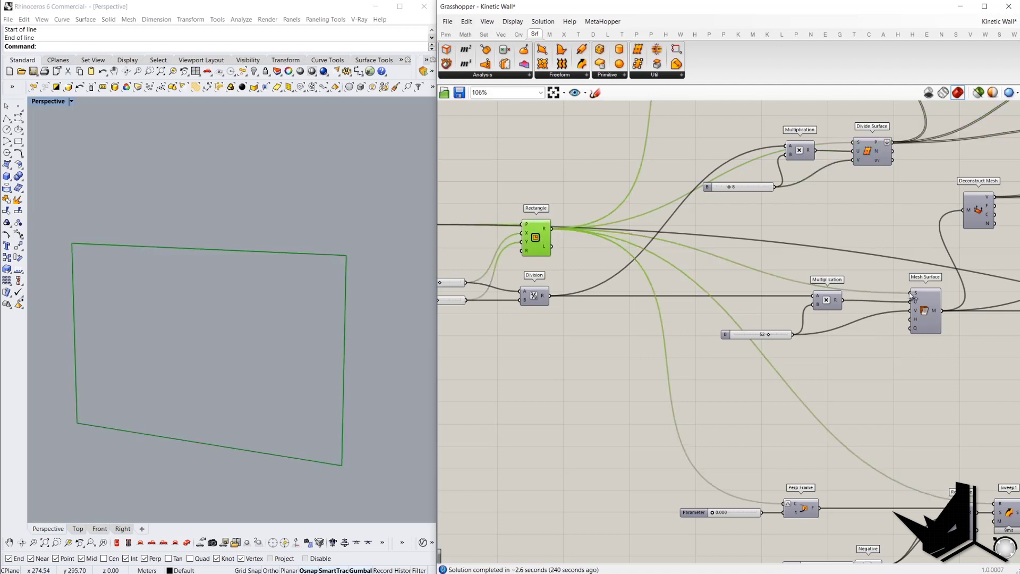
left_click_drag(896, 246, 943, 335)
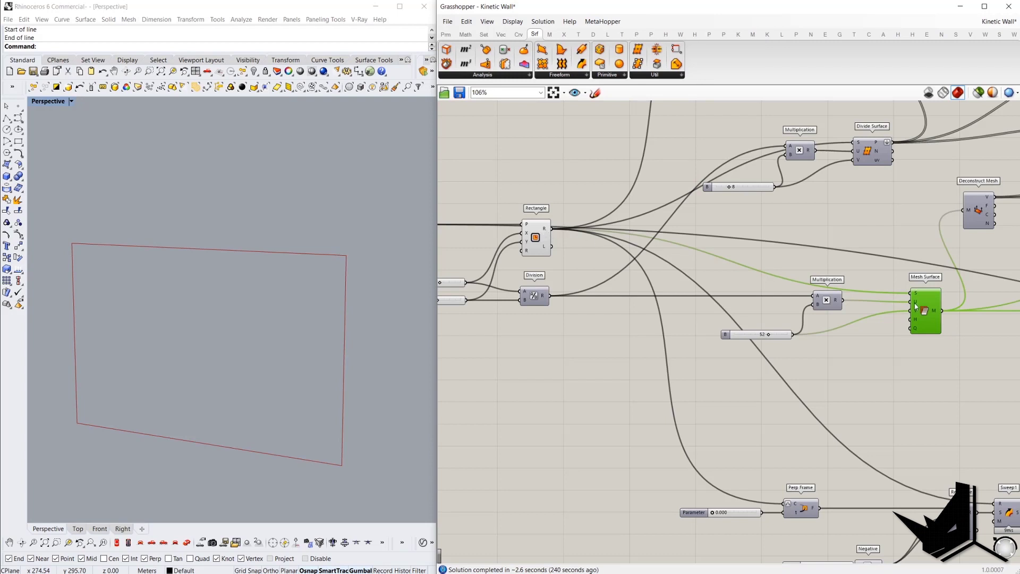
scroll(916, 310, "up", 1)
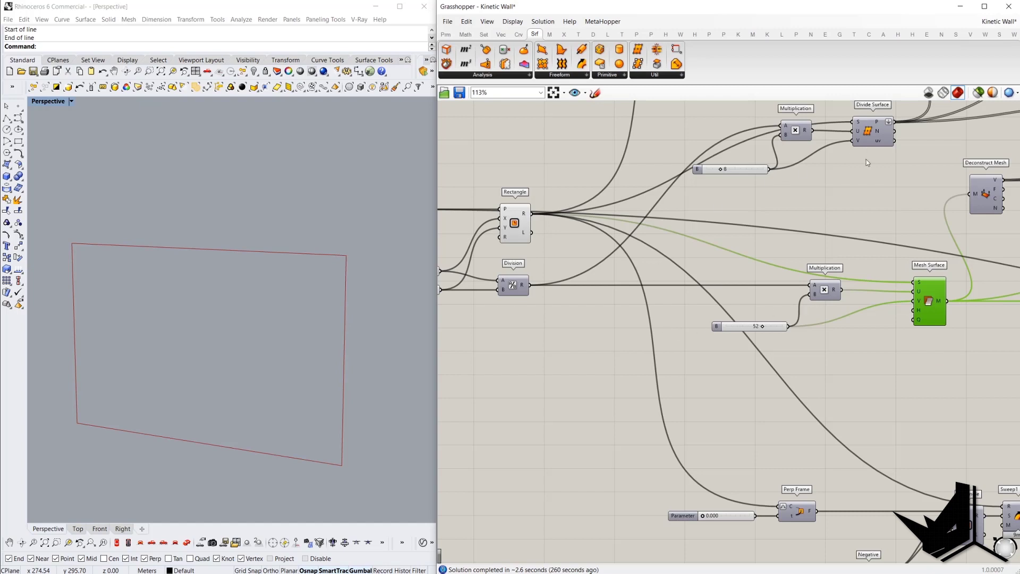
left_click(870, 130)
right_click_drag(594, 292, 632, 290)
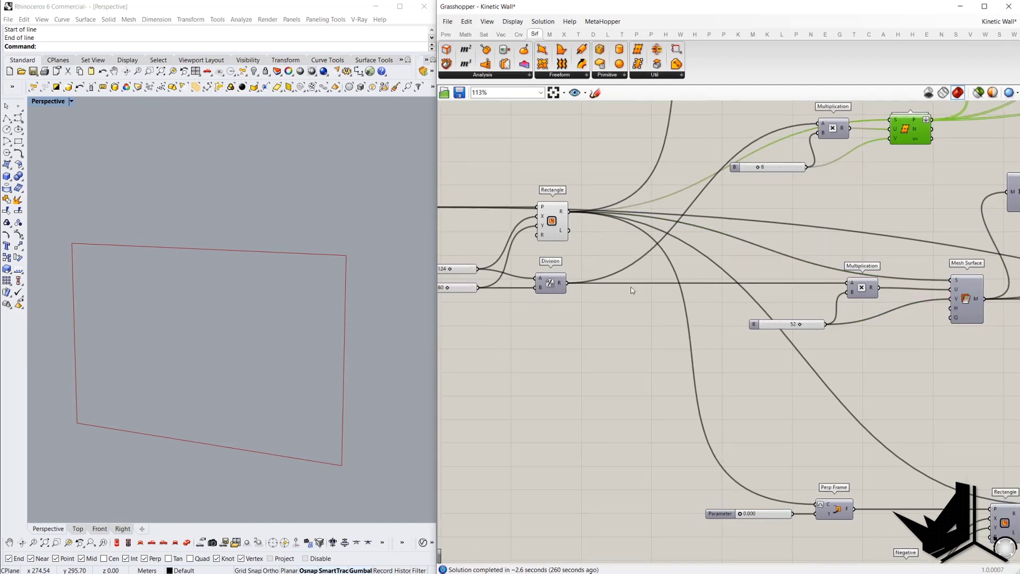
left_click(564, 289)
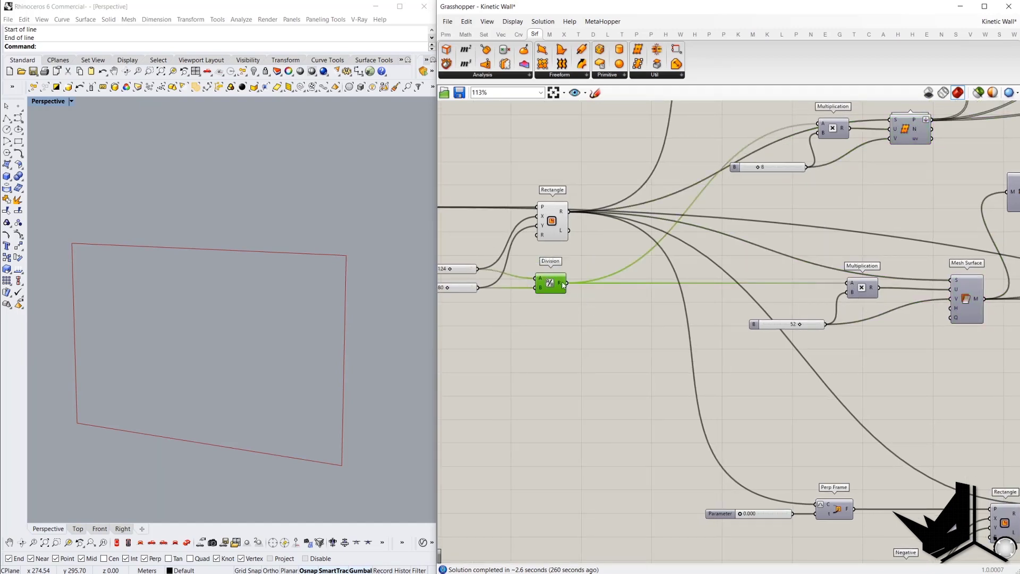
mouse_move(564, 285)
mouse_move(871, 289)
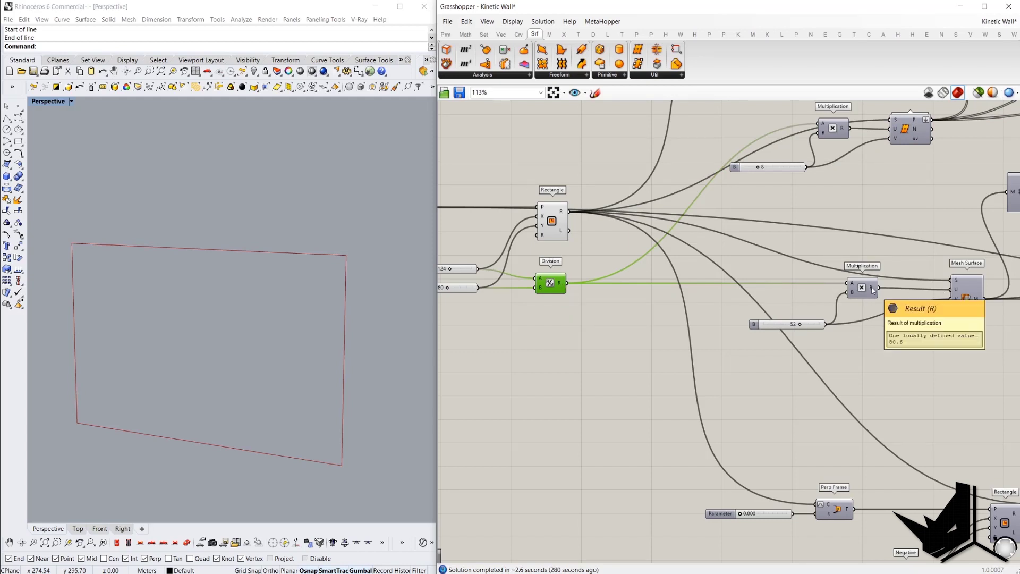
Turn on the previews of the Mesh Surface and Divide Surface components together.
left_click(965, 298)
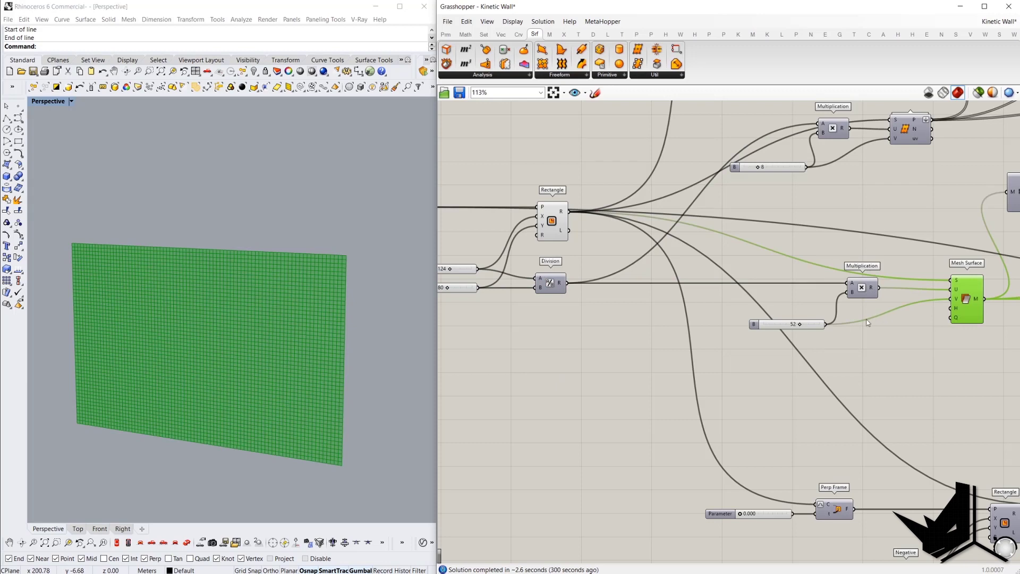
left_click_drag(781, 310, 819, 340)
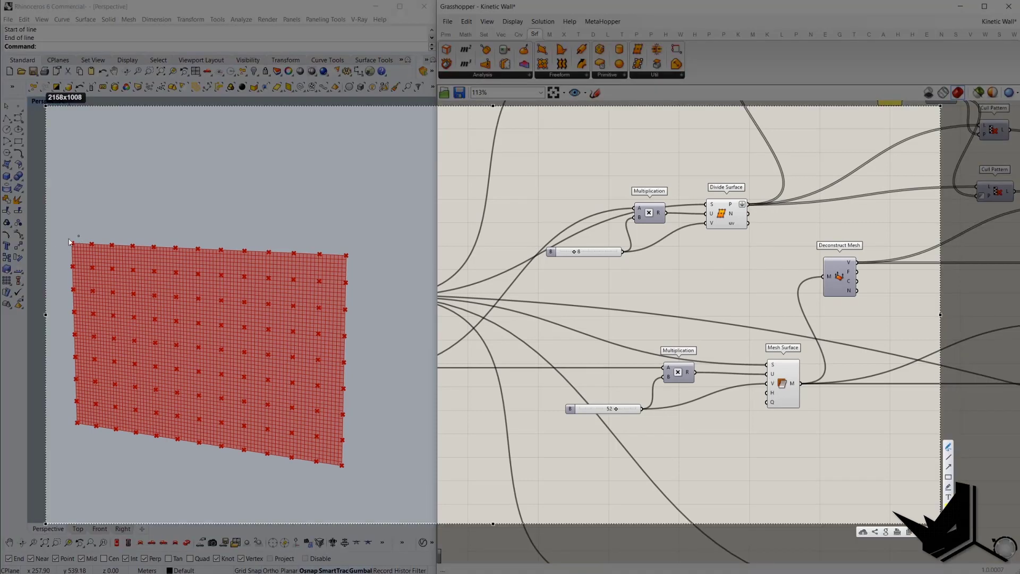
Outline the wall's outer border points and the inner point field freehand on a screen capture and discard it.
mouse_move(72, 244)
left_mouse_down()
mouse_move(291, 248)
mouse_move(354, 409)
mouse_move(176, 457)
mouse_move(76, 306)
mouse_move(78, 244)
mouse_move(333, 268)
mouse_move(318, 446)
mouse_move(89, 412)
mouse_move(93, 267)
left_mouse_up()
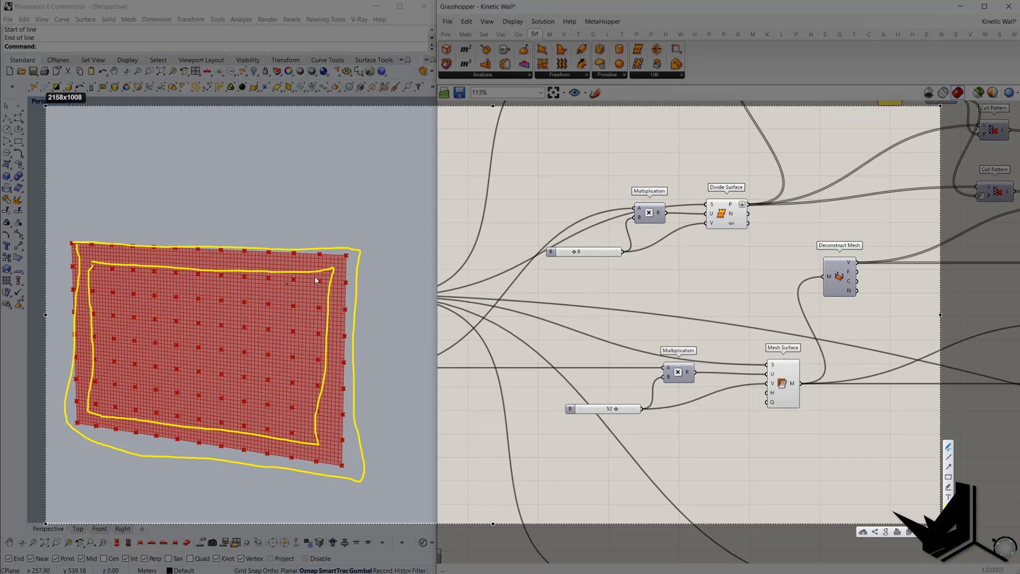
key("Escape")
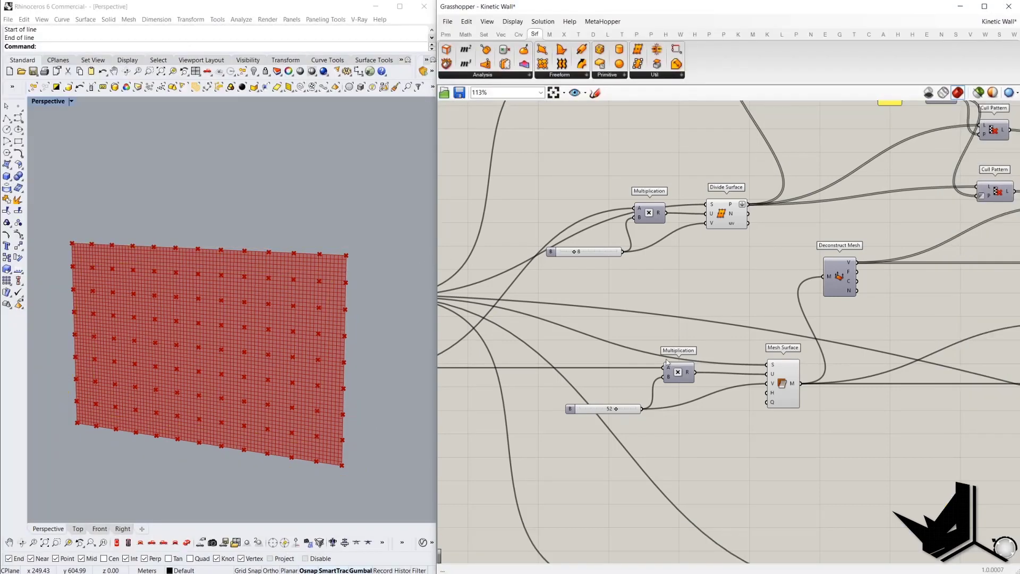
Trace the Pull Point inputs back to the rectangle and the divided surface points, and examine its distance output.
right_click_drag(809, 130, 699, 255)
right_click_drag(628, 227, 721, 218)
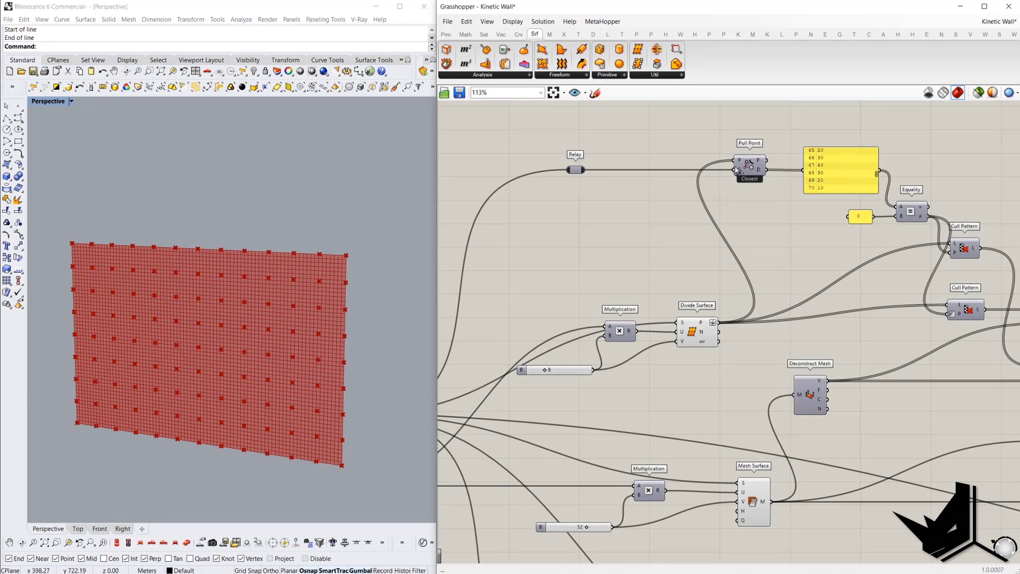
right_click_drag(603, 245, 707, 215)
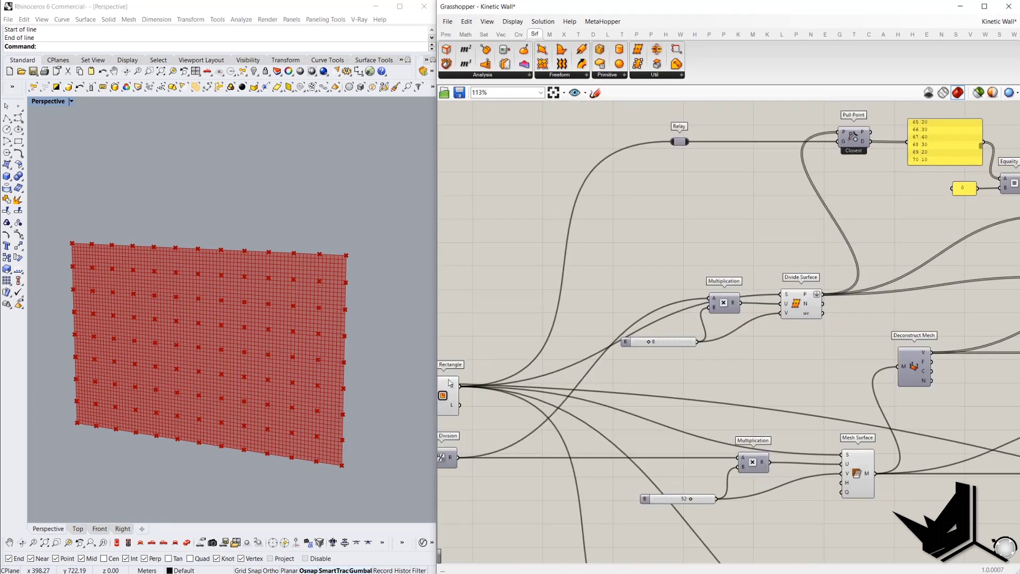
right_click_drag(815, 161, 559, 209)
scroll(559, 209, "up", 1)
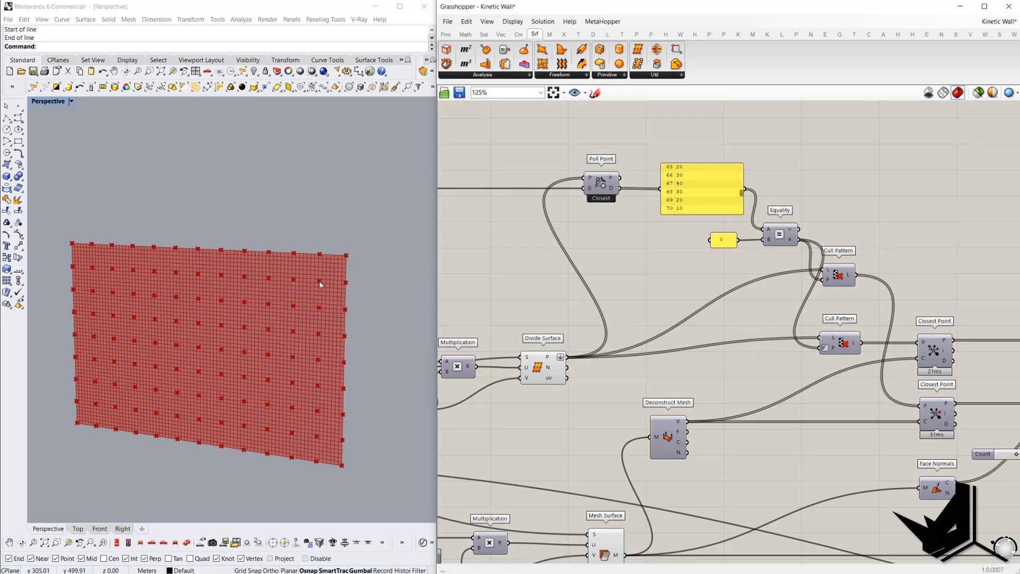
mouse_move(614, 191)
Review the distance panel and the 0 panel that the Equality component compares.
left_click_drag(783, 257, 744, 170)
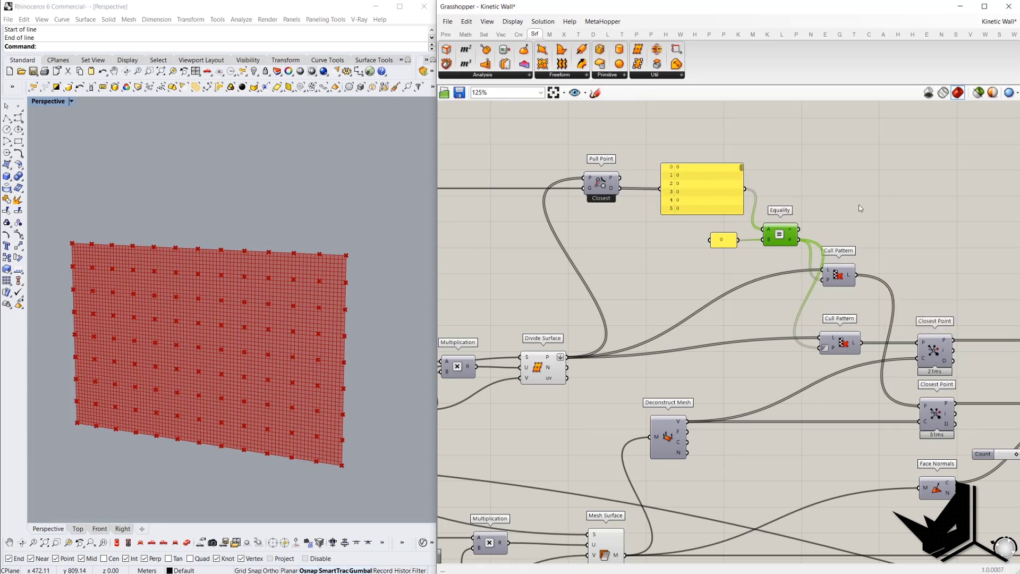
left_click(860, 208)
left_click(695, 162)
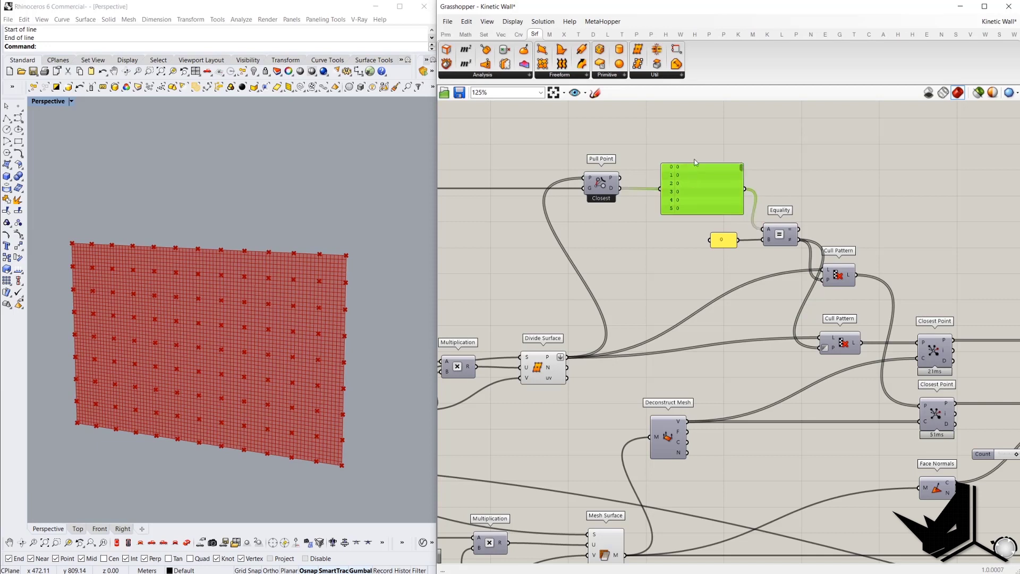
left_click(721, 242)
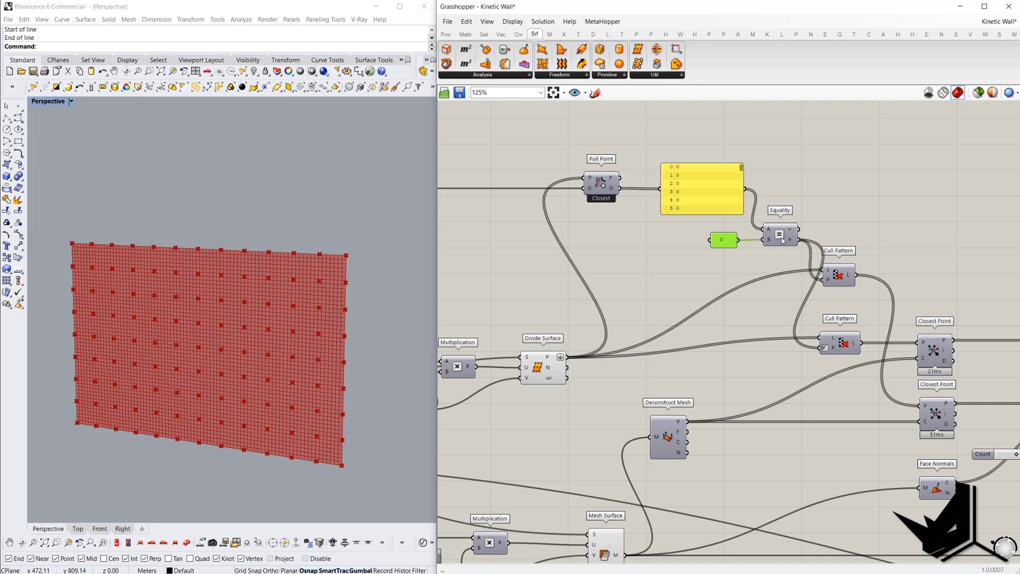
Connect a temporary panel to the Equality component's inequality output to read its values and delete the panel.
left_click(446, 35)
left_click_drag(614, 64, 866, 202)
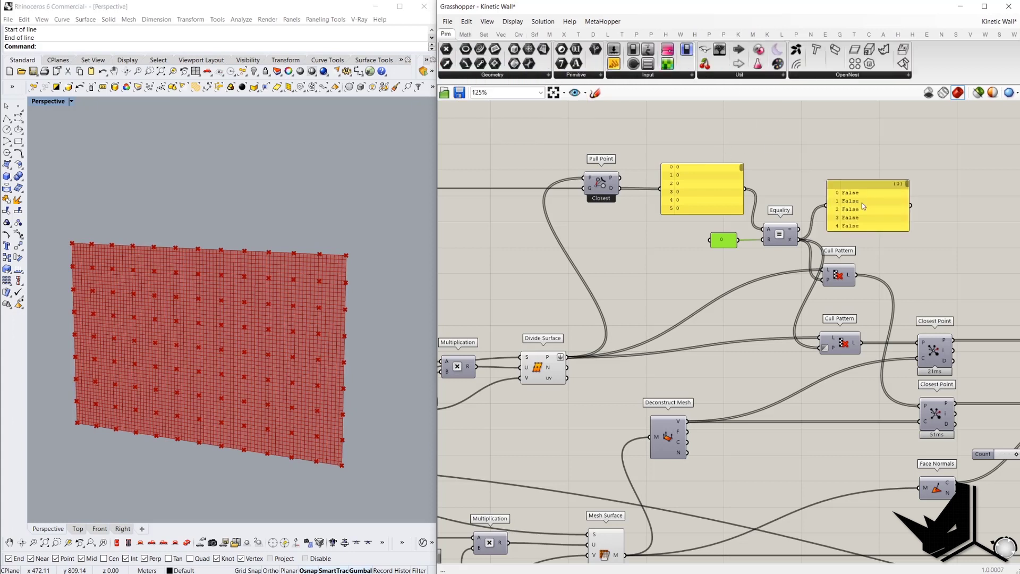
left_click_drag(798, 239, 829, 198)
key("Delete")
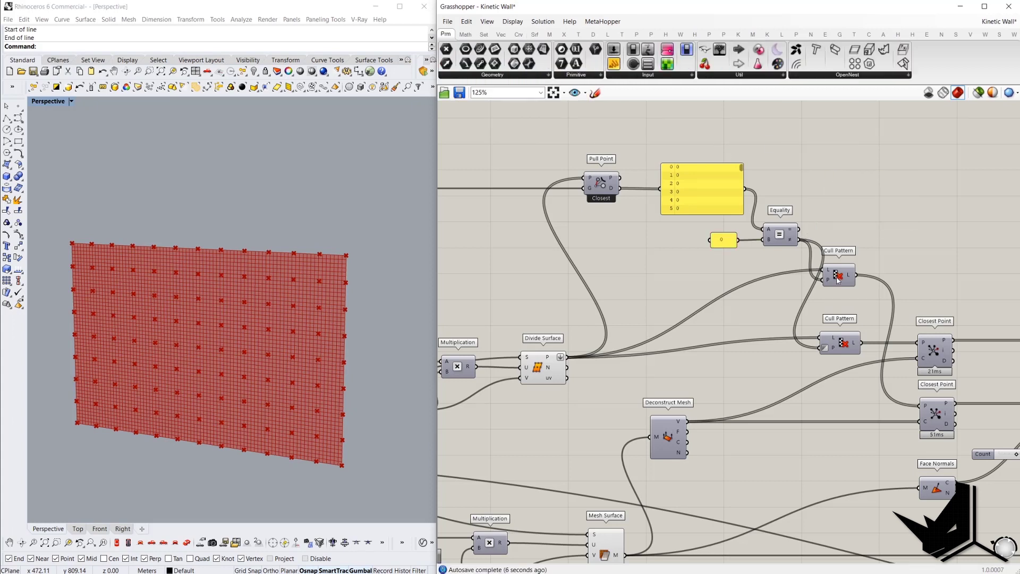
Turn on the previews of both Cull Pattern components and highlight the interior points of the upper one.
left_click(837, 279)
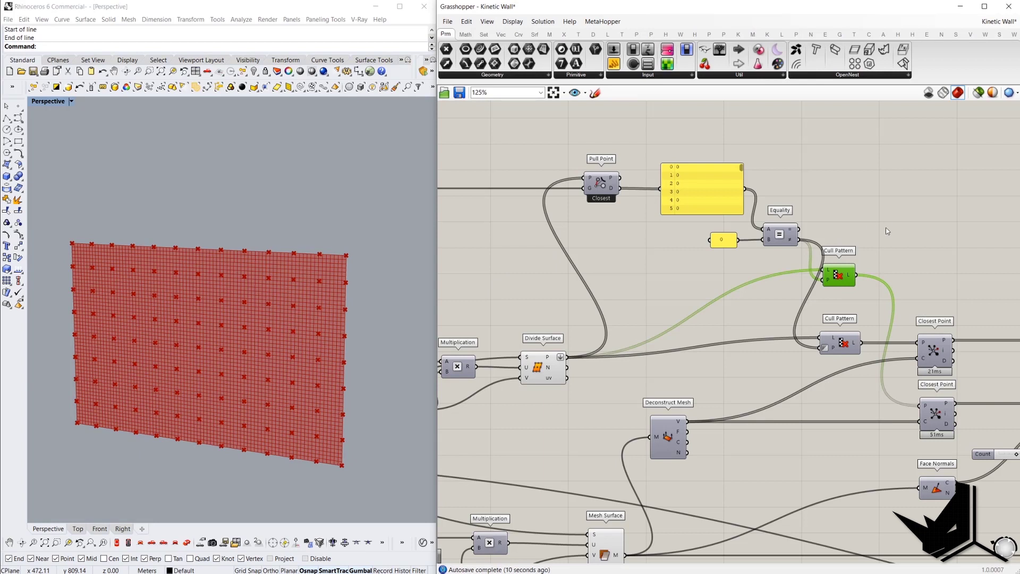
left_click(845, 277)
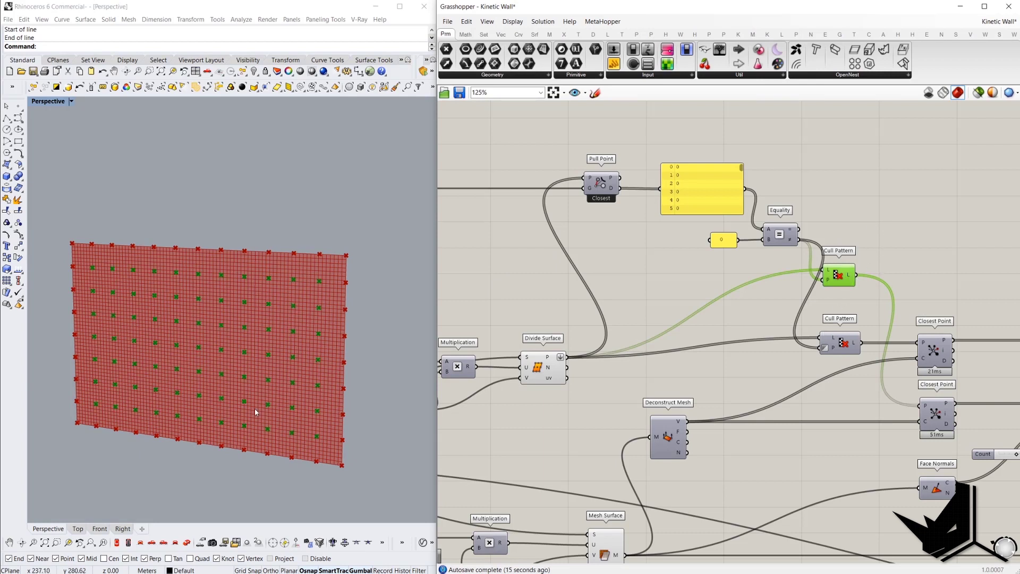
left_click(838, 343)
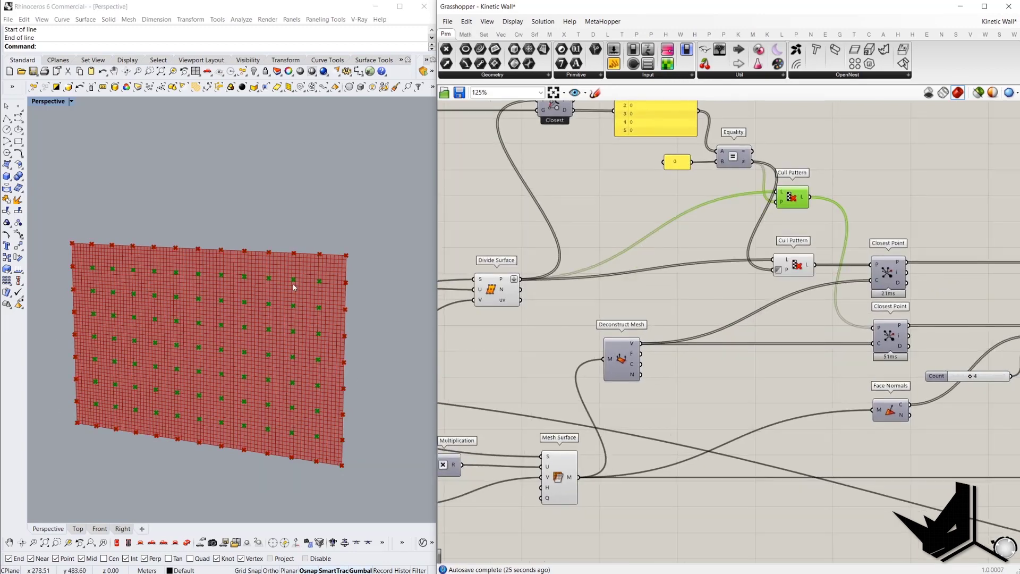
Mark an inner grid point and its surrounding mesh vertices on a close-up screen capture and discard the capture.
scroll(294, 288, "up", 2)
scroll(319, 286, "up", 4)
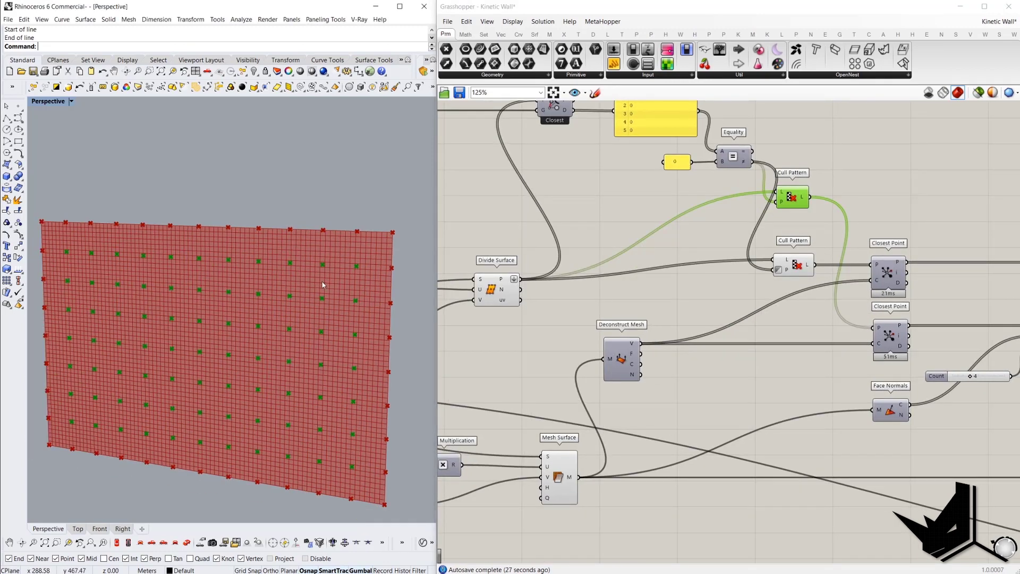
scroll(359, 271, "up", 2)
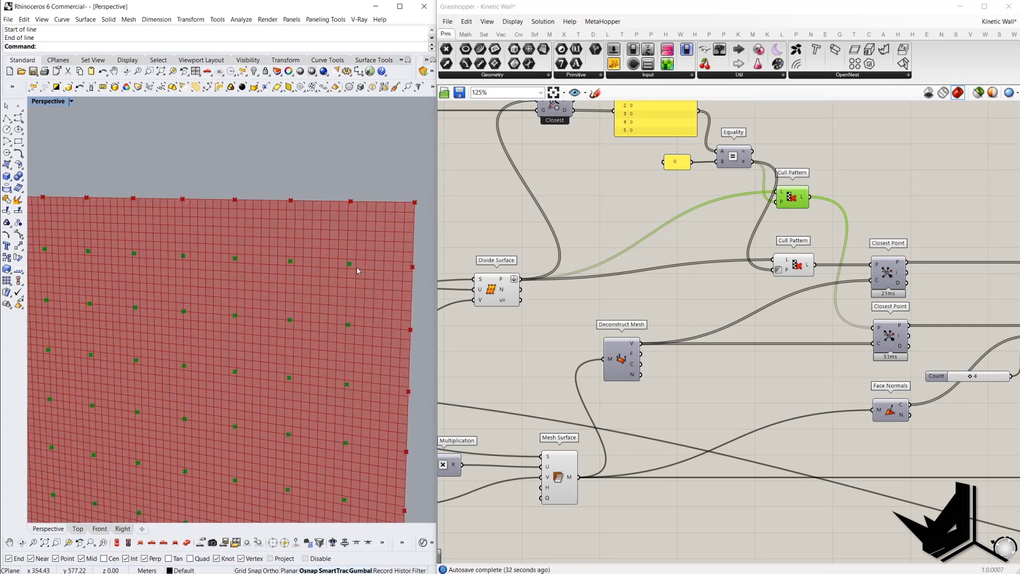
key("Print")
left_click_drag(57, 109, 872, 517)
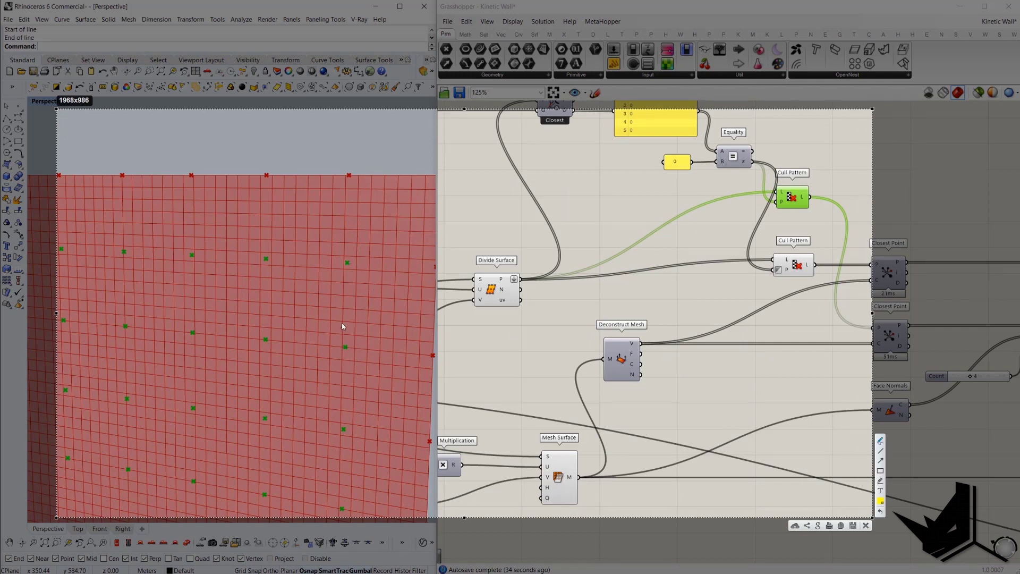
left_click(348, 260)
left_click(331, 267)
left_click(355, 269)
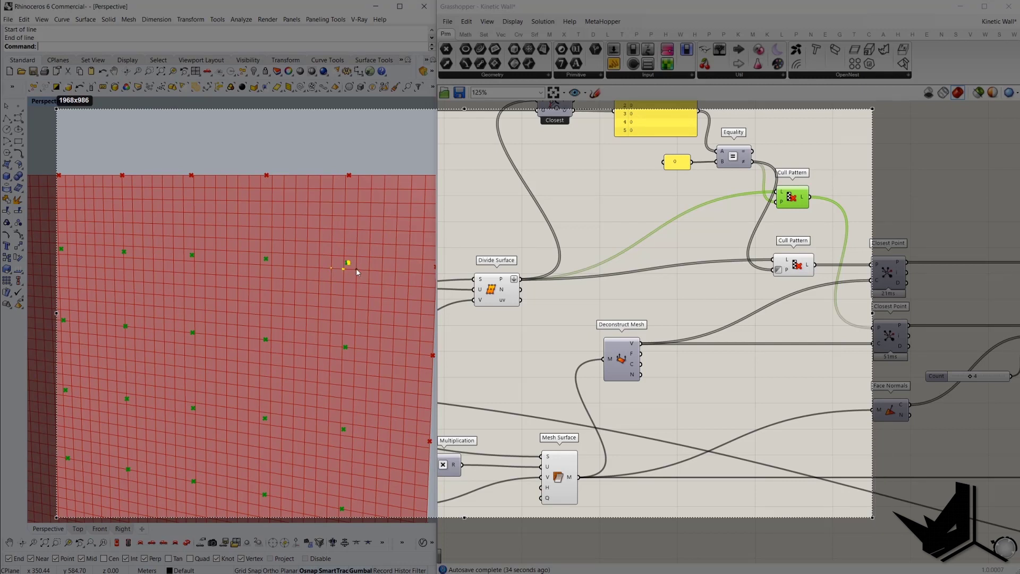
left_click(356, 282)
left_click(346, 261)
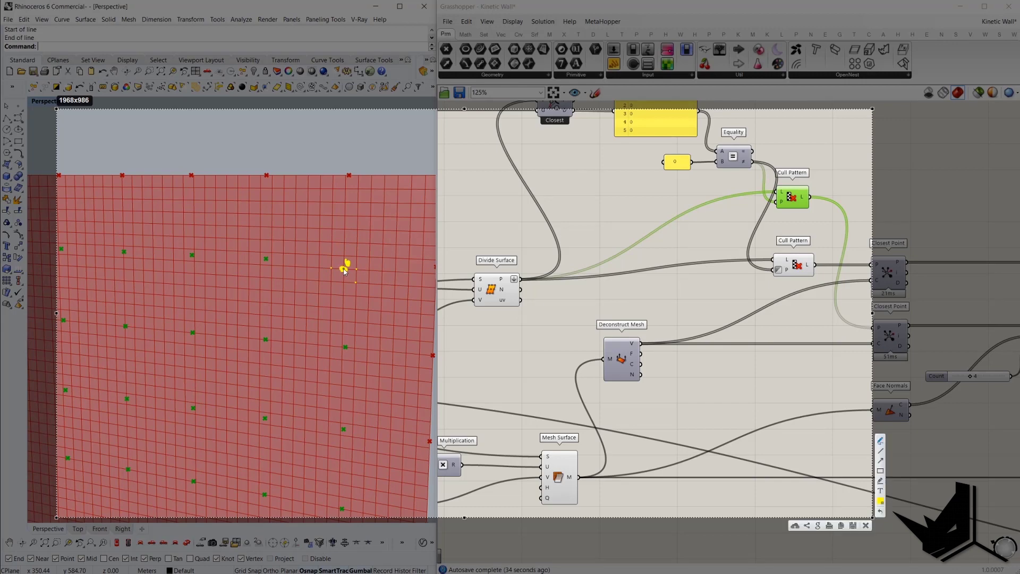
key("Escape")
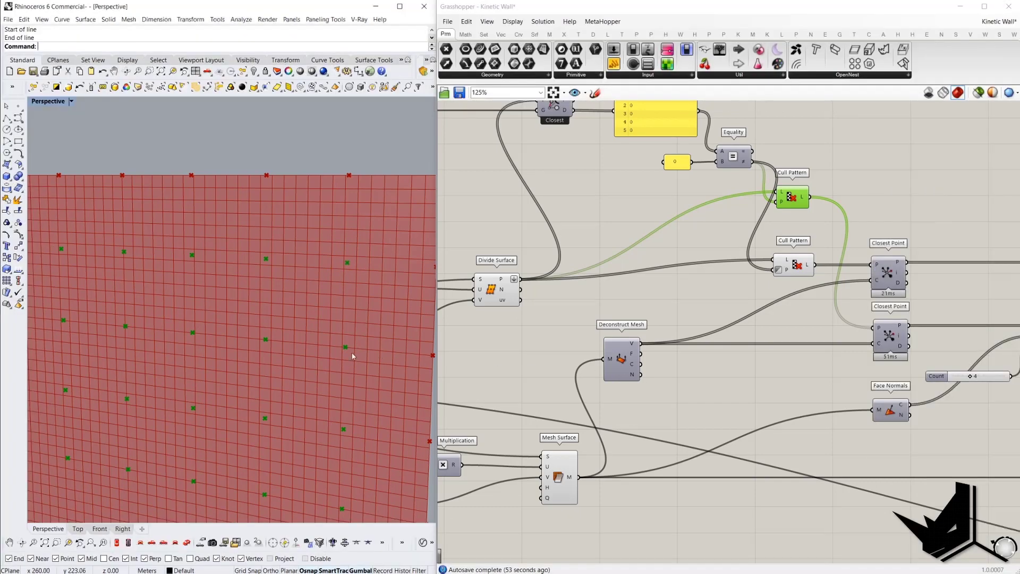
Mark an interior grid point and its nearest mesh vertex on a close-up screen capture of the mesh.
scroll(355, 341, "up", 5)
key("Print")
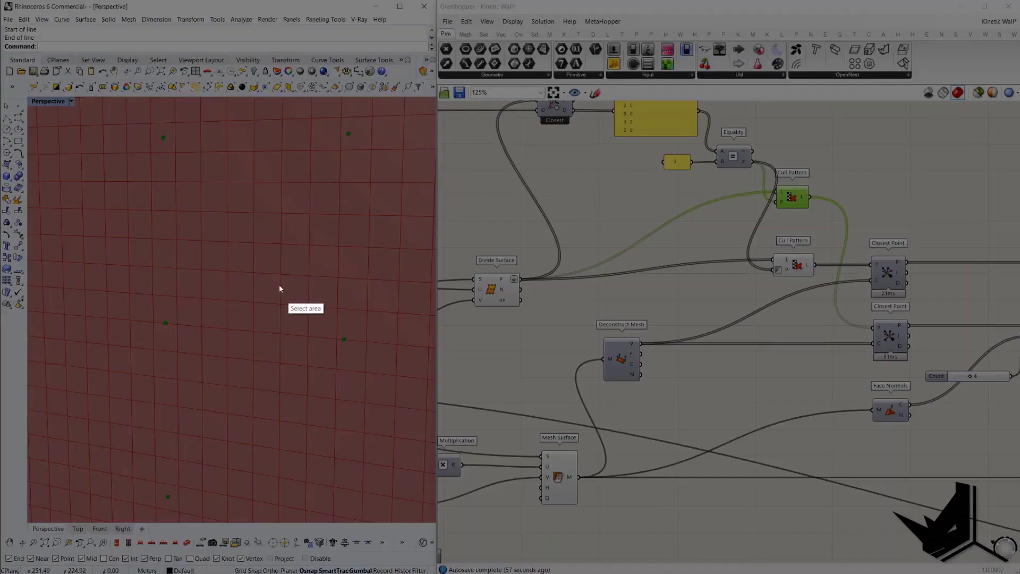
left_click_drag(164, 176, 689, 470)
left_click(695, 396)
left_click_drag(346, 339, 346, 338)
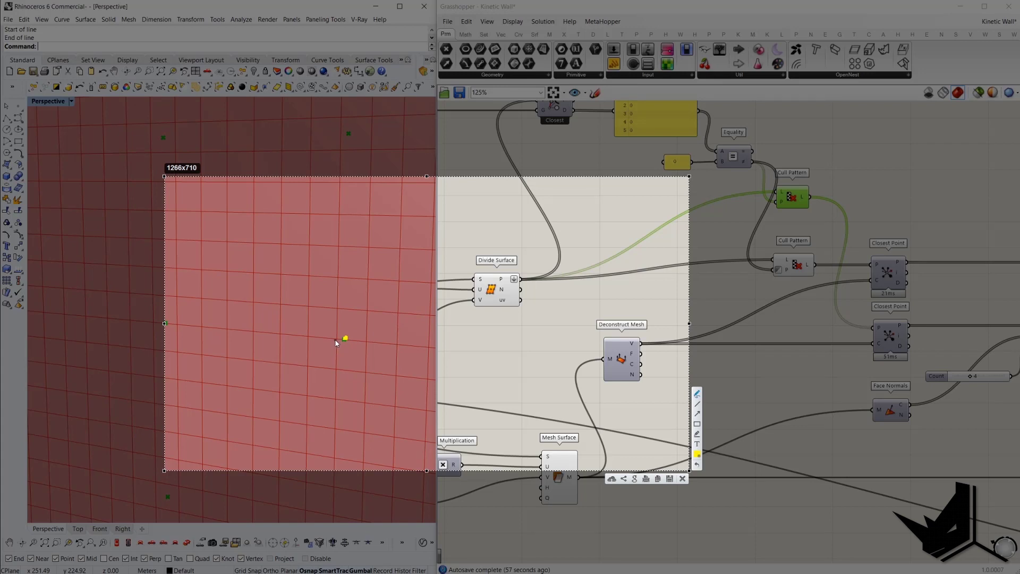
left_click_drag(337, 340, 337, 342)
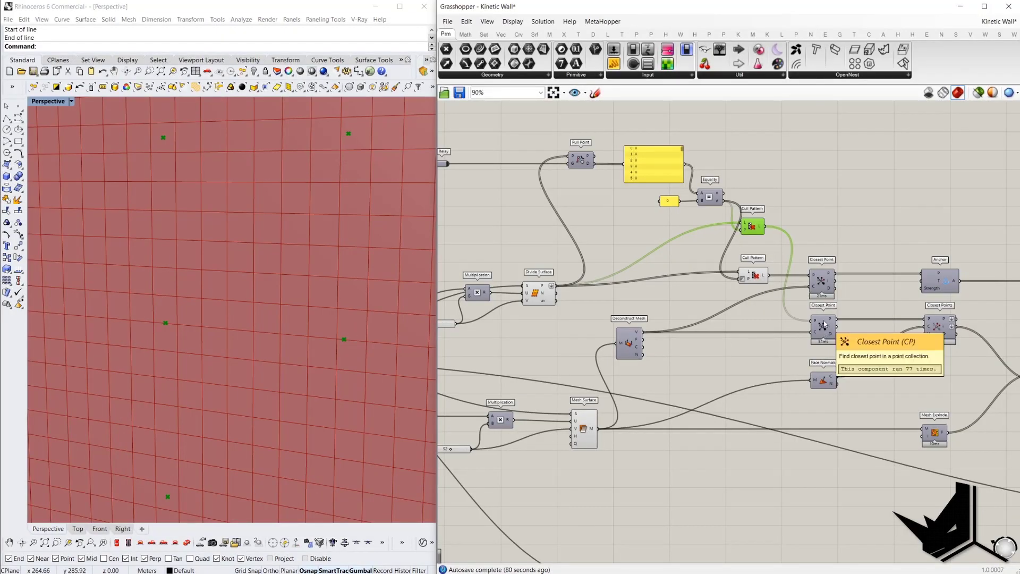
Turn on the preview of the Deconstruct Mesh component and turn off the preview of Mesh Surface.
right_click_drag(816, 265, 830, 243)
left_click(597, 403)
scroll(230, 301, "down", 8)
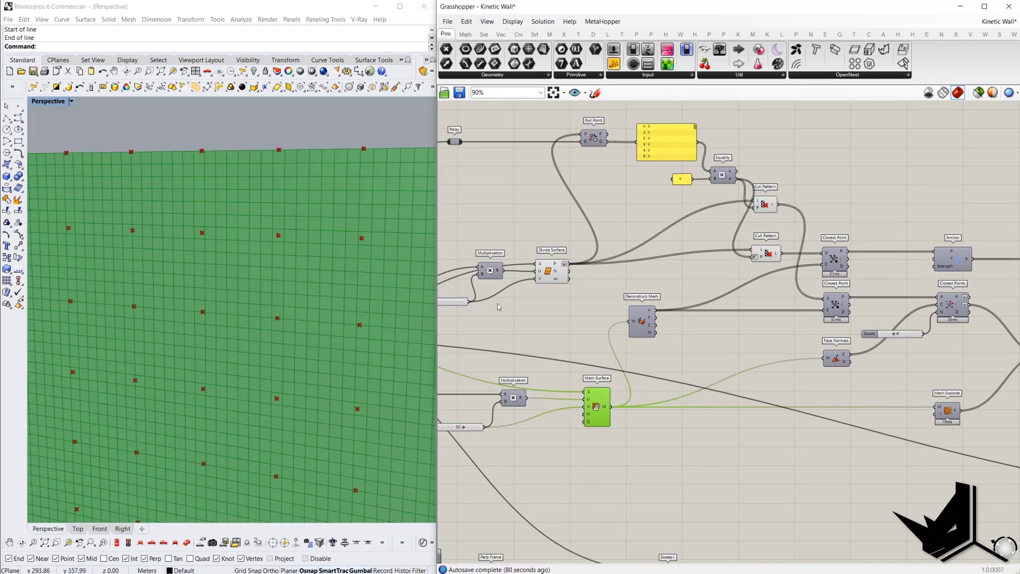
left_click(640, 321)
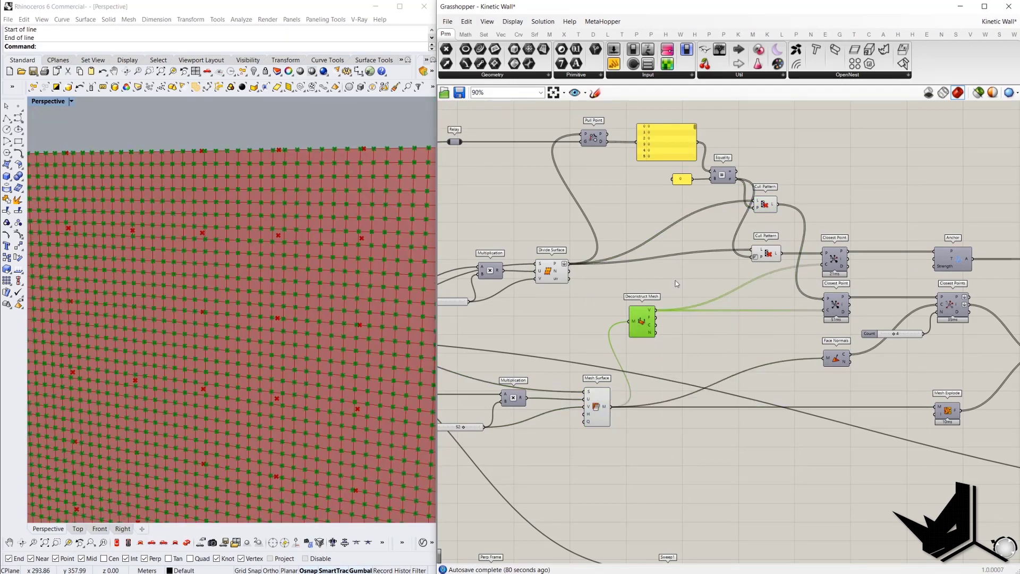
left_click(597, 406)
right_click(567, 320)
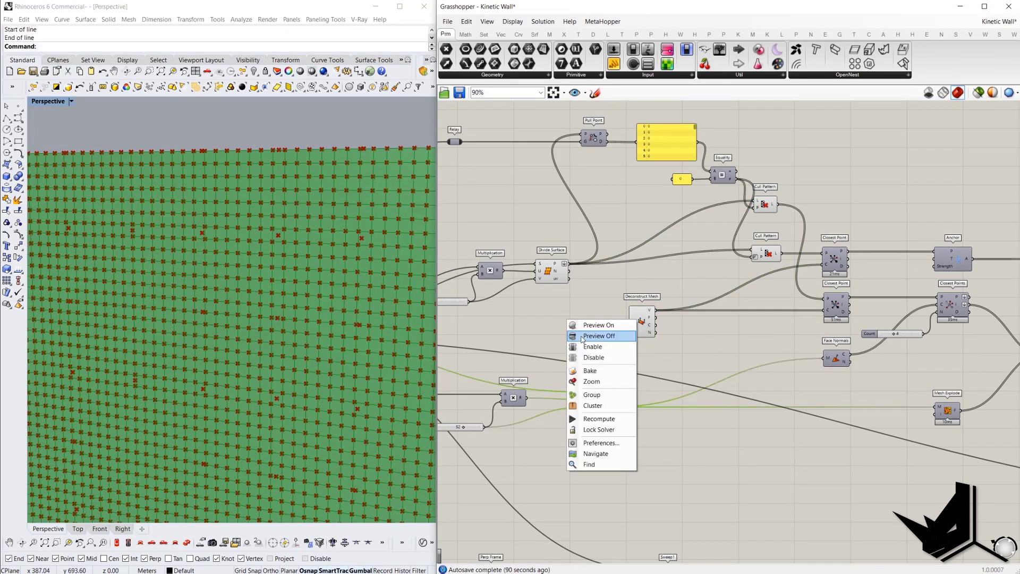
left_click(582, 336)
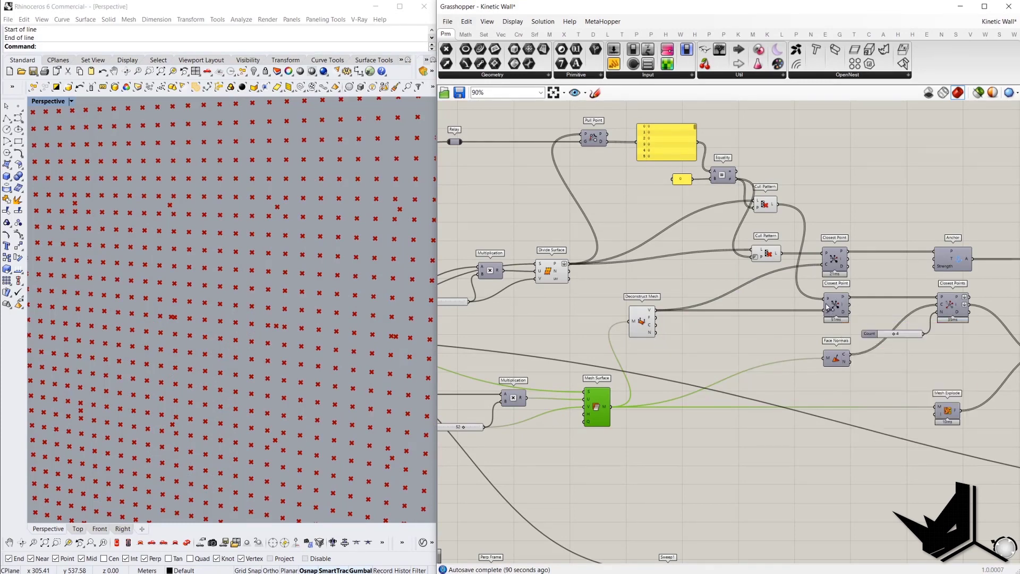
Highlight the upper Cull Pattern's interior points and compare them with the surrounding mesh vertices.
left_click(773, 204)
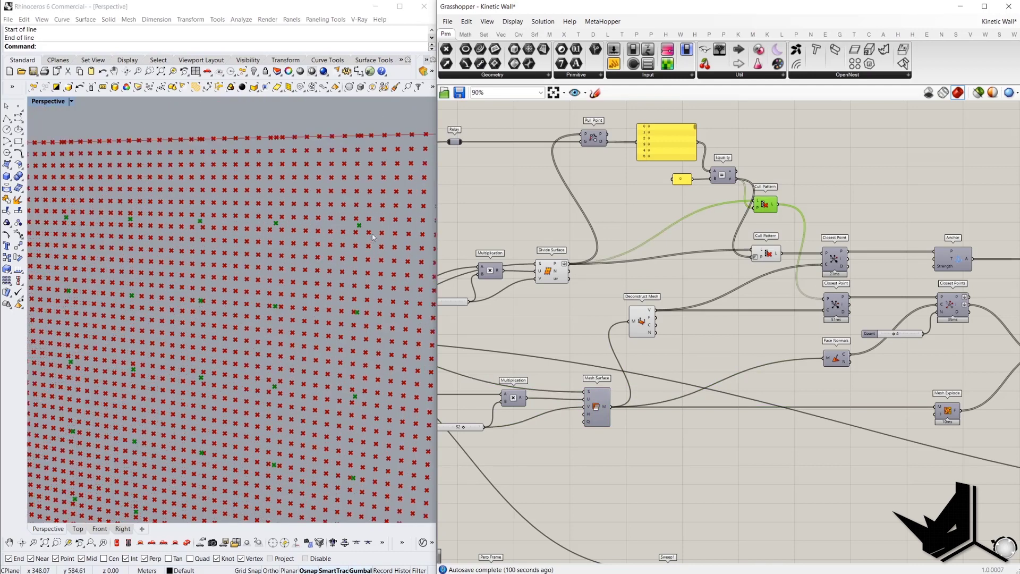
scroll(253, 211, "down", 5)
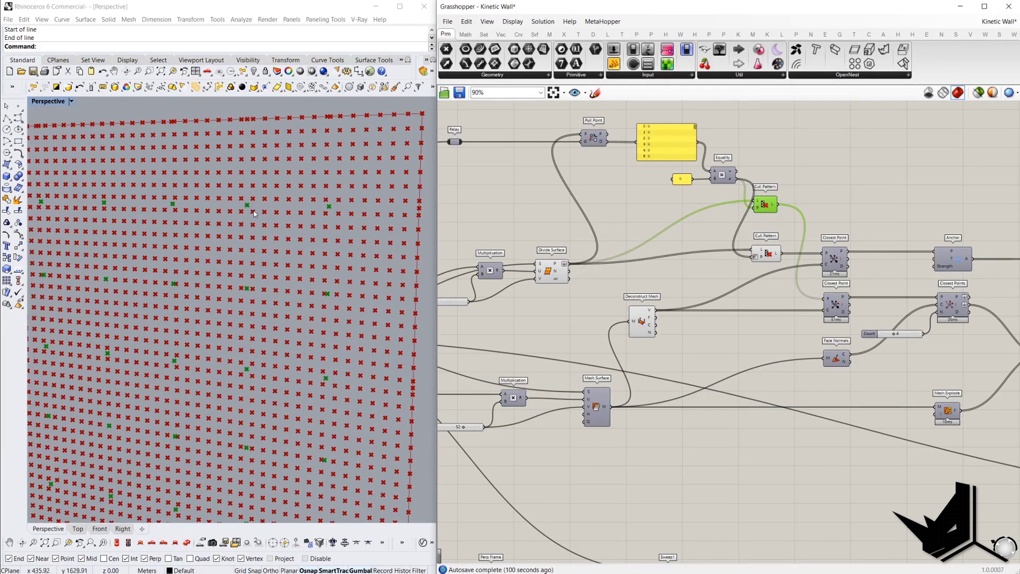
scroll(217, 194, "up", 1)
scroll(748, 241, "up", 2)
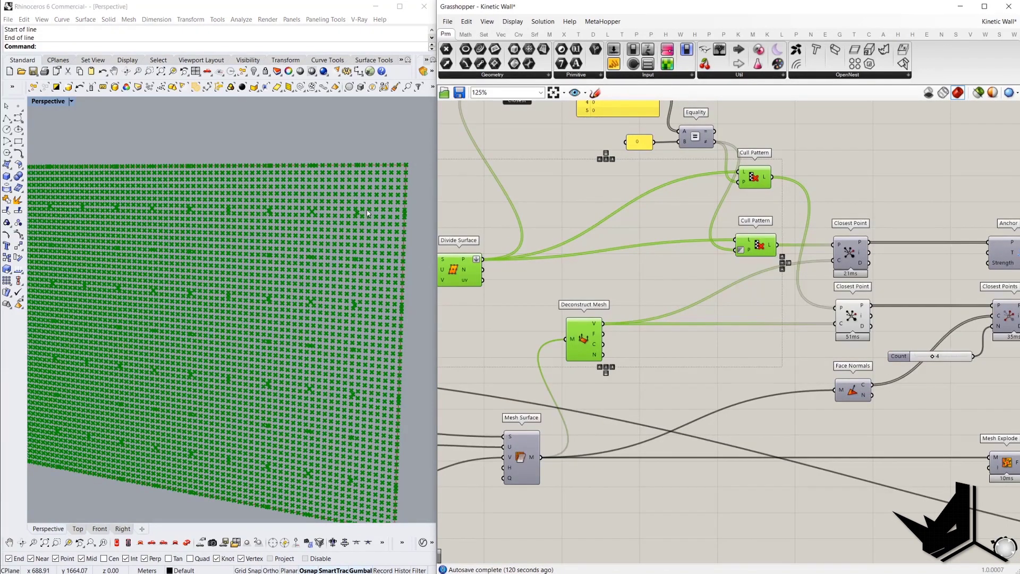
Hide the previews of Divide Surface, both Cull Patterns and Deconstruct Mesh, and show the Deconstruct Mesh vertices again beside the closest points.
right_click(547, 209)
left_click(566, 227)
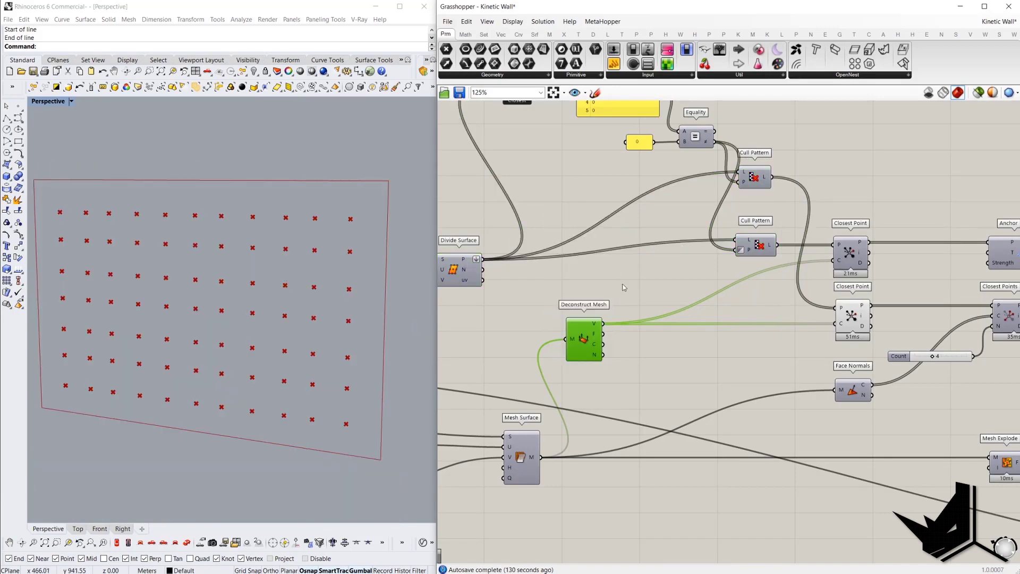
right_click(629, 277)
left_click(643, 282)
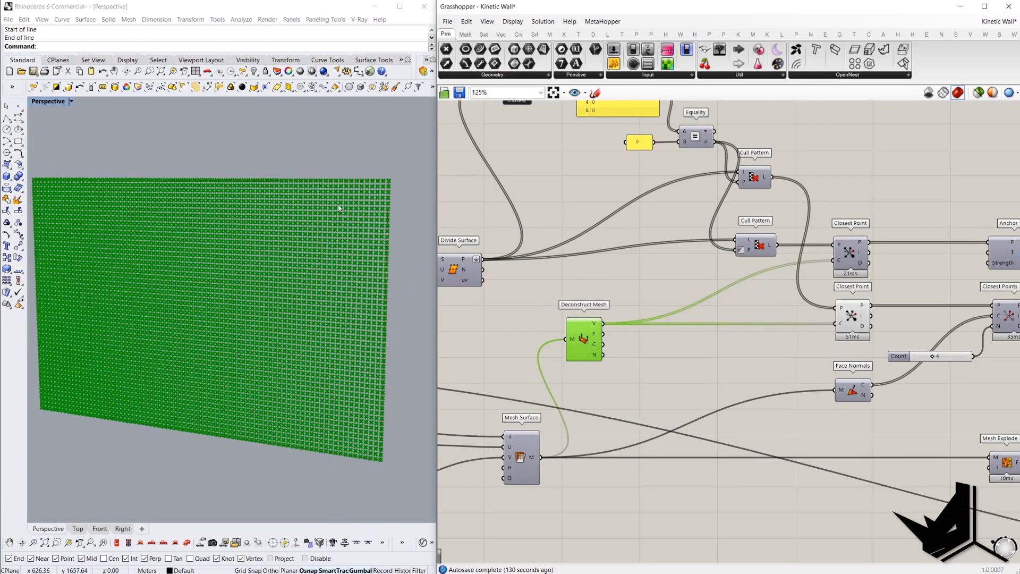
scroll(339, 208, "up", 5)
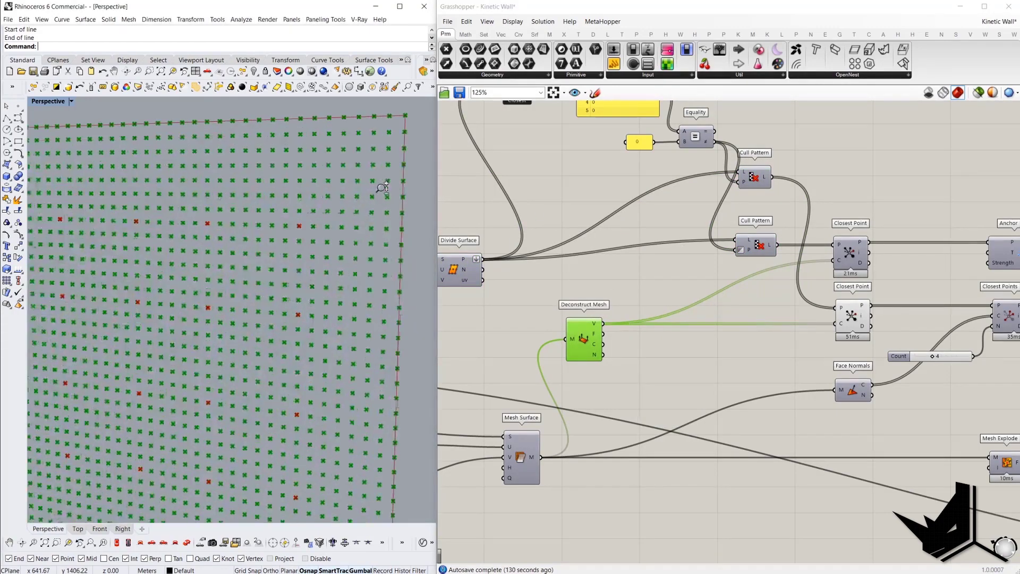
left_click(777, 307)
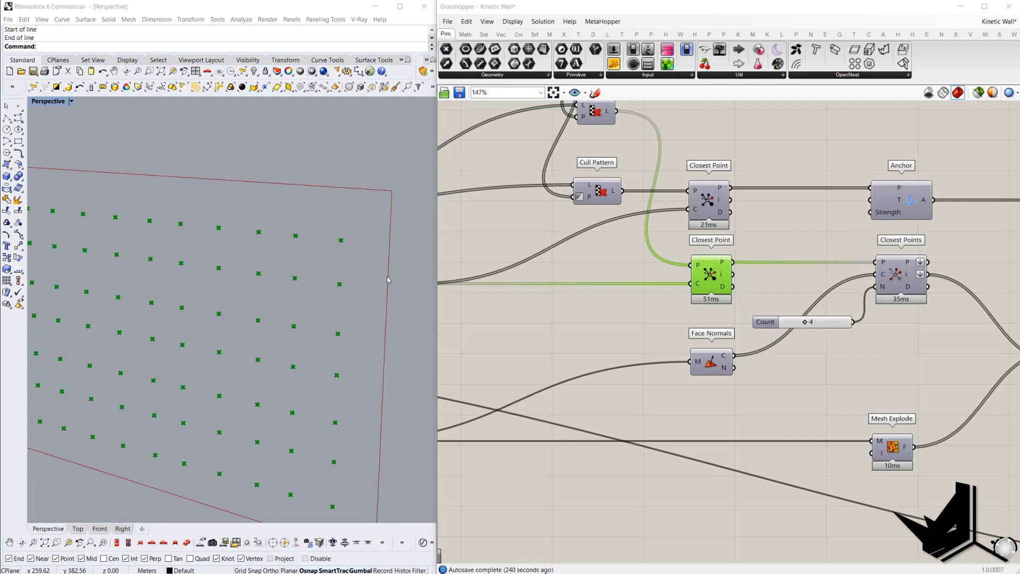
Zoom into the reference photo 01.jpg, circle two pulled openings of the wall on a screen capture and discard the capture.
mouse_move(701, 280)
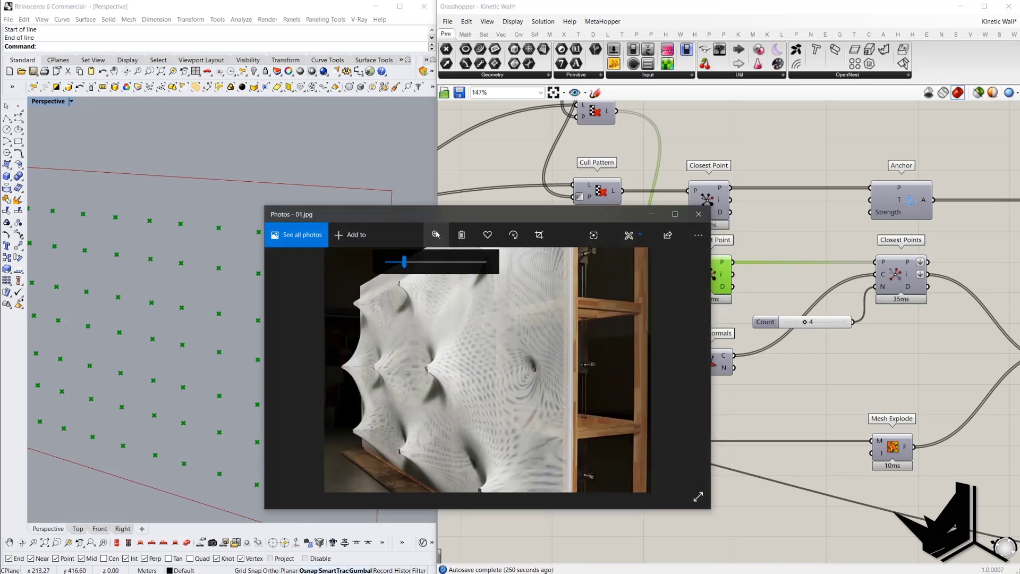
left_click_drag(402, 261, 441, 262)
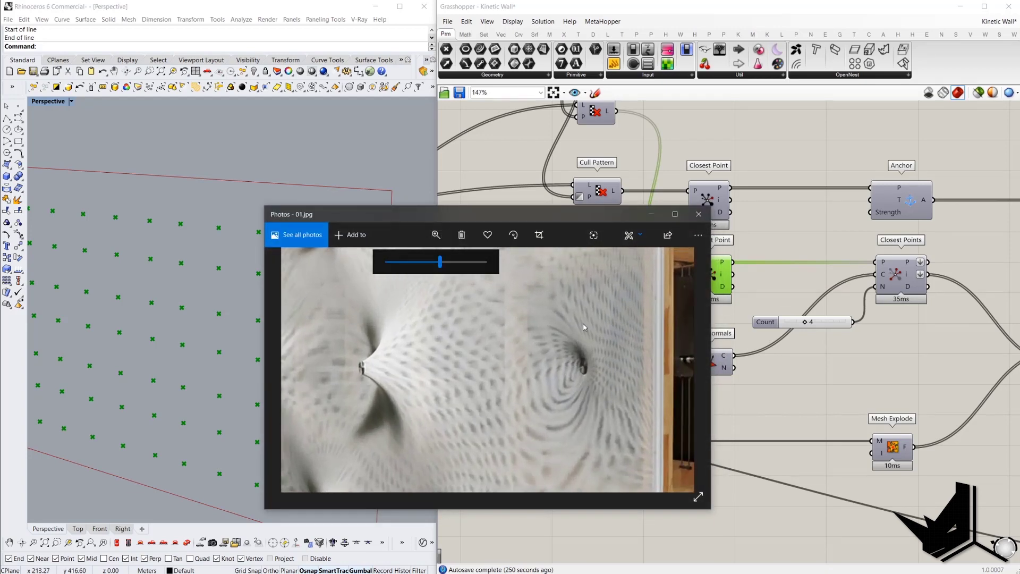
key("Print")
left_click_drag(209, 109, 986, 545)
left_click(993, 467)
mouse_move(364, 362)
left_mouse_down()
mouse_move(360, 373)
mouse_move(361, 362)
left_mouse_up()
mouse_move(579, 363)
left_mouse_down()
mouse_move(587, 371)
mouse_move(582, 360)
left_mouse_up()
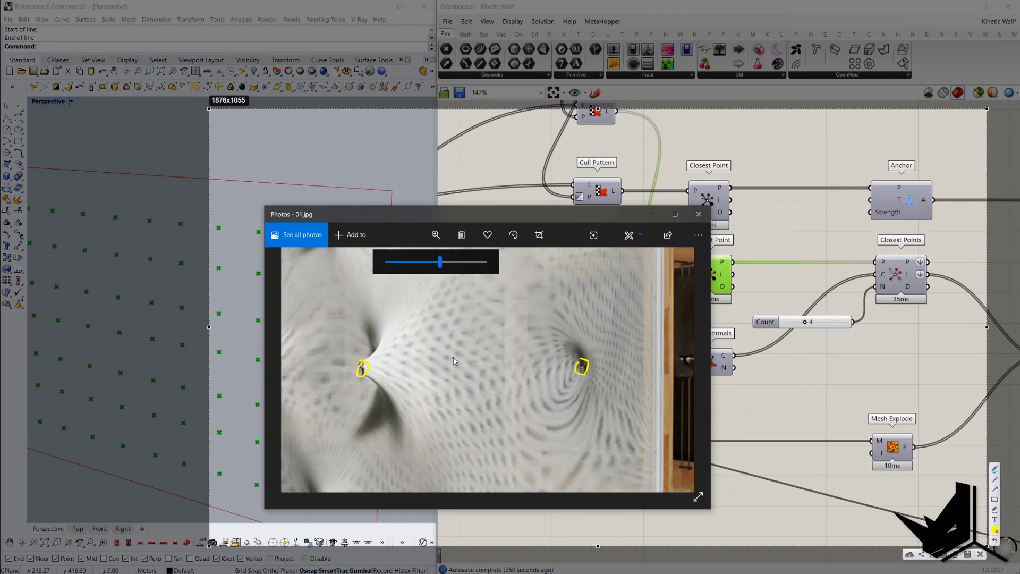
key("Escape")
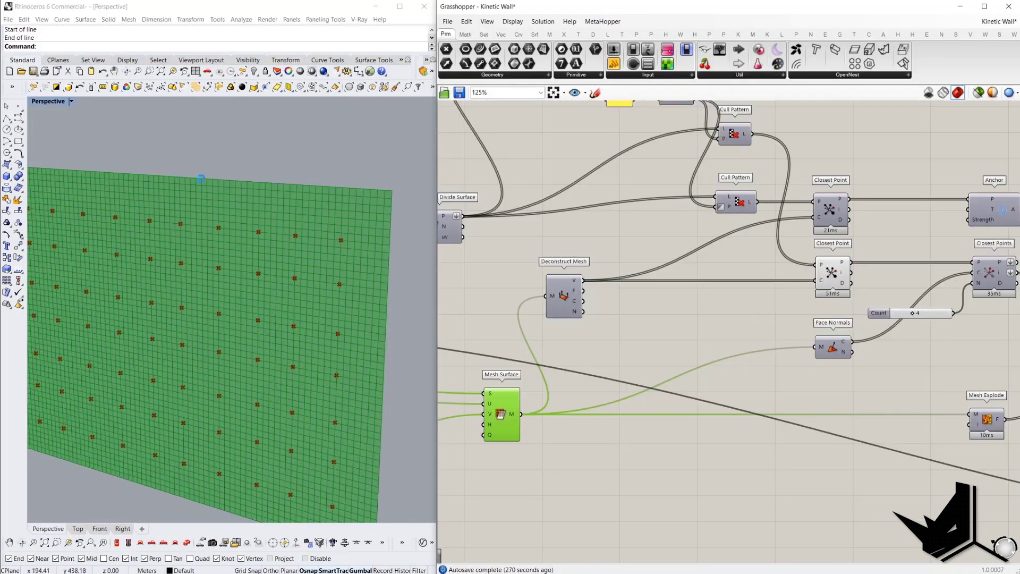
Mark the mesh areas around interior points near the wall's edge on a screen capture and discard the capture.
key("F1")
mouse_move(126, 118)
left_mouse_down()
mouse_move(637, 478)
mouse_move(726, 516)
left_mouse_up()
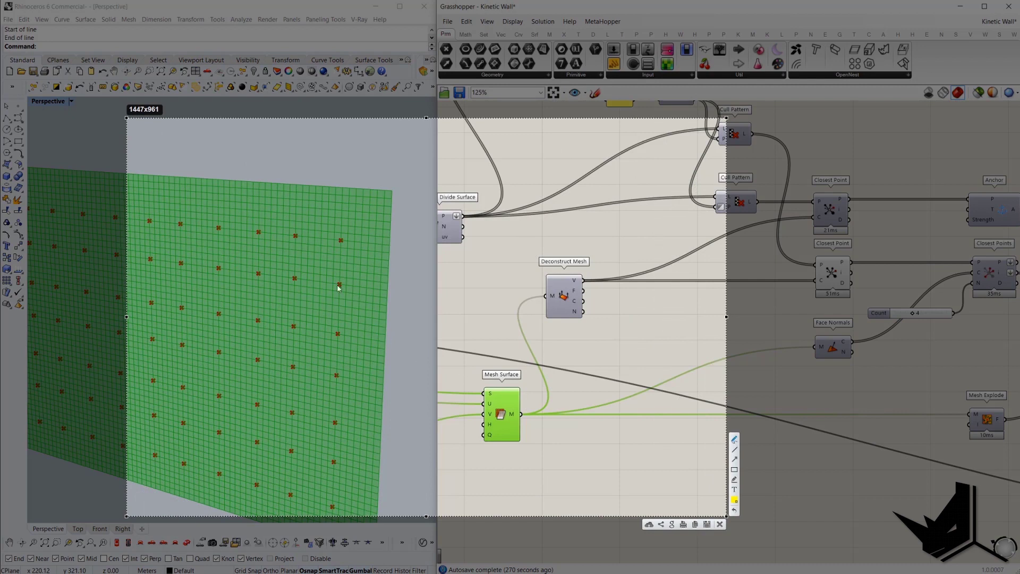
mouse_move(332, 280)
left_mouse_down()
mouse_move(342, 294)
mouse_move(333, 277)
left_mouse_up()
mouse_move(336, 232)
left_mouse_down()
mouse_move(349, 248)
mouse_move(335, 234)
mouse_move(289, 242)
mouse_move(306, 237)
mouse_move(282, 226)
left_mouse_up()
key("Escape")
key("Escape")
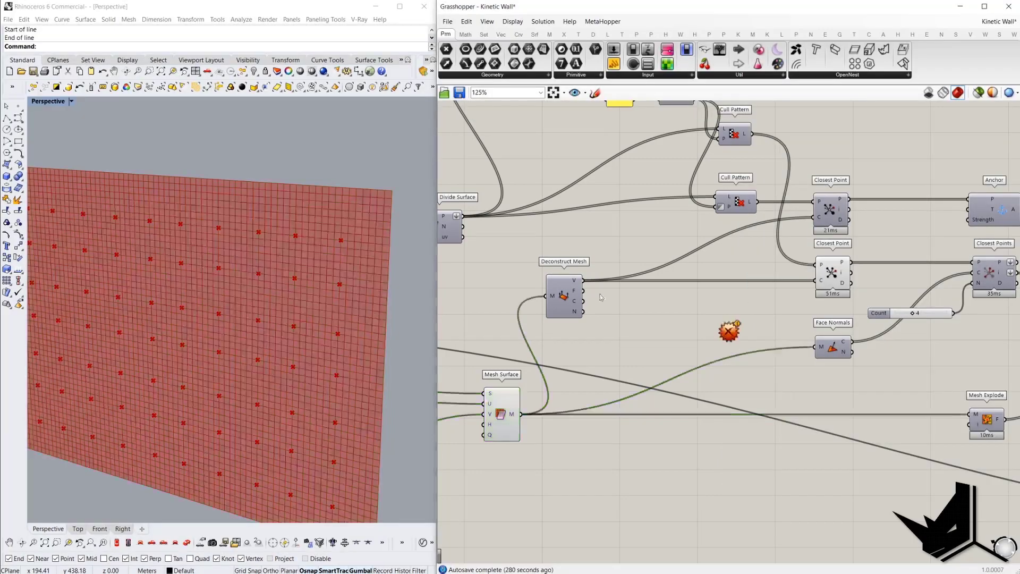
Turn on the Face Normals preview and examine the mesh face centres up close.
mouse_move(747, 314)
right_mouse_down()
mouse_move(652, 317)
mouse_move(650, 342)
right_mouse_up()
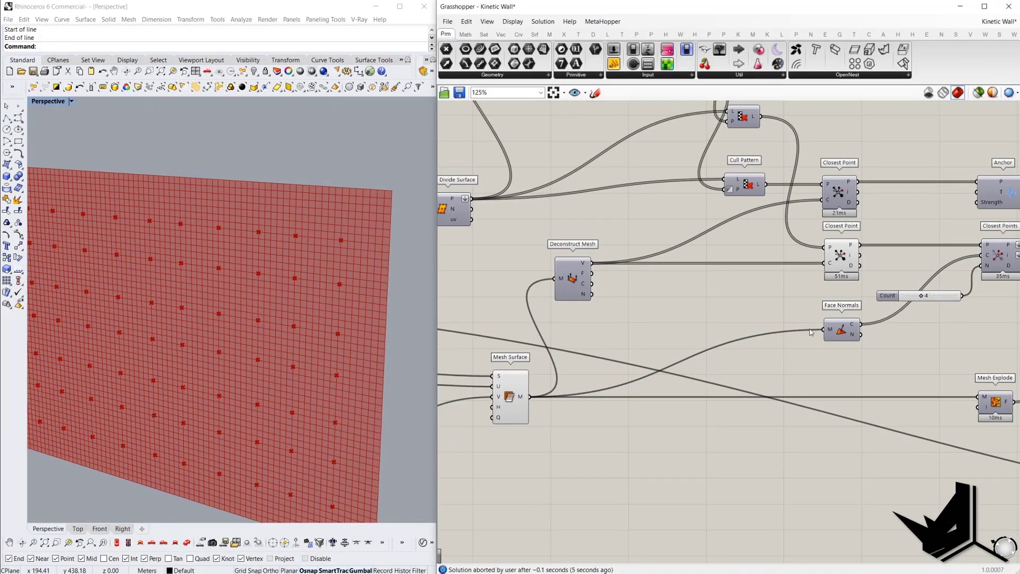
left_click(840, 329)
right_click(764, 306)
left_click(766, 305)
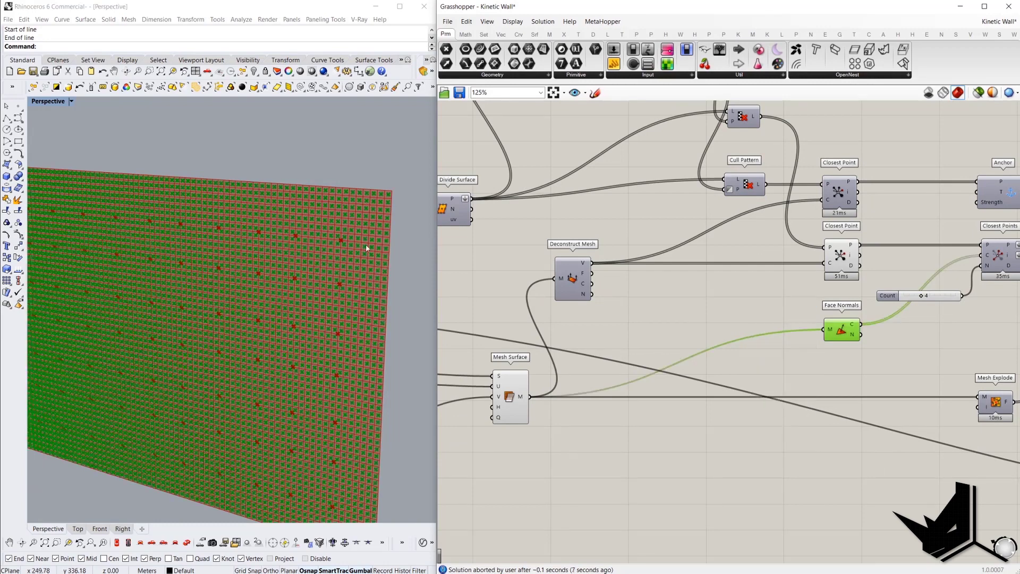
scroll(340, 238, "up", 5)
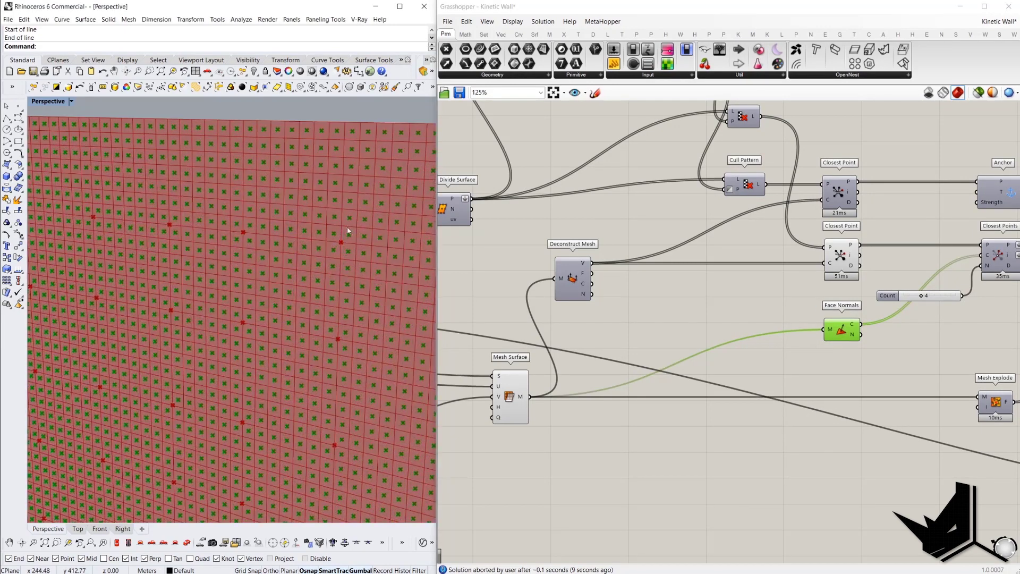
Examine the inputs of the Closest Points component, including Count, and highlight the points supplied by the lower Closest Point component.
right_click_drag(993, 251, 823, 266)
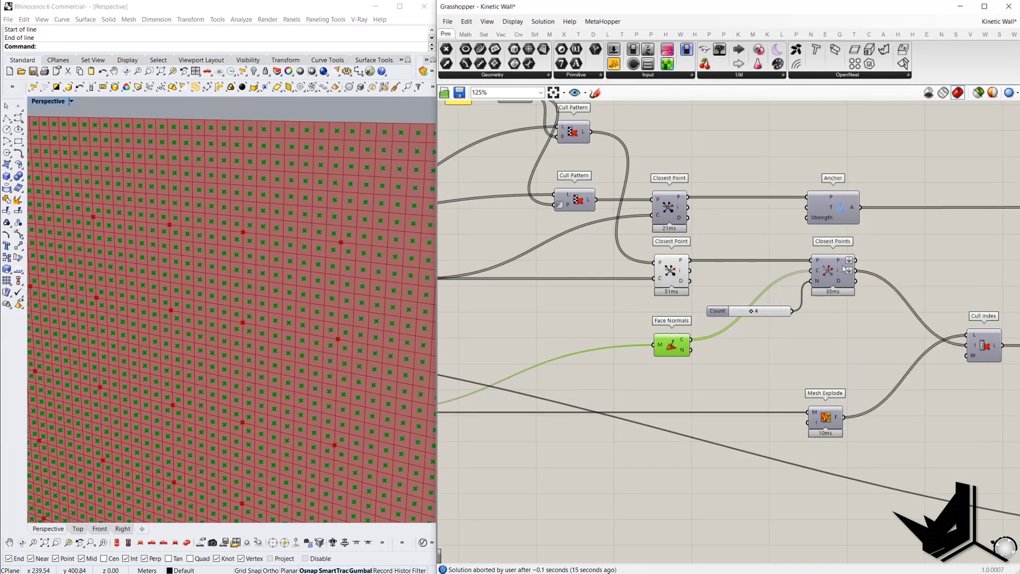
left_click_drag(812, 255, 824, 284)
key("ctrl+z")
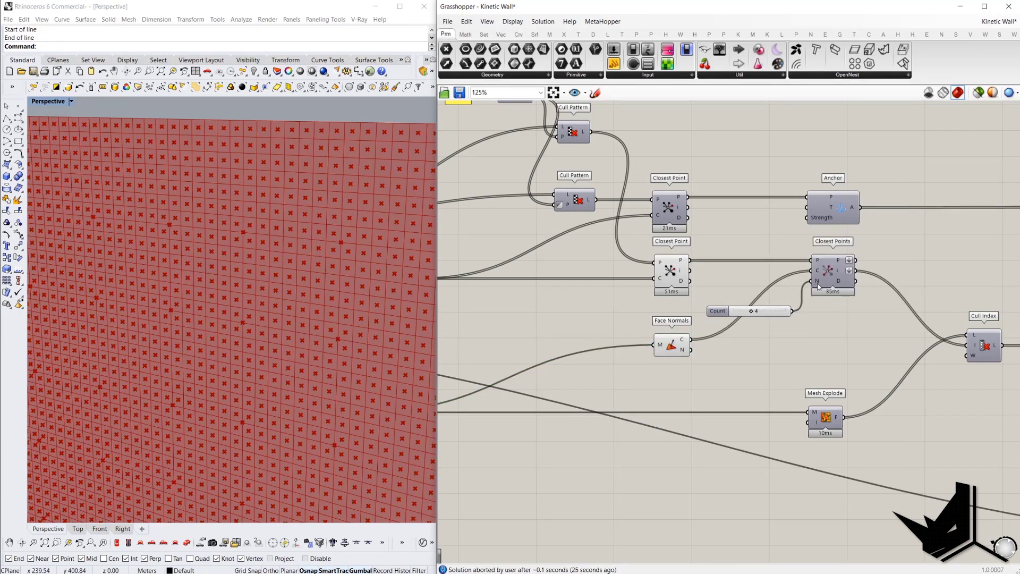
mouse_move(818, 287)
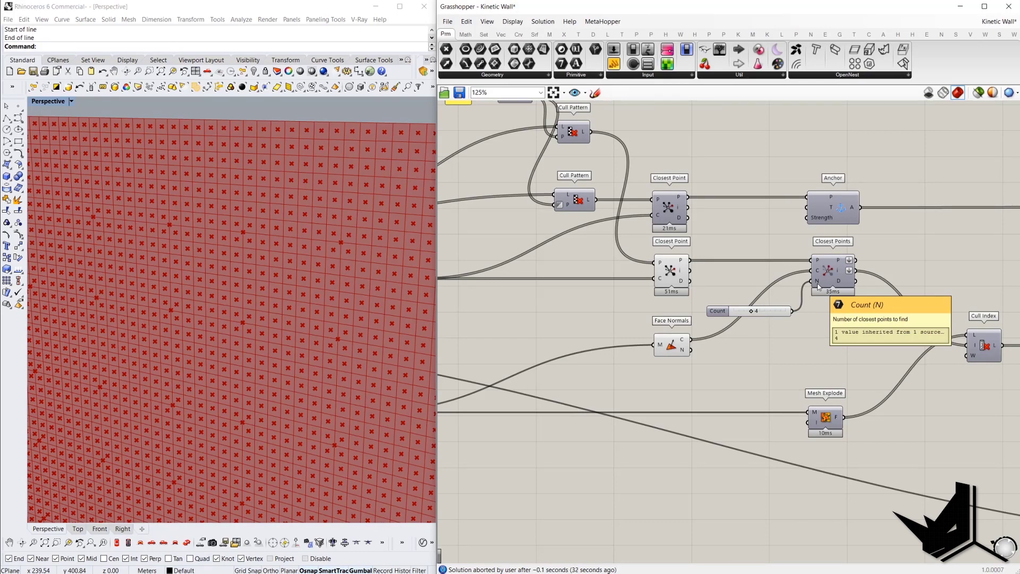
left_click(670, 272)
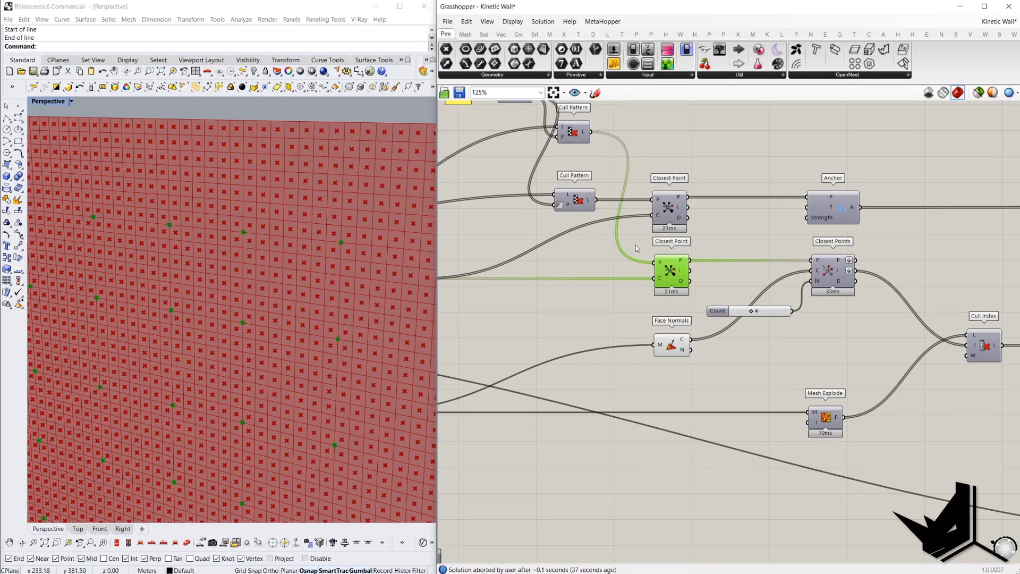
left_click_drag(636, 244, 714, 306)
left_click(792, 370)
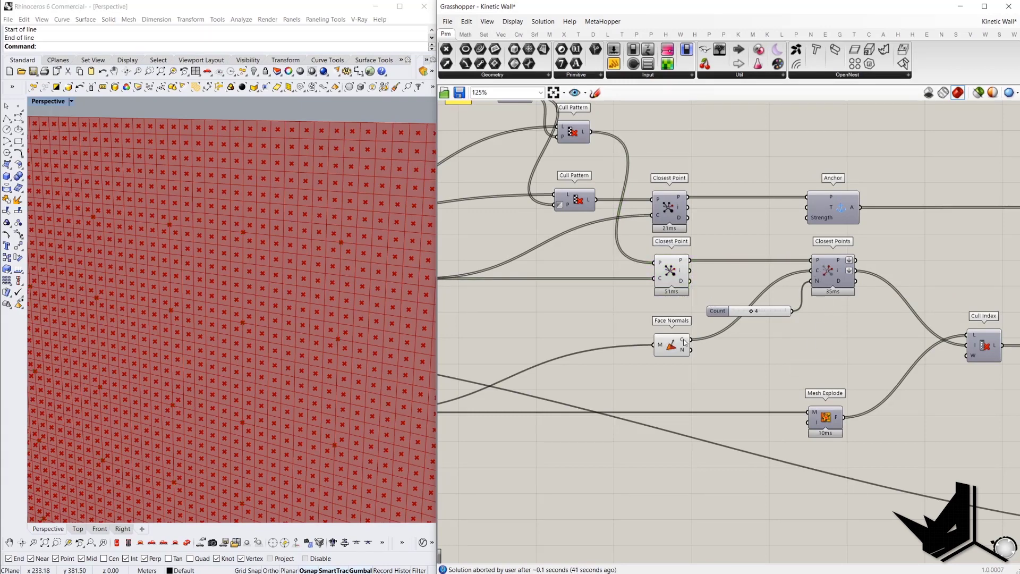
Highlight the Face Normals centres, then circle the Count slider and mark the four face centres around one interior point on a capture.
left_click(658, 343)
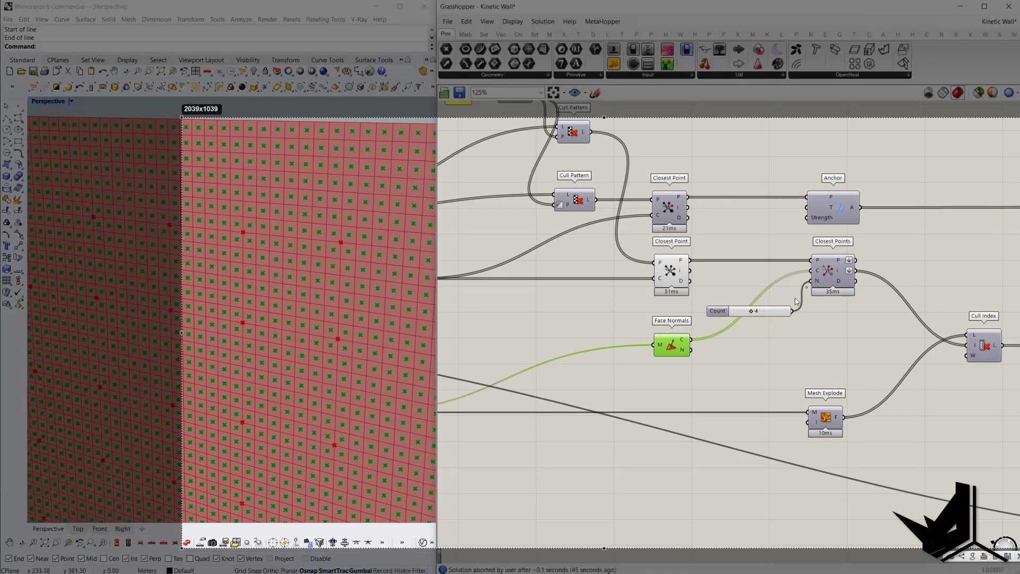
mouse_move(751, 303)
left_mouse_down()
mouse_move(736, 298)
mouse_move(772, 328)
mouse_move(744, 299)
left_mouse_up()
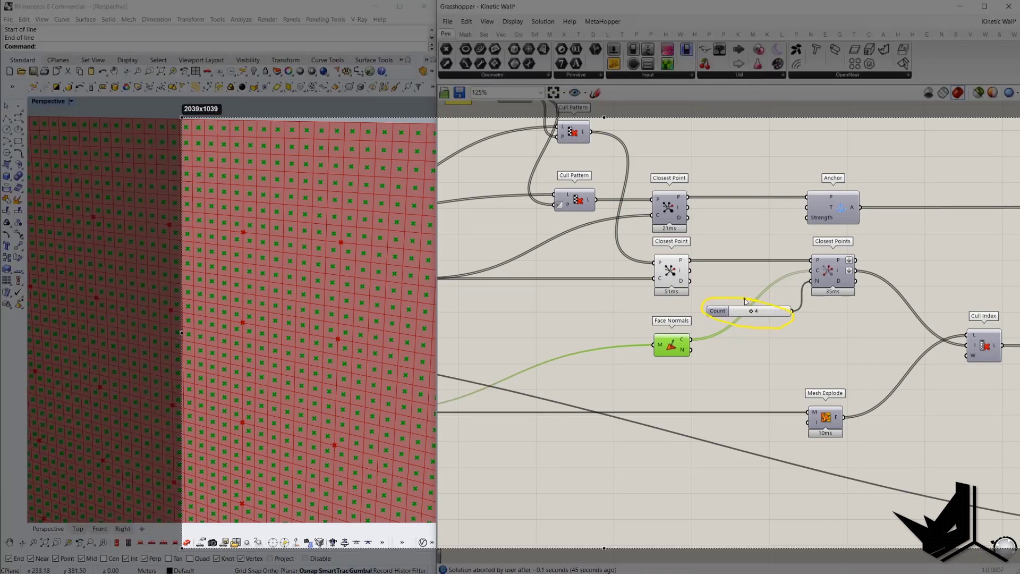
left_click(333, 233)
left_click(349, 234)
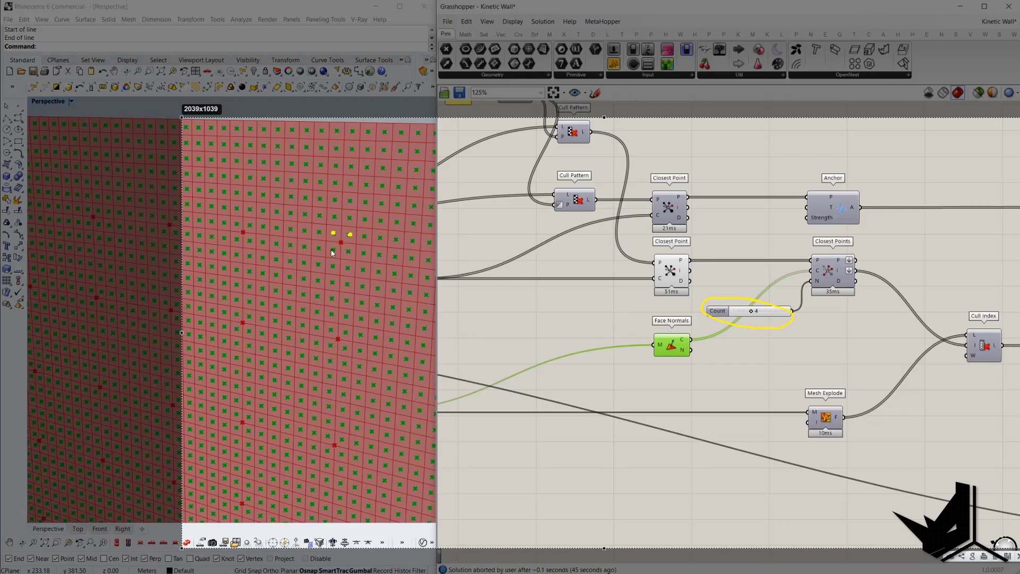
left_click(332, 250)
left_click(349, 252)
Circle the lower Closest Point component and outline the four-face squares around four interior points on the capture.
left_click_drag(630, 240, 689, 245)
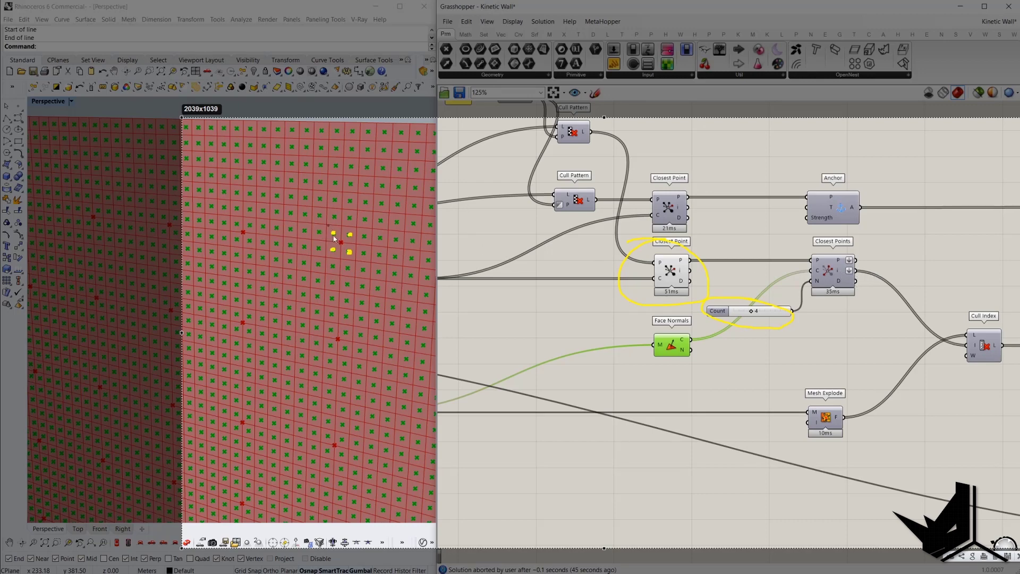
mouse_move(327, 228)
left_mouse_down()
mouse_move(326, 259)
mouse_move(359, 262)
mouse_move(328, 226)
left_mouse_up()
mouse_move(226, 214)
left_mouse_down()
mouse_move(255, 243)
mouse_move(233, 216)
left_mouse_up()
mouse_move(233, 307)
left_mouse_down()
mouse_move(261, 339)
mouse_move(241, 312)
left_mouse_up()
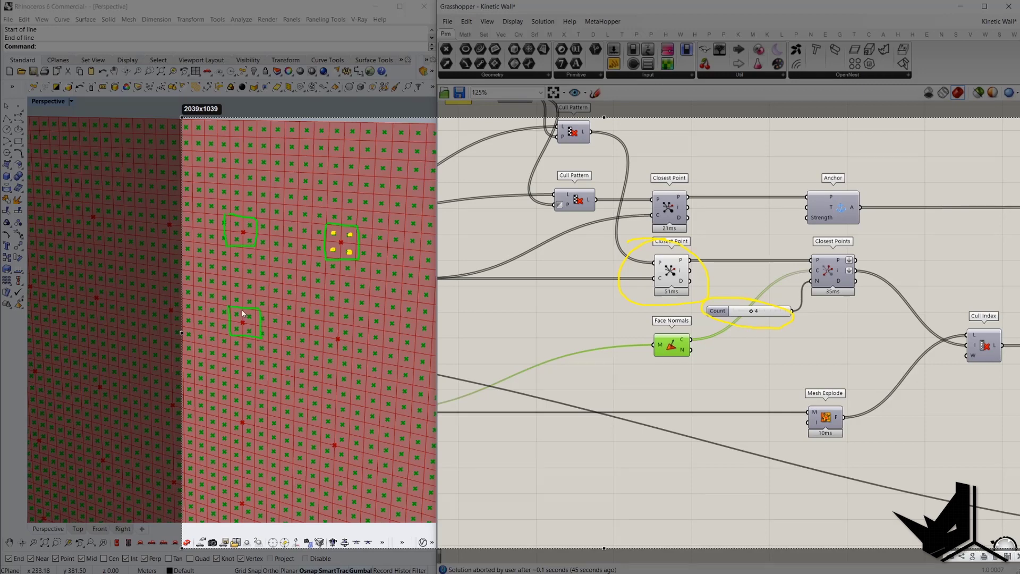
mouse_move(324, 321)
left_mouse_down()
mouse_move(360, 337)
mouse_move(328, 321)
left_mouse_up()
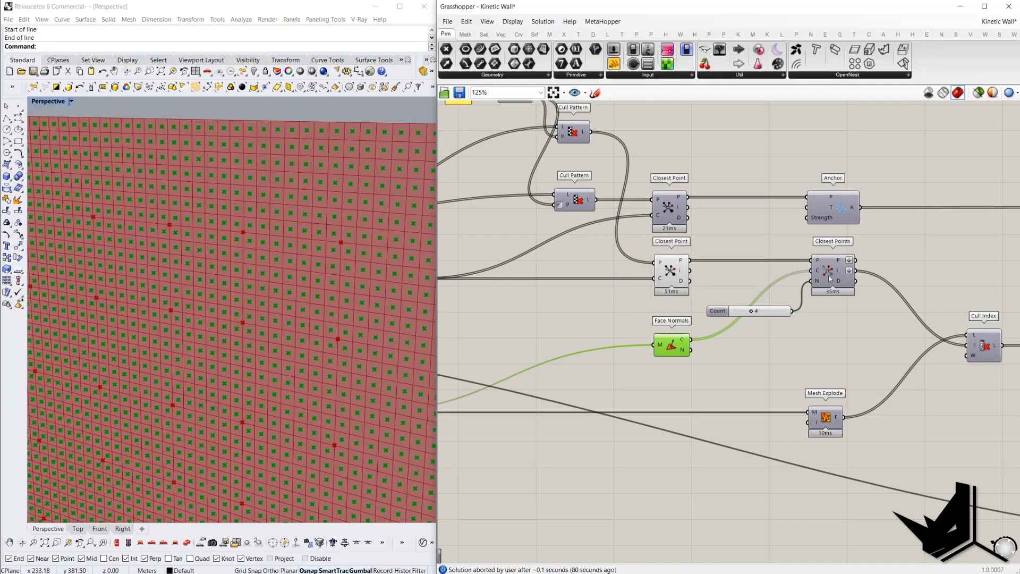
Turn on the Closest Points preview to display the selected mesh face centres.
left_click(825, 274)
middle_click(917, 268)
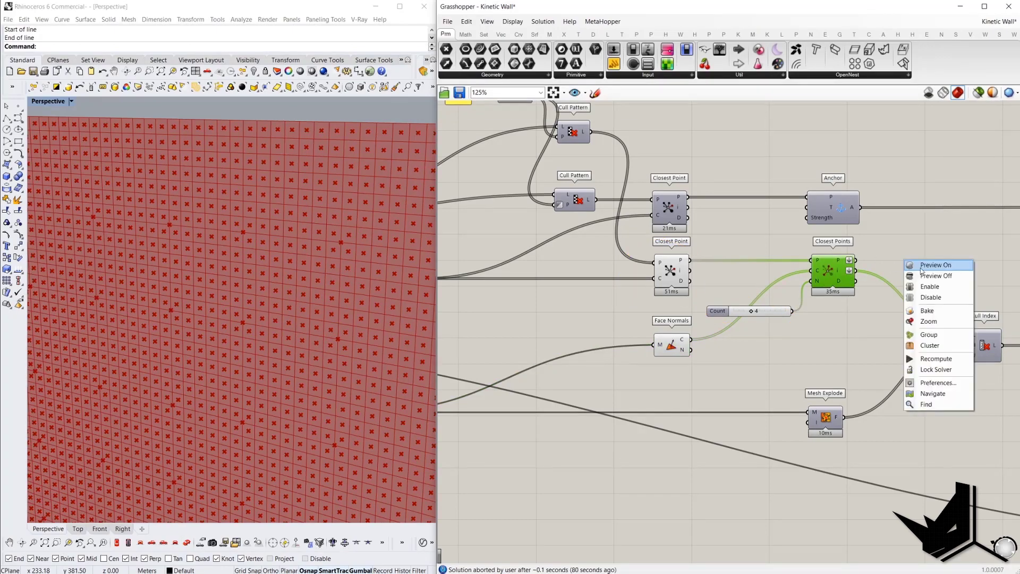
left_click(918, 269)
Turn off the previews of the lower Closest Point and Face Normals, and examine the four-point clusters on the mesh.
left_click_drag(751, 375, 667, 262)
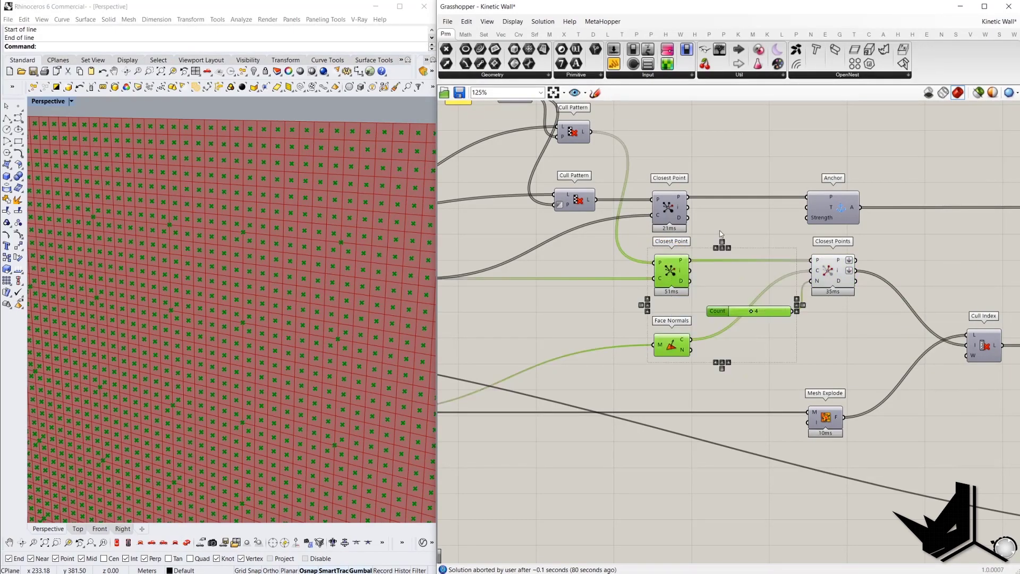
right_click(749, 236)
left_click(753, 245)
left_click(294, 312)
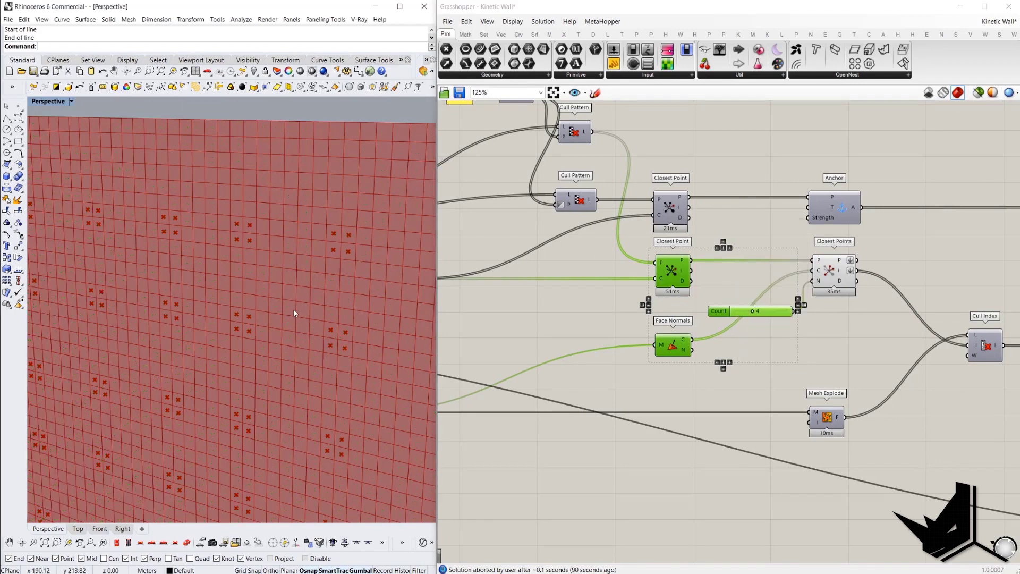
scroll(295, 312, "down", 3)
scroll(295, 295, "down", 1)
scroll(324, 263, "up", 6)
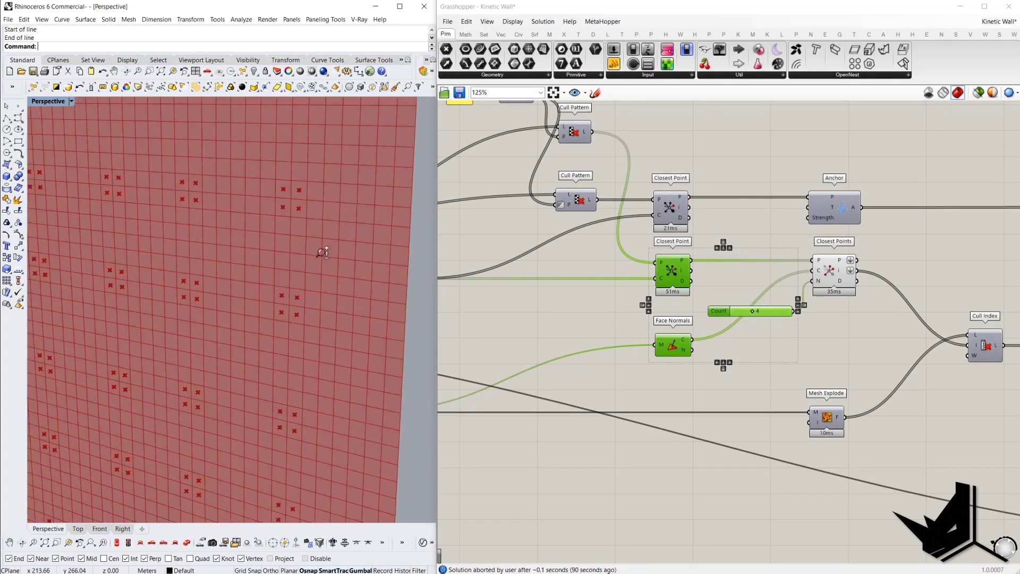
right_click_drag(322, 253, 322, 250, "ctrl")
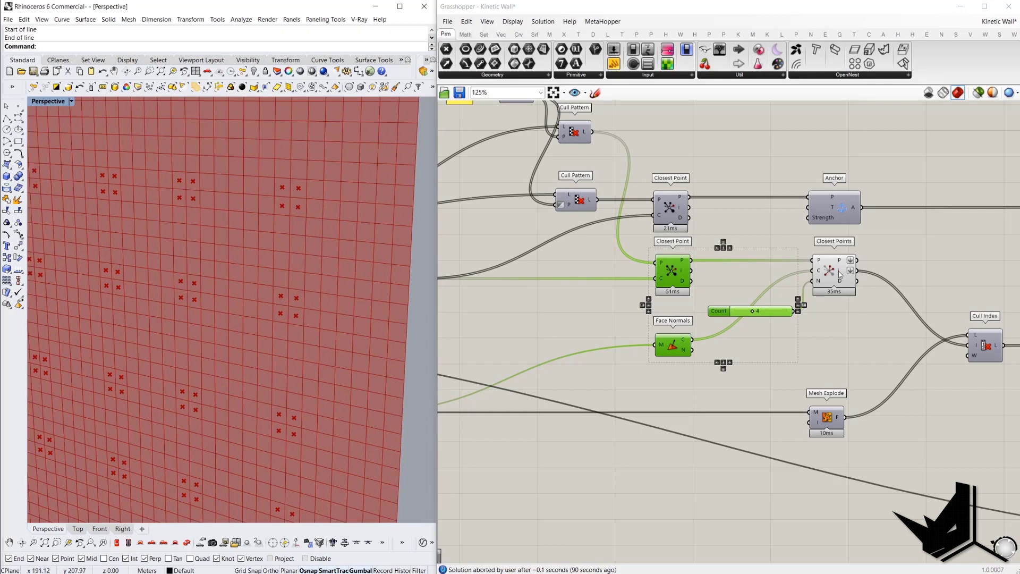
Add a panel beside Closest Points, connect its index output to it, and inspect the listed indices.
left_click_drag(953, 236, 954, 236)
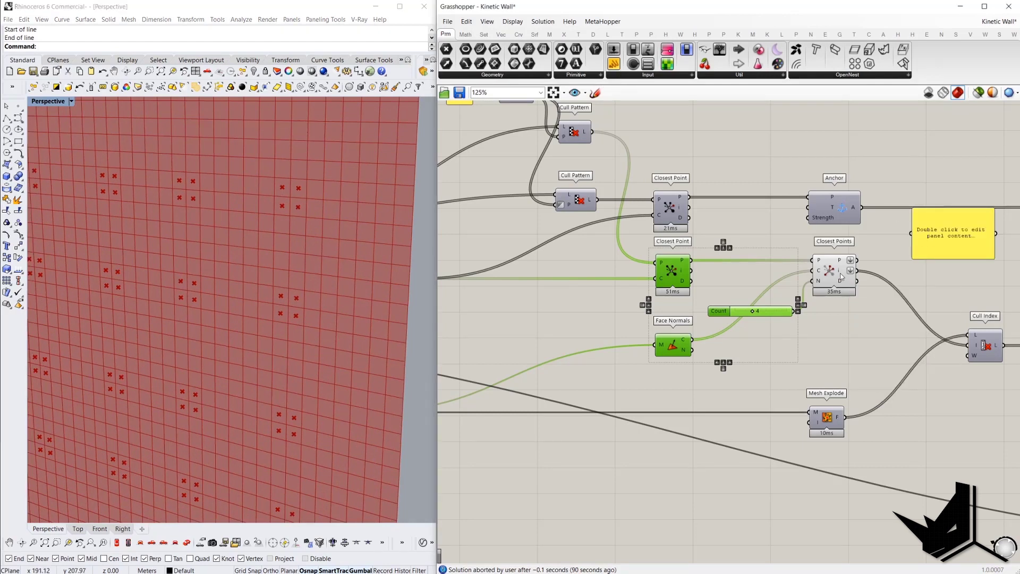
left_click_drag(856, 270, 912, 233)
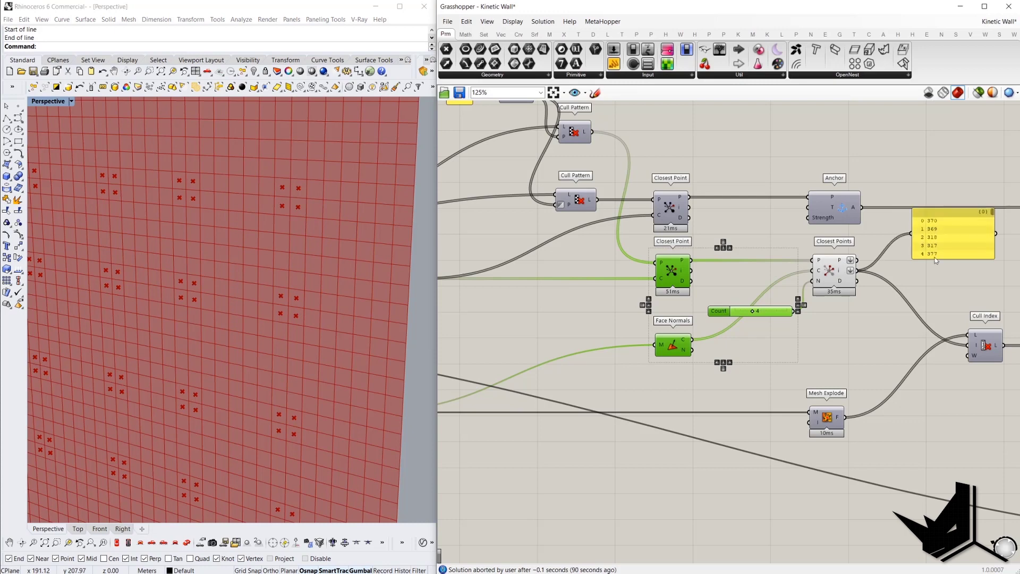
right_click_drag(991, 225, 860, 247)
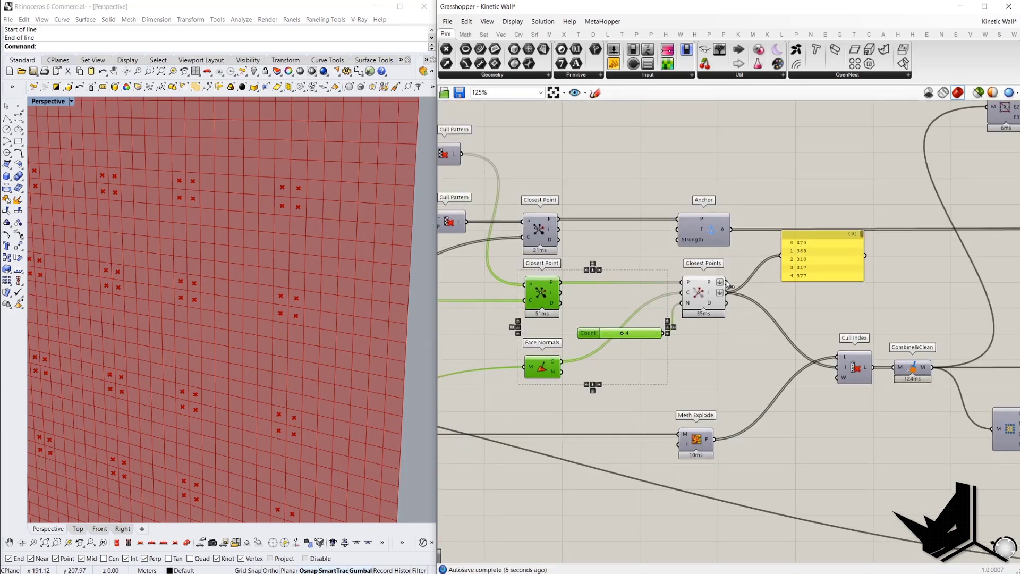
mouse_move(712, 287)
scroll(853, 275, "down", 2)
right_click_drag(853, 275, 916, 235)
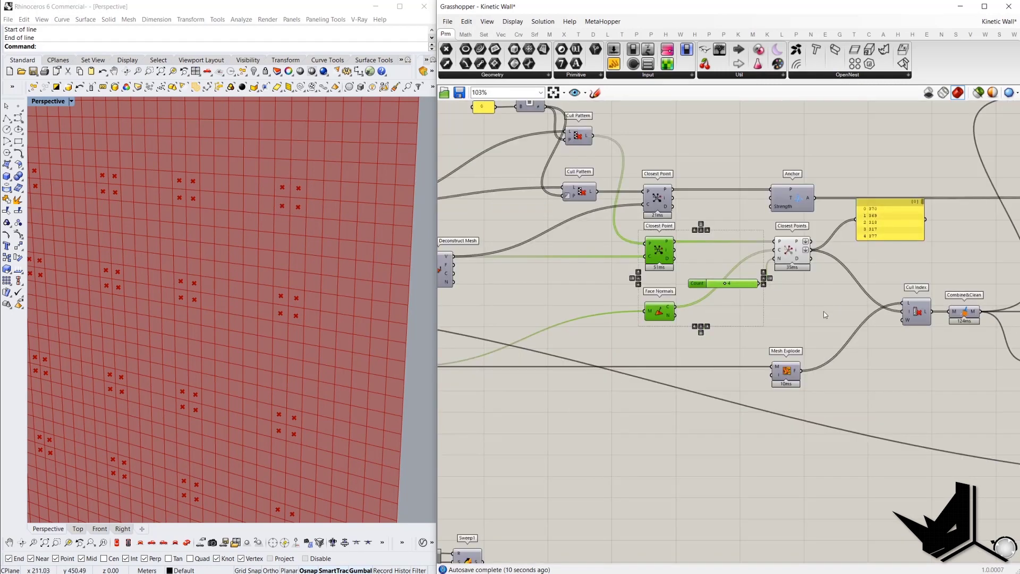
Highlight Mesh Surface and Mesh Explode to trace their connection, and inspect the Faces output of Mesh Explode.
right_click_drag(823, 311, 893, 302)
left_click(854, 362)
left_click_drag(821, 324, 885, 380)
left_click(498, 336)
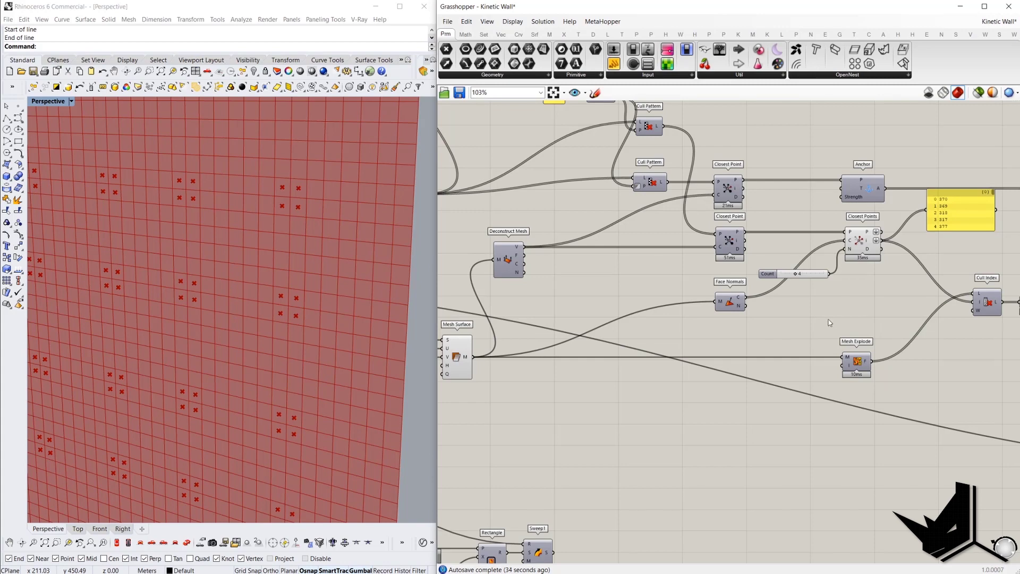
left_click_drag(829, 322, 896, 382)
right_click_drag(911, 384, 726, 382)
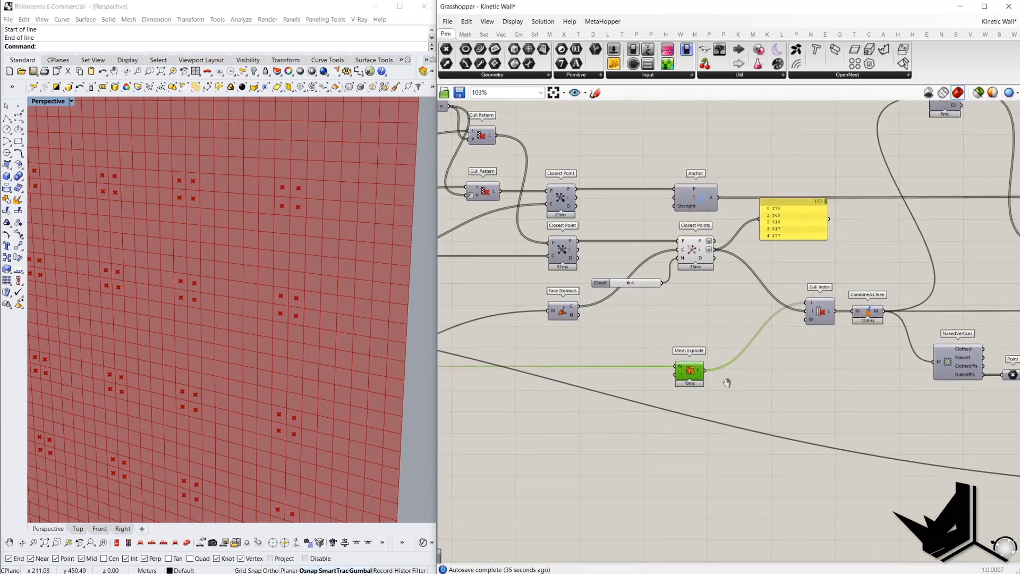
scroll(693, 372, "up", 2)
mouse_move(702, 373)
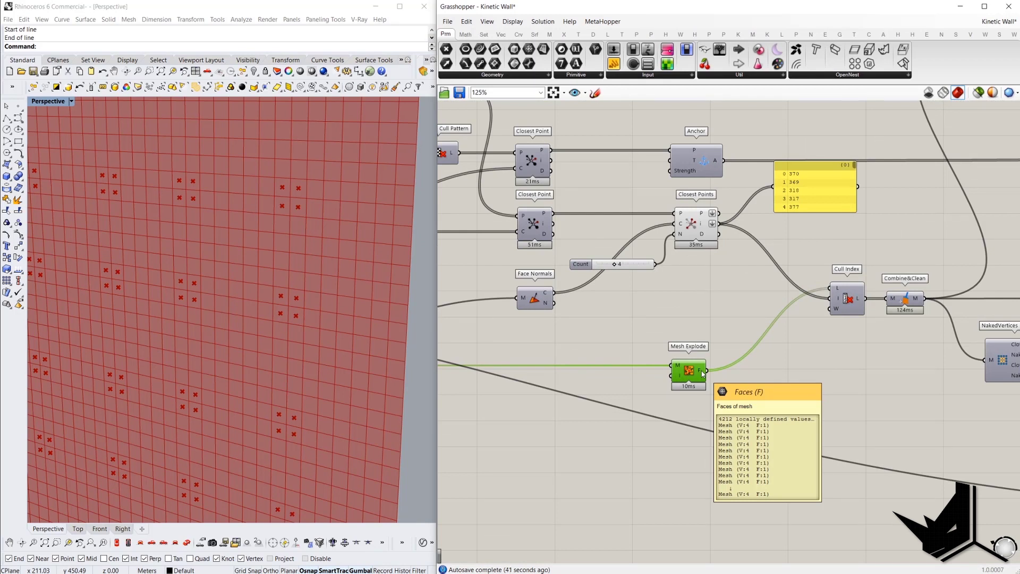
Highlight Cull Index, list the Mesh Explode faces in a temporary panel, and delete that panel.
left_click_drag(809, 339, 881, 254)
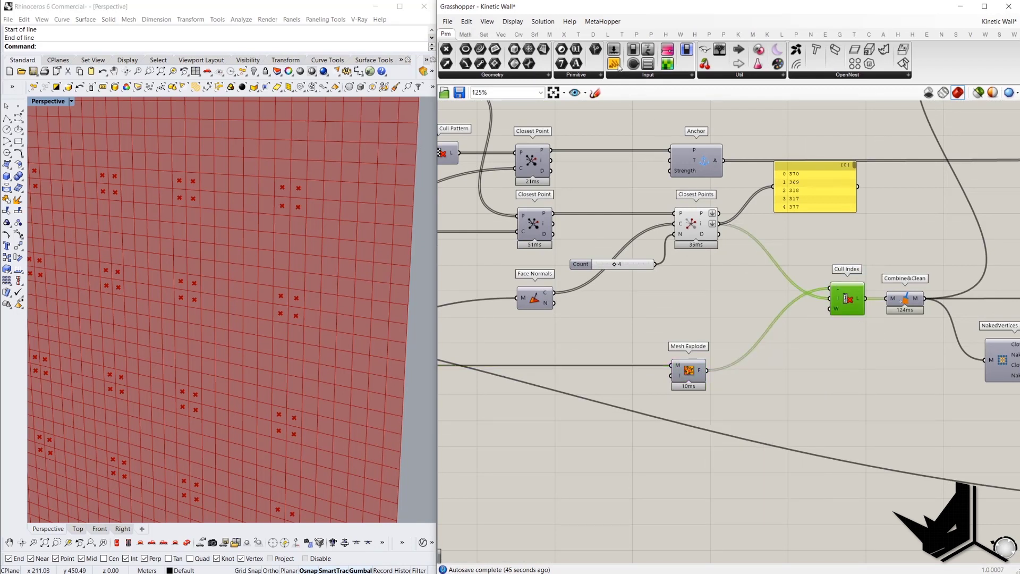
left_click(616, 64)
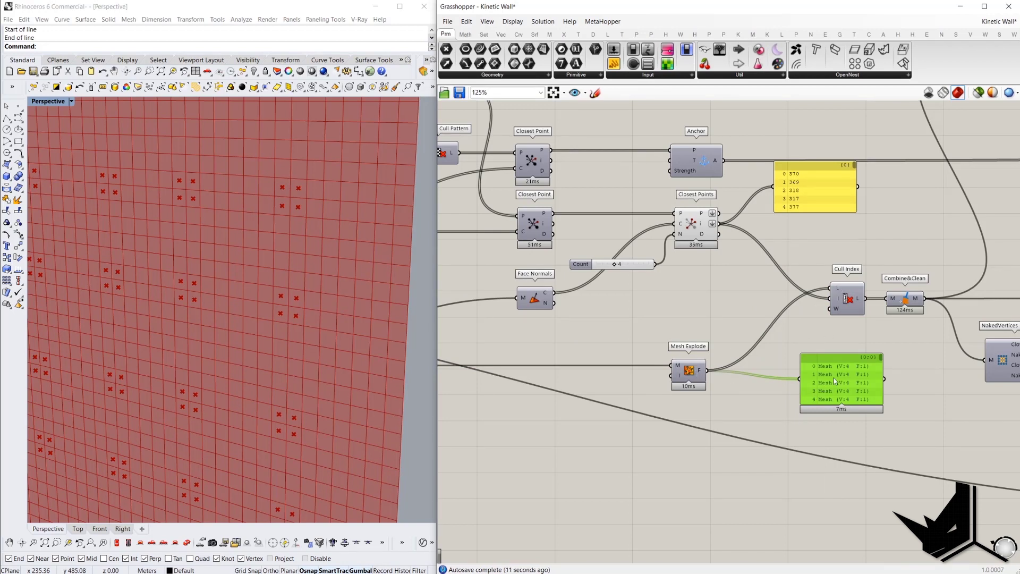
key("Delete")
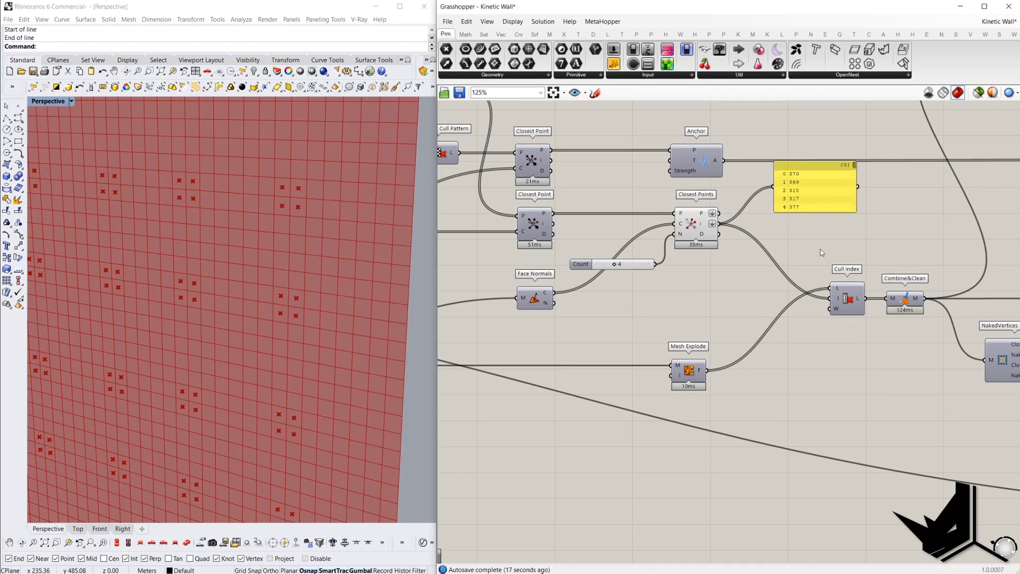
Turn on the Cull Index preview and turn off the Closest Points preview.
left_click(849, 301)
middle_click(849, 302)
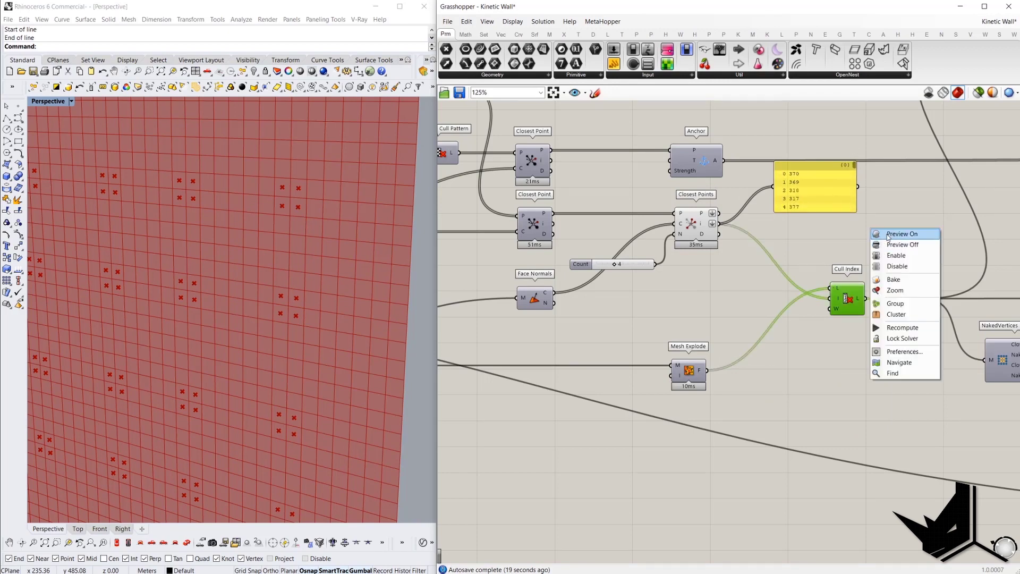
left_click(887, 233)
left_click(699, 223)
middle_click(719, 291)
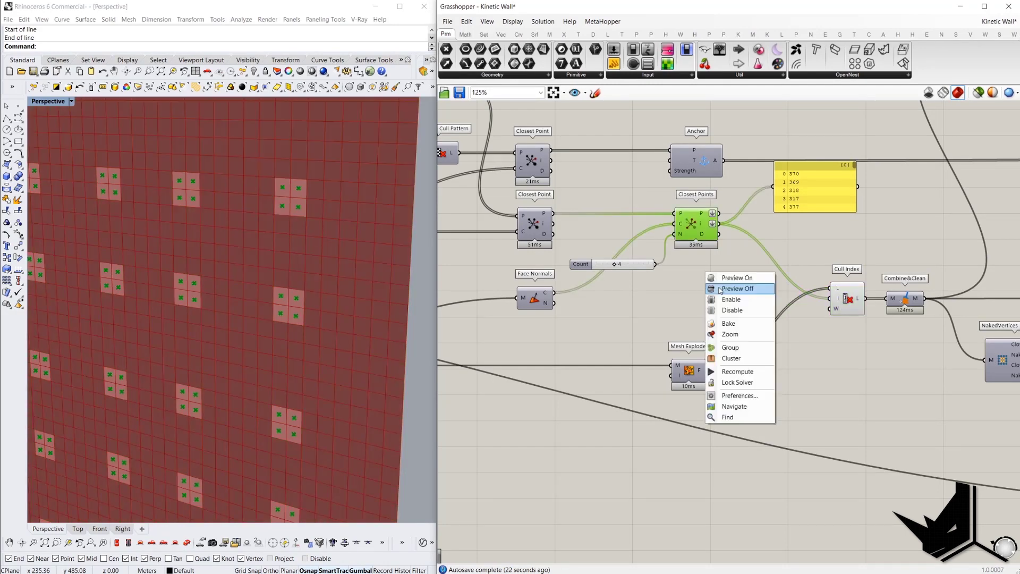
left_click(719, 288)
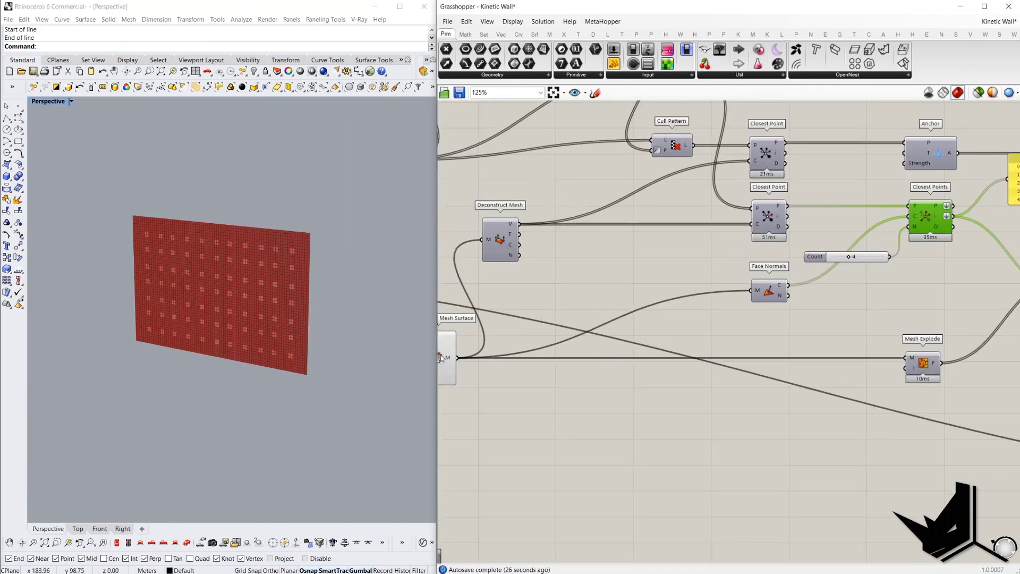
Turn off the Mesh Surface preview and examine the square openings around the interior points.
left_click(441, 357)
scroll(303, 234, "up", 5)
scroll(306, 236, "up", 1)
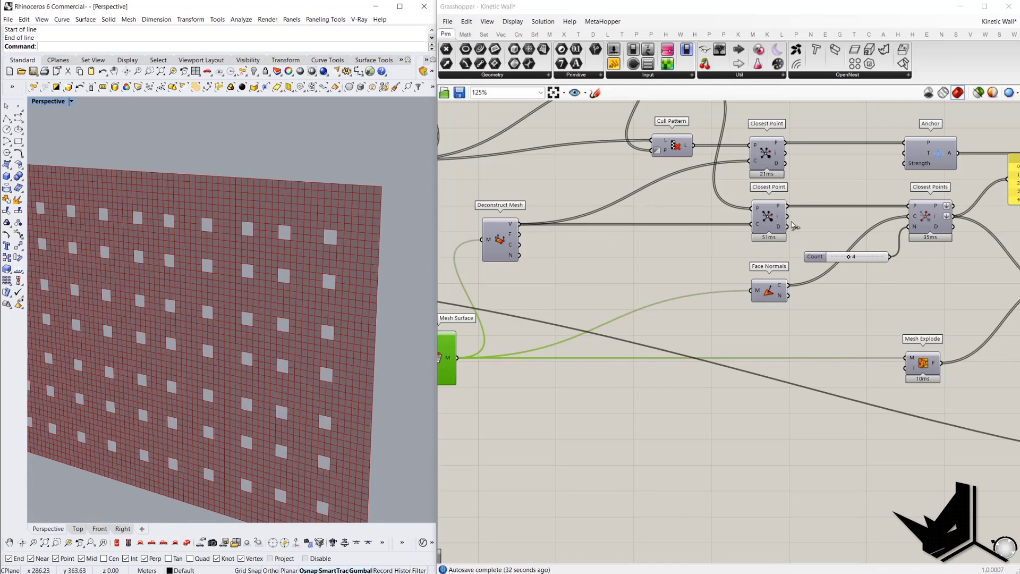
left_click(767, 215)
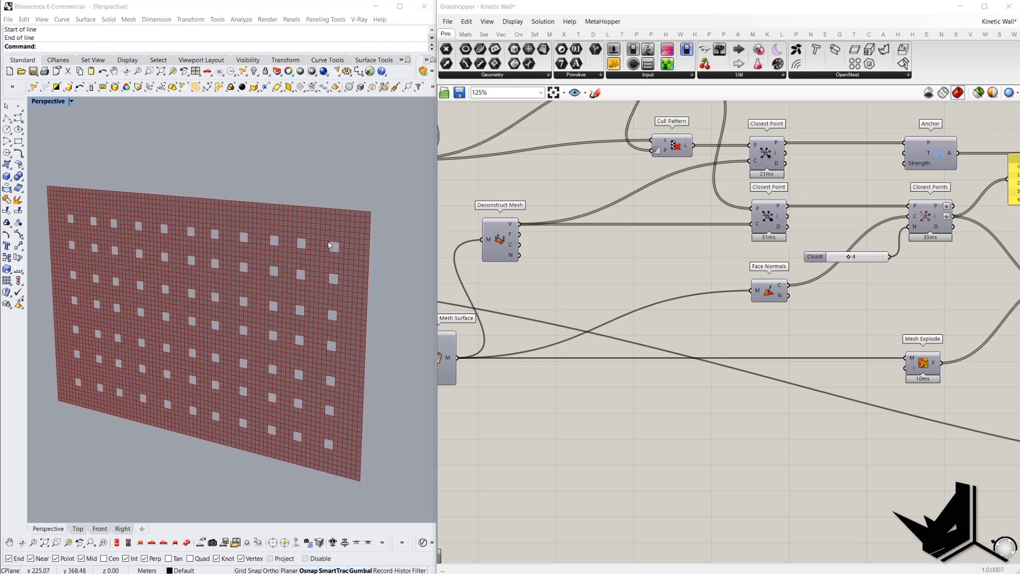
scroll(328, 245, "up", 3)
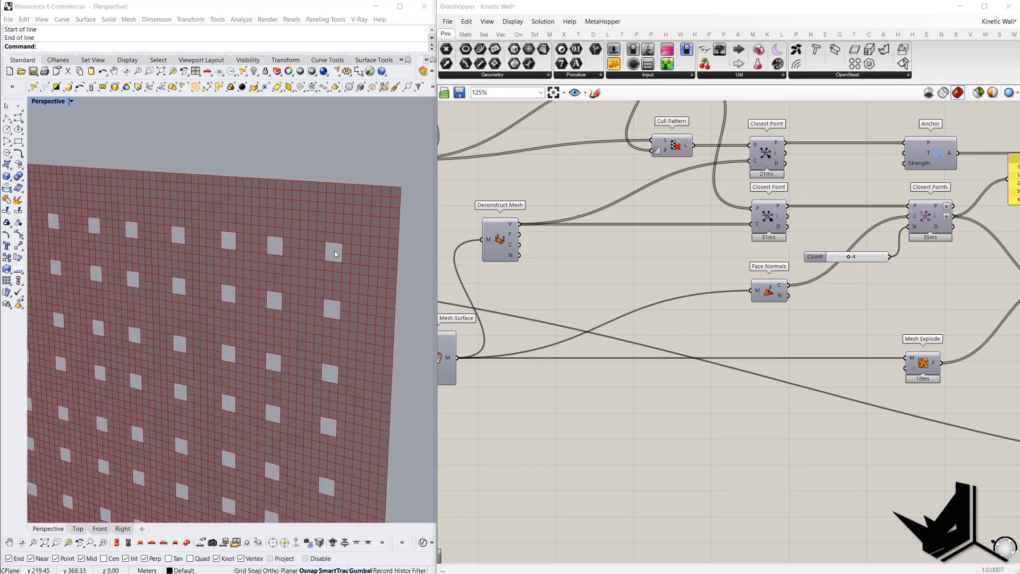
scroll(719, 279, "down", 4)
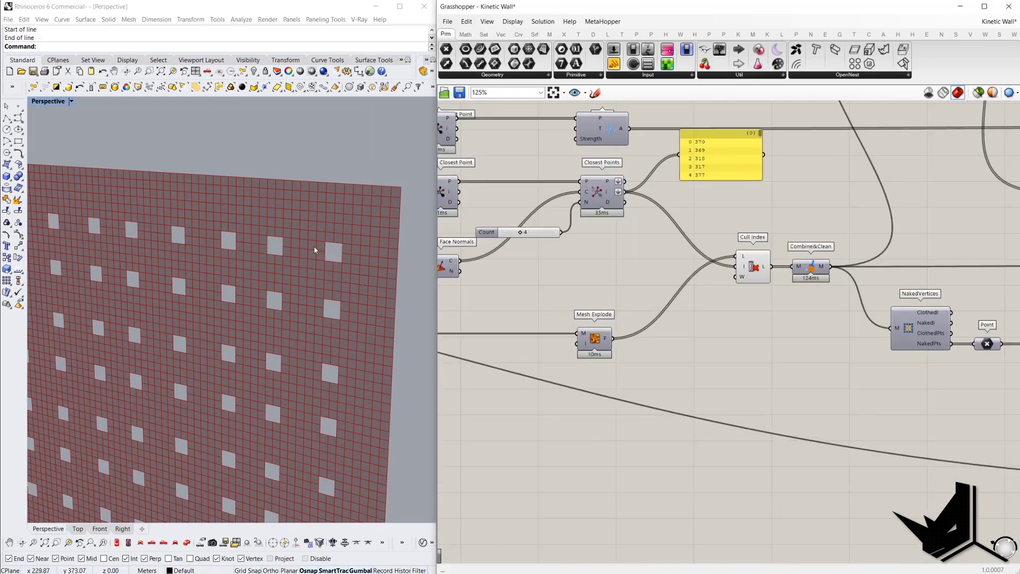
Highlight the culled mesh from Cull Index and locate the Combine&Clean component in the component library.
right_click_drag(763, 296, 634, 307)
left_click(629, 277)
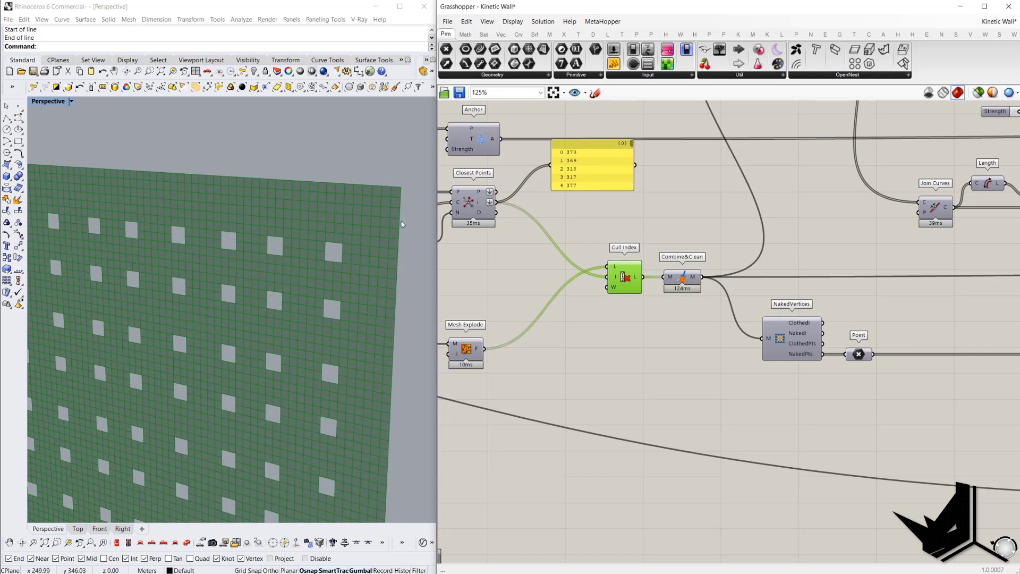
left_click(687, 279, "ctrl+alt")
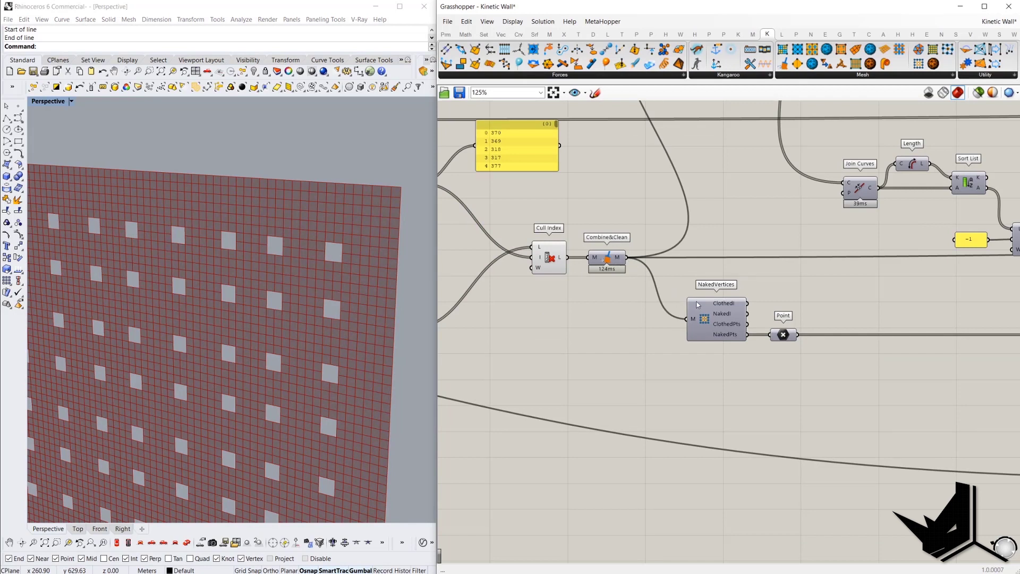
Turn on the preview of the Point component fed by NakedVertices and examine the naked vertices across the whole wall.
mouse_move(711, 323)
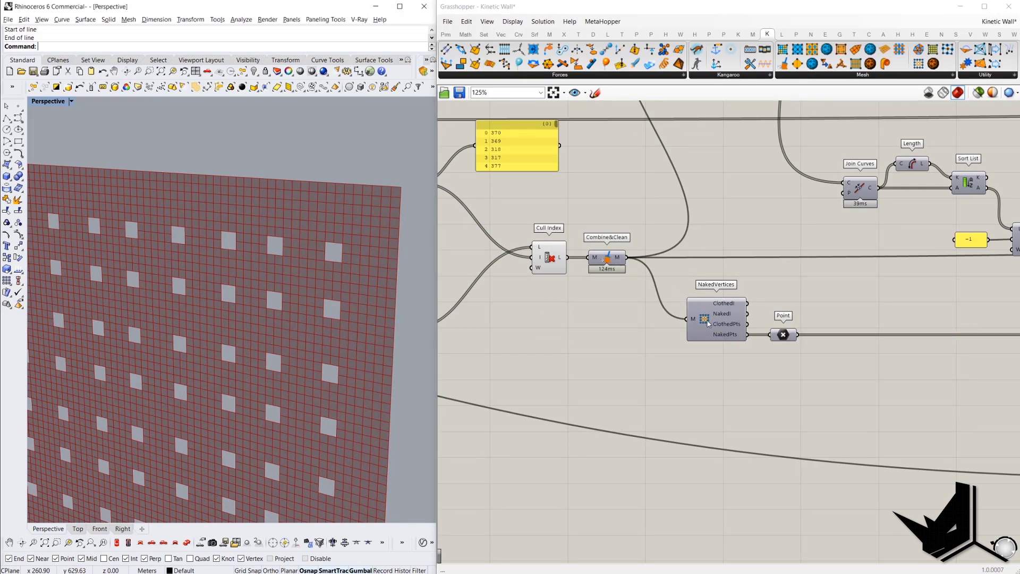
left_click(708, 323)
left_click(783, 334)
right_click(822, 280)
left_click(823, 282)
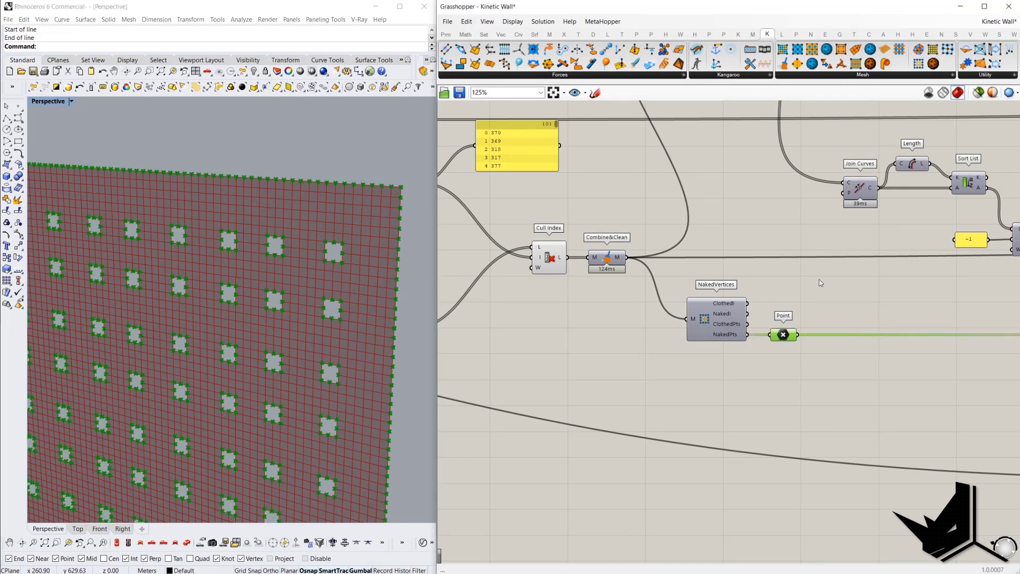
scroll(341, 249, "down", 3)
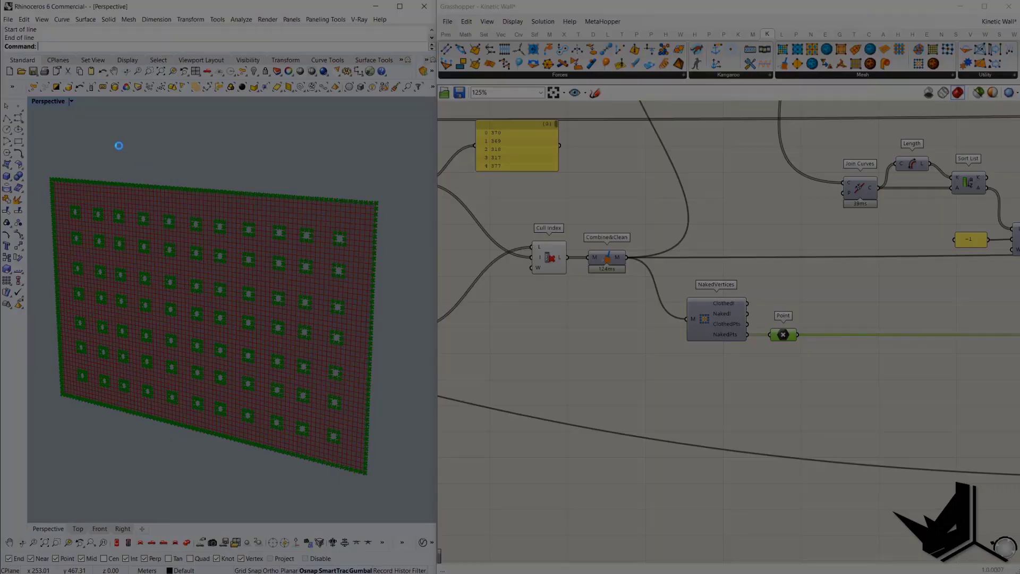
Outline the wall's outer boundary freehand on a screen capture, and close the capture.
left_click_drag(19, 121, 864, 514)
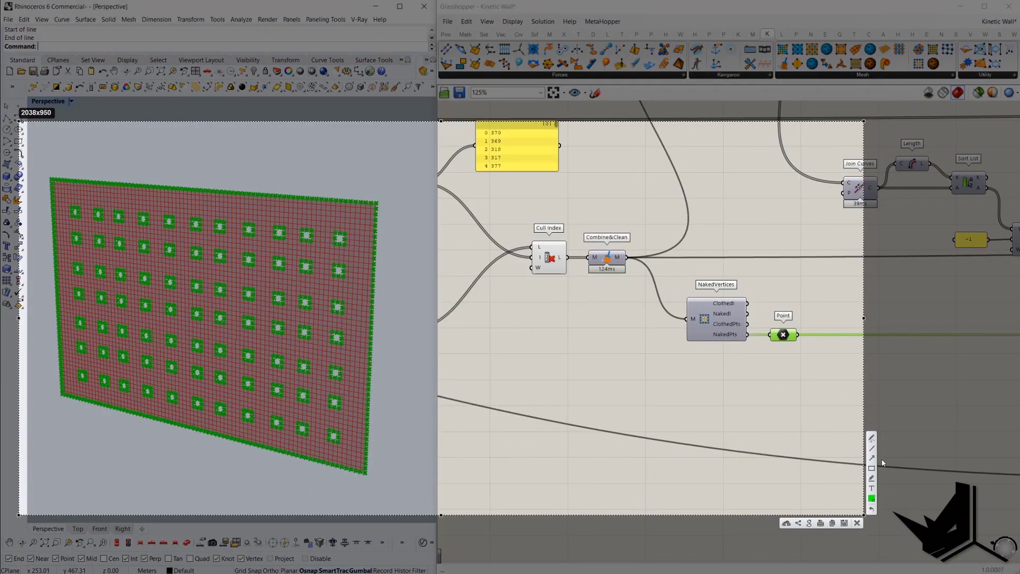
left_click(871, 439)
mouse_move(85, 196)
left_mouse_down()
mouse_move(298, 225)
mouse_move(367, 361)
mouse_move(263, 443)
mouse_move(66, 367)
mouse_move(72, 201)
left_mouse_up()
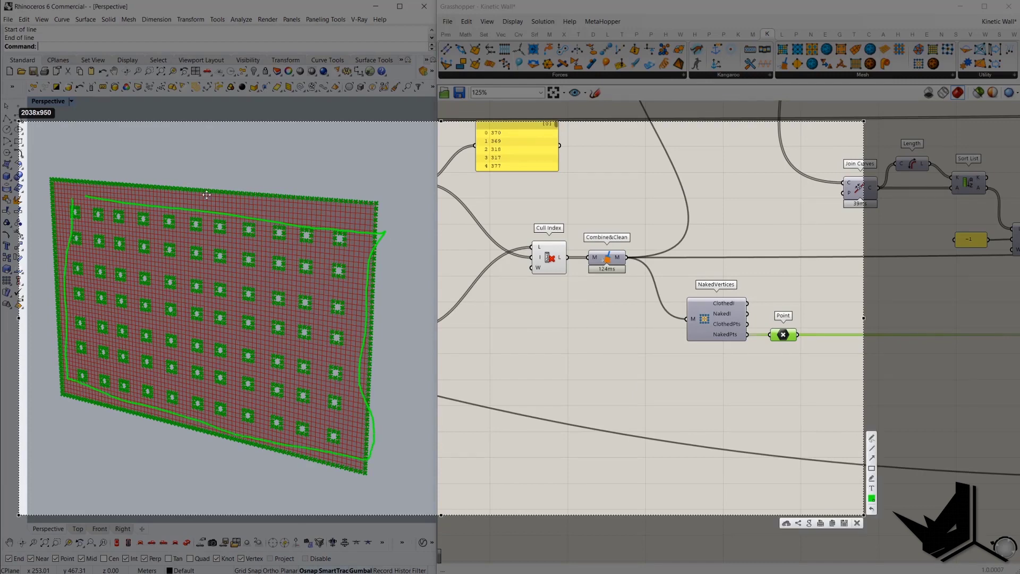
key("Escape")
Outline the three uppermost openings in the wall's last column on a screen capture, and close the capture.
right_click_drag(810, 307, 642, 298)
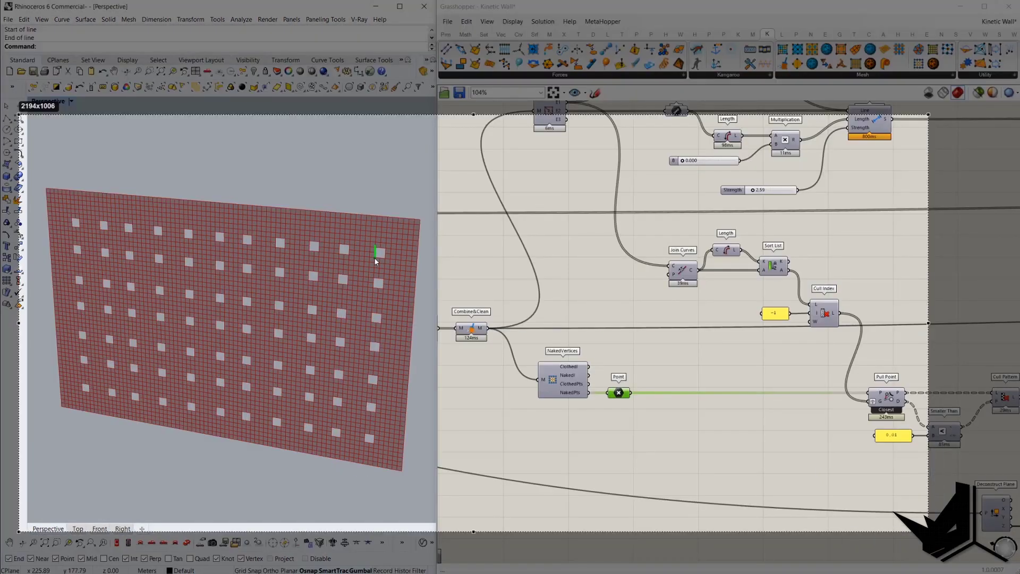
mouse_move(374, 257)
left_mouse_down()
mouse_move(386, 259)
mouse_move(375, 259)
mouse_move(385, 288)
mouse_move(374, 280)
mouse_move(375, 328)
mouse_move(373, 313)
left_mouse_up()
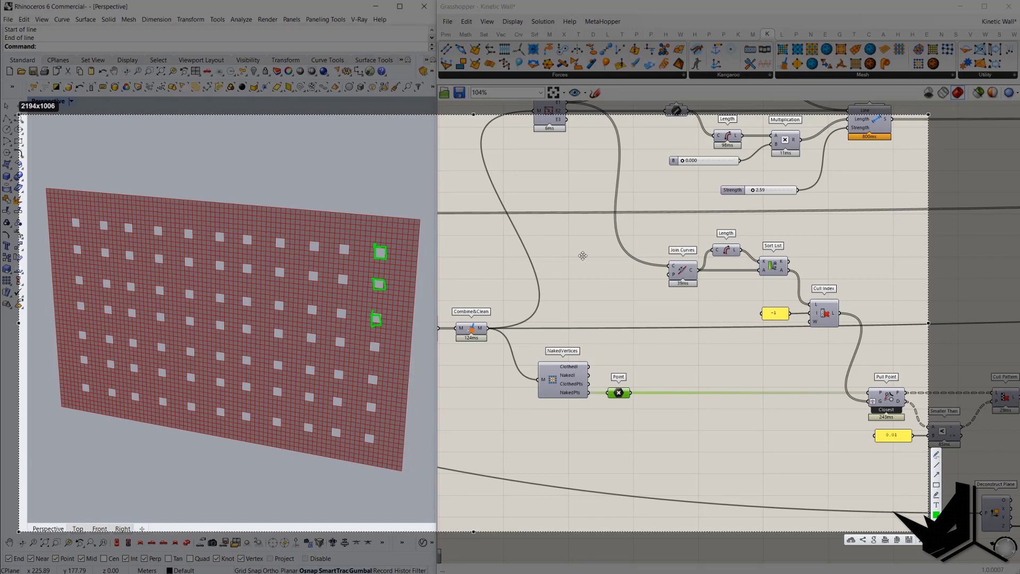
key("Escape")
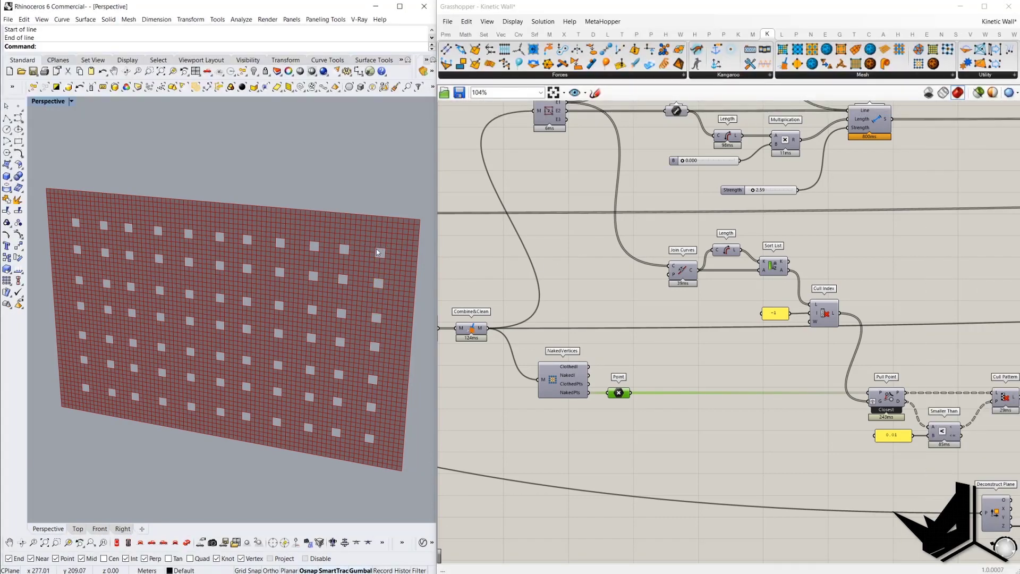
Check the naked edges output of Mesh Edges and highlight the boundaries from Join Curves, following the chain through Length, Sort List and Cull Index.
right_click_drag(564, 220, 590, 287)
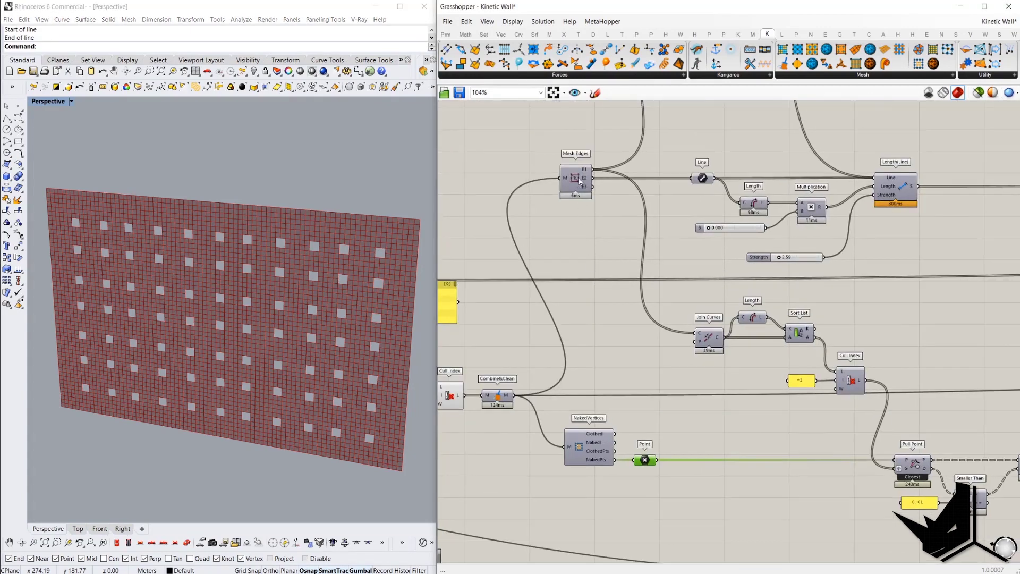
mouse_move(586, 171)
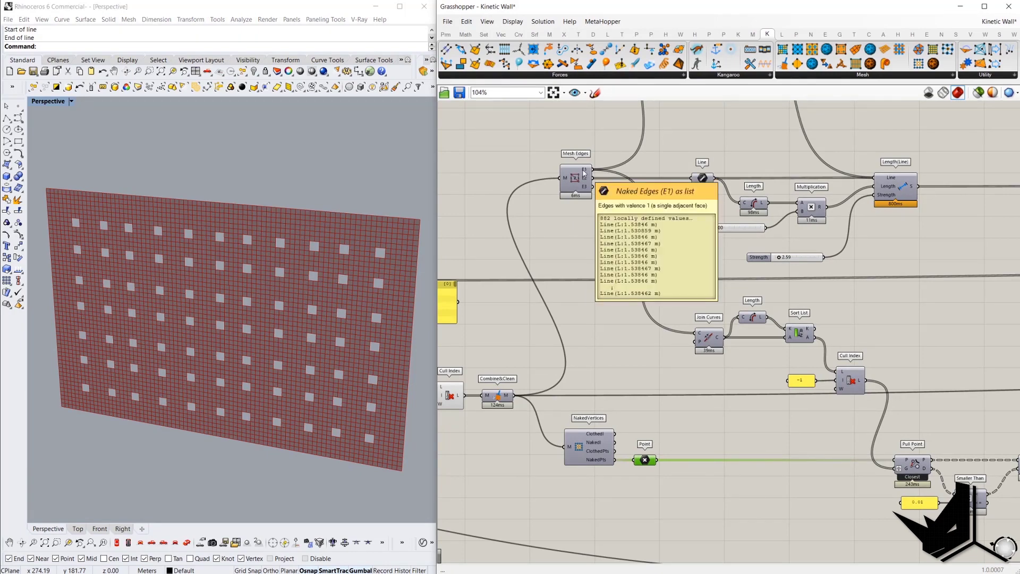
left_click(705, 335)
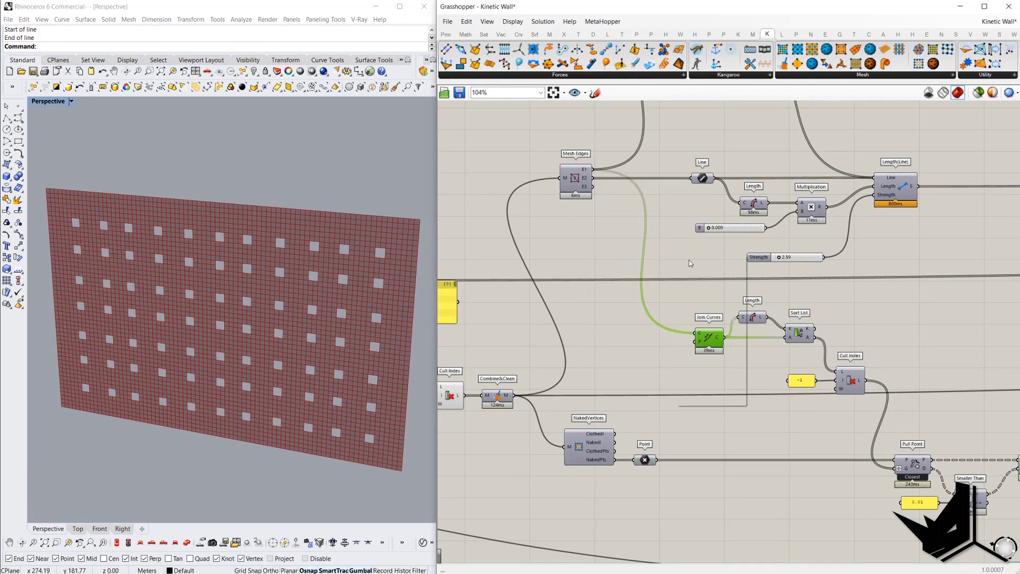
scroll(627, 326, "up", 4)
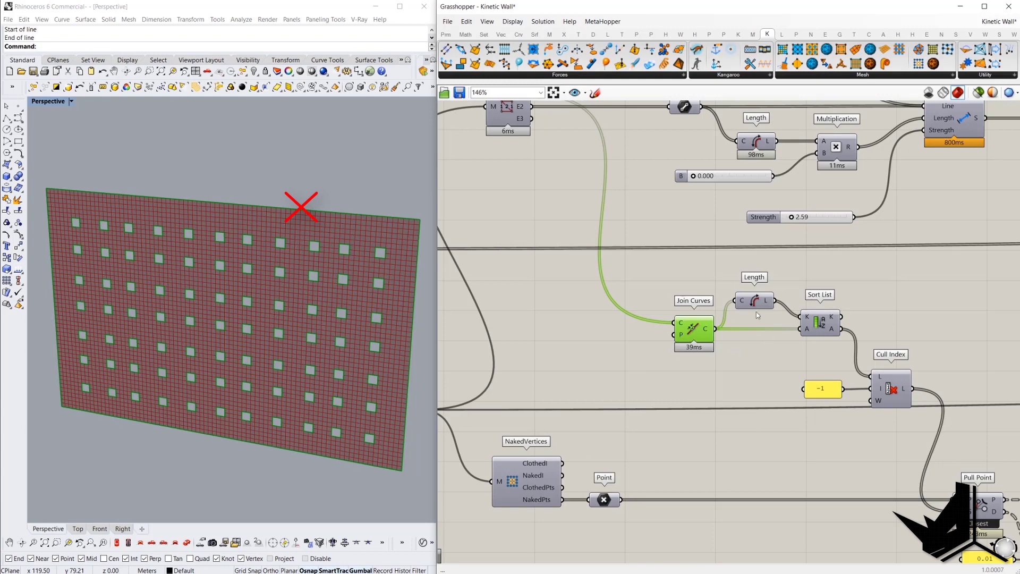
right_click_drag(756, 312, 715, 269)
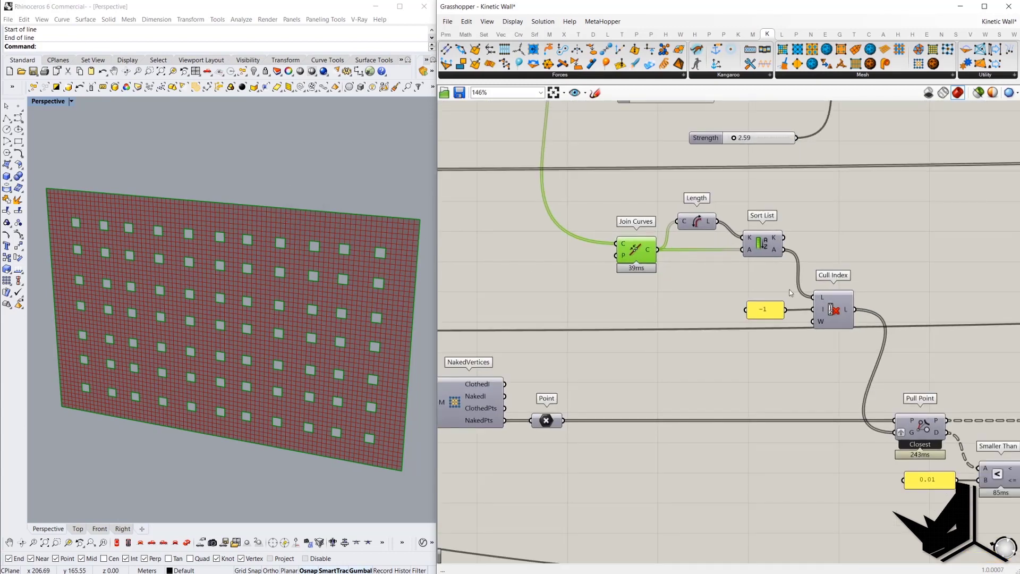
right_click_drag(739, 281, 676, 266)
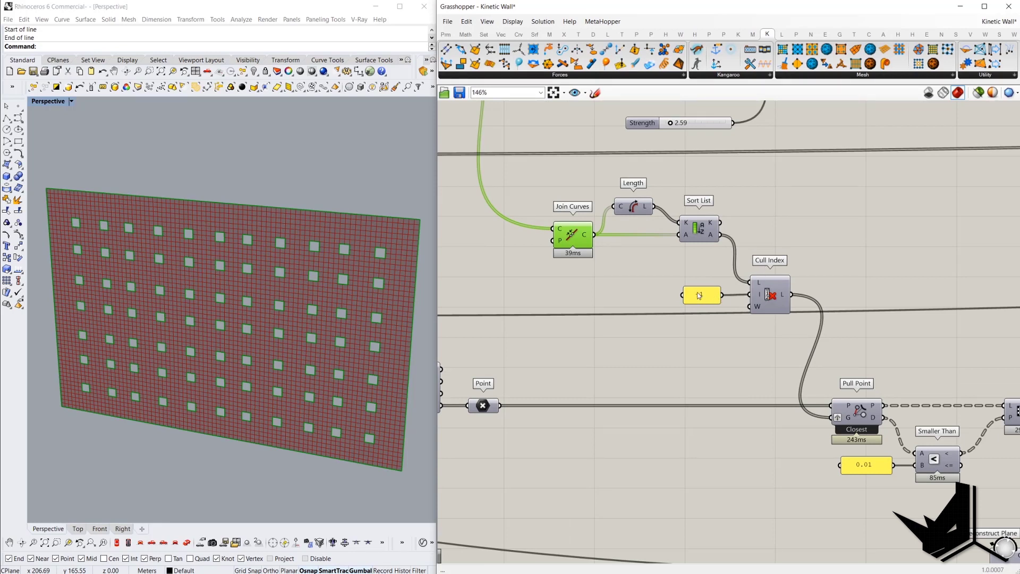
Turn on the preview of the Cull Index component that removes item -1 from the sorted boundary curves.
left_click(764, 294)
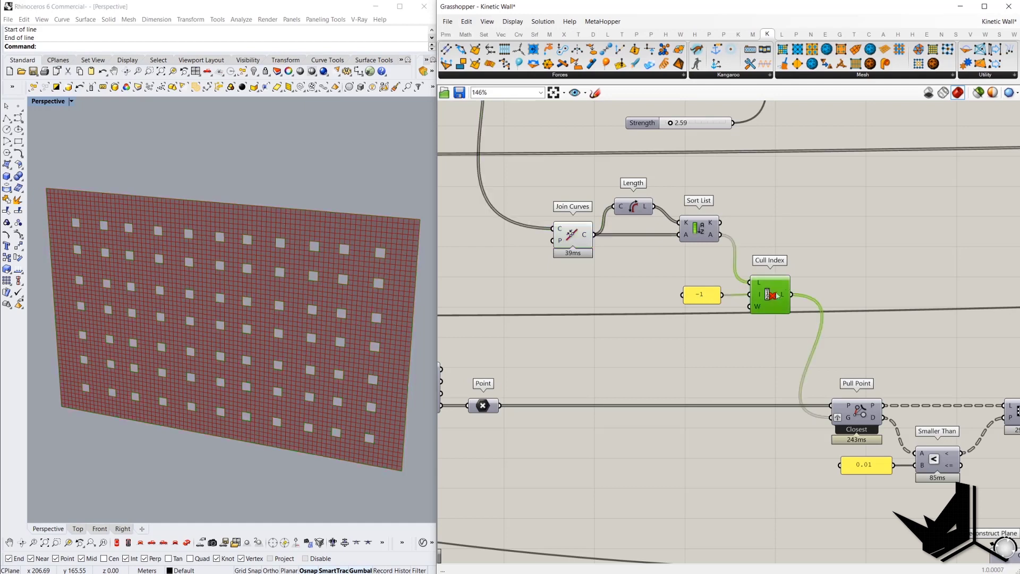
right_click(832, 246)
left_click(857, 249)
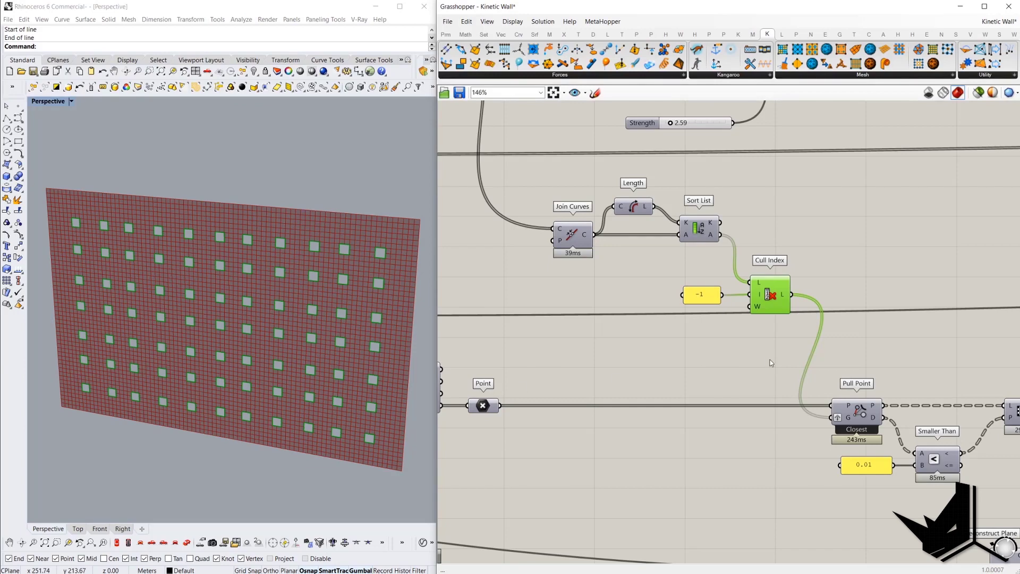
Highlight the two inputs of Pull Point in turn: the Point component's naked vertices and the opening curves from Cull Index.
right_click_drag(778, 349, 826, 279)
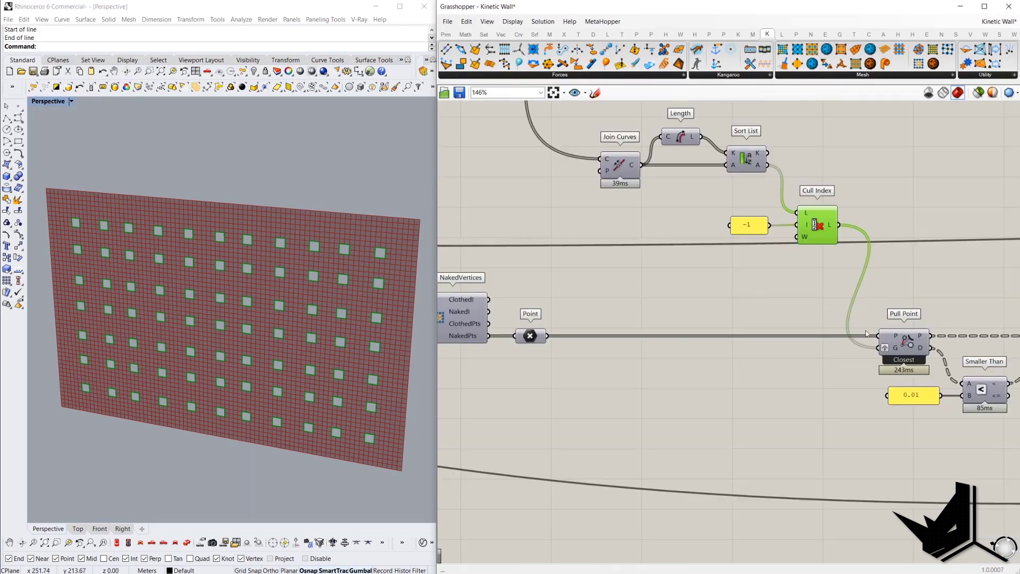
left_click(529, 338)
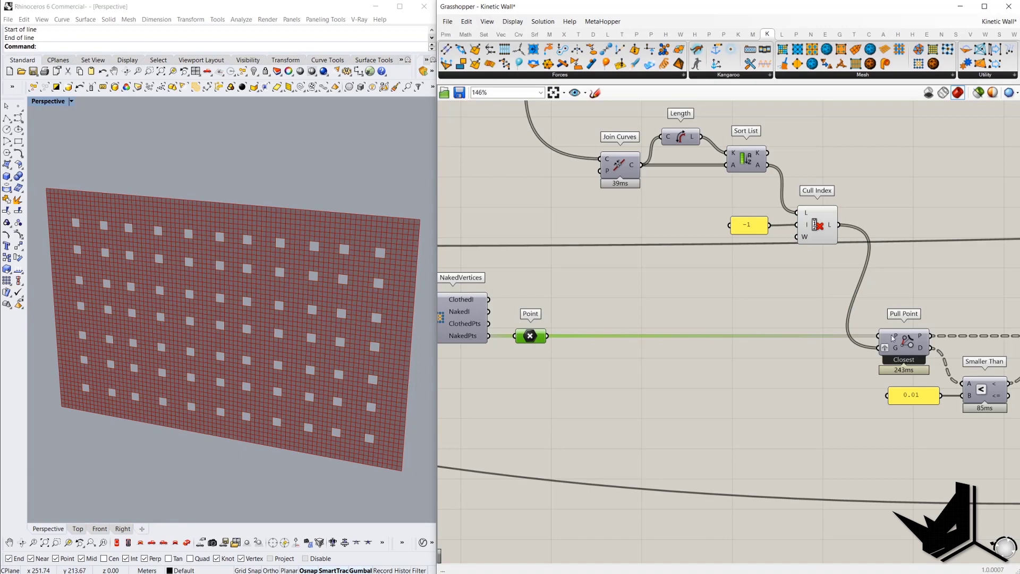
right_click_drag(875, 324, 753, 313)
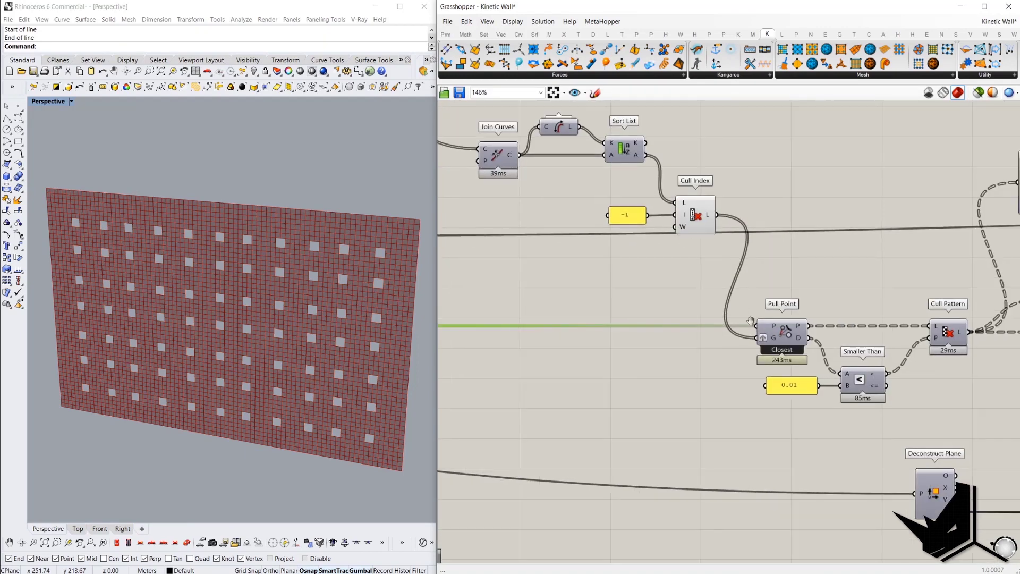
left_click(702, 214)
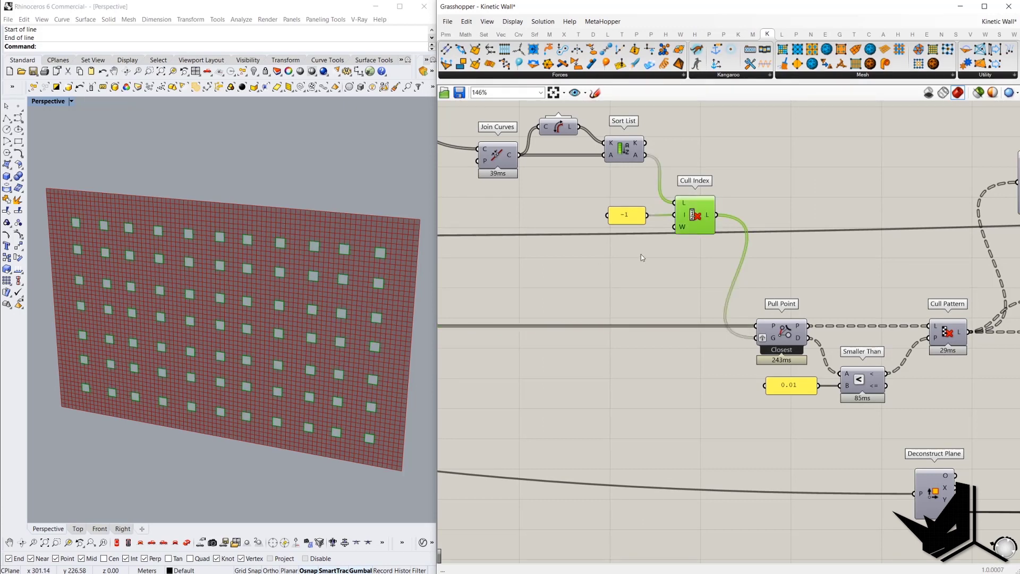
Turn on the preview of Cull Pattern and examine the filtered points around the wall's openings.
middle_click(681, 243)
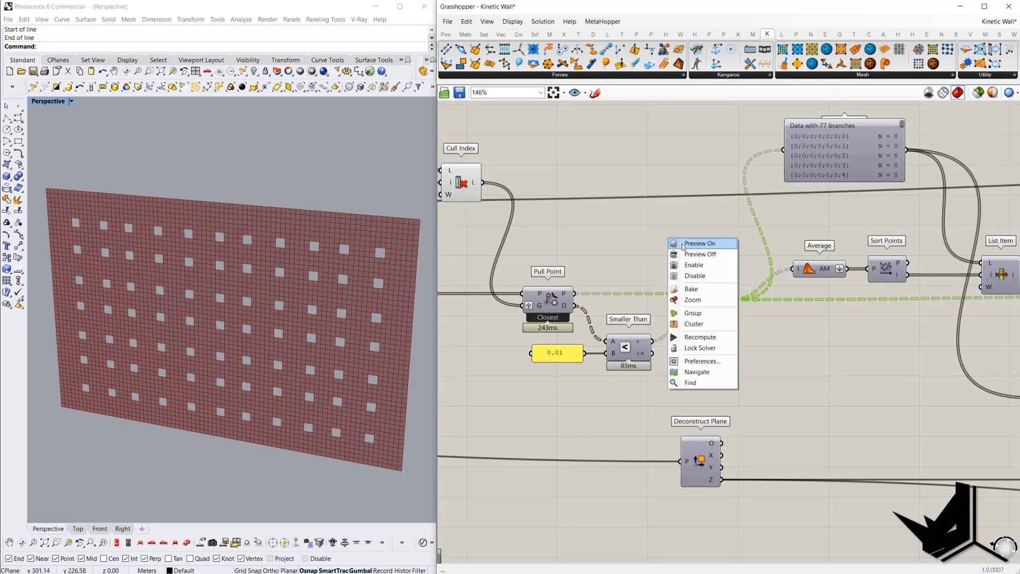
left_click(681, 243)
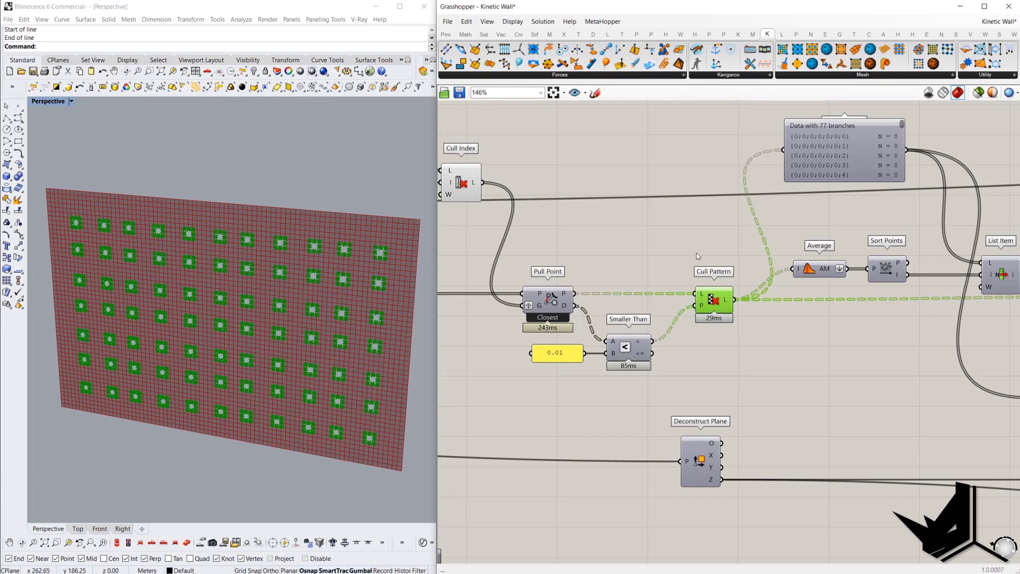
right_click_drag(730, 244, 714, 218)
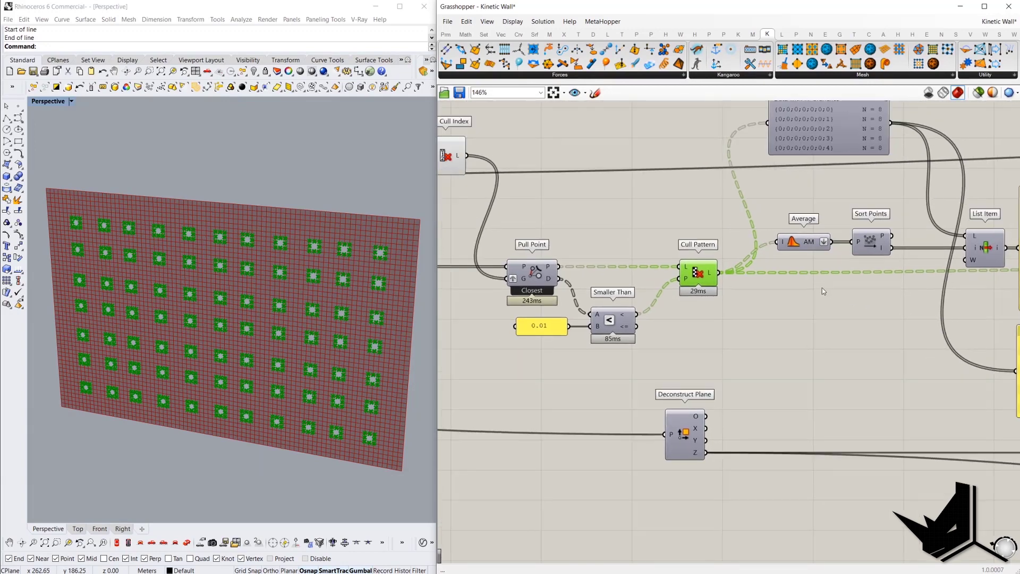
scroll(753, 293, "down", 2)
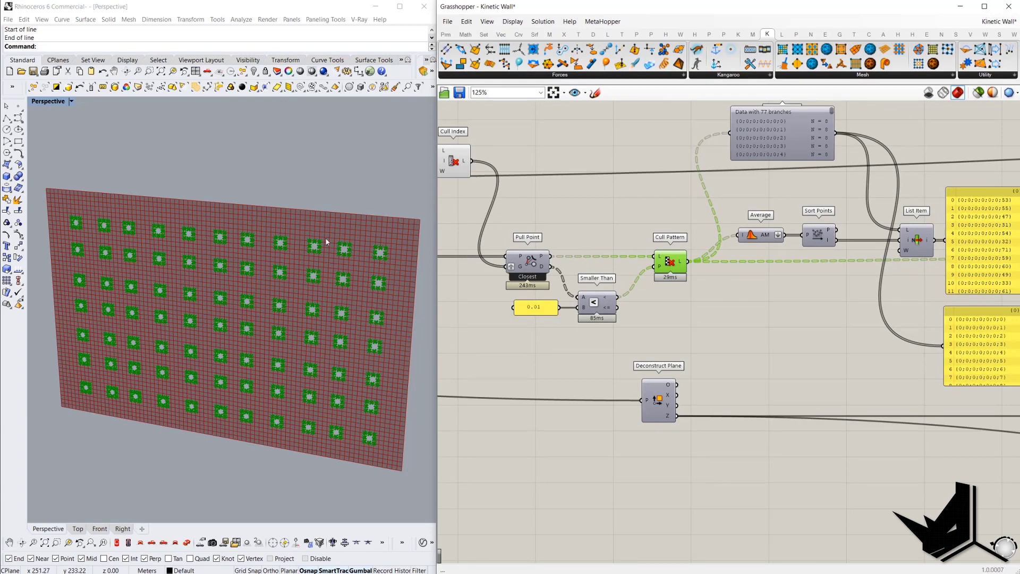
left_click(776, 333)
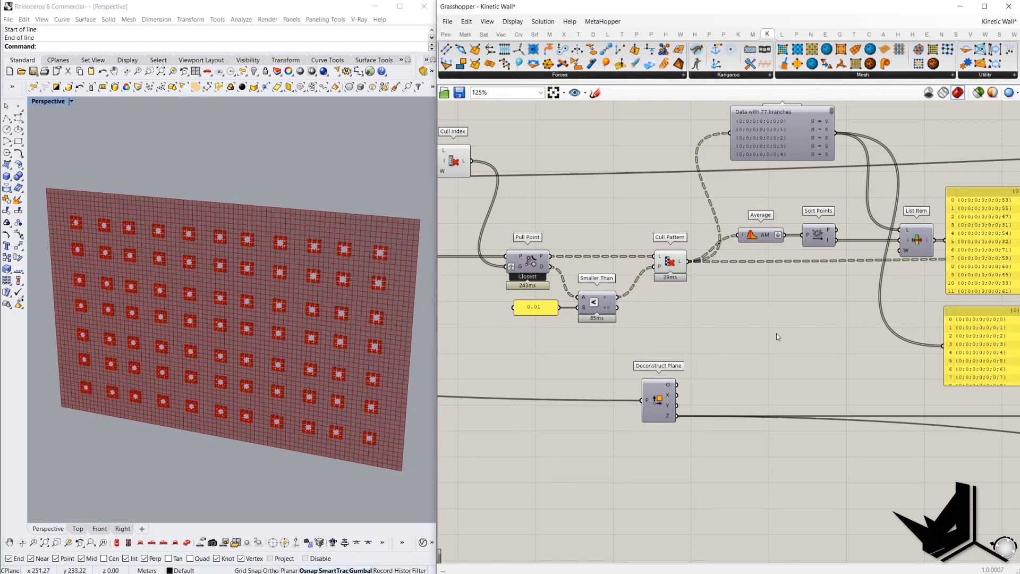
Add a Tree Branch component and feed its tree input from the Cull Pattern output.
double_click(775, 333)
type("brac")
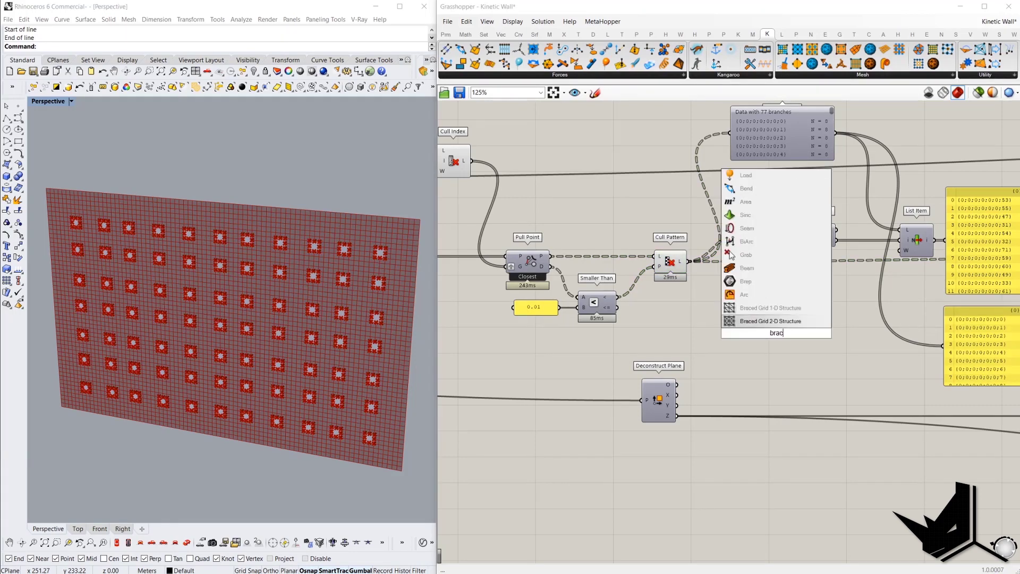
key("BackSpace")
type("nch")
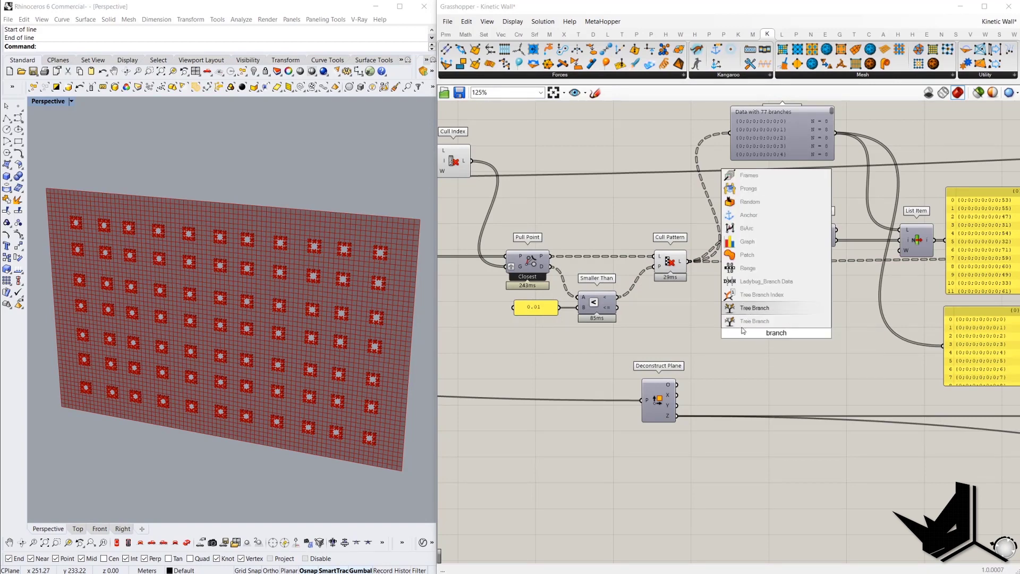
left_click(748, 322)
left_click_drag(758, 328, 837, 367)
Add a Param Viewer, feed it from the Cull Pattern output and place it below the Tree Branch component.
double_click(762, 362)
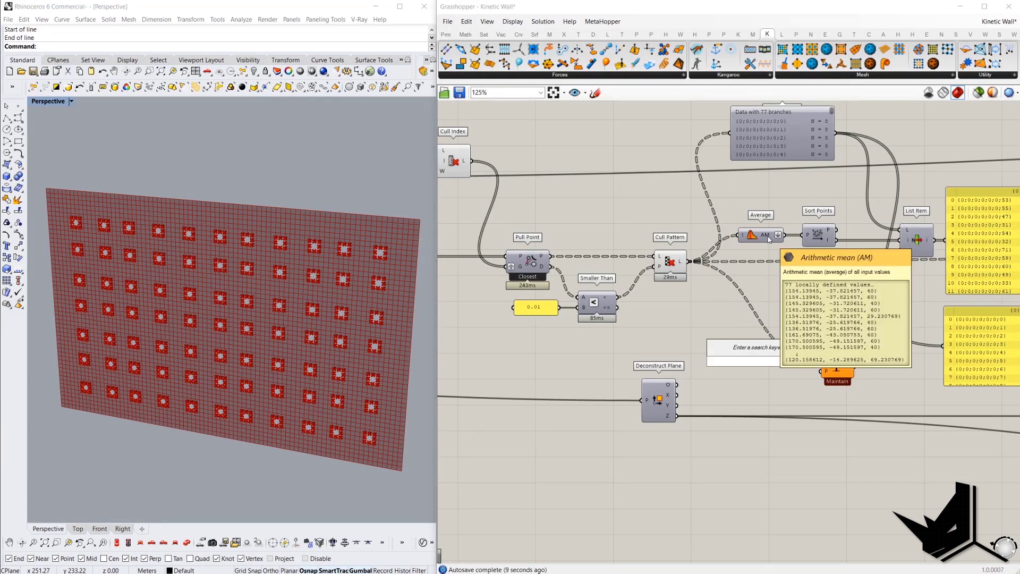
type("param")
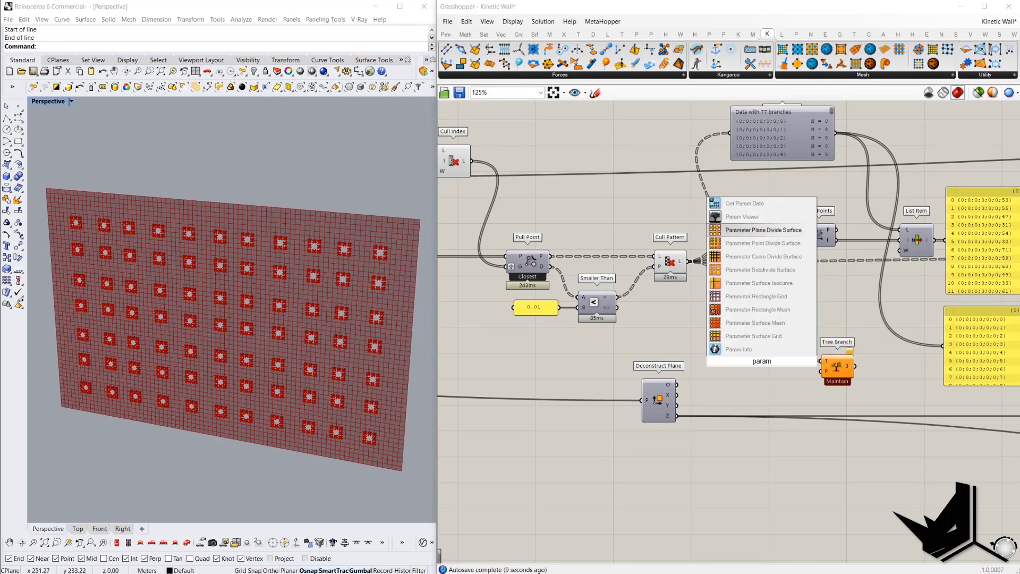
left_click(742, 217)
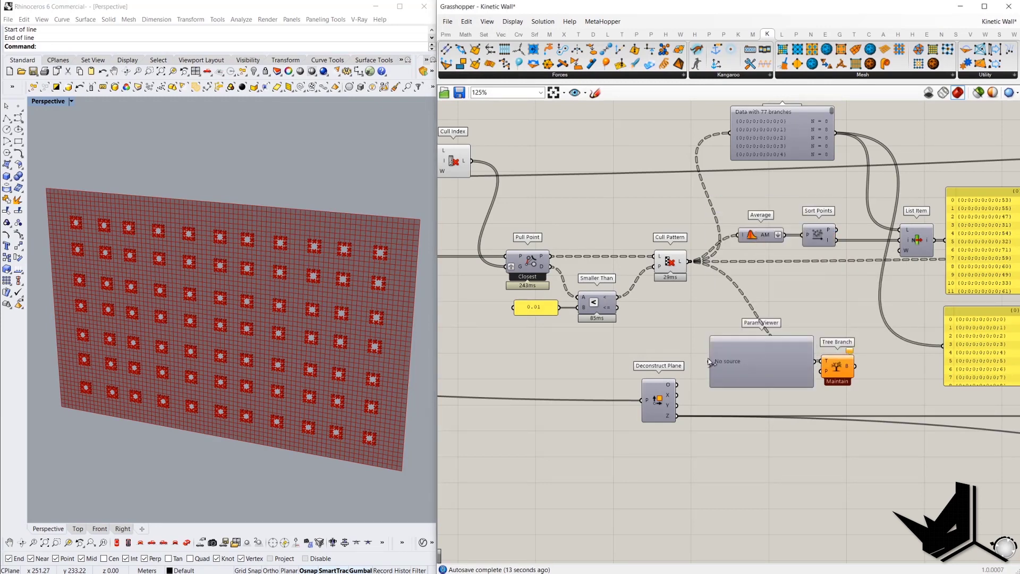
left_click_drag(711, 362, 693, 262)
left_click_drag(785, 361, 805, 466)
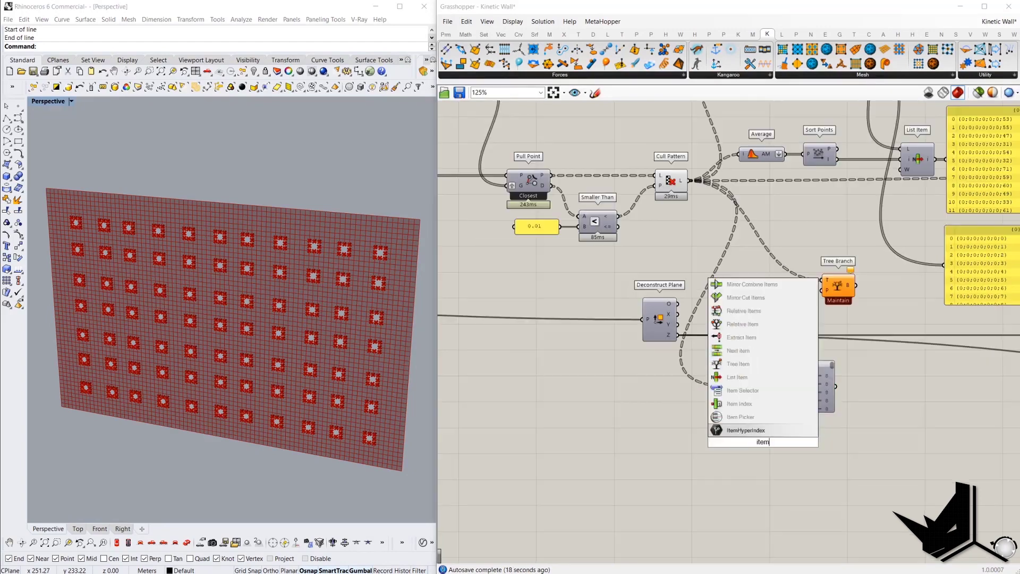
Add a List Item component with its list input fed by the Param Viewer, and arrange the viewer beside it.
type("tem")
left_click(767, 430)
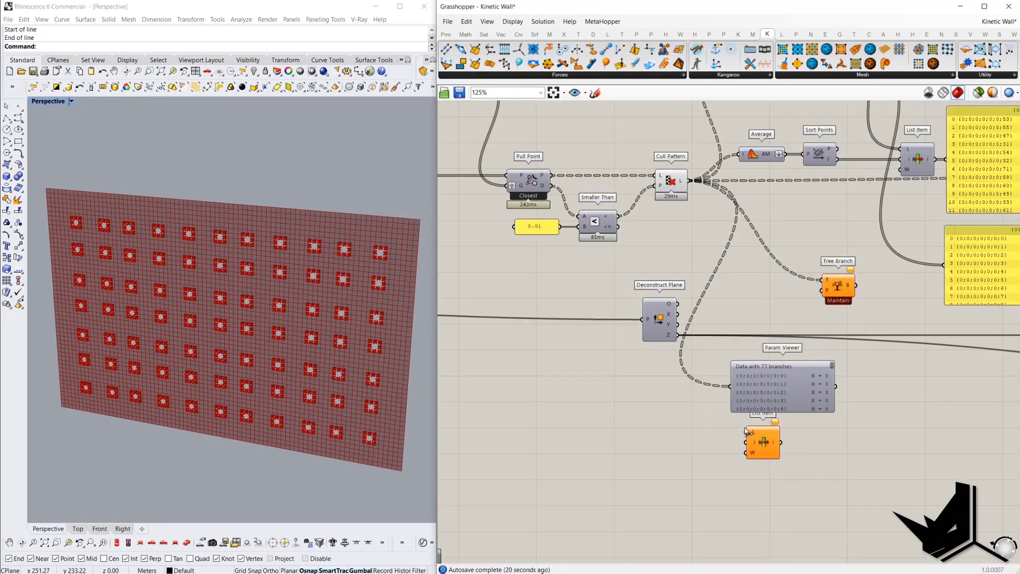
left_click_drag(746, 432, 661, 396)
Create an integer slider from 0 to 100 and connect it to the List Item's index input.
double_click(668, 474)
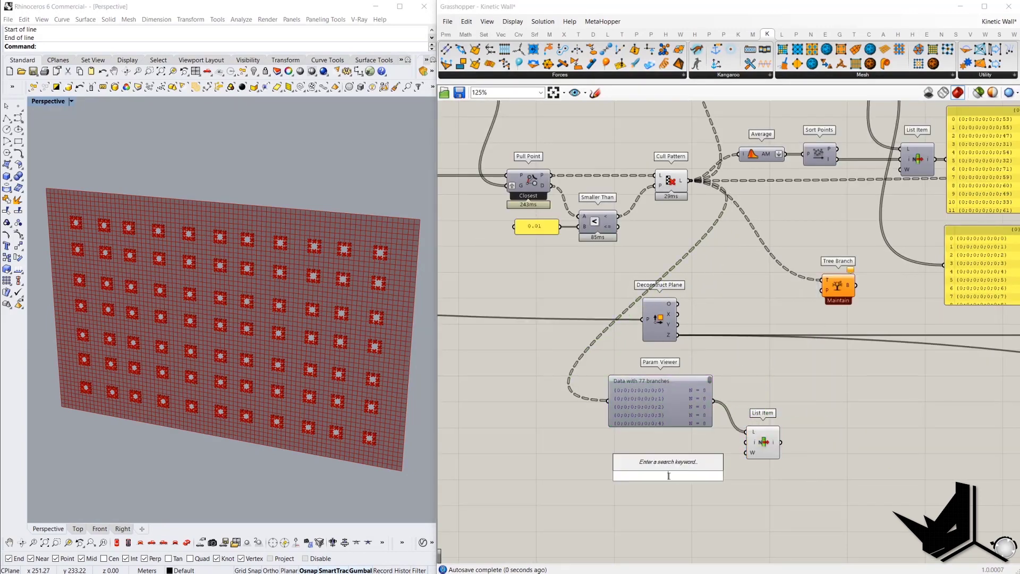
type("0<100")
key("Return")
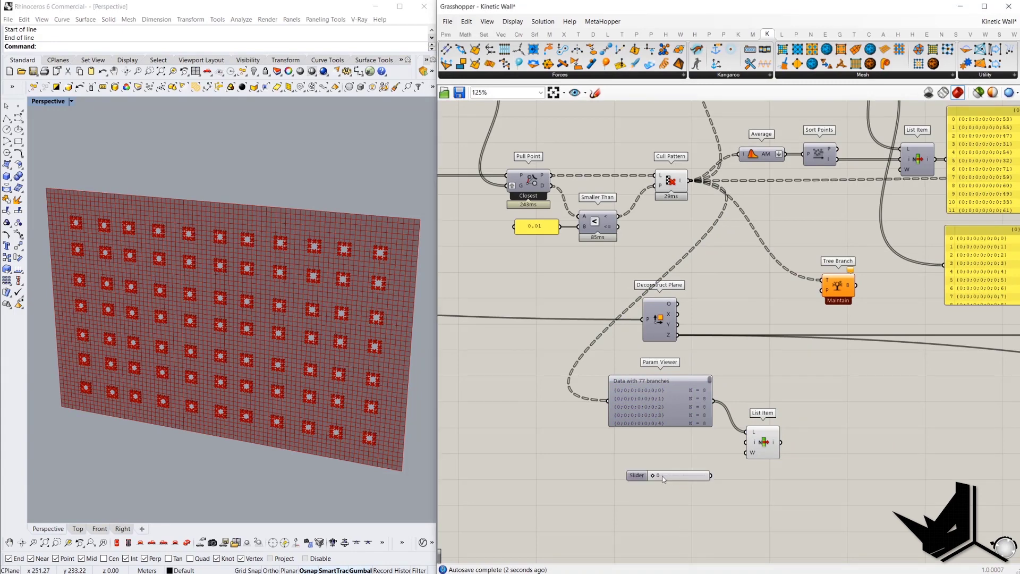
left_click_drag(748, 444, 710, 475)
Connect the List Item output to Tree Branch's path input and move the index slider to highlight different openings' points.
left_click_drag(780, 442, 825, 291)
left_click(839, 286)
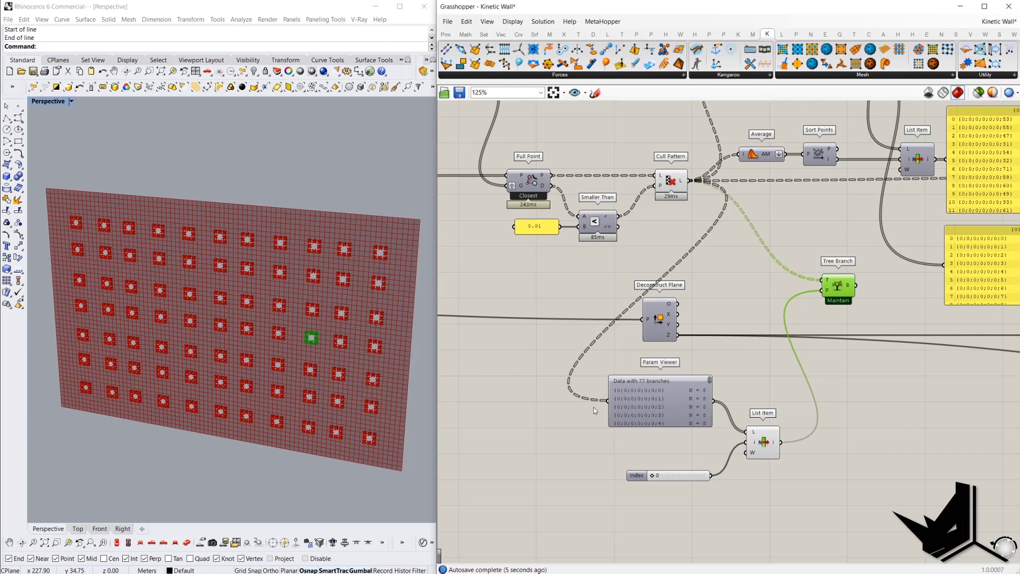
left_click_drag(649, 474, 652, 477)
mouse_move(652, 478)
left_mouse_down()
mouse_move(698, 472)
mouse_move(660, 472)
left_mouse_up()
Turn on the preview of the Average component and examine the centre points of the openings close up and across the wall.
right_click_drag(792, 374, 733, 410)
right_click_drag(700, 272, 642, 356)
scroll(637, 282, "up", 3)
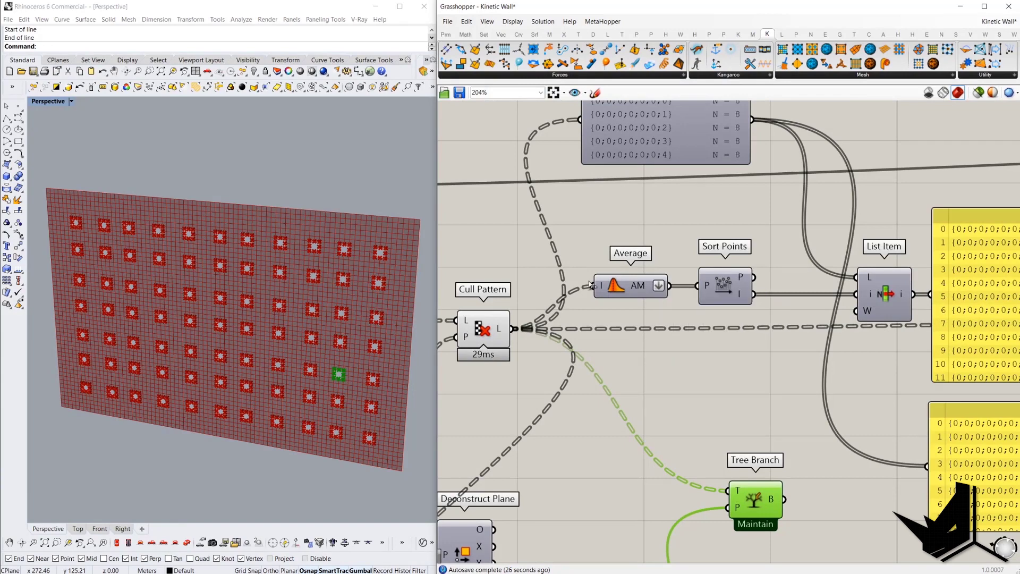
scroll(591, 286, "up", 1)
scroll(334, 372, "up", 5)
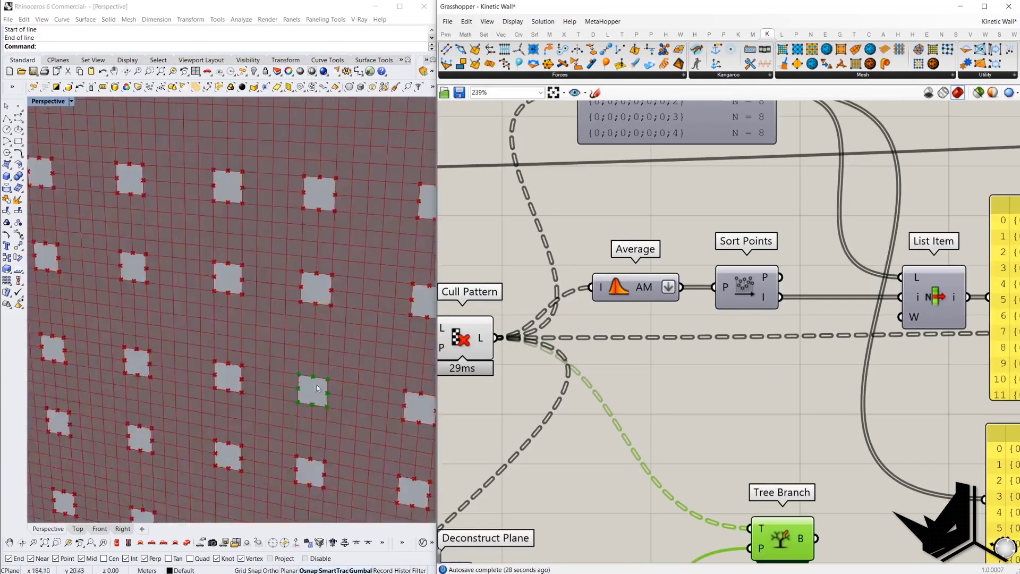
left_click(629, 286)
middle_click(634, 282)
left_click(628, 207)
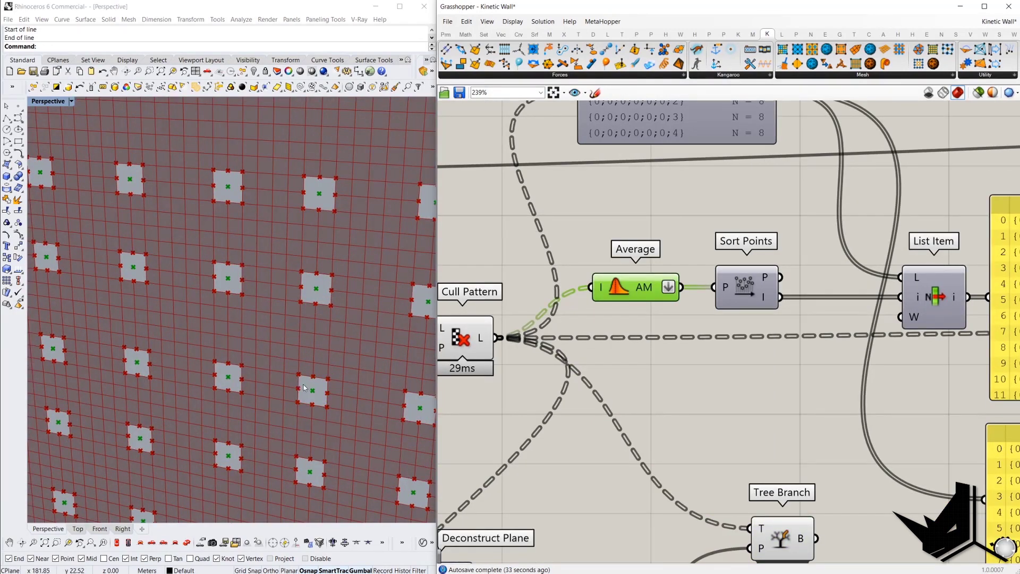
scroll(311, 392, "down", 5)
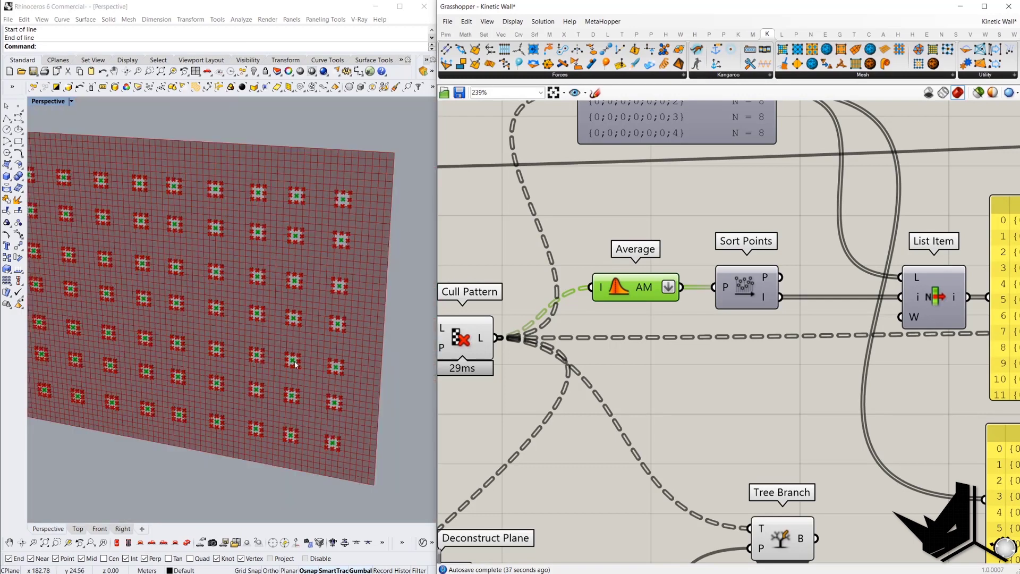
scroll(311, 392, "down", 3)
scroll(724, 272, "up", 1)
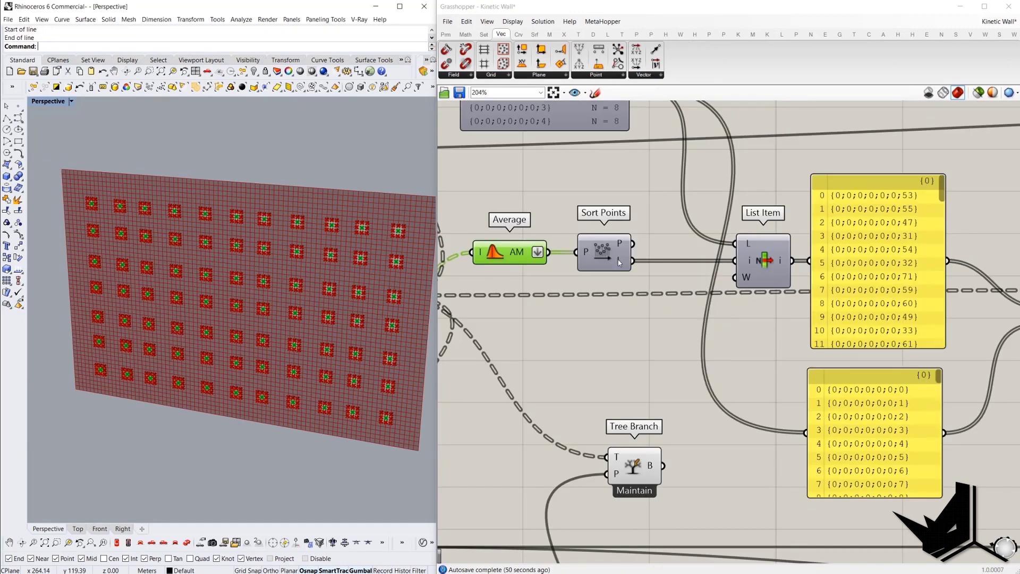
Show the Sort Points index output in a panel and place it above the panel of List Item paths.
scroll(619, 262, "up", 1)
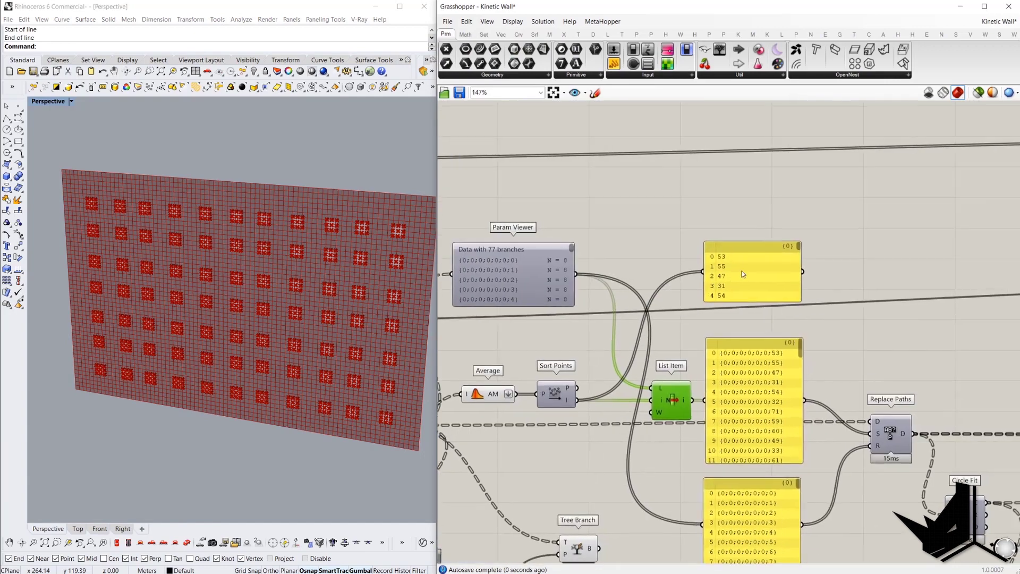
left_click_drag(743, 274, 754, 205)
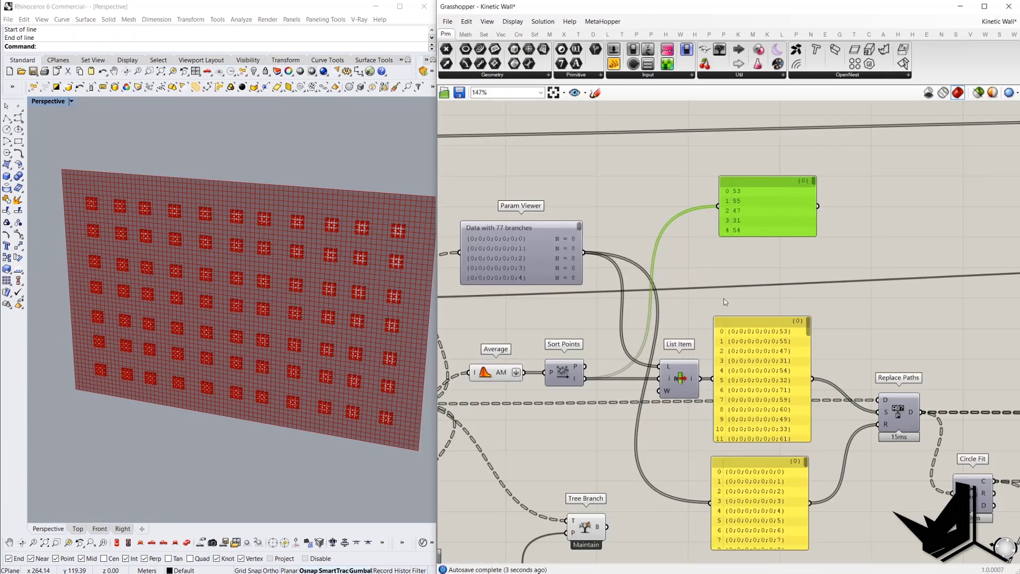
right_click_drag(723, 298, 766, 240)
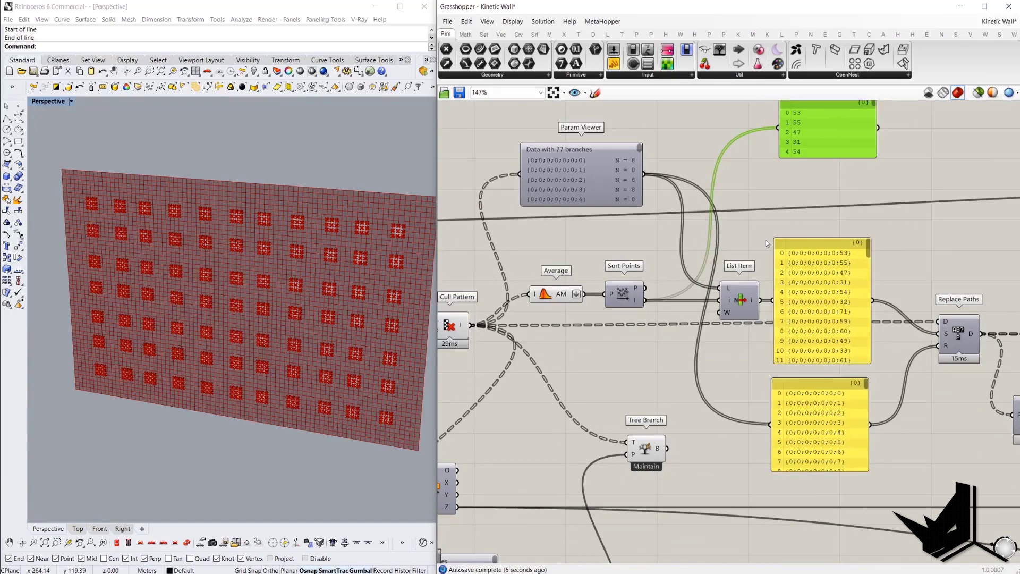
Examine how the Cull Pattern point branches, Param Viewer paths and Sort Points indices feed the List Item component.
right_click_drag(766, 240, 749, 231)
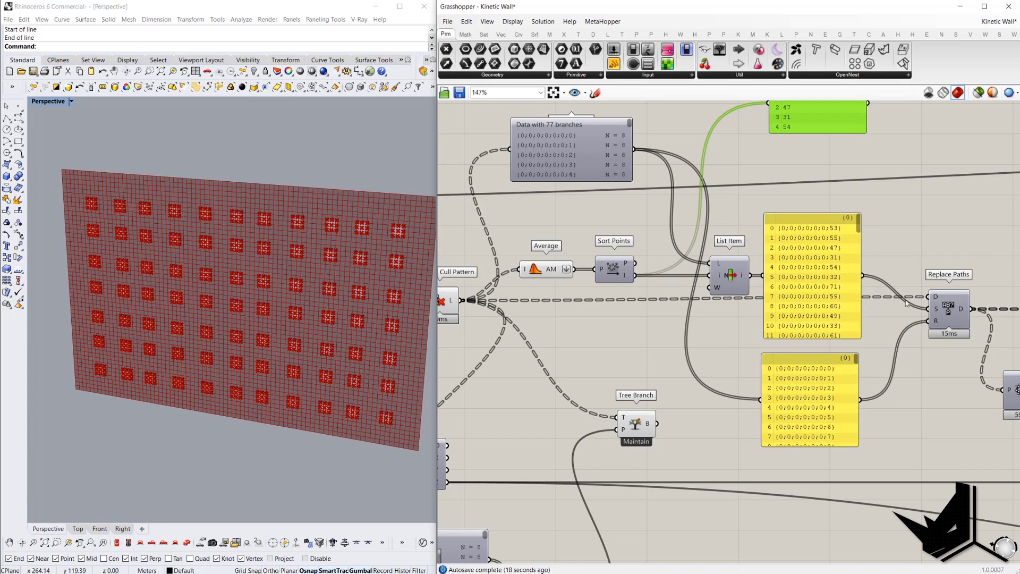
right_click_drag(485, 283, 517, 279)
left_click(478, 302)
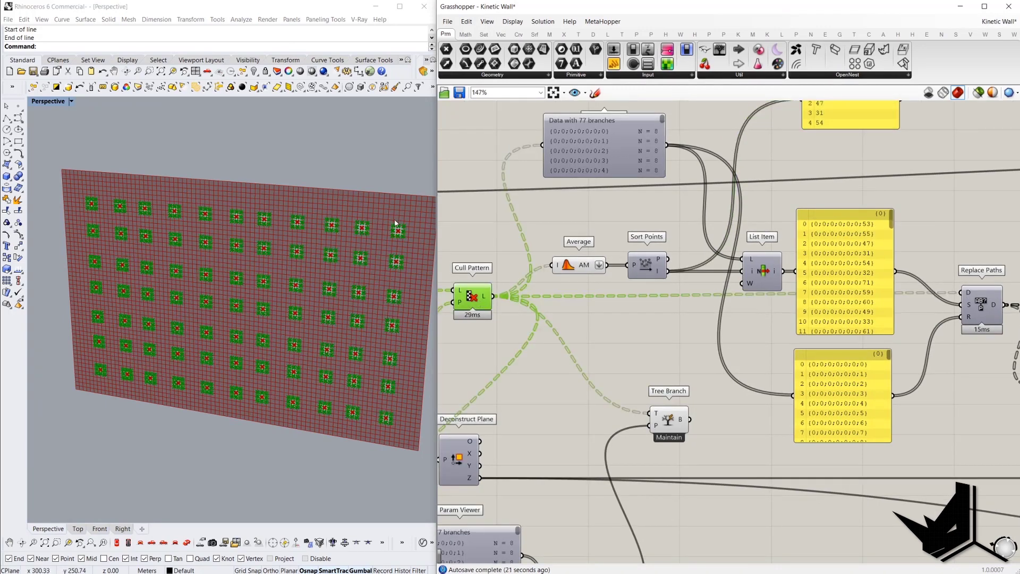
right_click_drag(382, 255, 416, 250)
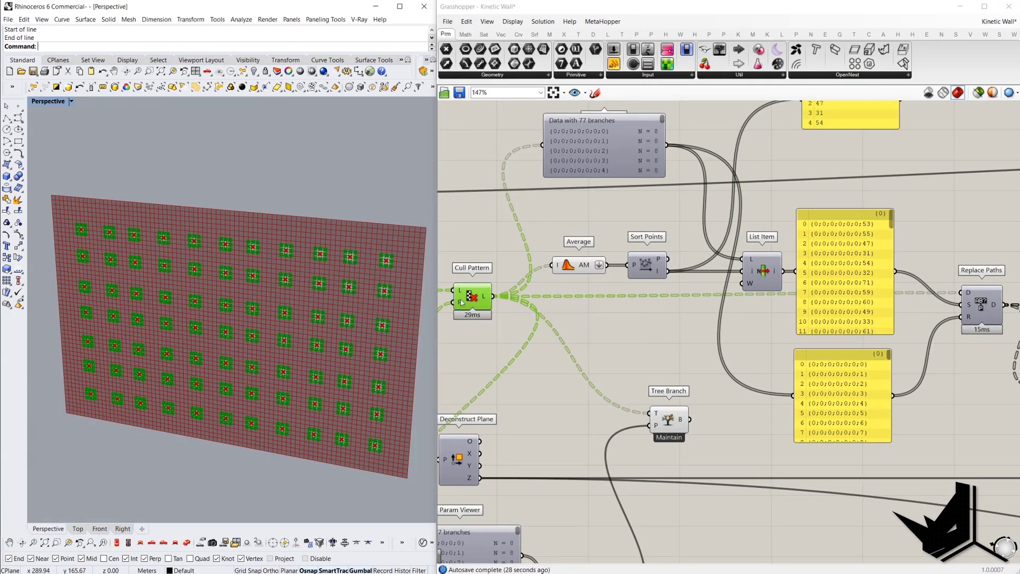
right_click_drag(505, 293, 429, 290)
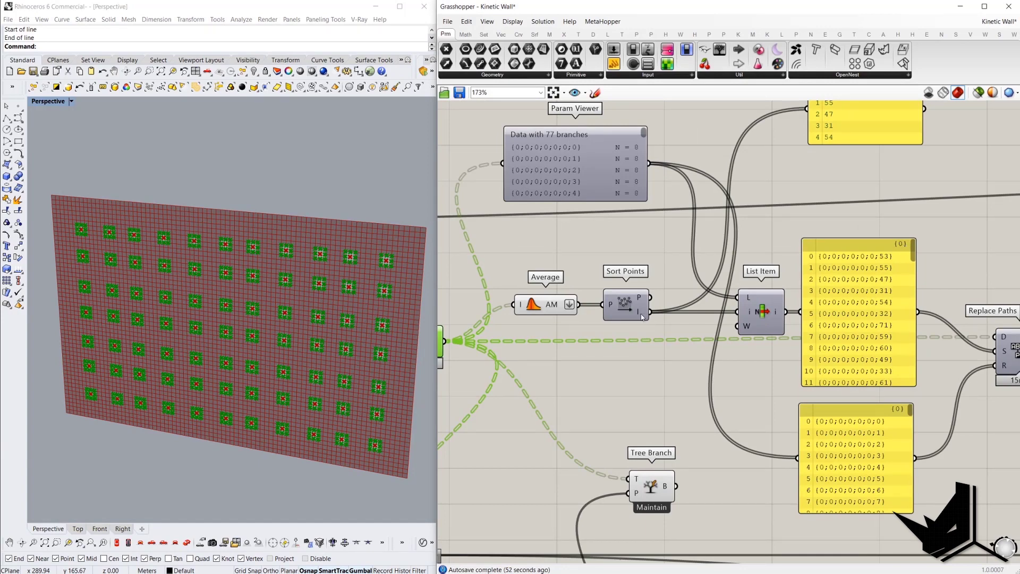
right_click_drag(642, 310, 690, 324)
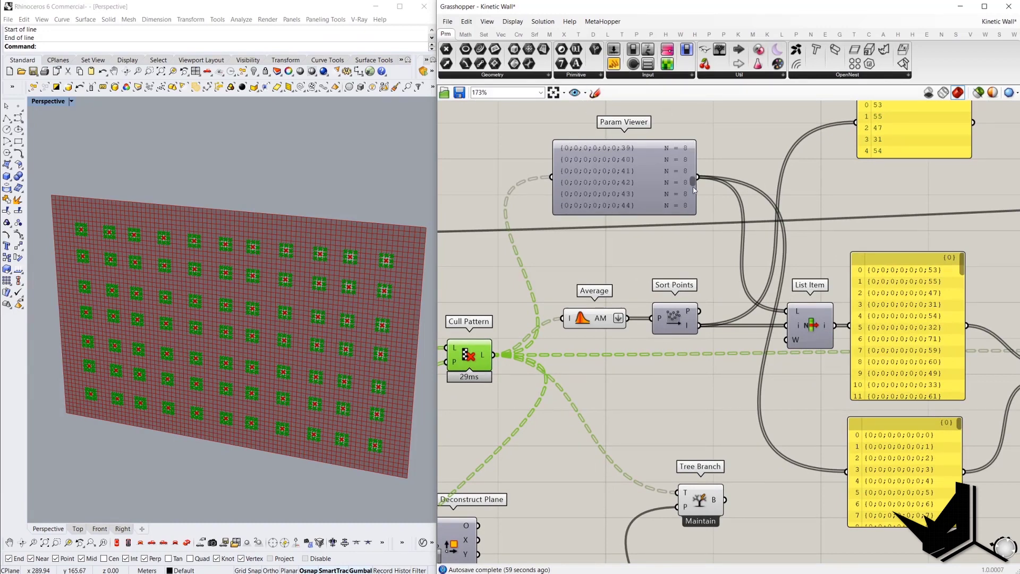
right_click_drag(763, 300, 746, 334)
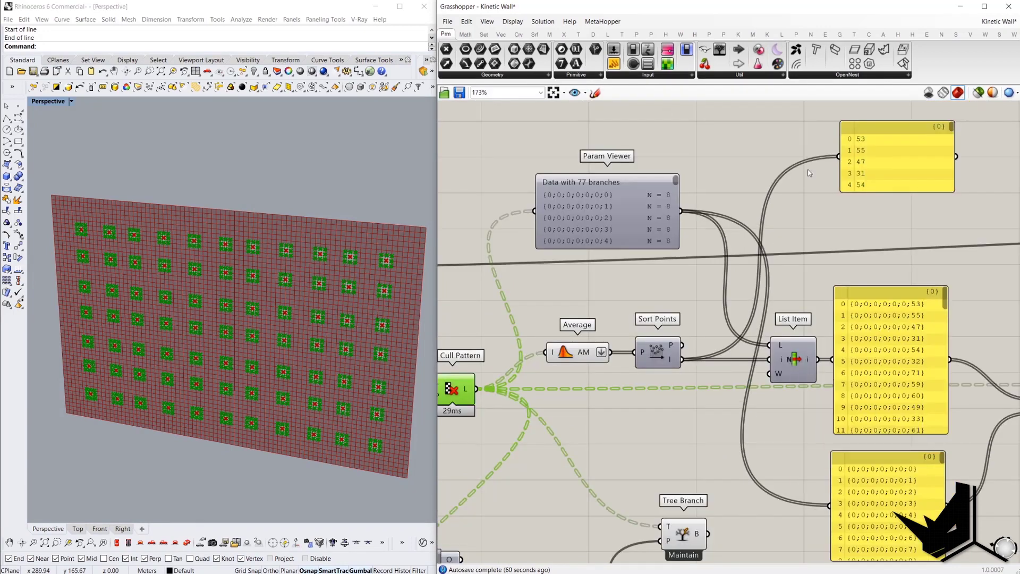
Move the Sort Points index panel closer to the Param Viewer.
left_click(877, 169)
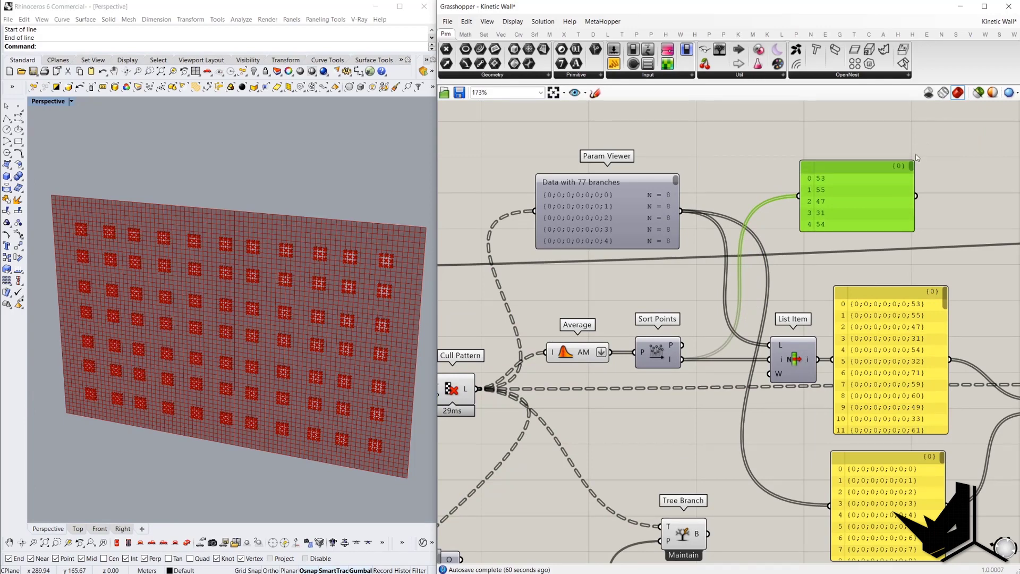
mouse_move(911, 165)
left_mouse_down()
mouse_move(917, 234)
mouse_move(915, 151)
left_mouse_up()
right_click_drag(873, 309, 849, 271)
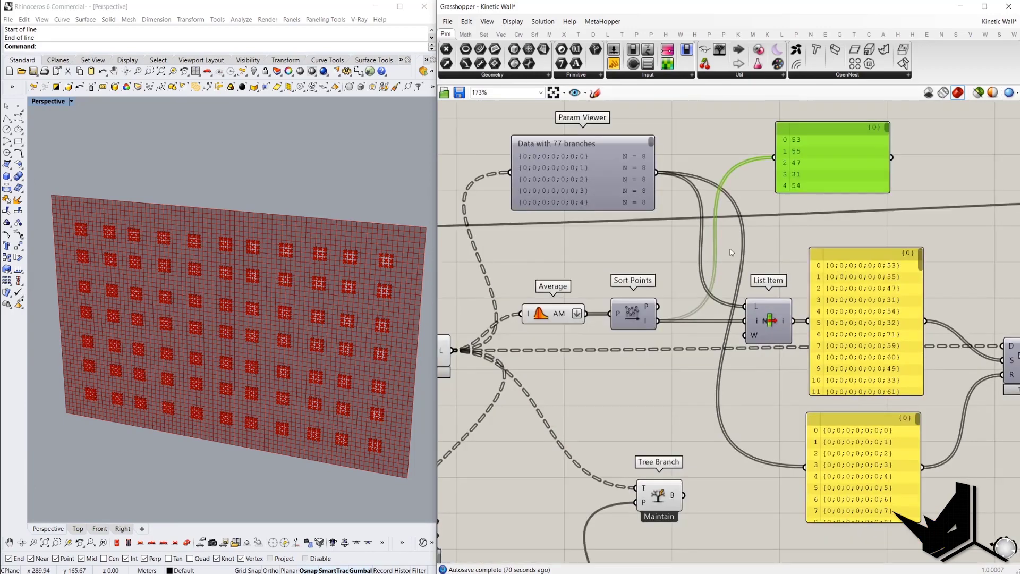
Compare the sorted indices with the two path lists feeding Replace Paths' search and replace inputs.
right_click_drag(584, 161, 635, 163)
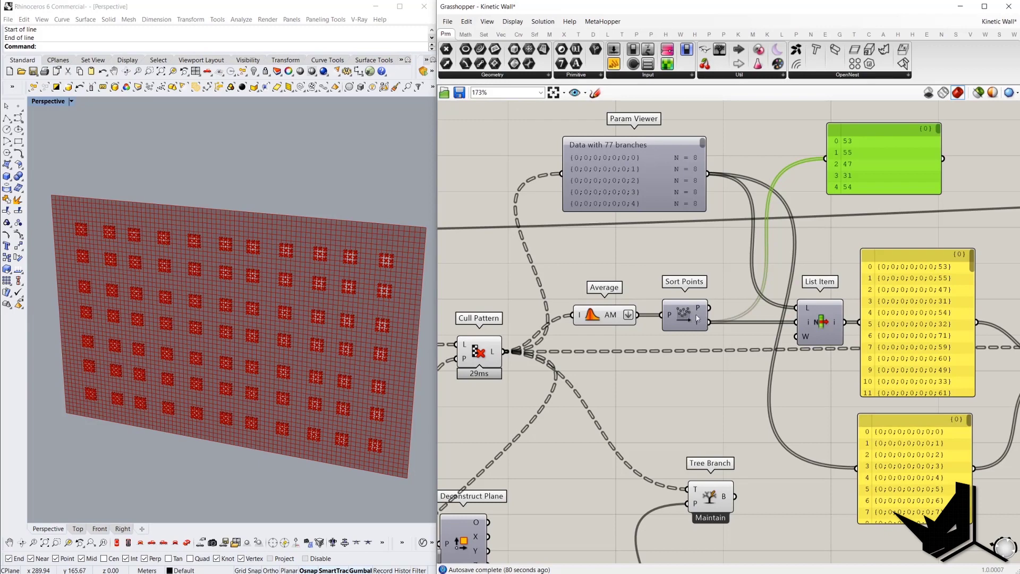
left_click_drag(974, 255, 980, 326)
right_click_drag(980, 326, 835, 308)
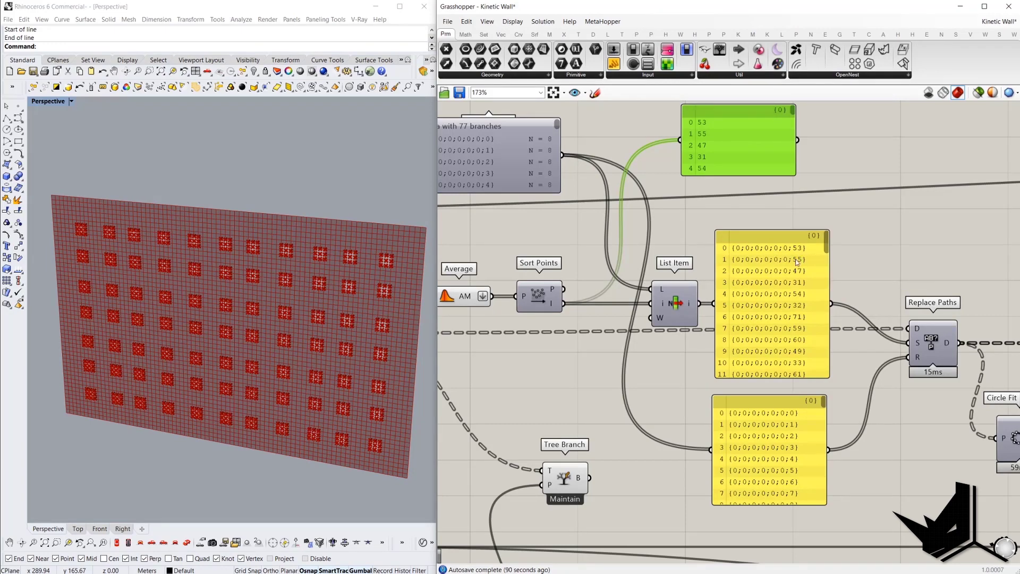
scroll(795, 259, "up", 1)
scroll(801, 263, "down", 1)
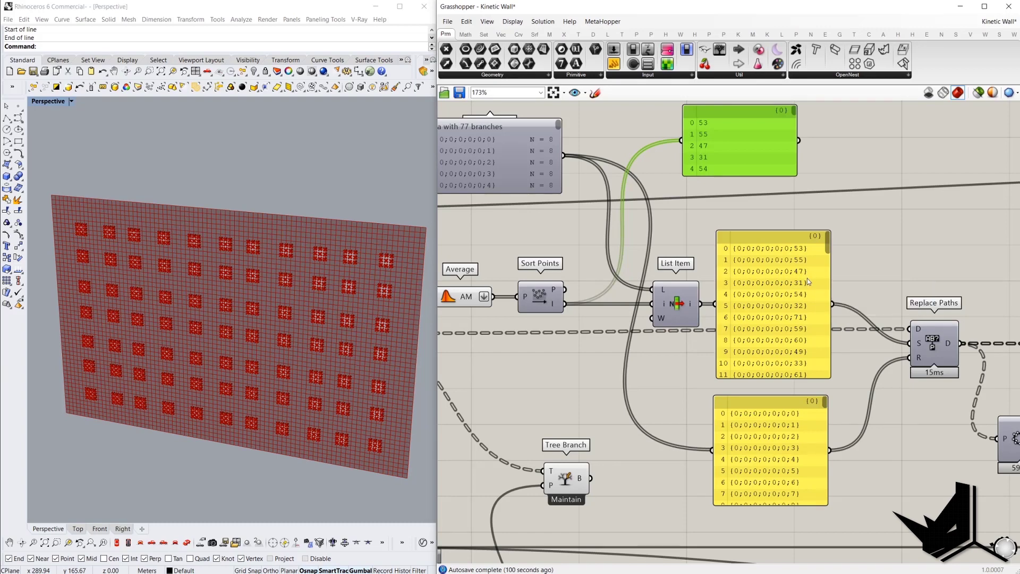
scroll(808, 278, "up", 2)
scroll(846, 313, "down", 2)
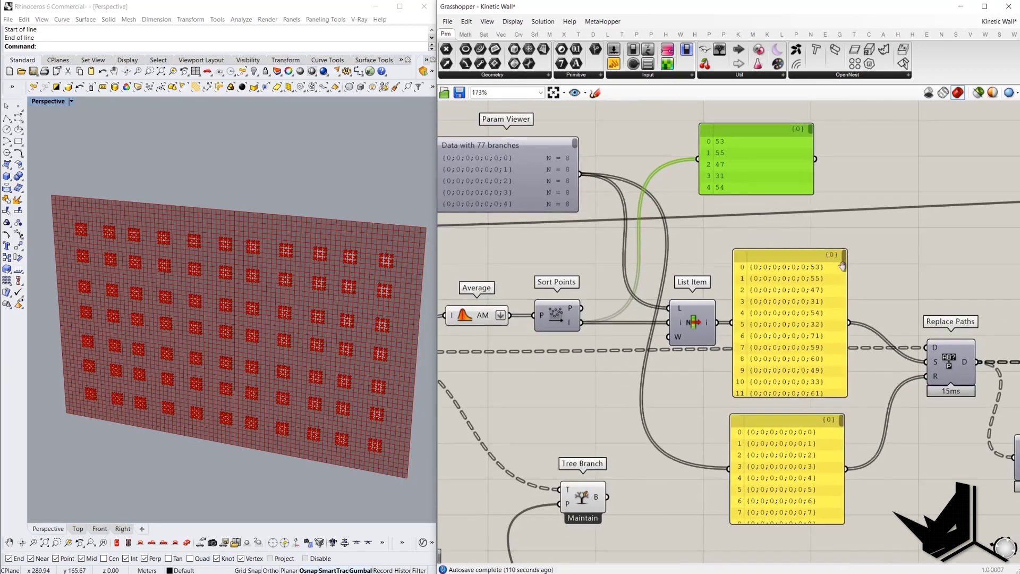
scroll(844, 308, "down", 8)
left_click_drag(844, 314, 849, 234)
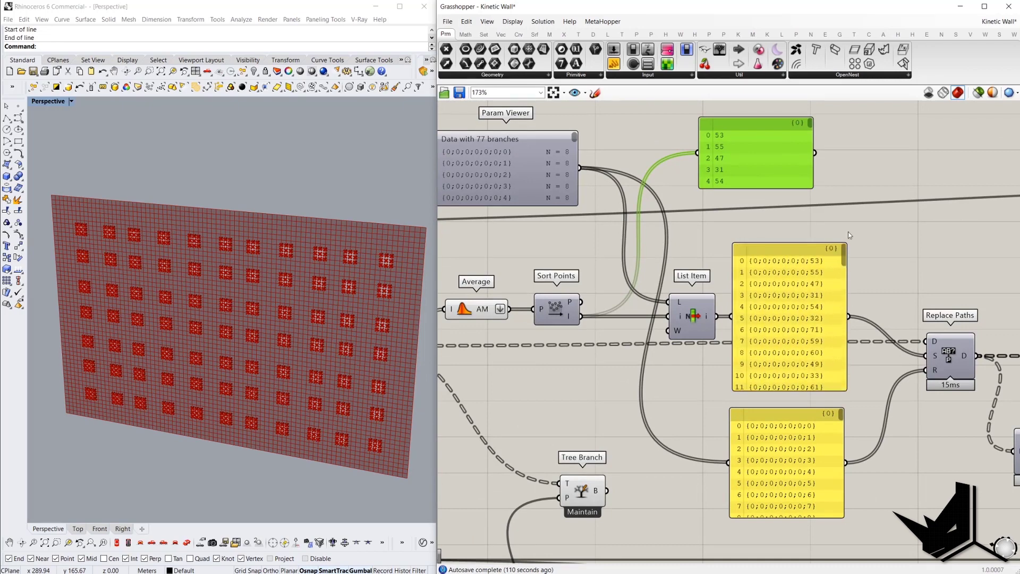
right_click_drag(909, 358, 923, 307)
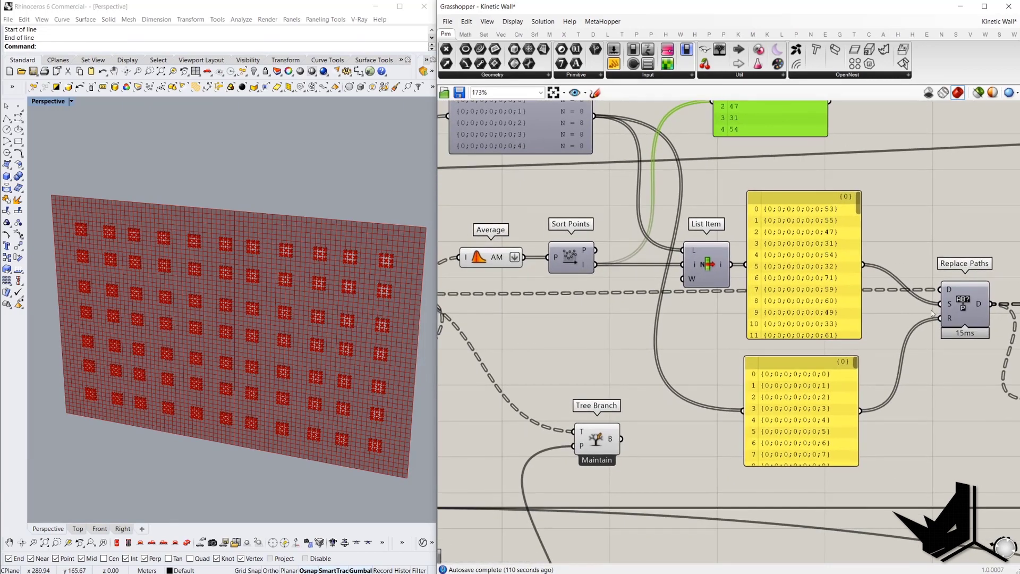
scroll(833, 374, "up", 4)
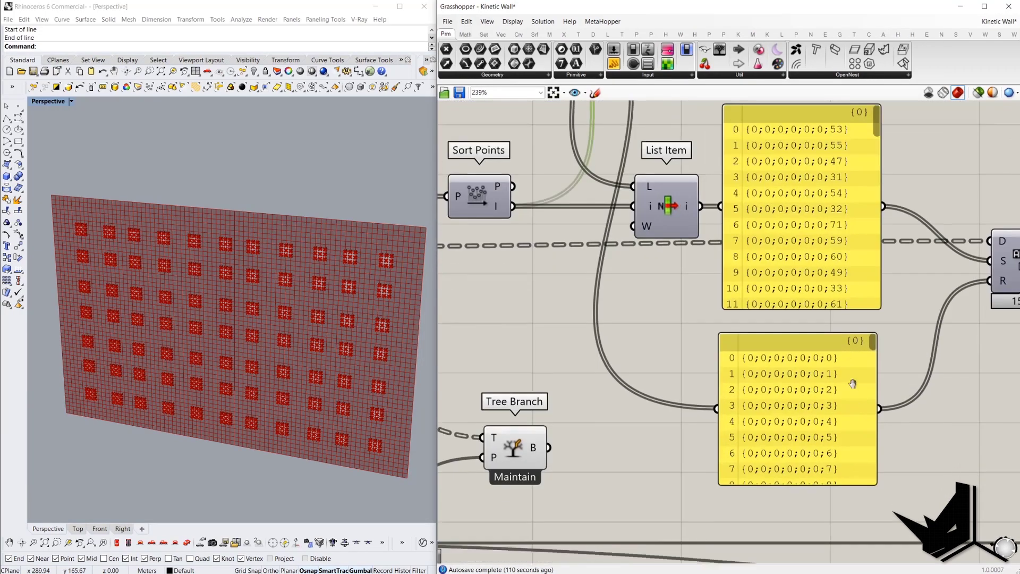
scroll(821, 311, "down", 1)
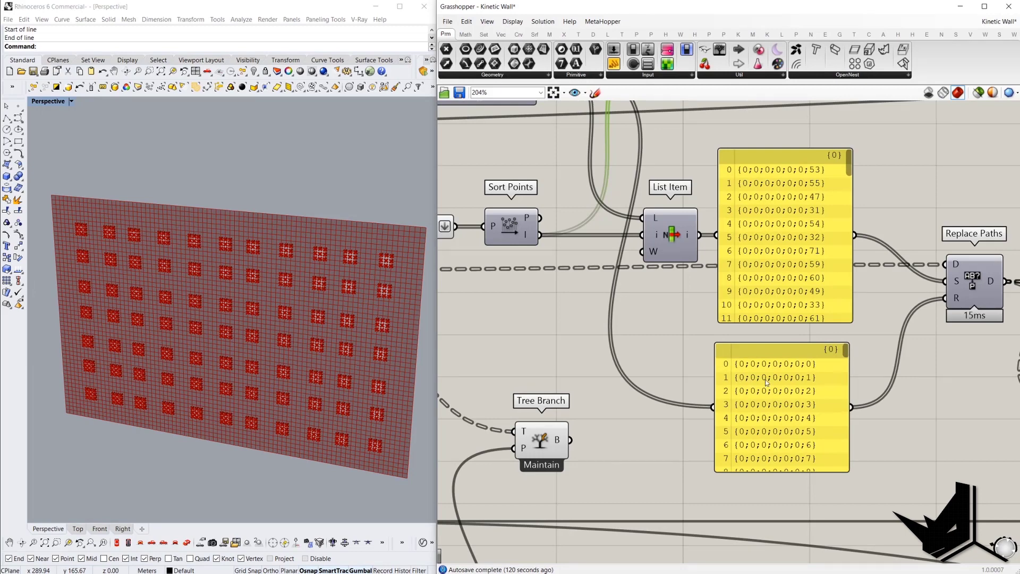
scroll(794, 380, "down", 4)
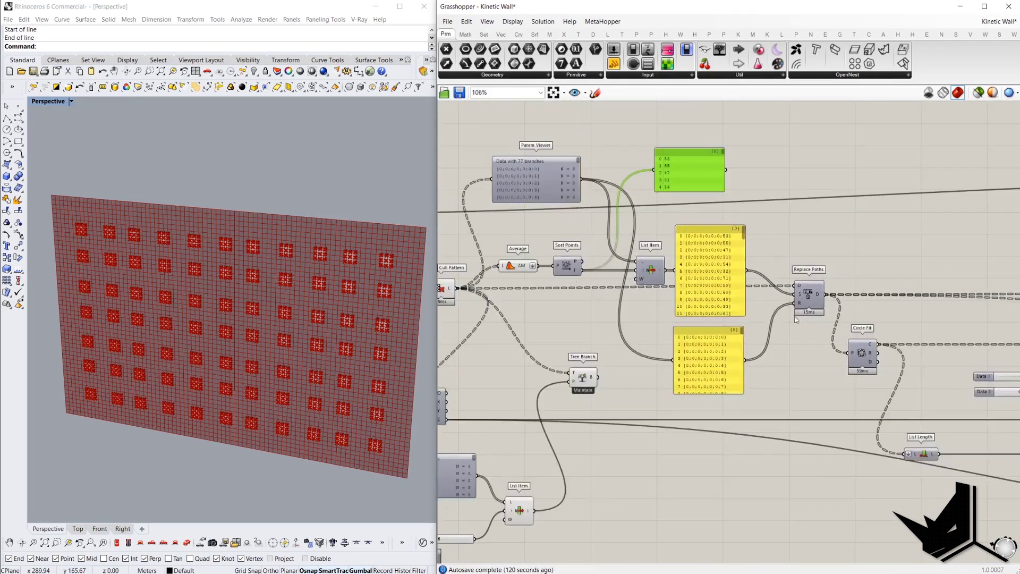
Reconnect Tree Branch's tree input to the Replace Paths output and move the index slider to highlight openings in their new order.
left_click(816, 268)
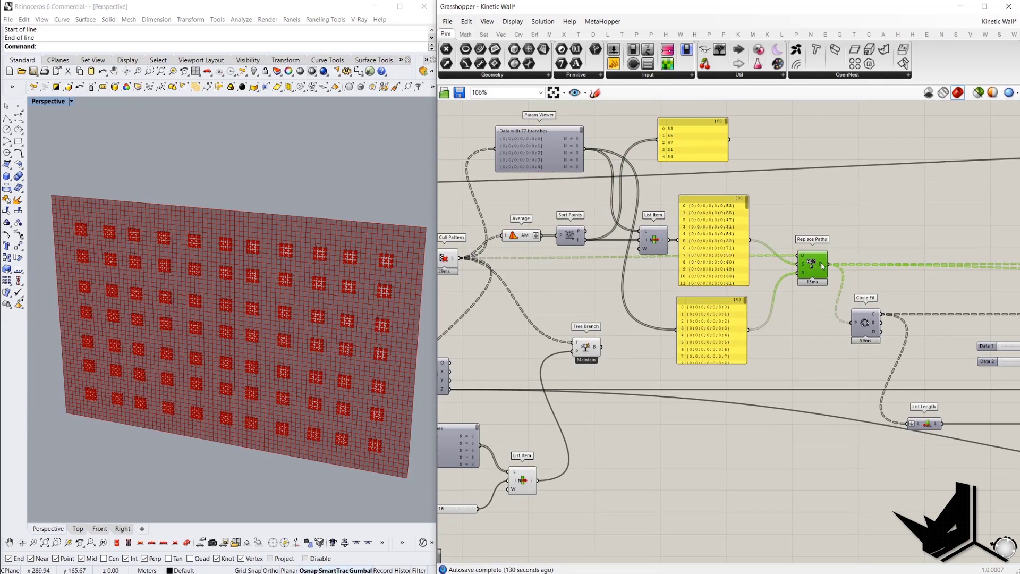
mouse_move(822, 266)
right_click_drag(633, 369, 725, 352)
scroll(722, 350, "down", 1)
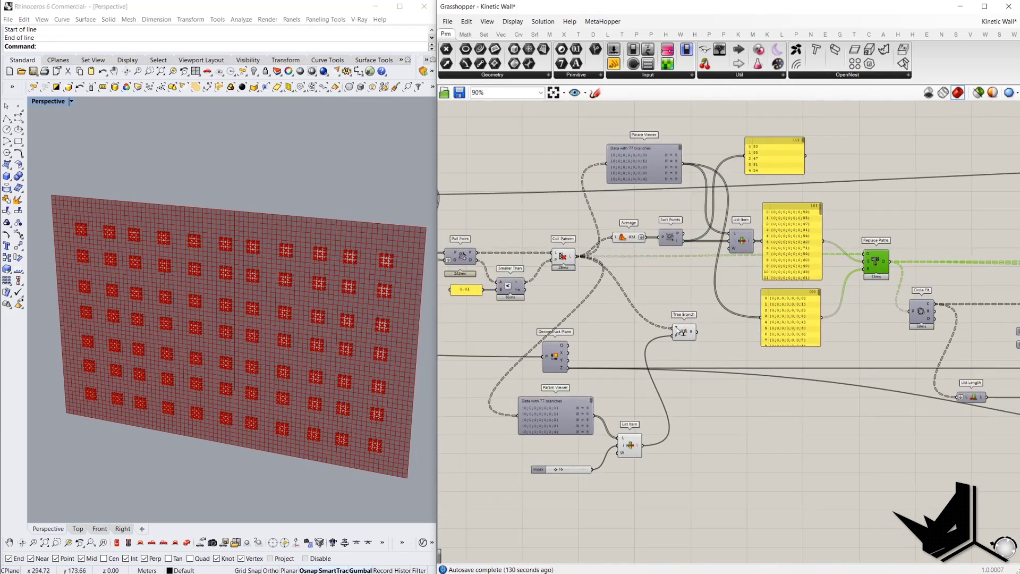
left_click_drag(677, 329, 900, 256)
scroll(662, 324, "up", 3)
scroll(704, 305, "down", 3)
left_click(694, 324)
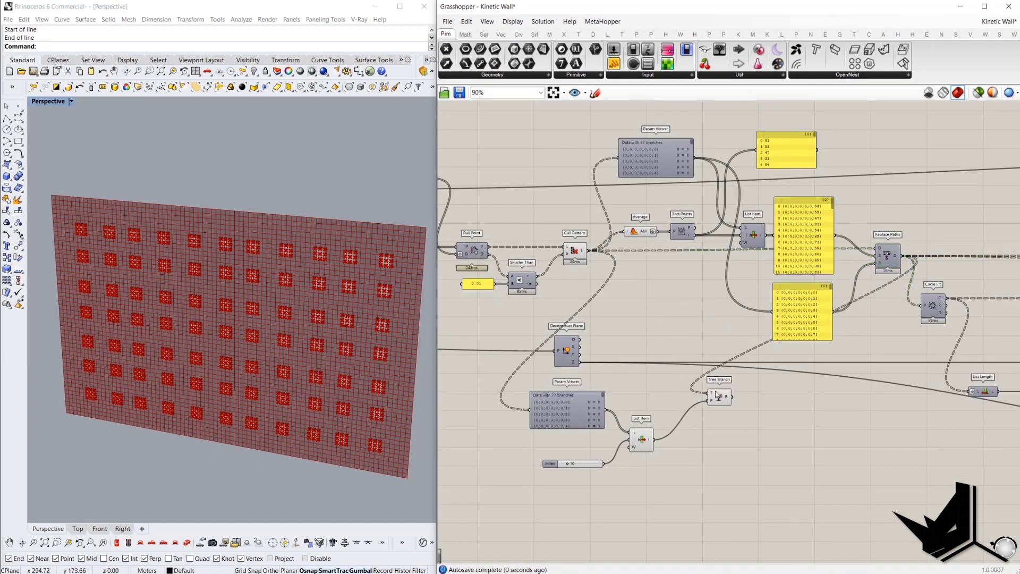
scroll(638, 443, "up", 2)
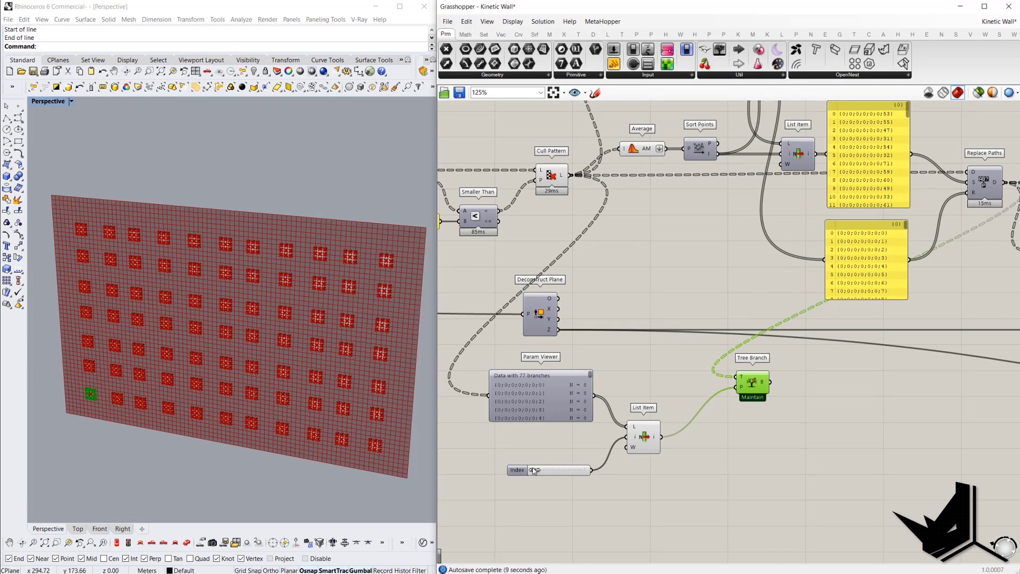
left_click_drag(533, 470, 548, 469)
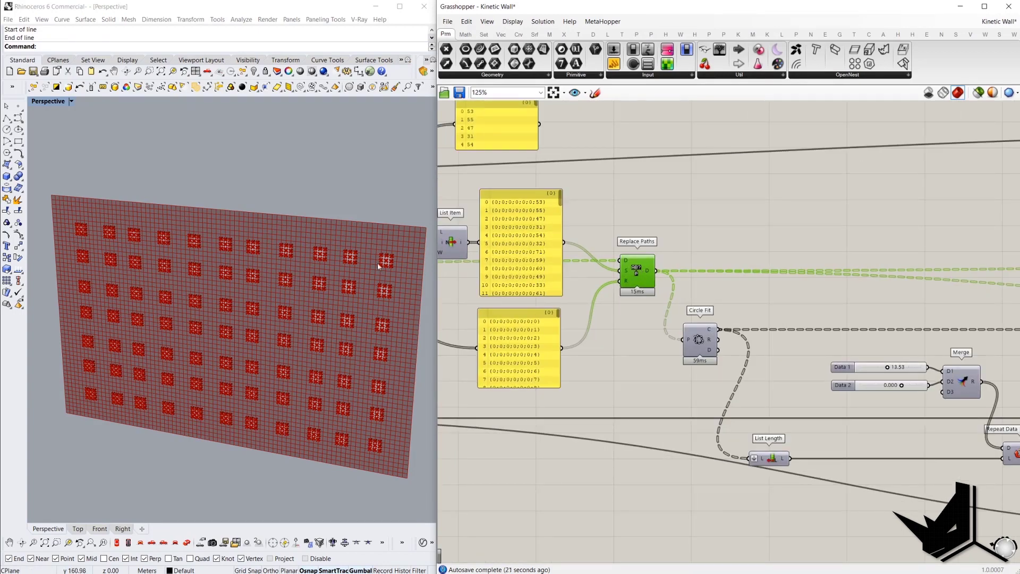
Turn on the preview of the Circle Fit component that receives the Replace Paths output.
scroll(682, 296, "up", 2)
scroll(683, 296, "up", 3)
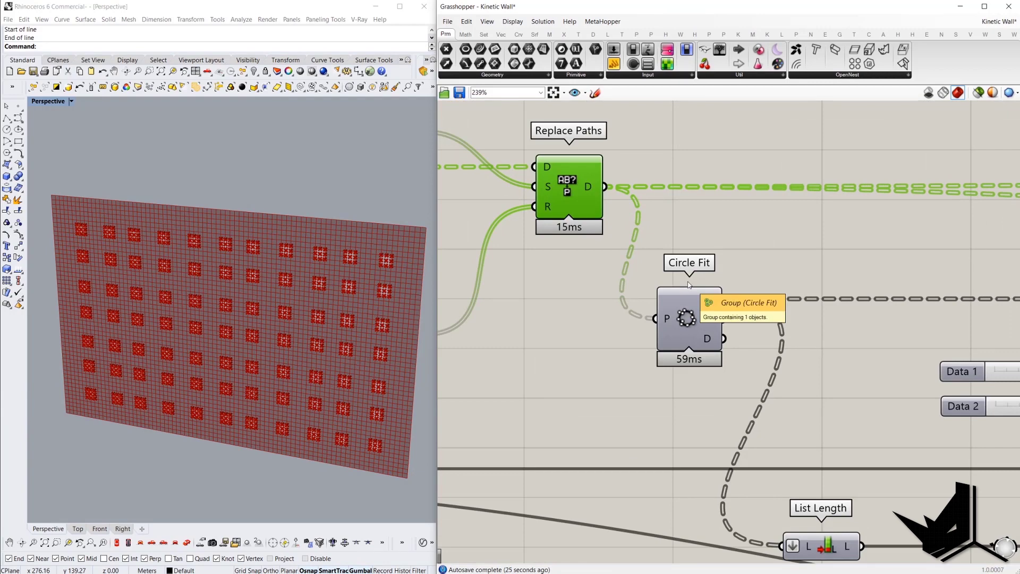
scroll(352, 256, "up", 5)
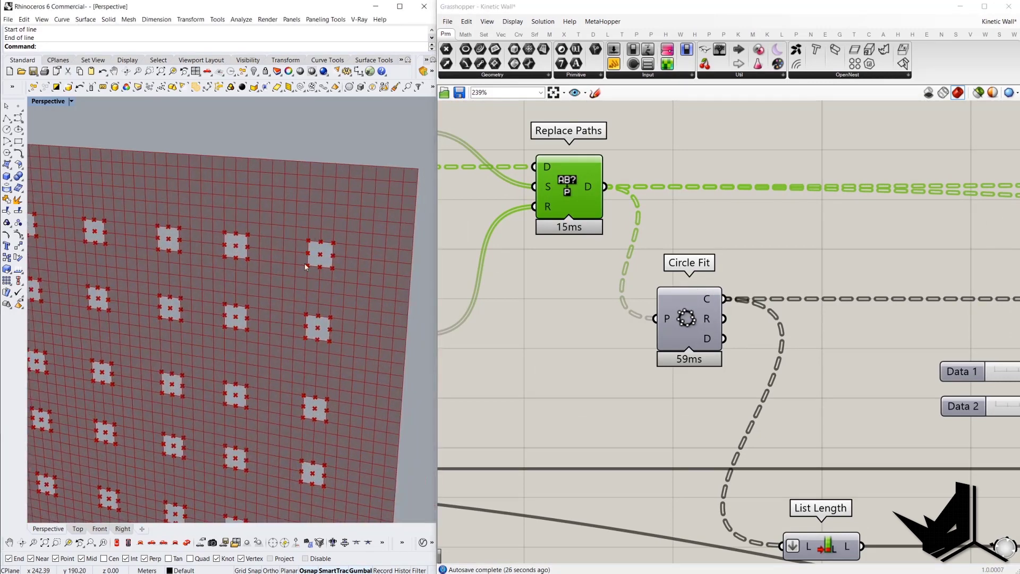
scroll(701, 290, "down", 5)
scroll(711, 273, "down", 3)
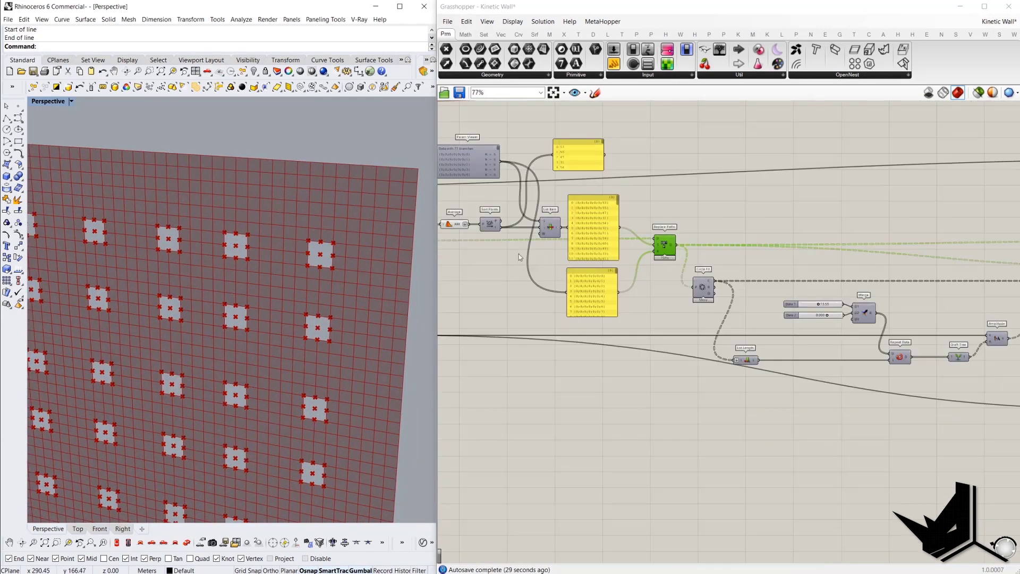
right_click_drag(522, 261, 701, 279)
scroll(706, 281, "down", 3)
left_click_drag(696, 318, 640, 213)
middle_click(648, 176)
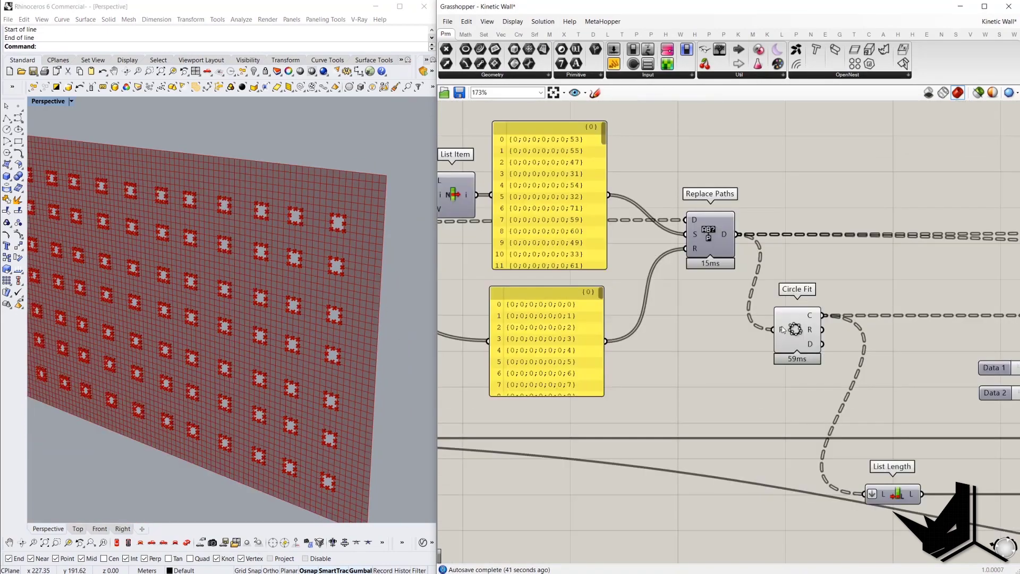
left_click(795, 330)
Turn off the preview of the upstream components from Pull Point to Average and examine the fitted circles in the wall openings.
scroll(795, 329, "down", 3)
right_click_drag(519, 277, 726, 287)
scroll(725, 287, "down", 3)
left_click_drag(705, 333, 530, 186)
middle_click(549, 177)
left_click(577, 191)
scroll(336, 237, "down", 5)
right_click_drag(334, 259, 292, 279)
scroll(352, 257, "up", 3)
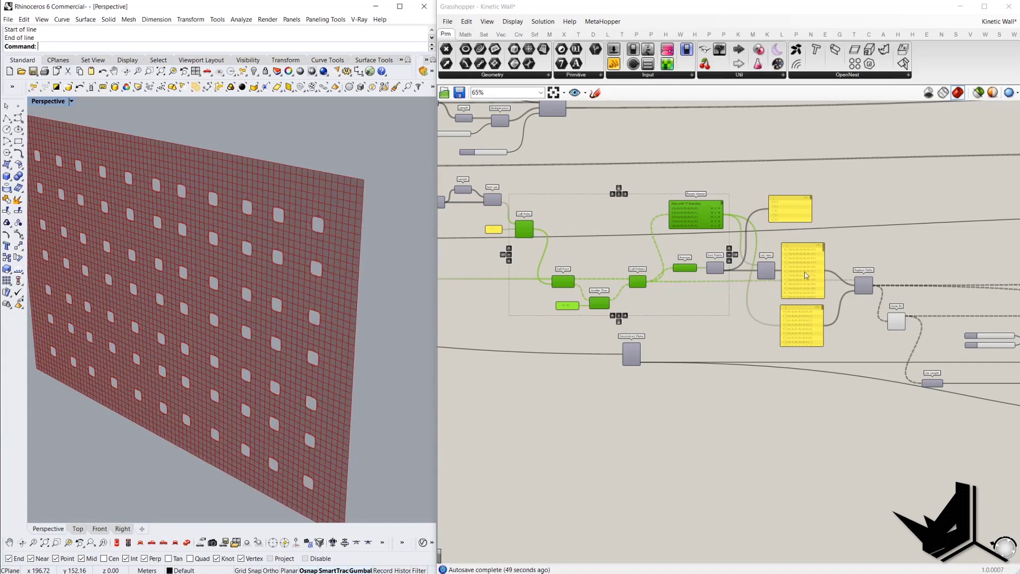
right_click_drag(905, 306, 768, 299)
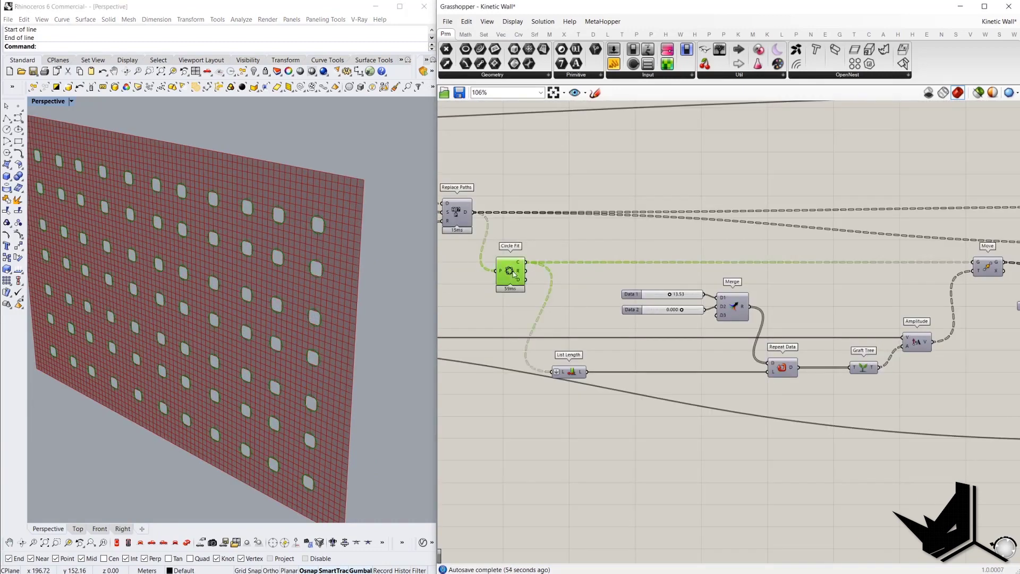
right_click_drag(196, 248, 249, 237, "shift")
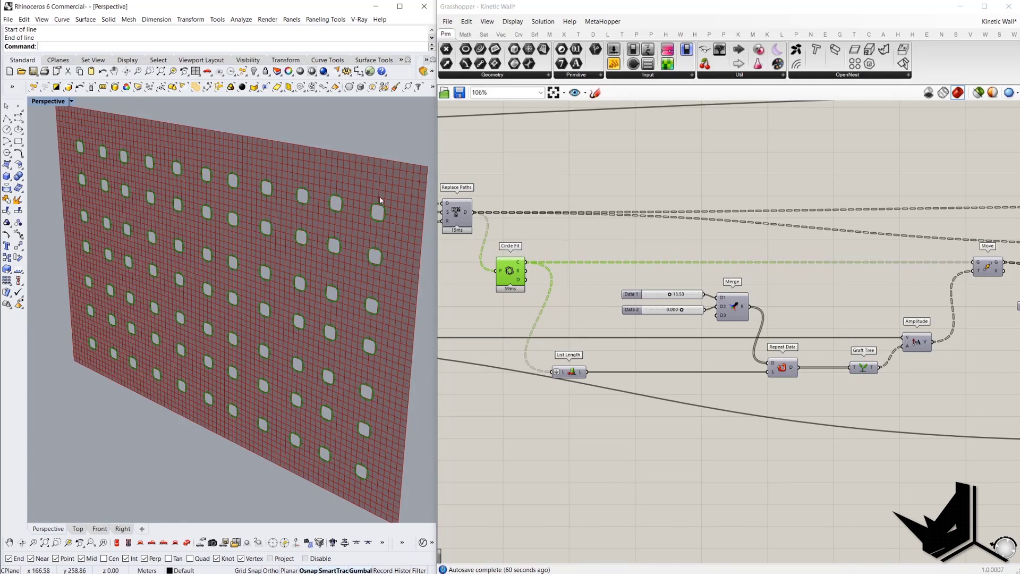
Turn on the preview of the Move component fed by Circle Fit and Amplitude, and turn it off again.
right_click_drag(978, 281, 900, 272)
scroll(900, 271, "down", 1)
scroll(588, 287, "up", 1)
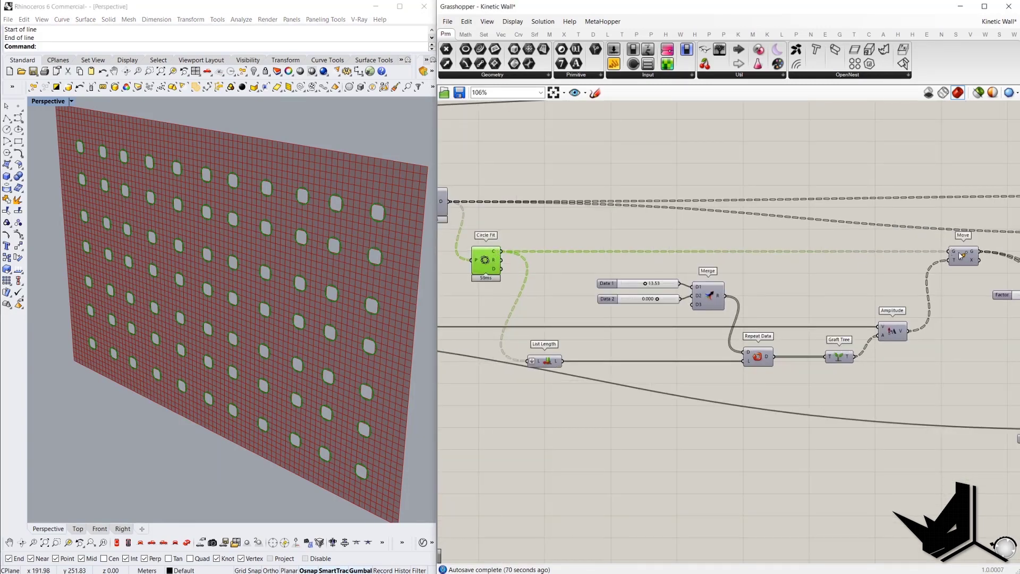
left_click(960, 256)
right_click(940, 154)
left_click(950, 161)
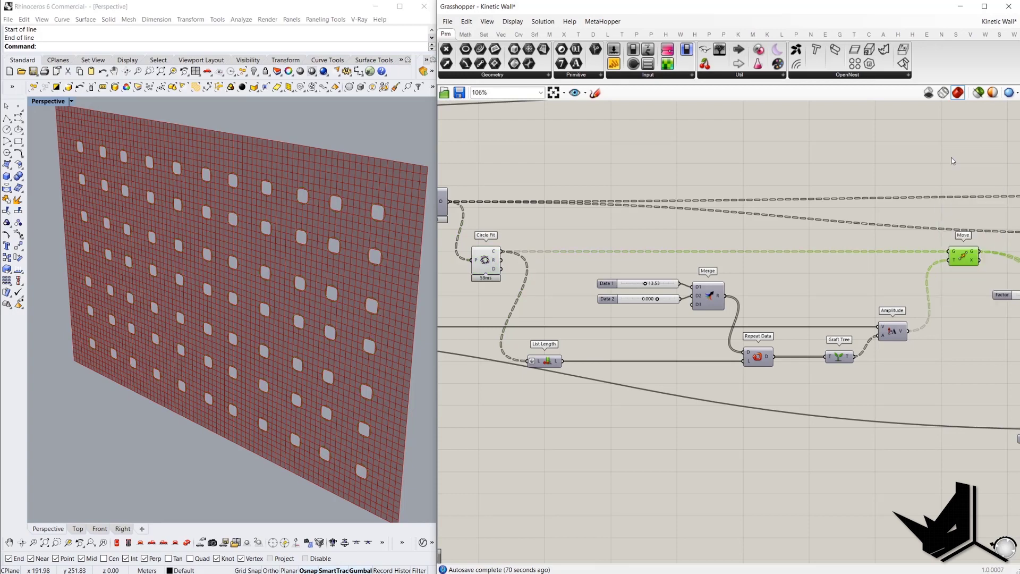
left_click(894, 164)
left_click(950, 257)
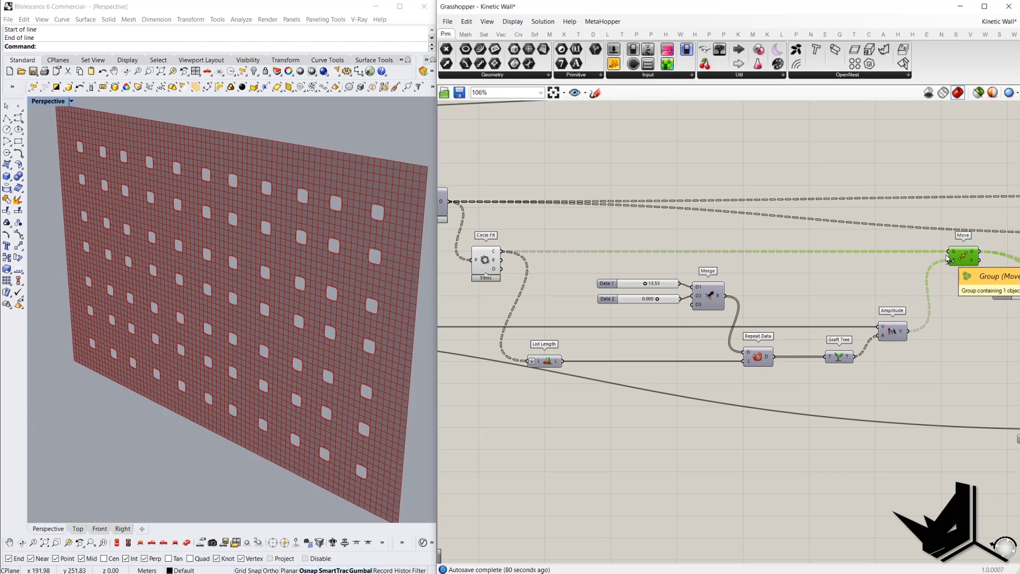
Return to the start of the definition and examine the Construct Plane and Rectangle components.
scroll(913, 297, "down", 4)
scroll(903, 313, "up", 4)
scroll(877, 333, "down", 4)
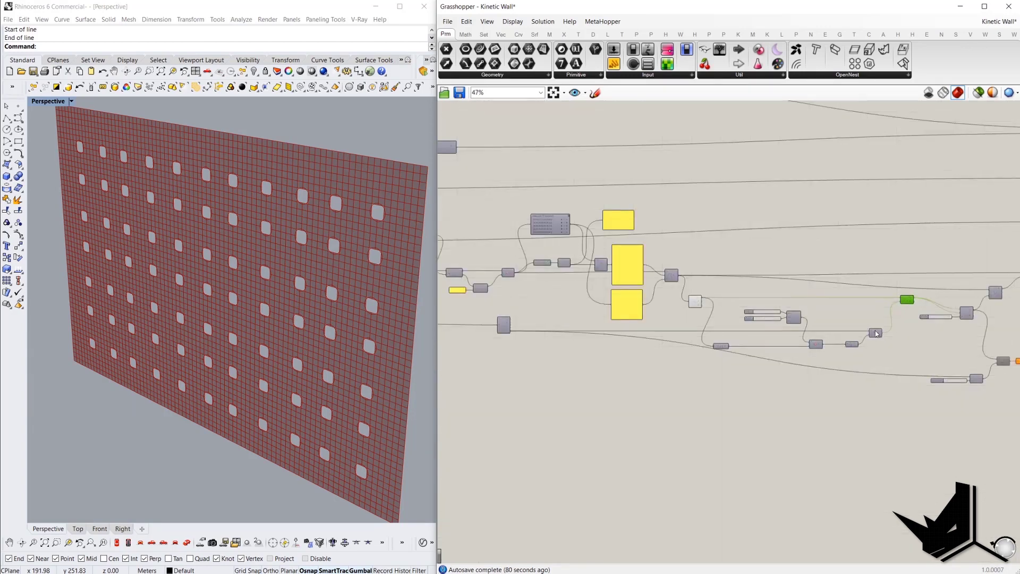
scroll(877, 333, "down", 3)
scroll(552, 276, "up", 5)
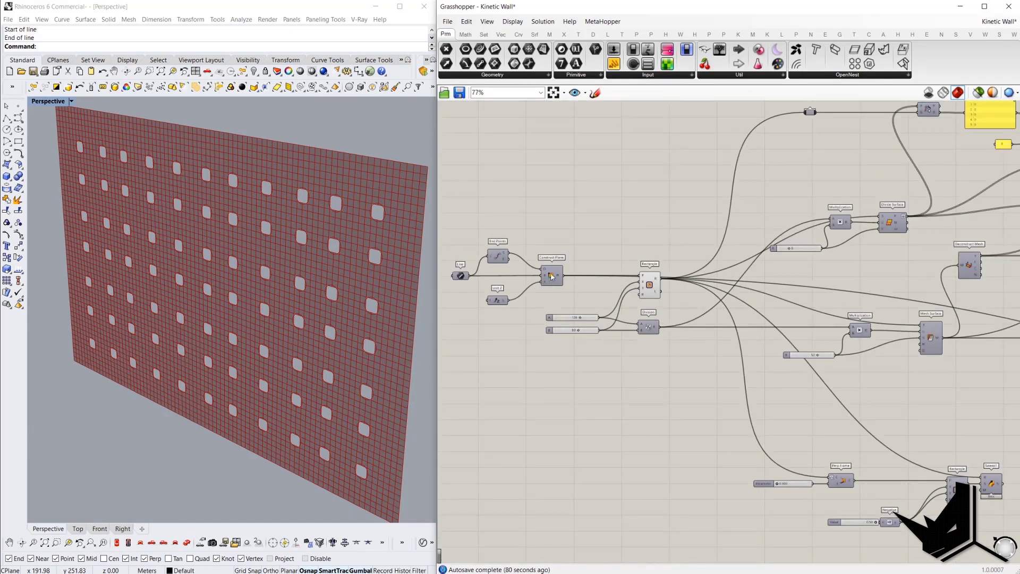
scroll(552, 275, "up", 1)
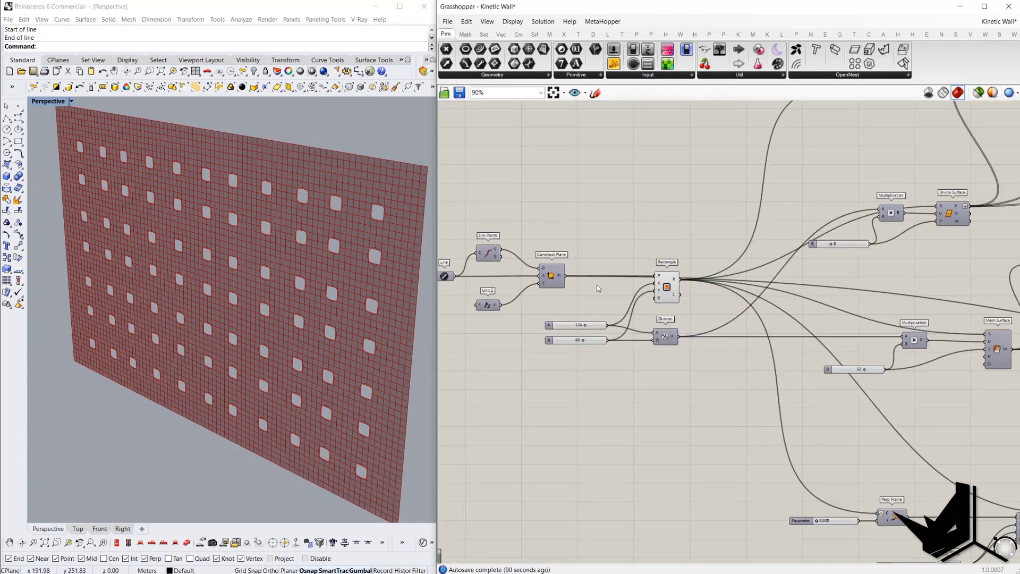
Examine the Deconstruct Plane component fed by Construct Plane and read its Z-axis output.
right_click_drag(573, 289, 550, 260)
left_click(529, 249)
scroll(528, 251, "down", 2)
scroll(624, 270, "up", 1)
right_click_drag(896, 311, 690, 313)
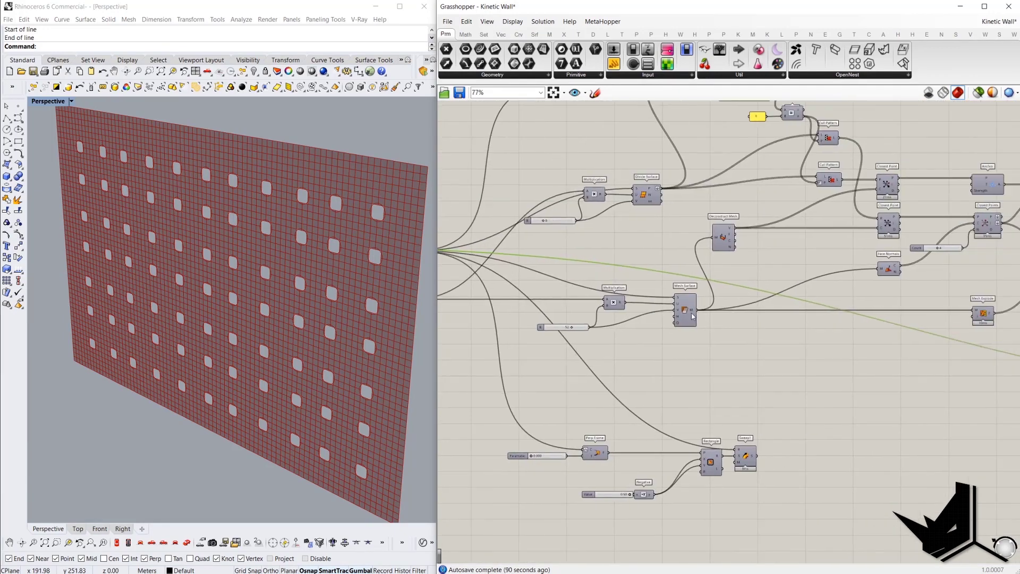
right_click_drag(931, 344, 574, 289)
scroll(658, 303, "down", 5)
right_click_drag(884, 342, 699, 342)
scroll(693, 323, "up", 6)
scroll(694, 323, "up", 3)
left_click(695, 323)
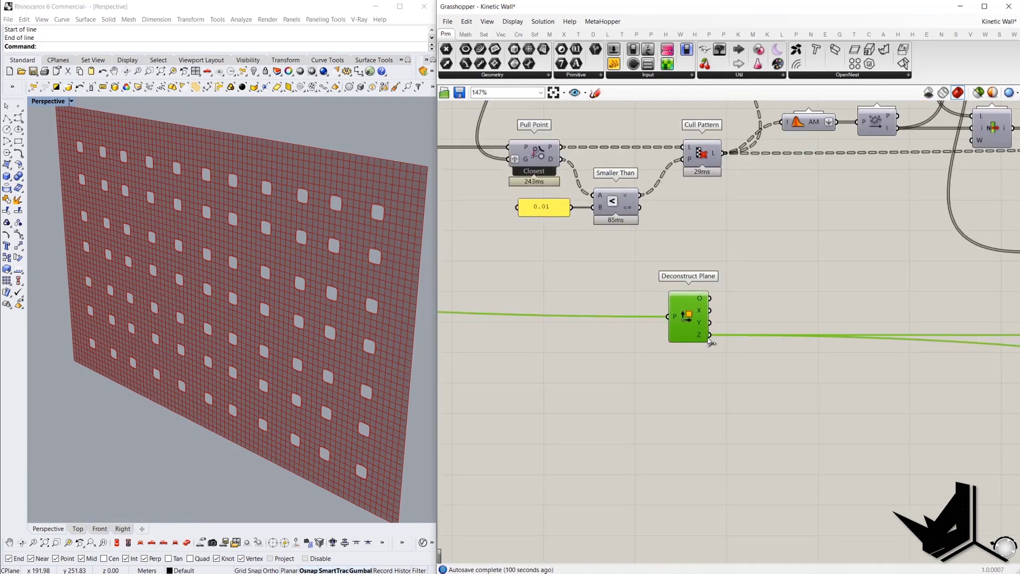
mouse_move(699, 339)
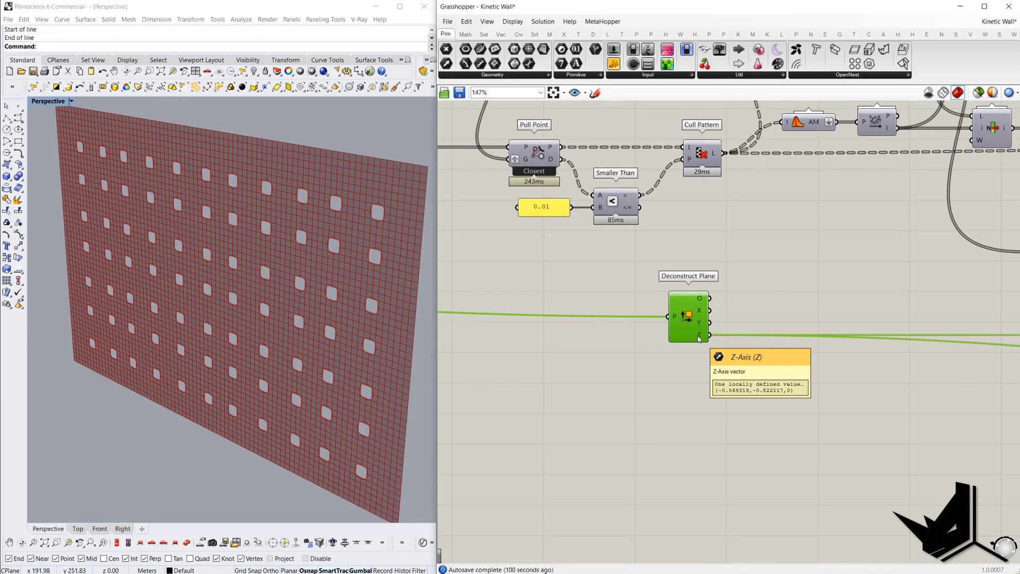
right_click_drag(699, 339, 681, 334)
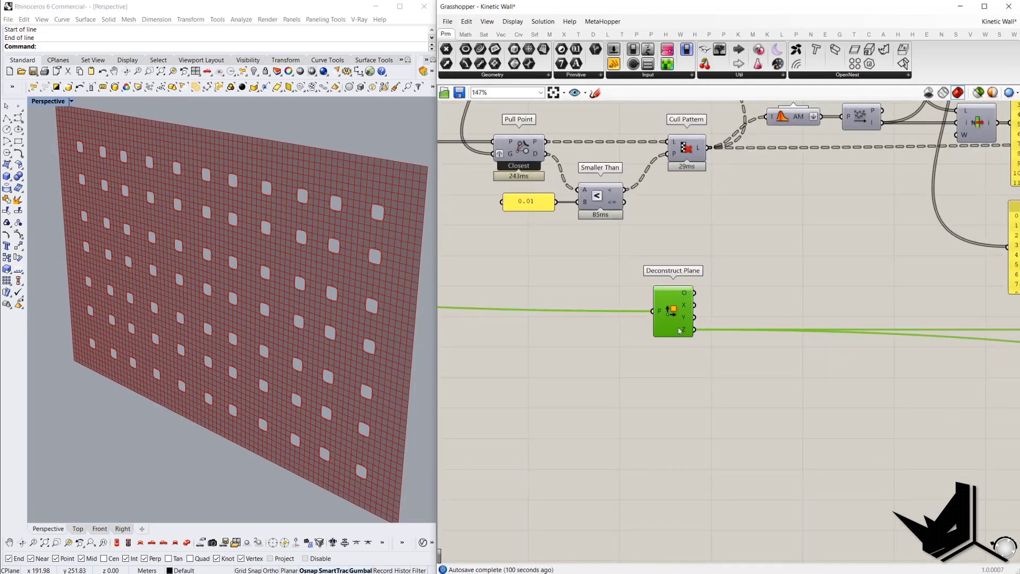
Trace the Z-axis vector to the Amplitude component and examine the Merge, Repeat Data and Graft Tree chain driving it.
scroll(679, 330, "down", 5)
right_click_drag(836, 360, 578, 346)
scroll(823, 322, "up", 4)
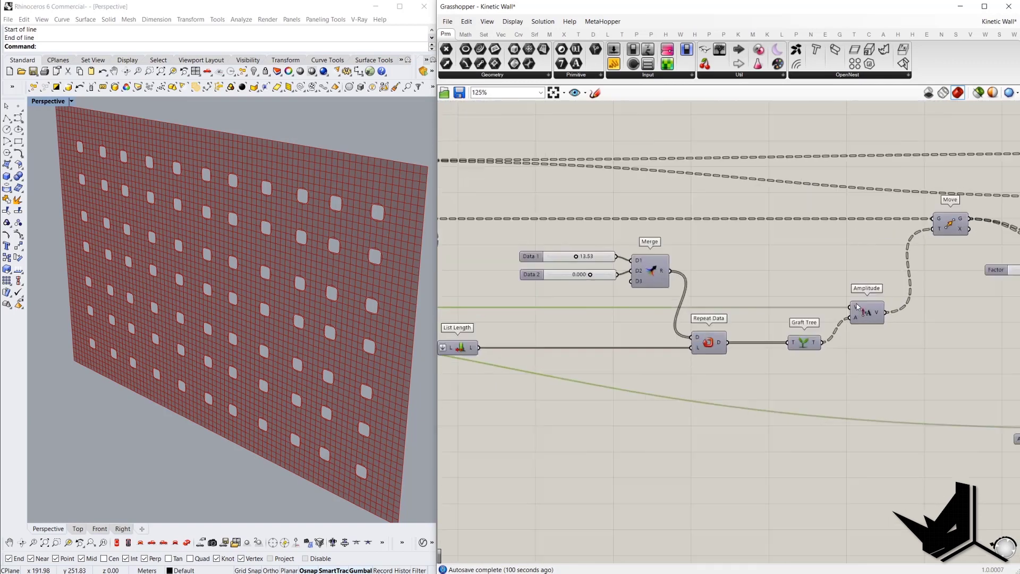
scroll(857, 307, "up", 2)
scroll(860, 303, "down", 3)
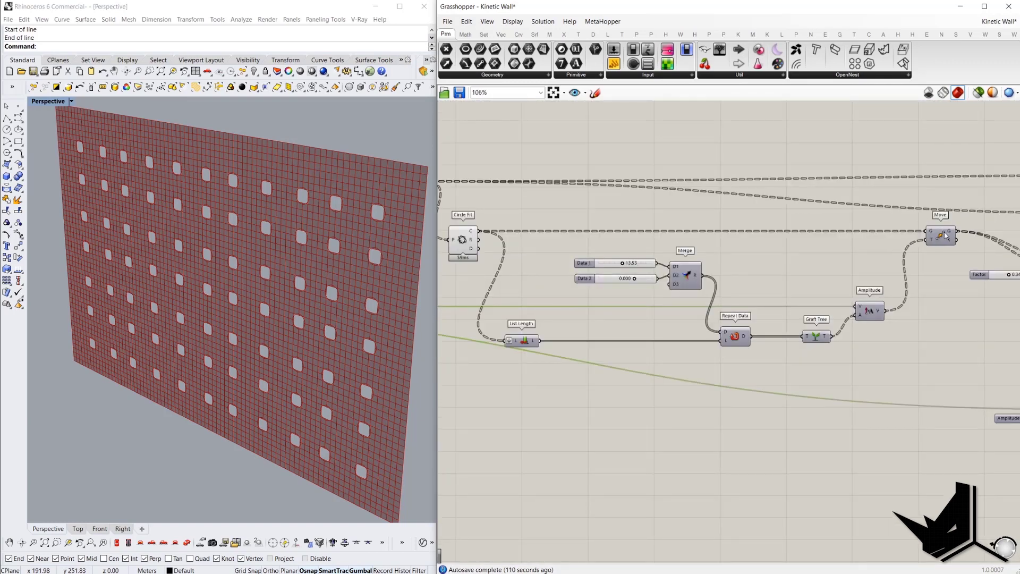
scroll(887, 279, "up", 3)
scroll(882, 287, "down", 4)
scroll(876, 290, "up", 2)
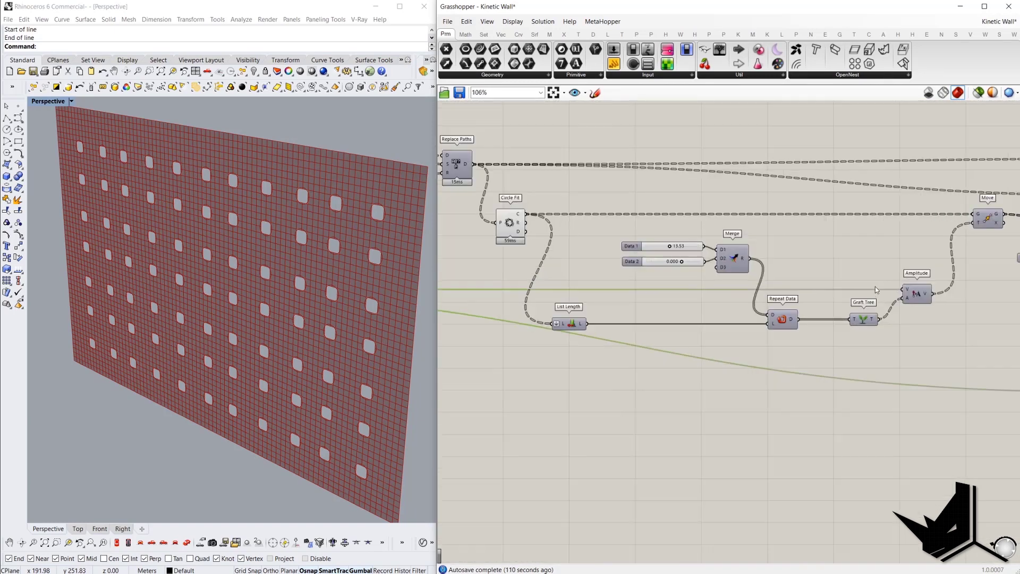
scroll(712, 202, "up", 3)
Set the Data 1 slider feeding the Merge component to 15.
left_click_drag(561, 232, 705, 309)
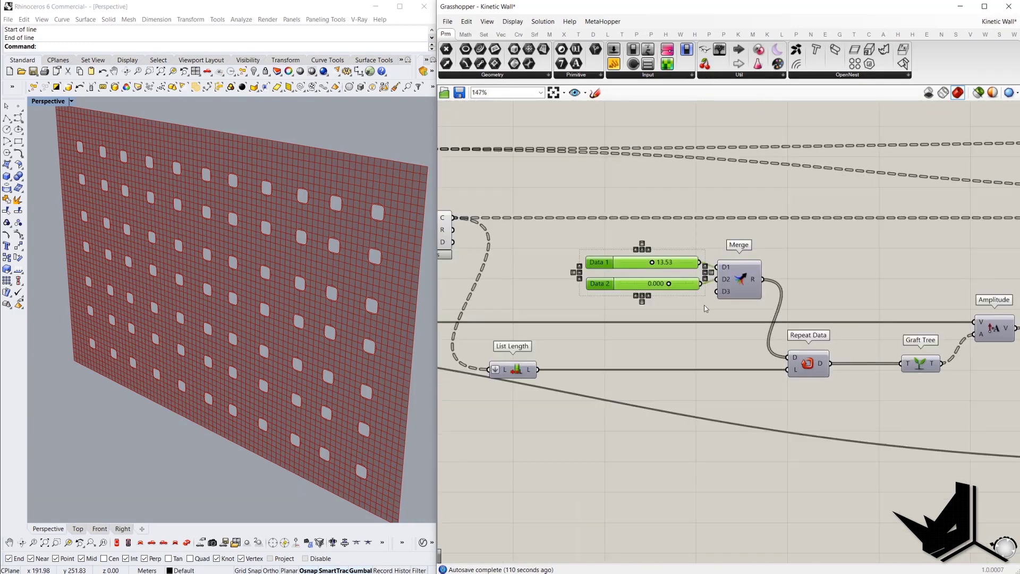
scroll(703, 303, "down", 2)
scroll(700, 300, "up", 1)
left_click(767, 269)
scroll(673, 268, "up", 1)
double_click(670, 269)
type("1")
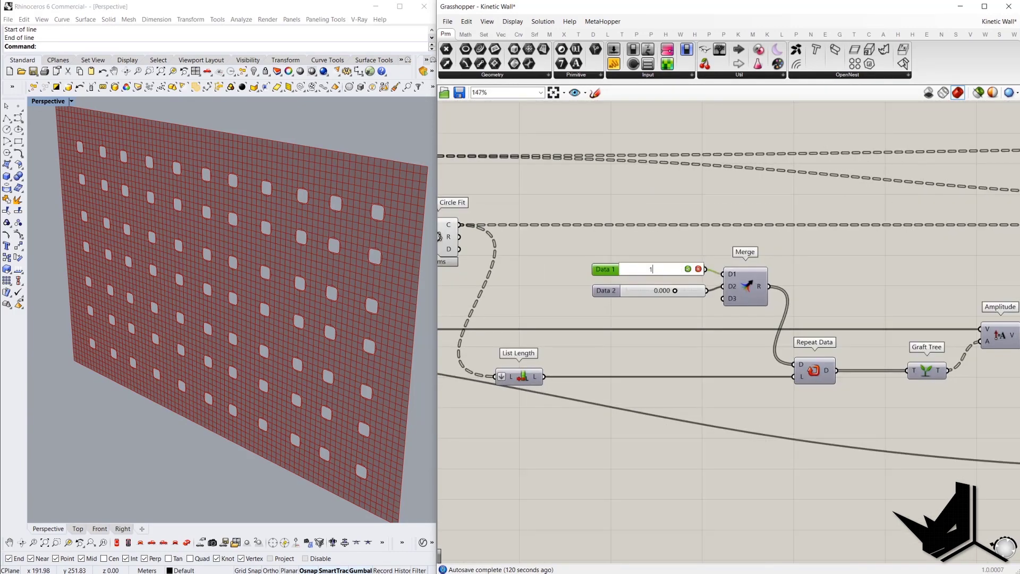
type("5")
left_click(690, 269)
Add a panel to the Repeat Data output and enlarge it to read the alternating list.
right_click_drag(818, 281, 786, 281)
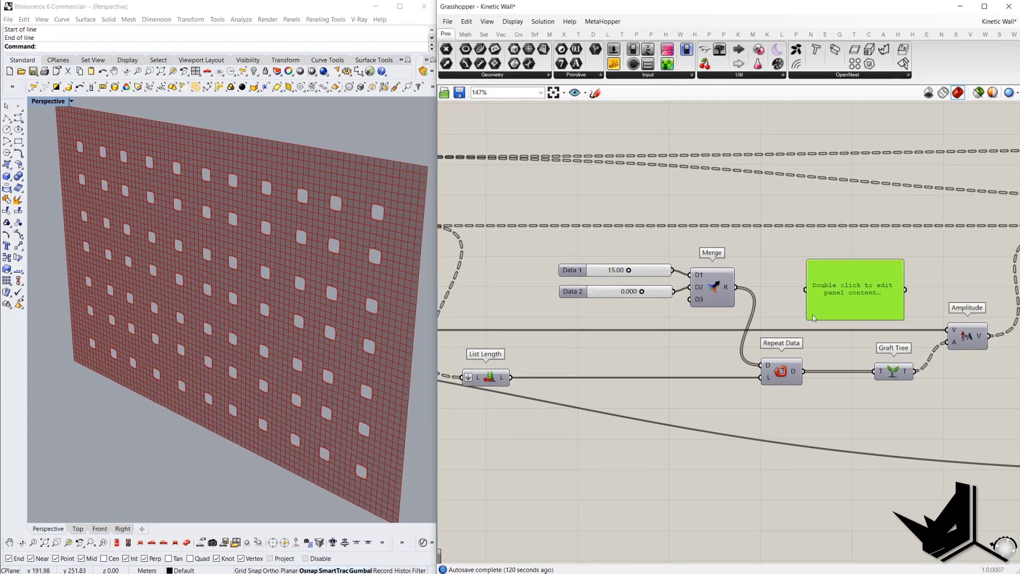
right_click_drag(615, 277, 635, 249)
left_click_drag(825, 262, 825, 343)
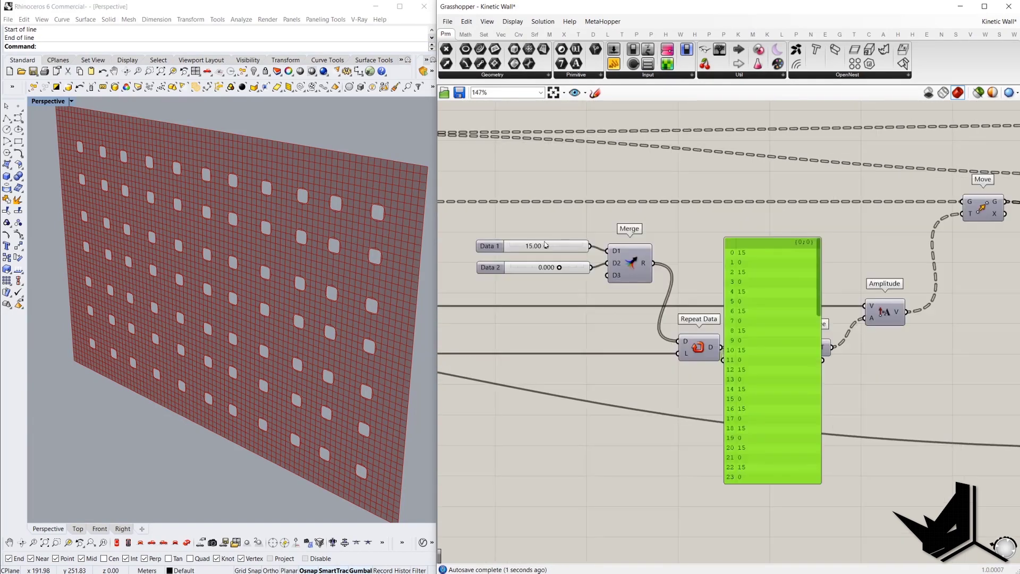
left_click_drag(736, 246, 777, 249)
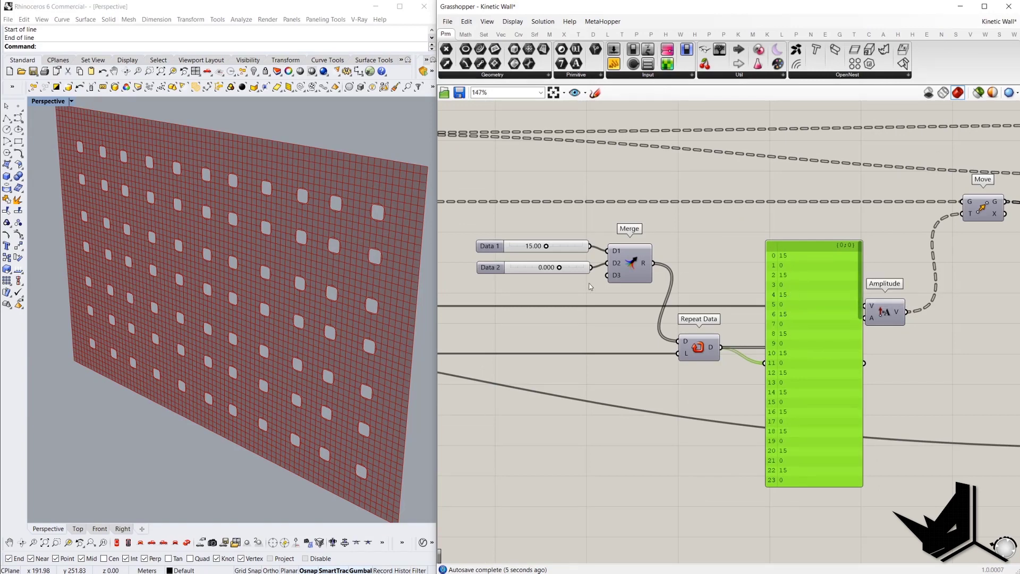
Add a panel to the circle output of Circle Fit and scroll through its list.
right_click_drag(602, 286, 758, 302)
scroll(758, 302, "down", 1)
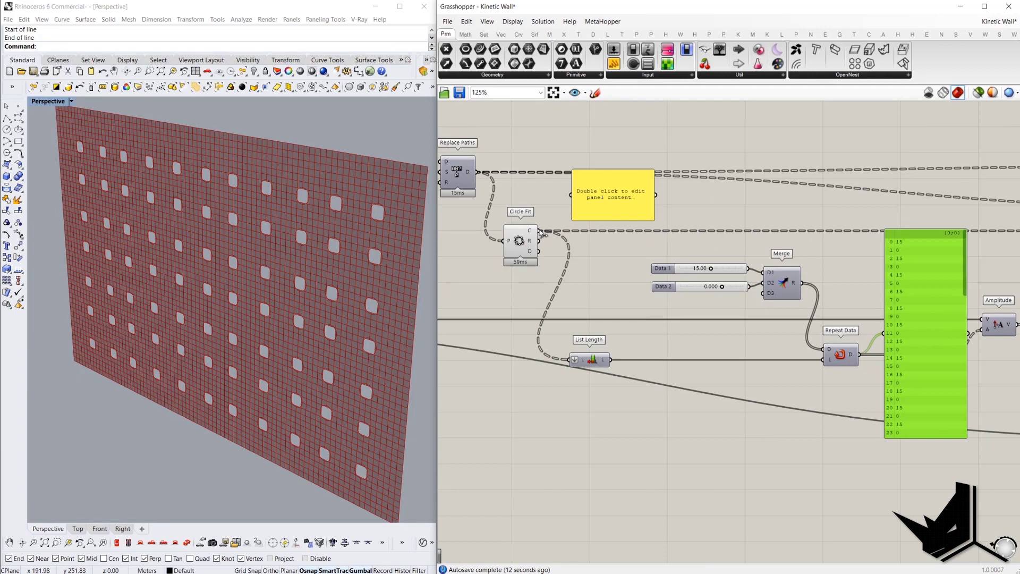
left_click_drag(539, 231, 584, 195)
left_click_drag(657, 187, 657, 227)
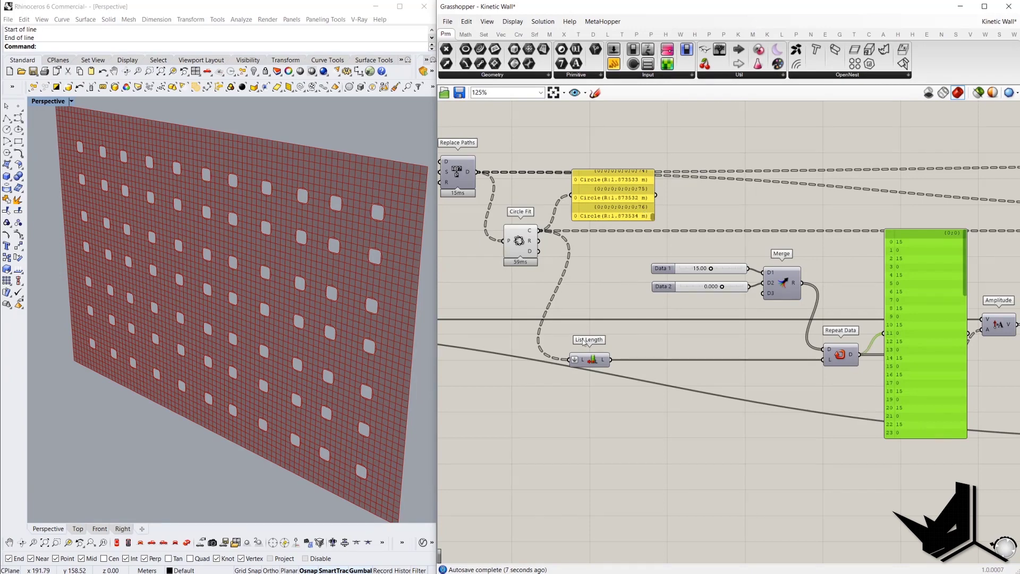
Connect the panel to the List Length output instead and place it below that component.
left_click_drag(570, 199, 611, 359)
left_click(603, 222)
left_click_drag(603, 222, 680, 430)
scroll(640, 419, "up", 2)
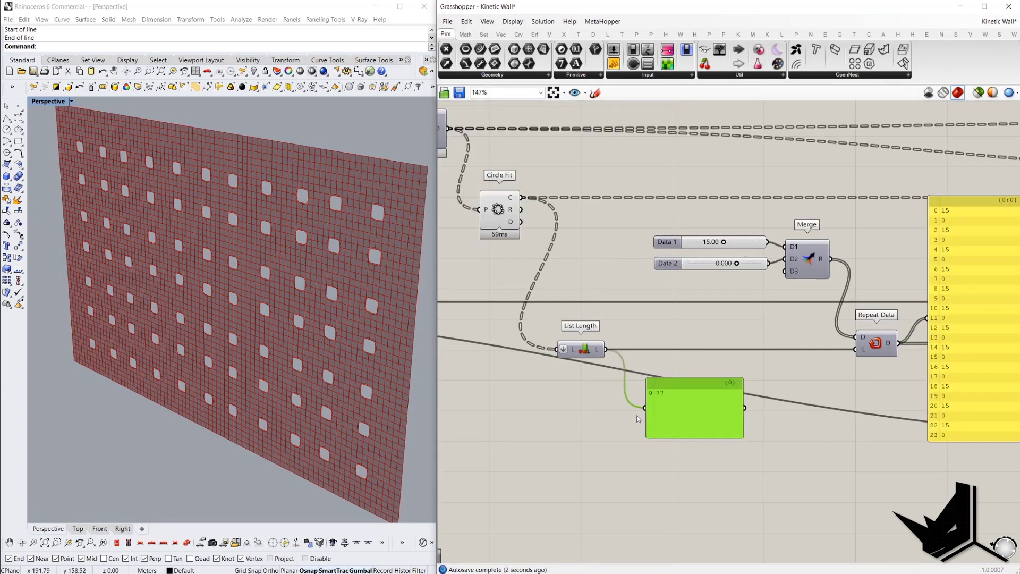
left_click_drag(689, 385, 677, 377)
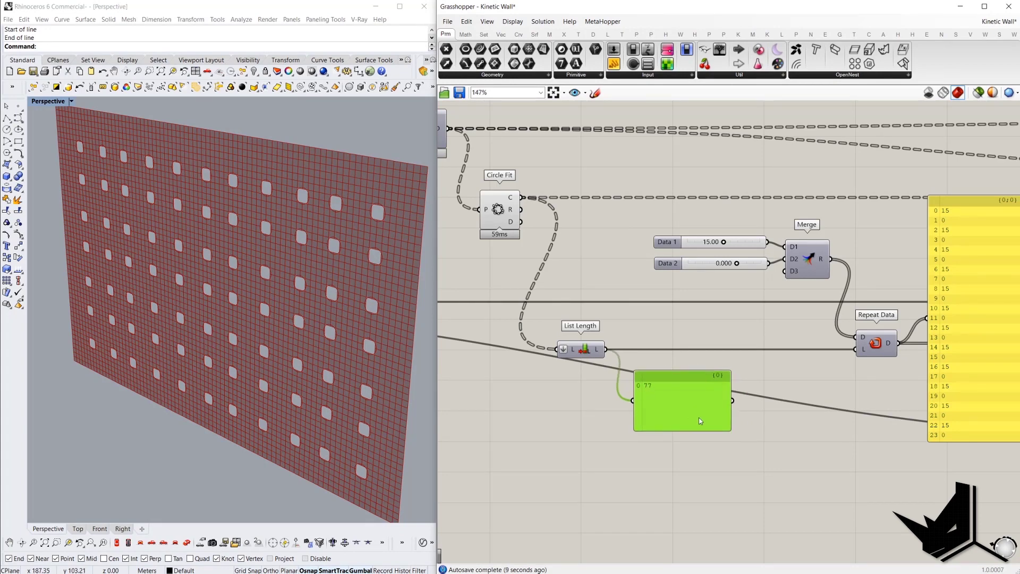
Remove the List Length panel and move the Repeat Data panel above the Graft Tree component.
right_click_drag(701, 420, 608, 429)
scroll(619, 425, "down", 2)
left_click_drag(568, 256, 673, 314)
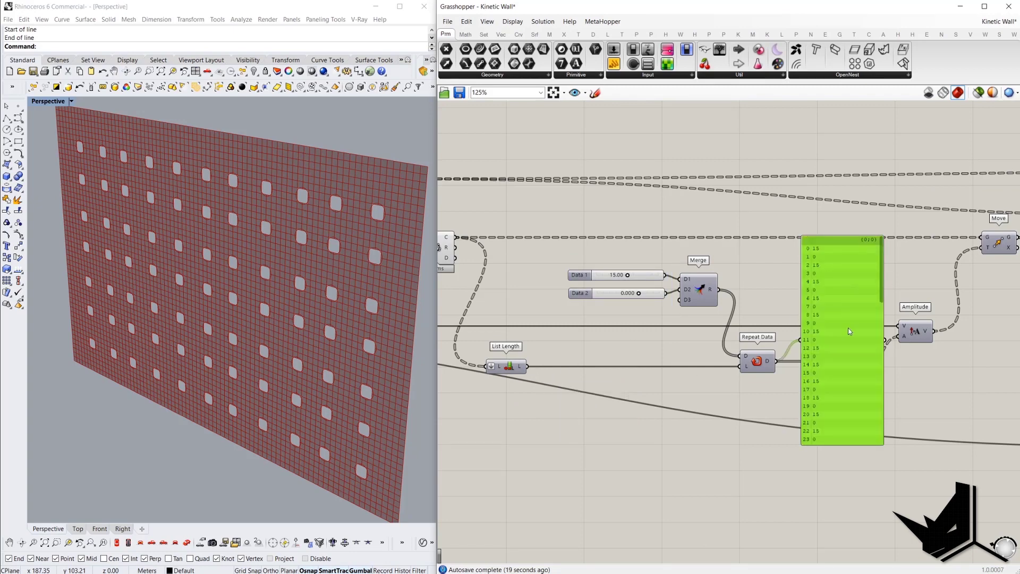
right_click_drag(849, 329, 733, 388)
left_click_drag(733, 387, 762, 221)
Turn on the preview of the Move component and examine the circles offset from the wall.
scroll(786, 400, "up", 2)
scroll(777, 400, "down", 2)
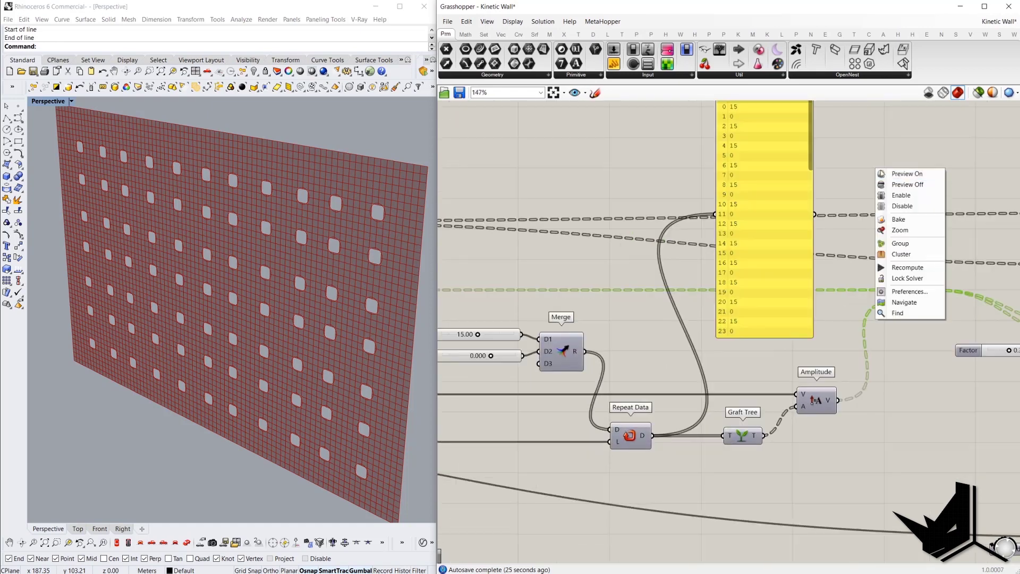
left_click(890, 174)
scroll(293, 248, "down", 7)
right_click_drag(282, 253, 266, 259)
scroll(208, 220, "up", 8)
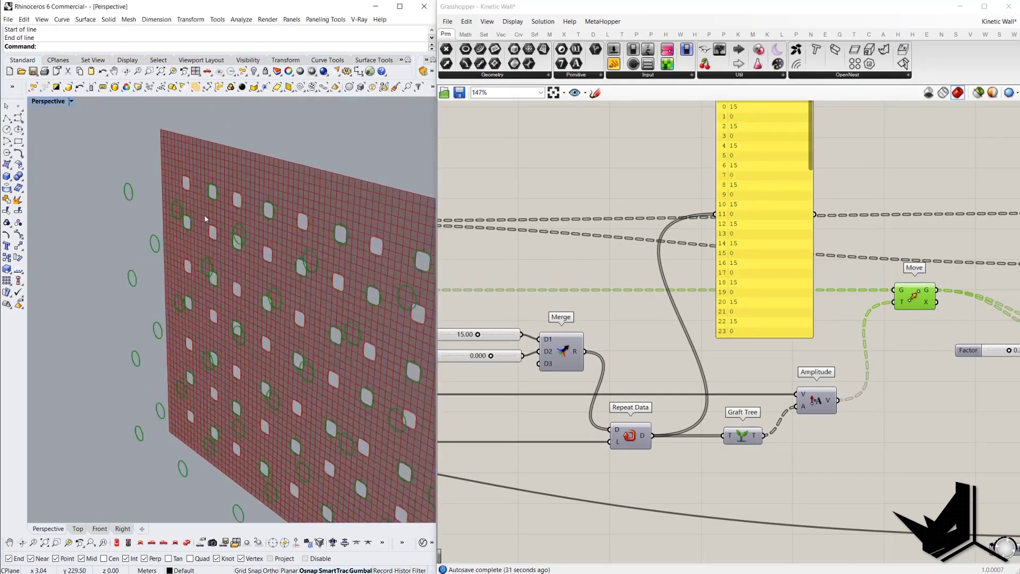
scroll(141, 202, "down", 4)
right_click_drag(206, 220, 166, 221)
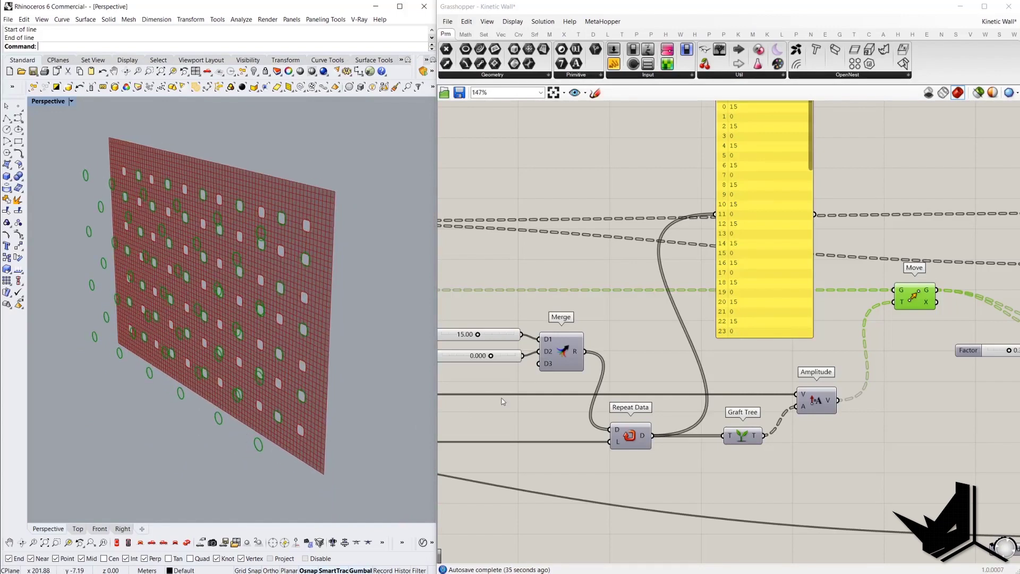
Vary the Data 1 slider, ending at 14.77, and examine how far the circles sit from the wall.
right_click_drag(699, 354, 871, 273)
scroll(871, 273, "up", 1)
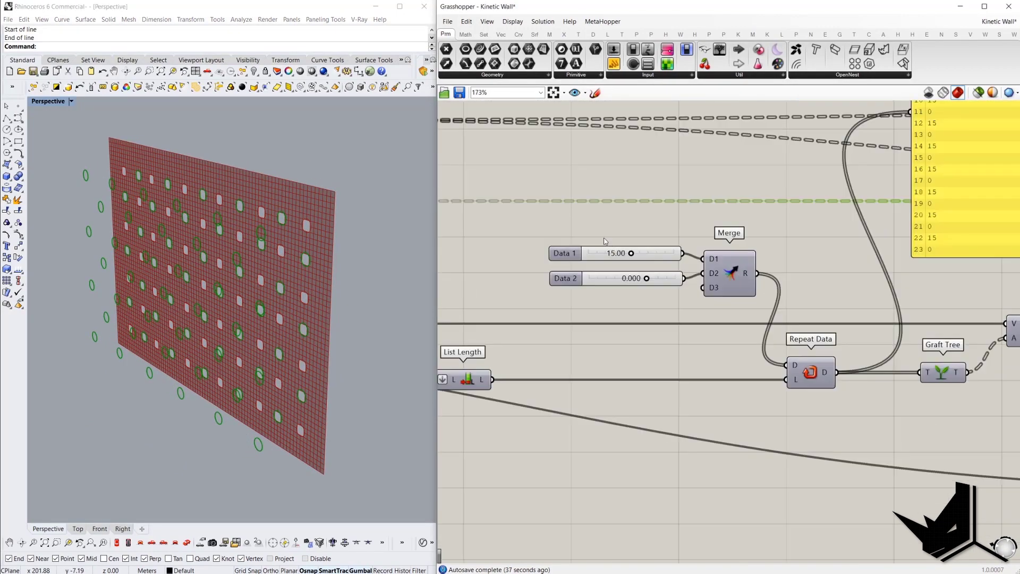
left_click_drag(531, 228, 623, 221)
scroll(626, 239, "up", 3)
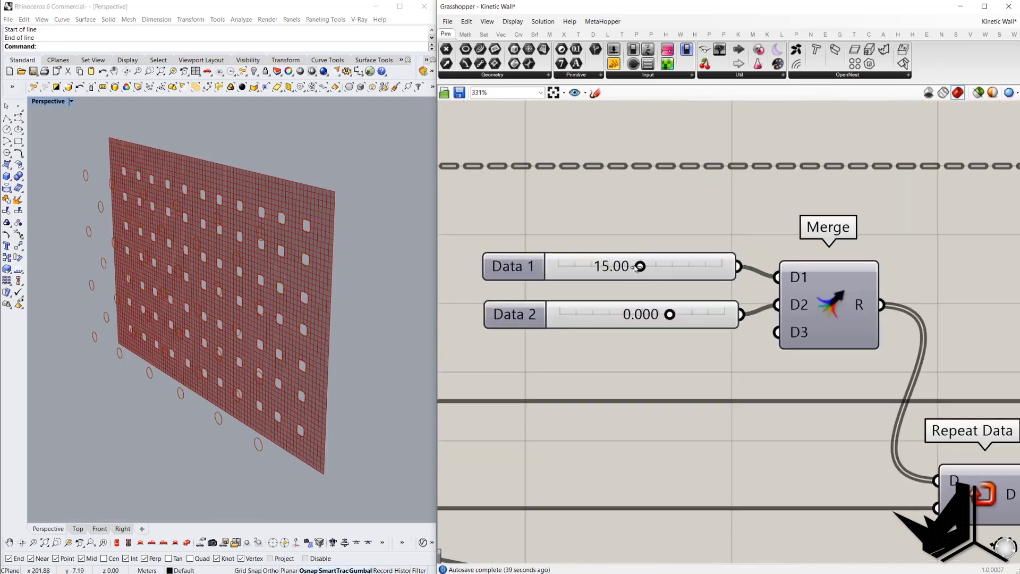
left_click_drag(672, 266, 639, 266)
right_click_drag(175, 260, 227, 257)
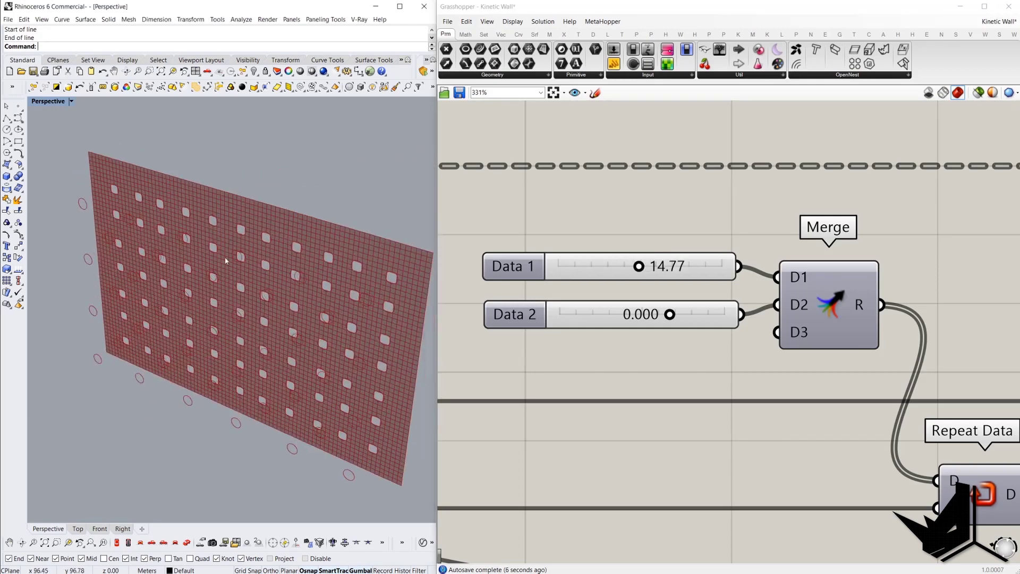
Set the Data 1 slider to exactly 15.
double_click(613, 264)
type("15")
key("Return")
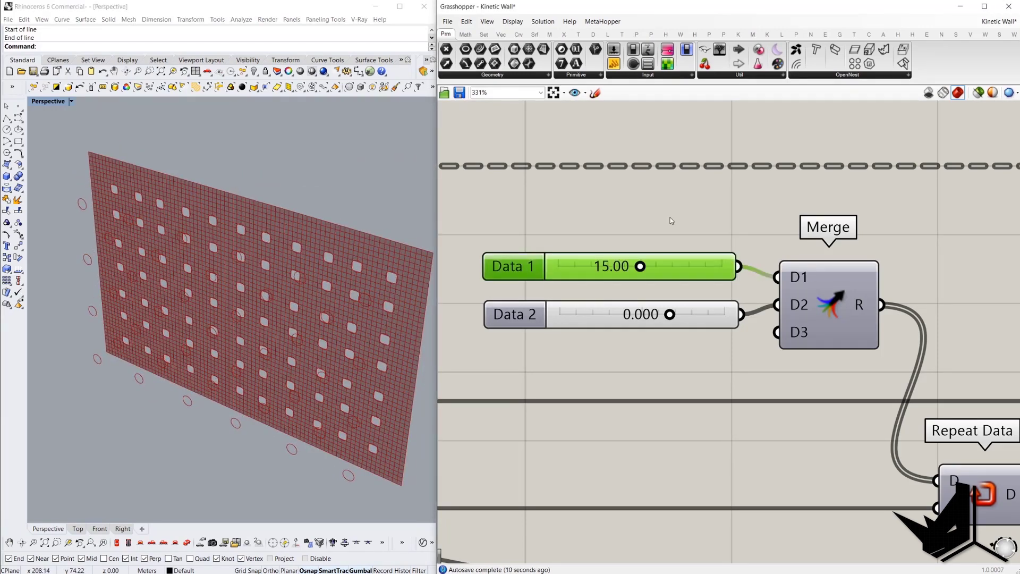
Turn on the preview of the Scale component that receives the moved circles.
scroll(670, 218, "down", 3)
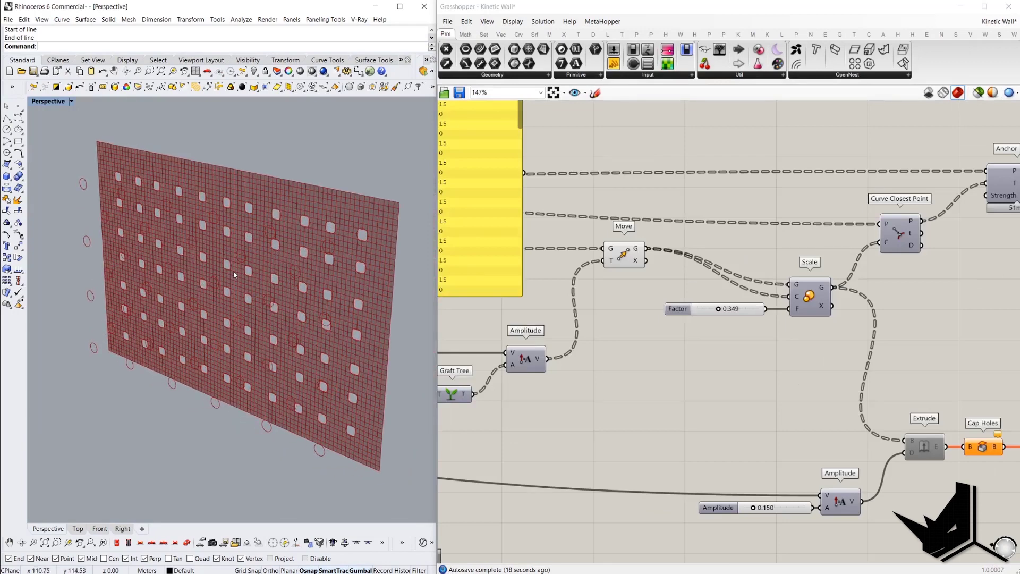
right_click_drag(234, 270, 208, 256)
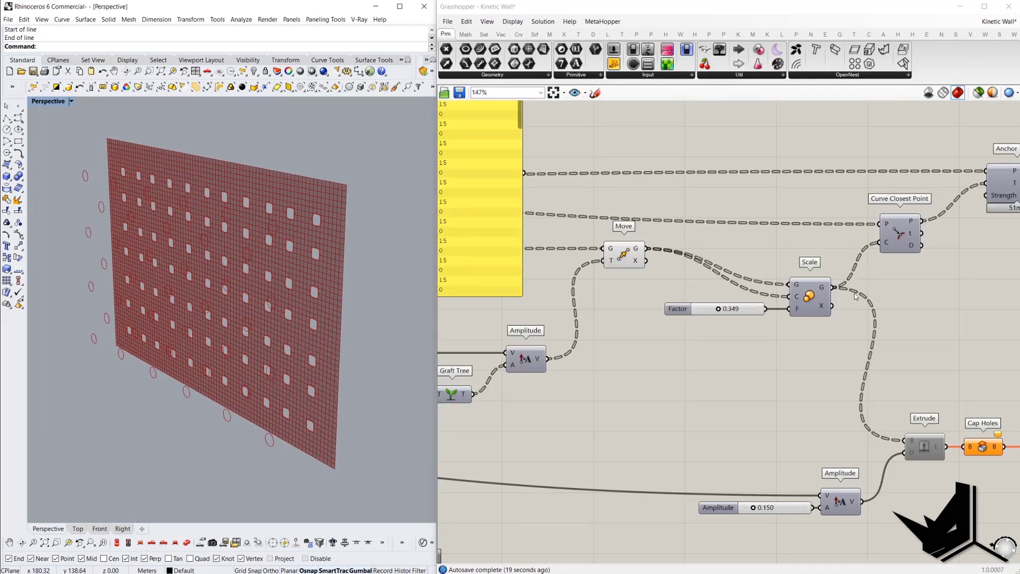
left_click(807, 302)
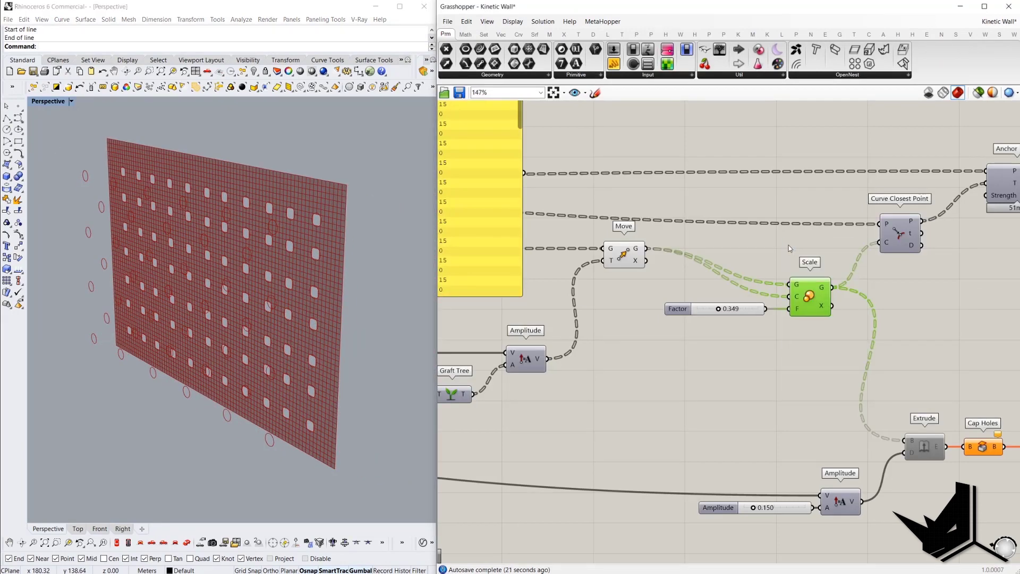
scroll(786, 293, "up", 1)
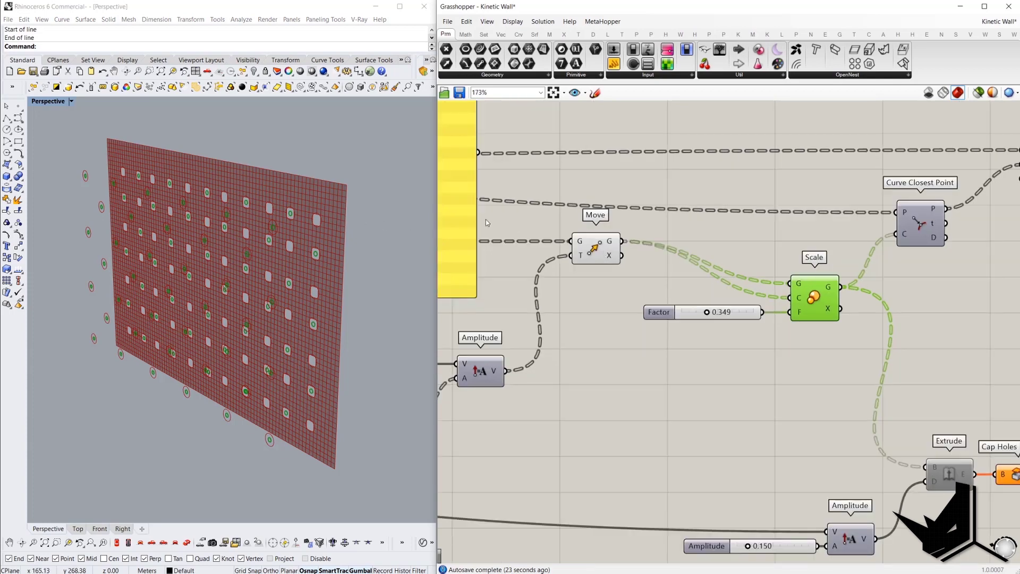
Delete the panel attached to the Repeat Data output.
right_click_drag(485, 222, 742, 262)
left_click(662, 238)
key("Delete")
Turn off the preview of the Move component and examine the remaining scaled circles around the wall.
right_click_drag(879, 318, 548, 275)
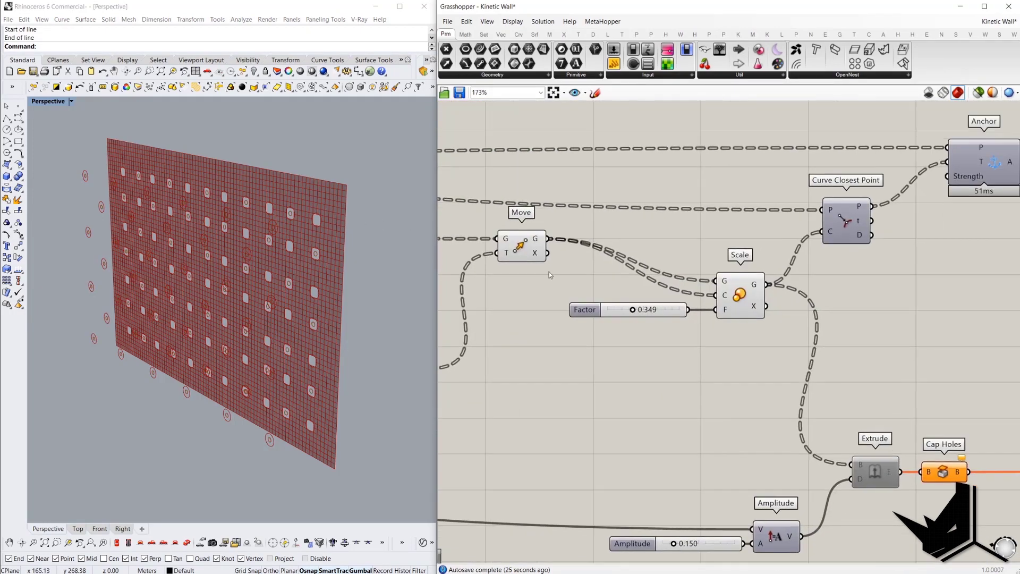
scroll(741, 292, "up", 1)
left_click(741, 291)
left_click(525, 252)
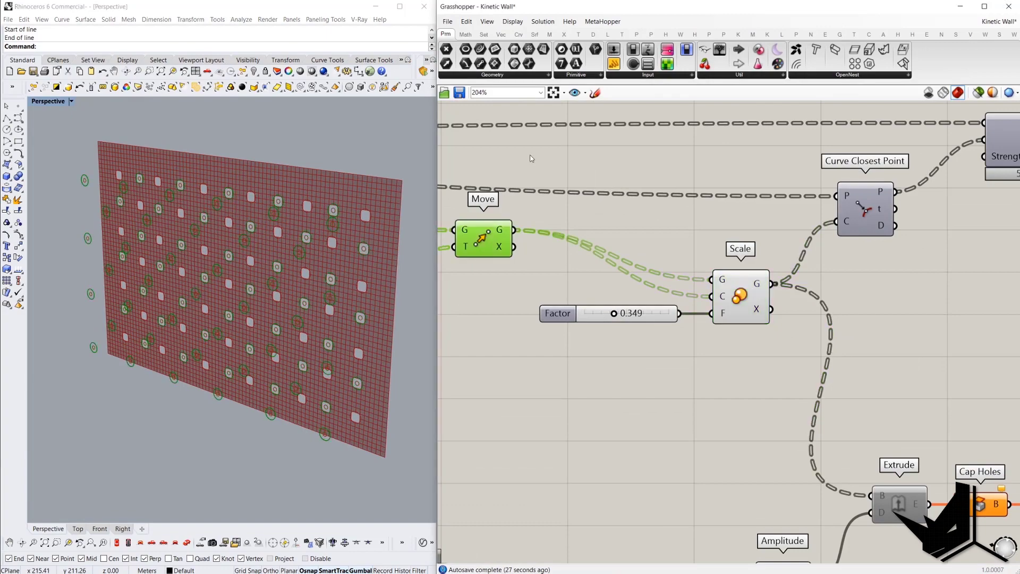
middle_click(530, 156)
left_click(552, 170)
right_click_drag(201, 197, 154, 168)
scroll(77, 184, "up", 2)
scroll(153, 212, "down", 4)
right_click_drag(153, 217, 159, 238)
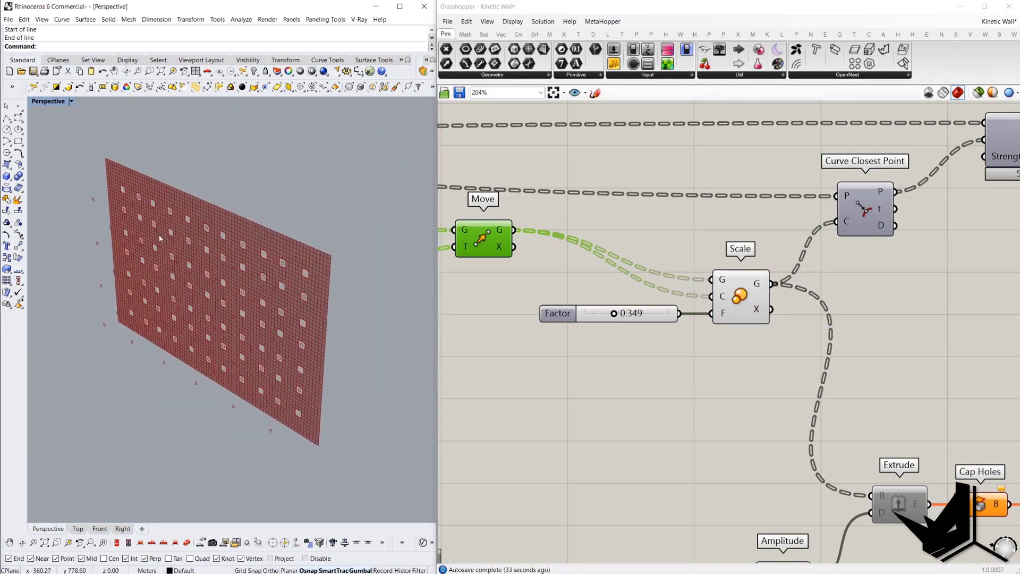
Turn on the preview of the Replace Paths component that supplies the points for Curve Closest Point.
right_click_drag(713, 222, 800, 269)
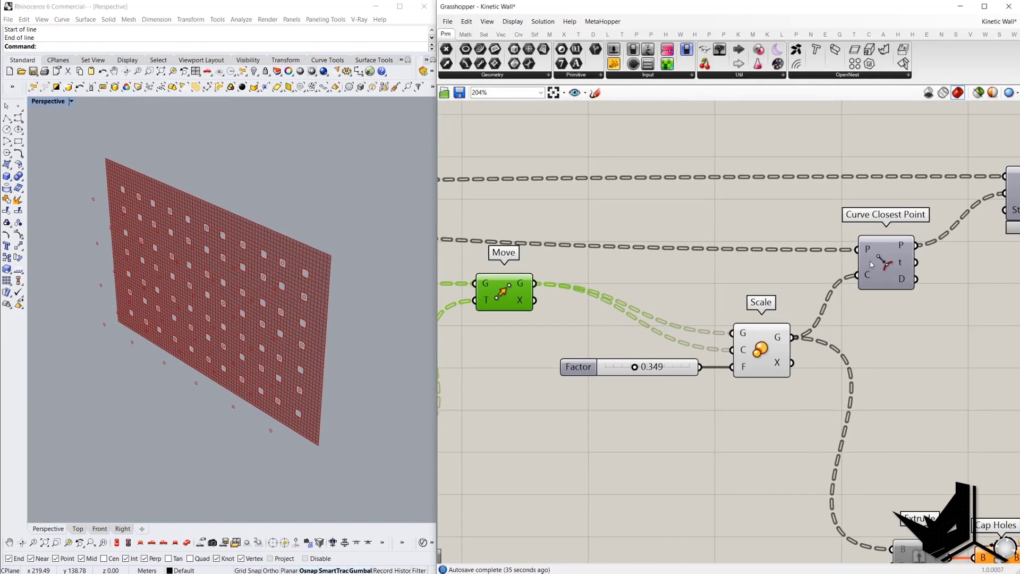
mouse_move(871, 264)
scroll(866, 265, "down", 5)
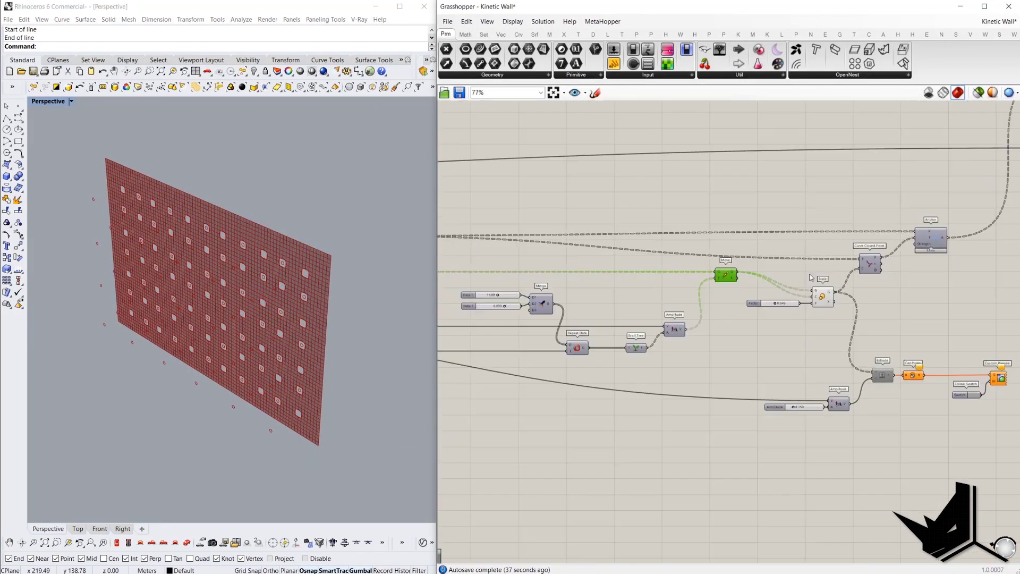
right_click_drag(524, 257, 809, 264)
scroll(641, 249, "up", 3)
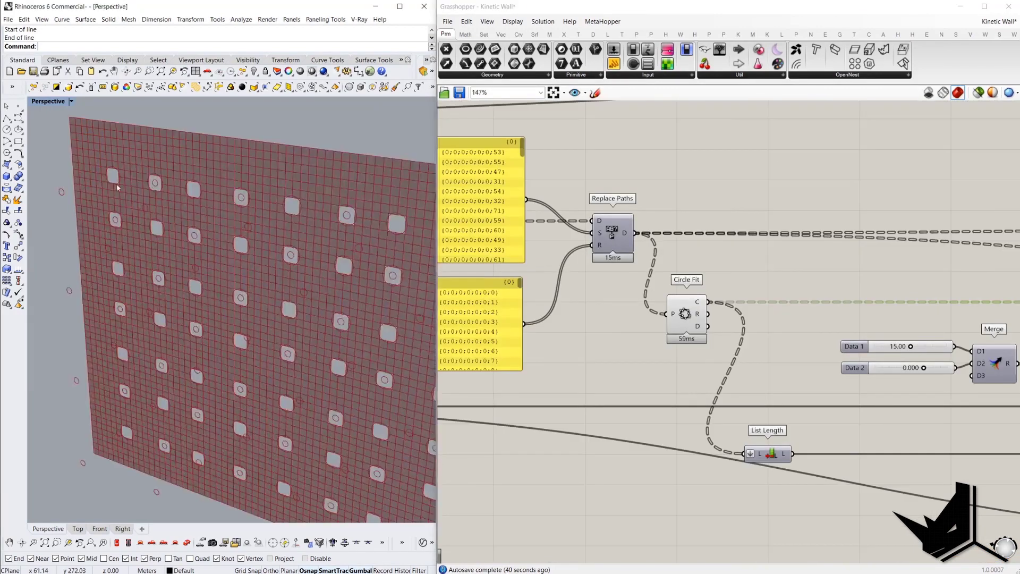
left_click(627, 245)
right_click(641, 170)
left_click_drag(641, 173, 642, 173)
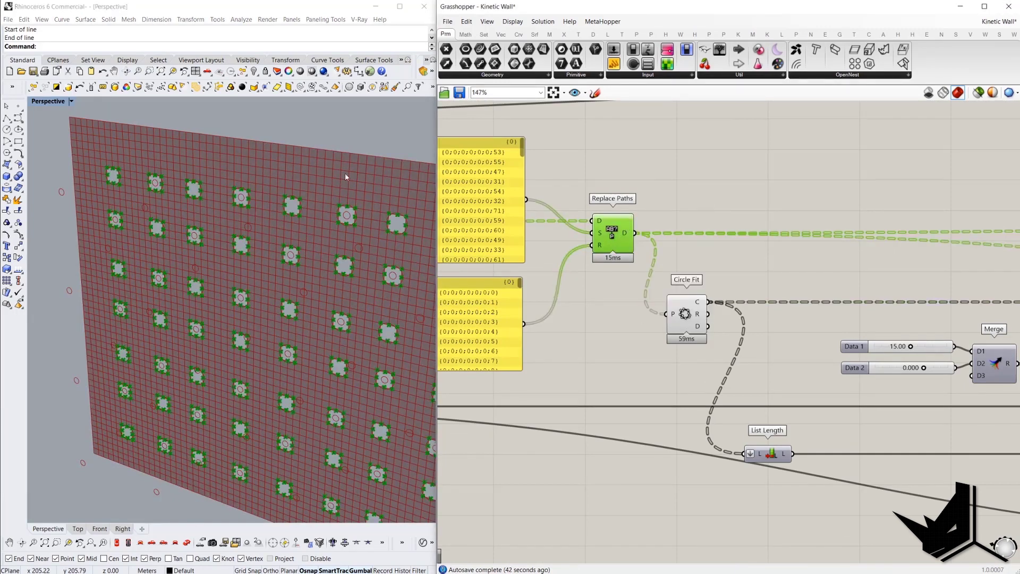
Examine the Replace Paths points at the wall openings against the scaled circles in front of them.
scroll(139, 165, "up", 5)
scroll(139, 166, "down", 6)
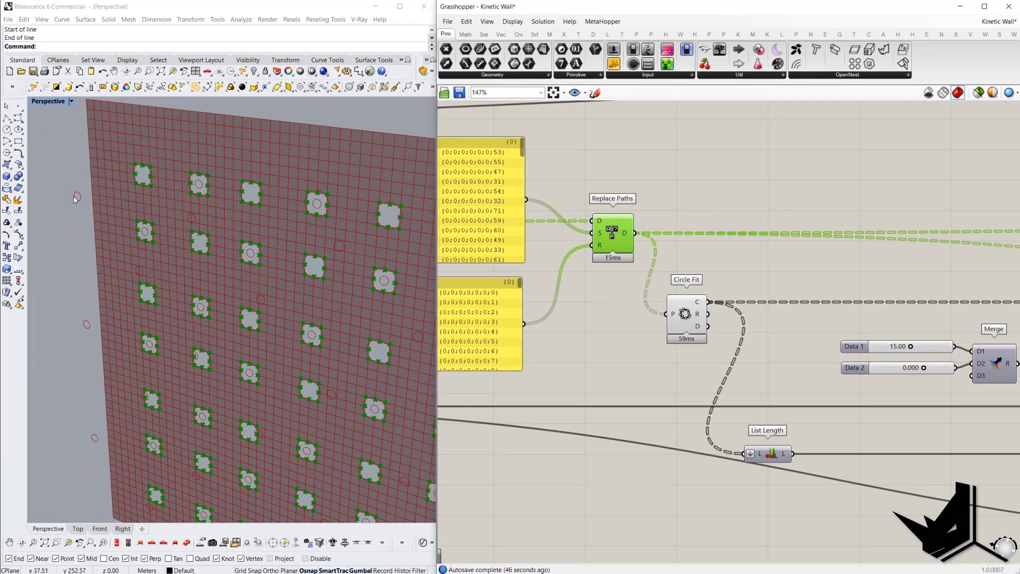
scroll(75, 198, "down", 3)
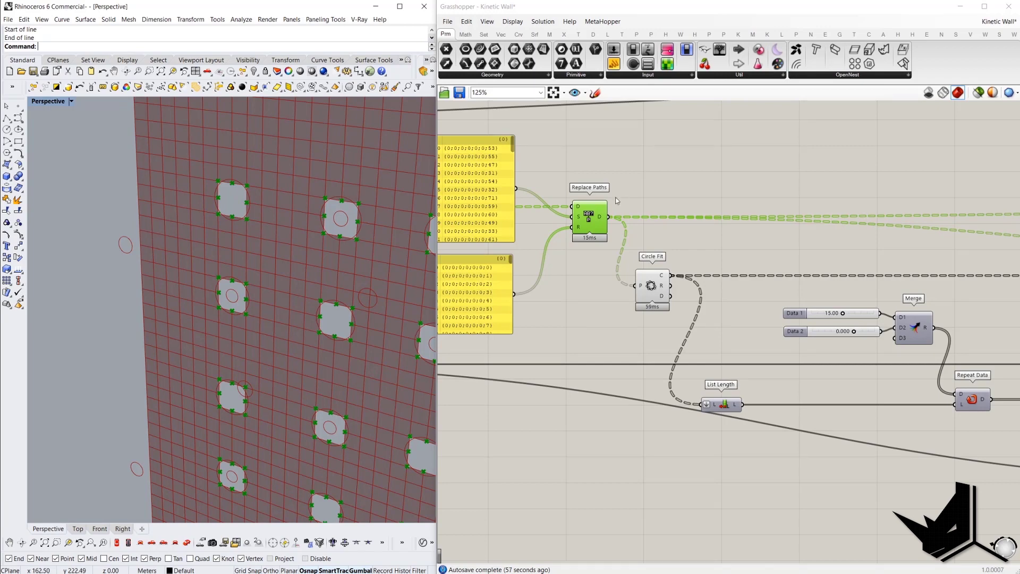
scroll(615, 199, "down", 5)
scroll(754, 226, "up", 5)
Turn on the preview of the Curve Closest Point component that feeds the Anchor targets.
left_click_drag(747, 319, 676, 167)
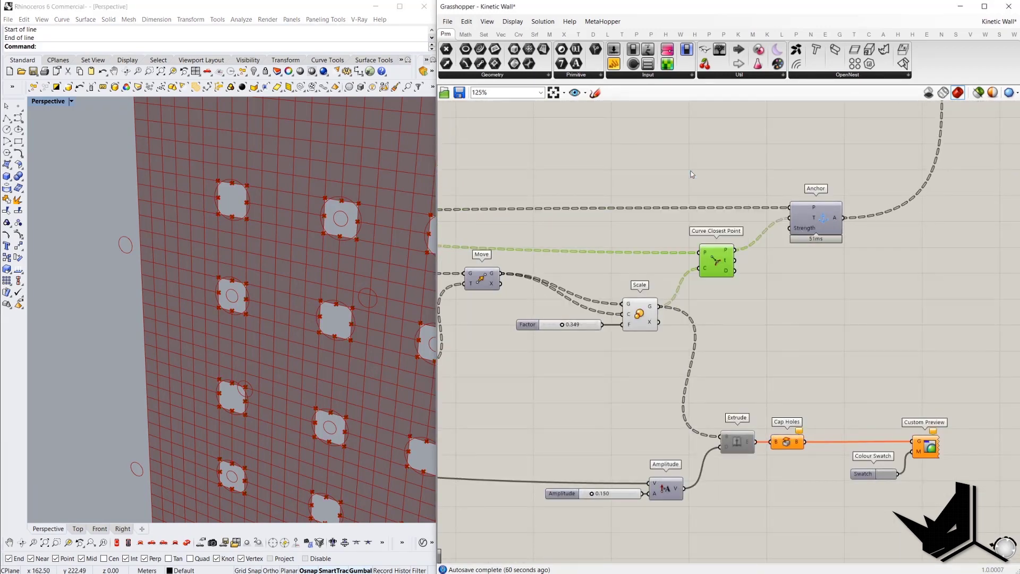
scroll(219, 208, "down", 6)
scroll(924, 246, "down", 5)
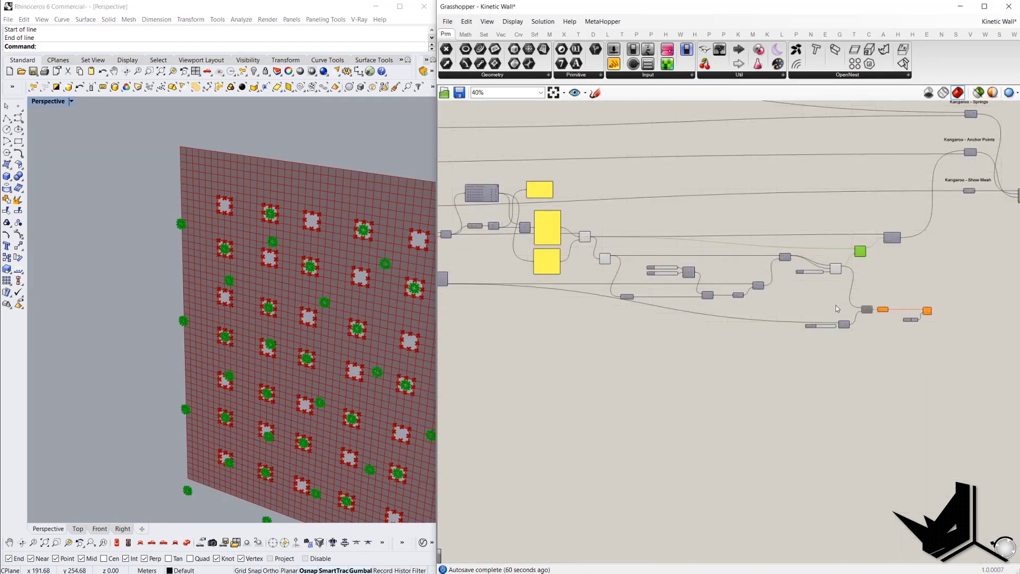
Turn off the preview of all components from Replace Paths through Scale.
left_click_drag(836, 304, 569, 177)
right_click(605, 155)
left_click(629, 168)
scroll(299, 228, "up", 7)
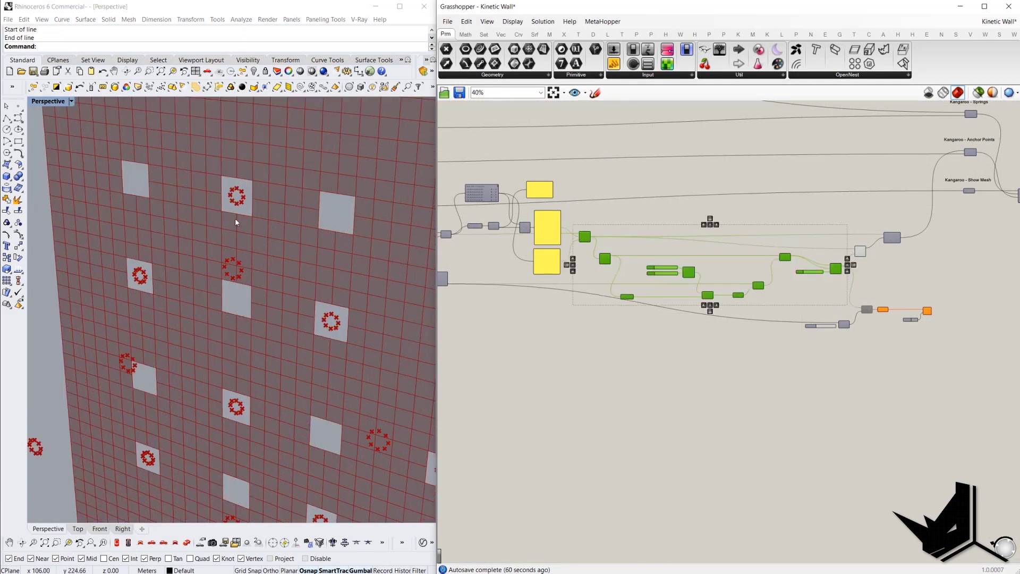
Examine the closest points on the circles around the openings, close up and across the whole wall.
left_click(164, 215)
scroll(273, 183, "down", 7)
right_click_drag(274, 186, 205, 239)
scroll(205, 240, "up", 3)
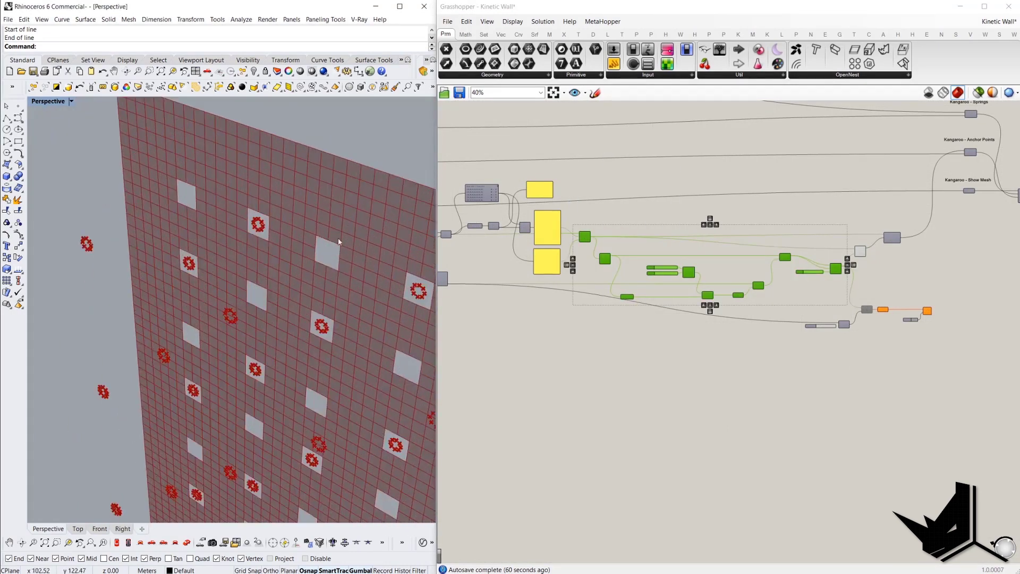
scroll(983, 247, "up", 4)
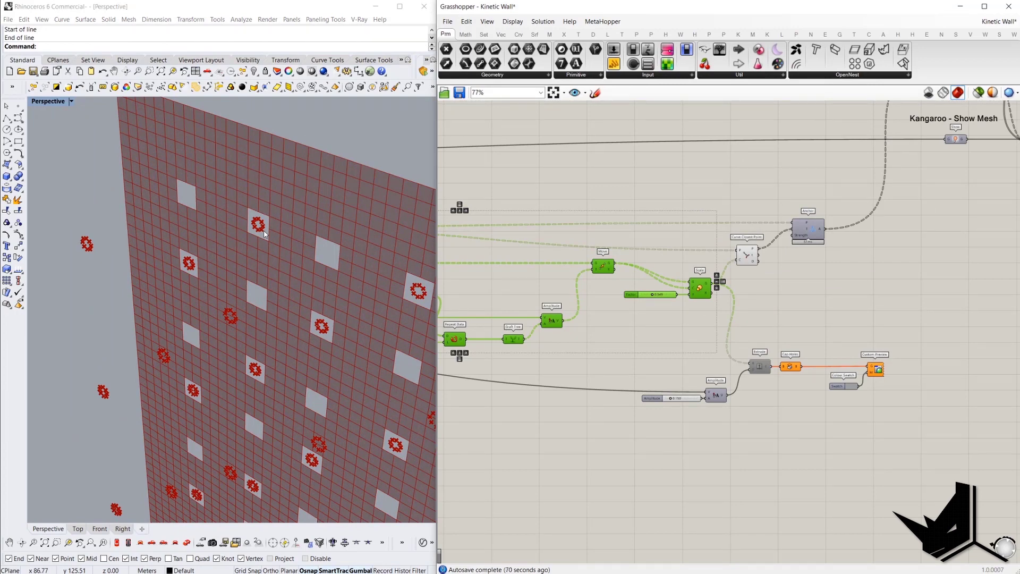
scroll(800, 270, "down", 4)
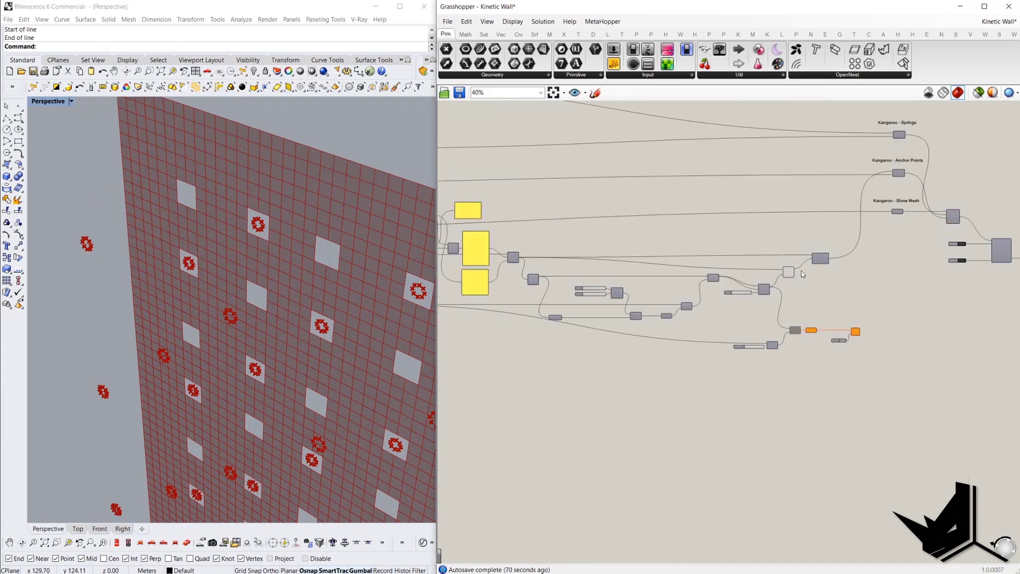
scroll(206, 202, "down", 5)
scroll(271, 209, "up", 3)
mouse_move(271, 210)
right_mouse_down()
mouse_move(223, 215)
mouse_move(265, 217)
right_mouse_up()
scroll(657, 253, "up", 8)
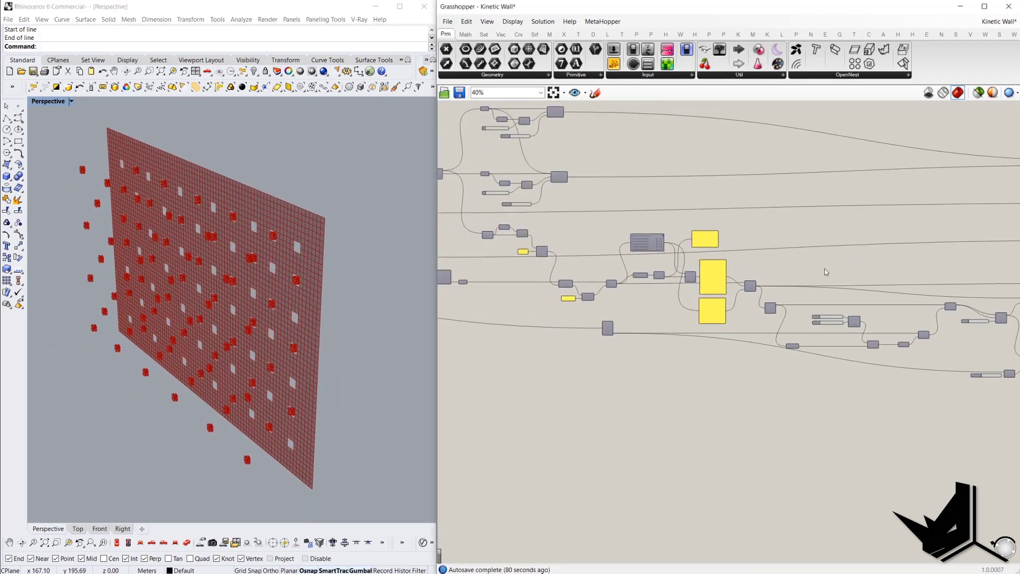
Select the Curve Closest Point component and check its highlighted target points across the wall.
left_click(618, 343)
right_click_drag(204, 201, 256, 211)
scroll(355, 237, "up", 4)
scroll(352, 237, "down", 6)
scroll(332, 254, "up", 2)
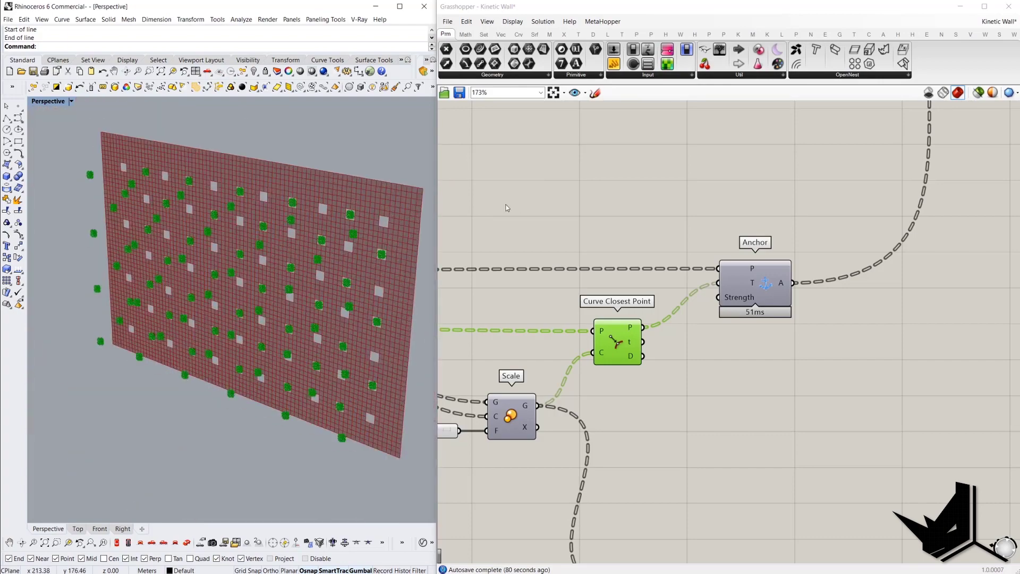
Return to the first anchor group of the definition and select the Closest Point component feeding its Anchor.
right_click_drag(568, 212, 718, 218)
scroll(720, 223, "down", 4)
right_click_drag(598, 213, 815, 248)
scroll(818, 253, "down", 5)
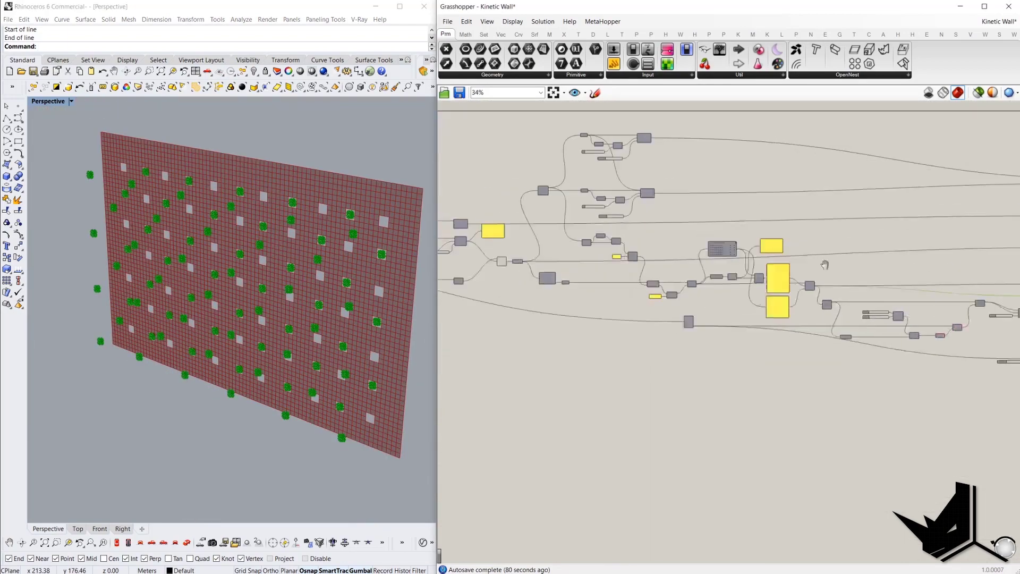
scroll(621, 151, "up", 4)
right_click_drag(680, 204, 785, 259)
scroll(866, 202, "down", 3)
scroll(789, 343, "up", 5)
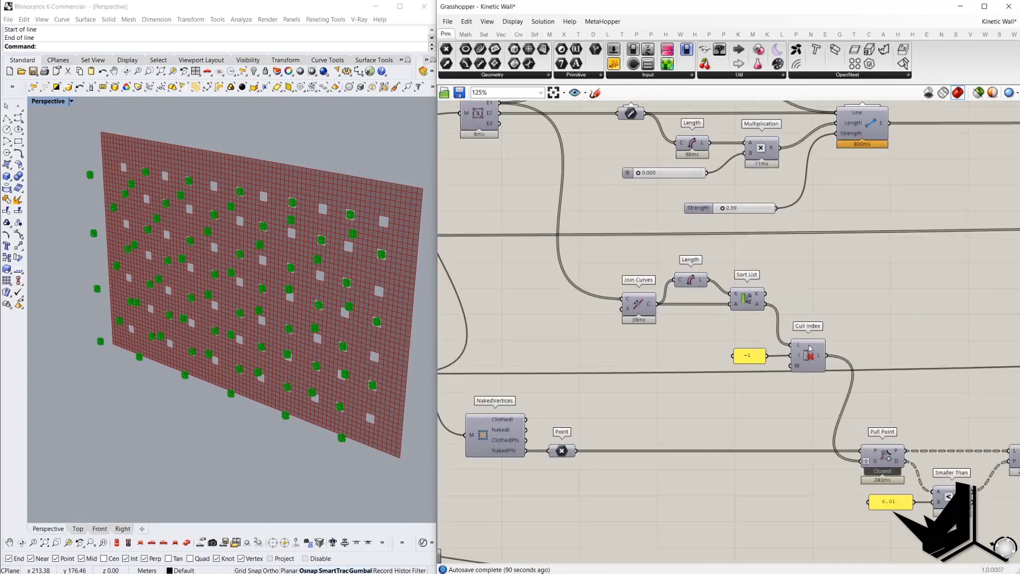
scroll(810, 346, "down", 6)
right_click_drag(559, 311, 745, 302)
scroll(744, 302, "up", 4)
scroll(745, 303, "up", 2)
left_click(736, 302)
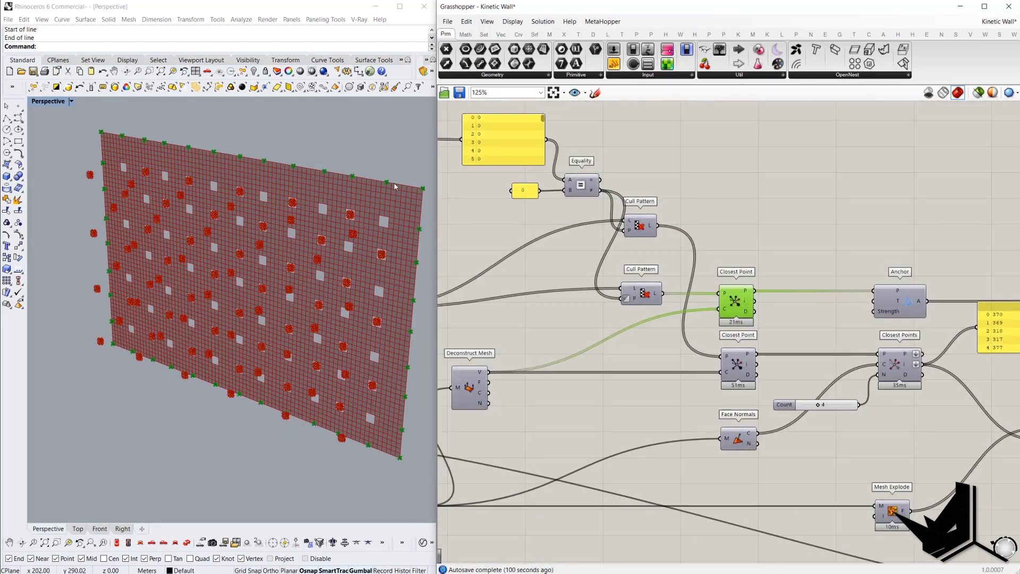
Examine the boundary anchor points along the outer edges of the wall.
right_click_drag(195, 152, 159, 153, "shift")
right_click_drag(270, 166, 307, 193)
scroll(307, 171, "up", 4)
scroll(278, 187, "down", 4)
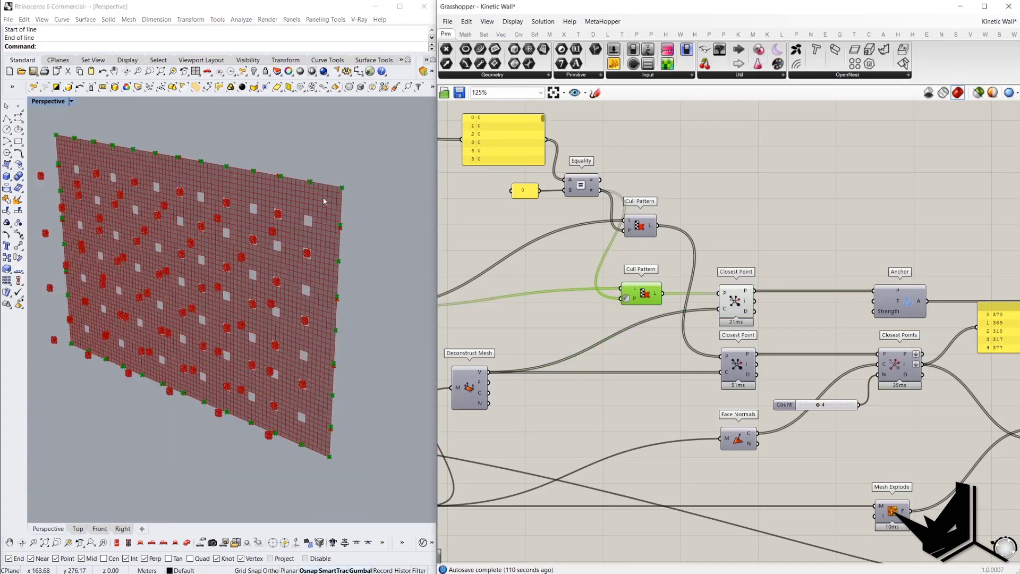
right_click_drag(285, 188, 302, 192)
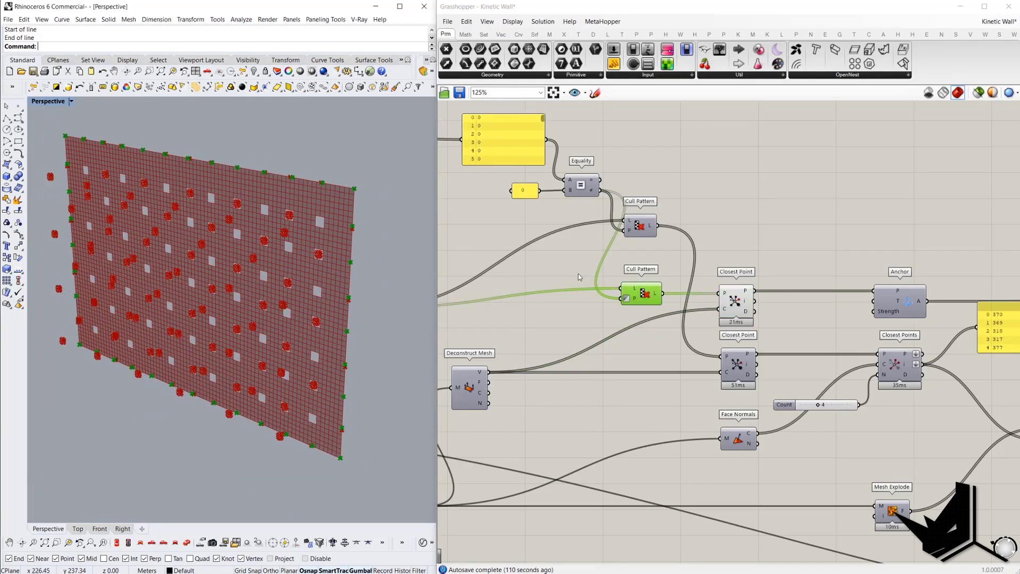
Compare the points of the lower Cull Pattern component with those of the Closest Point component it feeds.
left_click(737, 217)
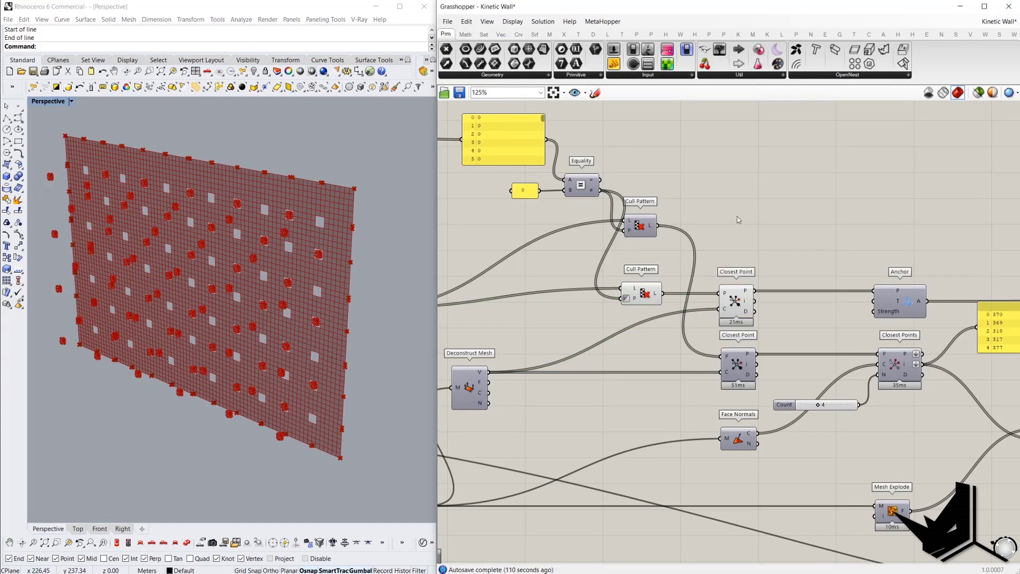
left_click(642, 293)
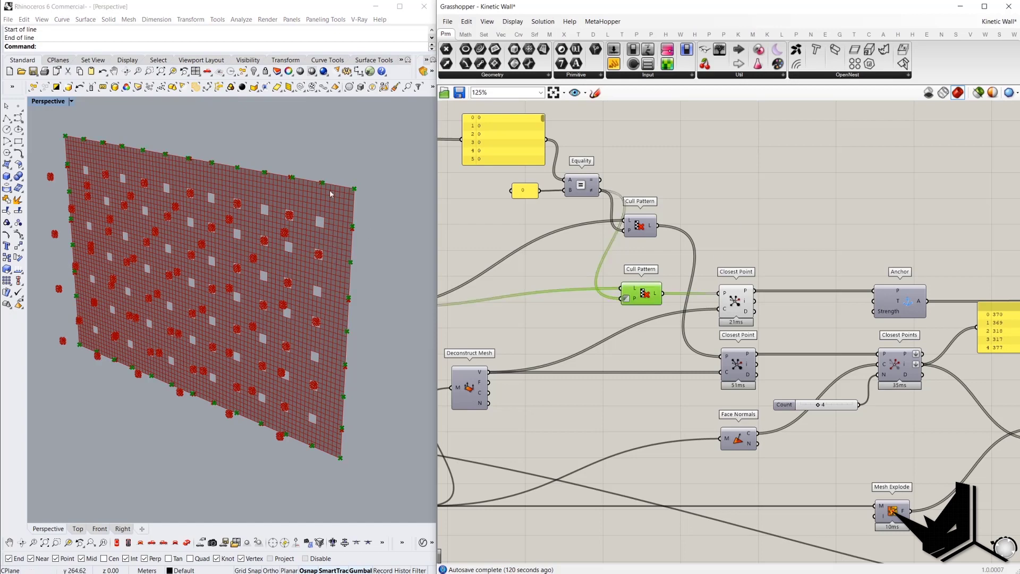
scroll(333, 244, "up", 3)
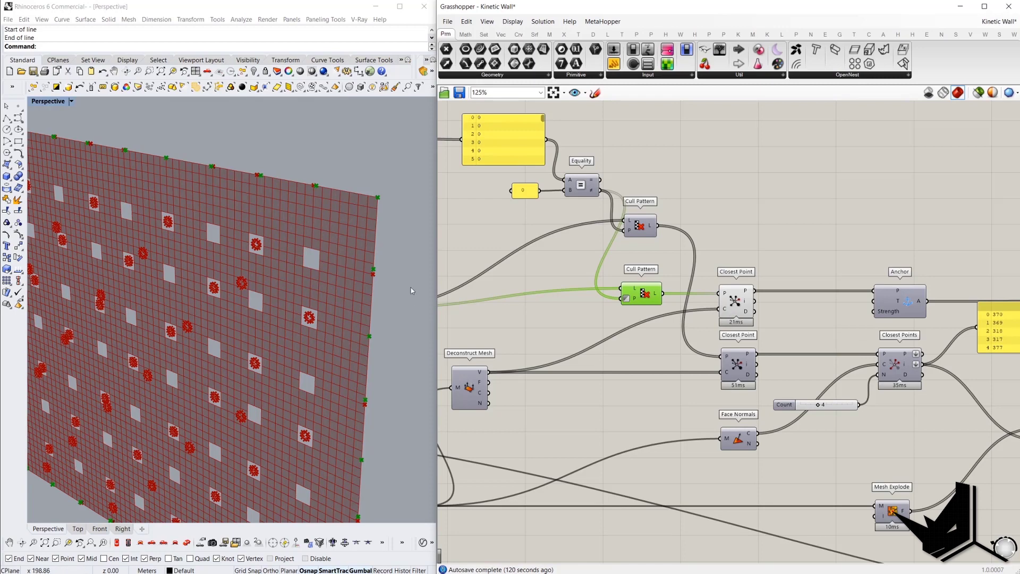
left_click(741, 304)
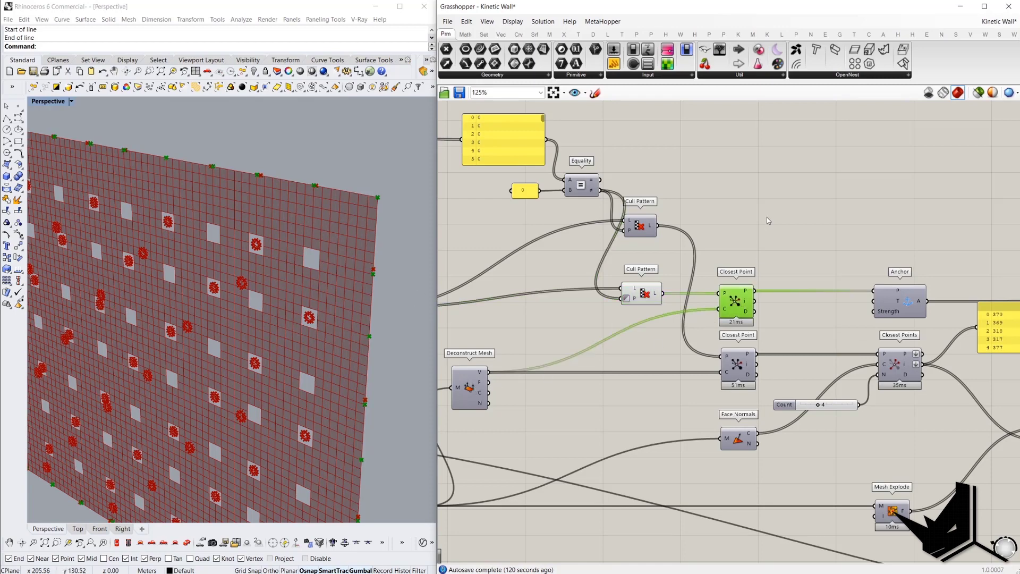
Turn off the preview of the lower Cull Pattern component that feeds Closest Point.
left_click(636, 294)
right_click(740, 205)
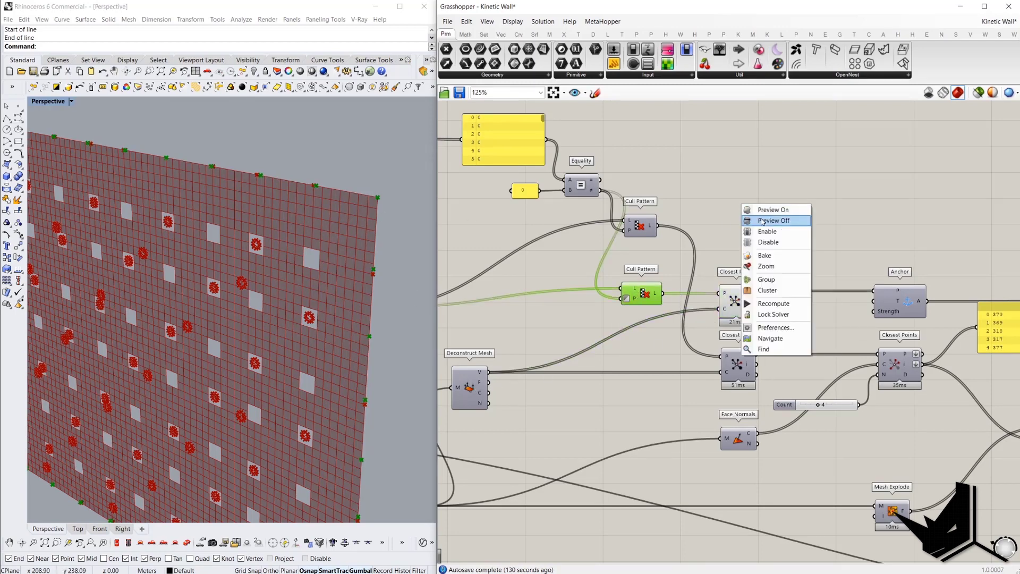
left_click(765, 220)
right_click_drag(323, 186, 290, 177, "shift")
scroll(288, 173, "up", 3)
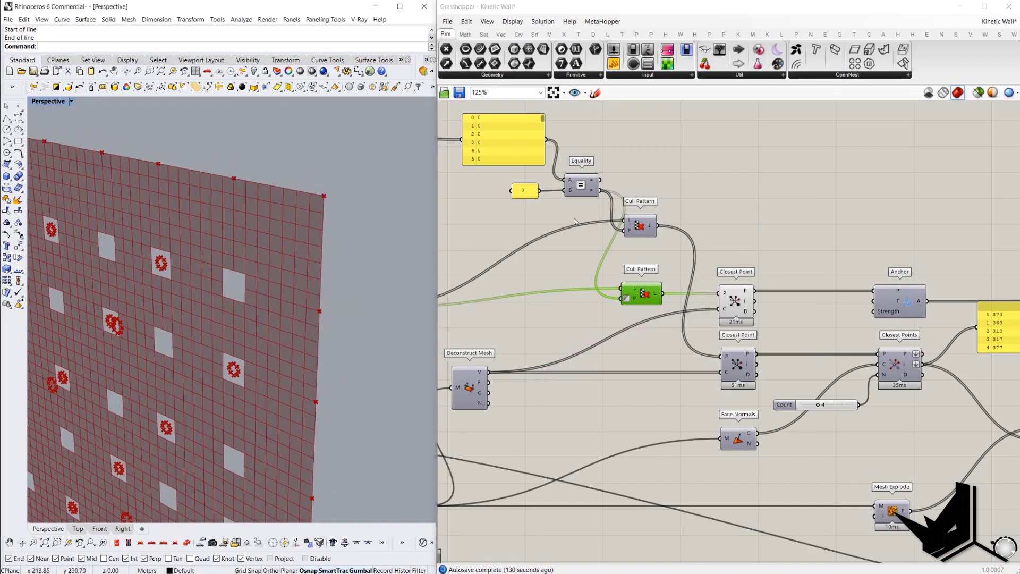
Select the Closest Point component feeding the boundary Anchor and examine its points around the entire wall.
left_click(739, 304)
scroll(340, 213, "down", 5)
mouse_move(340, 212)
right_mouse_down()
mouse_move(378, 210)
mouse_move(351, 197)
mouse_move(356, 189)
mouse_move(367, 202)
mouse_move(340, 218)
right_mouse_up()
scroll(356, 189, "up", 2)
scroll(356, 189, "down", 2)
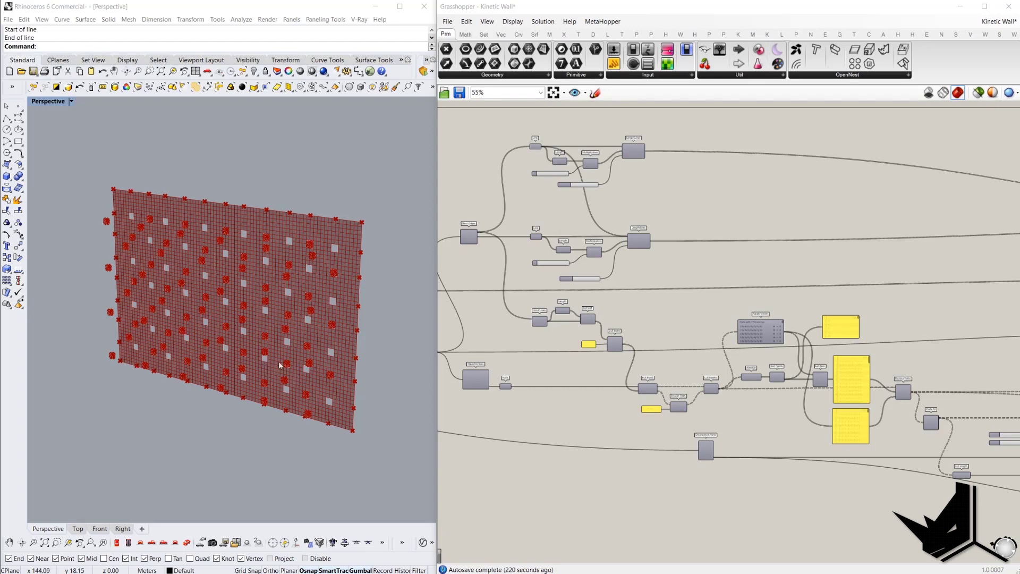
scroll(364, 224, "up", 3)
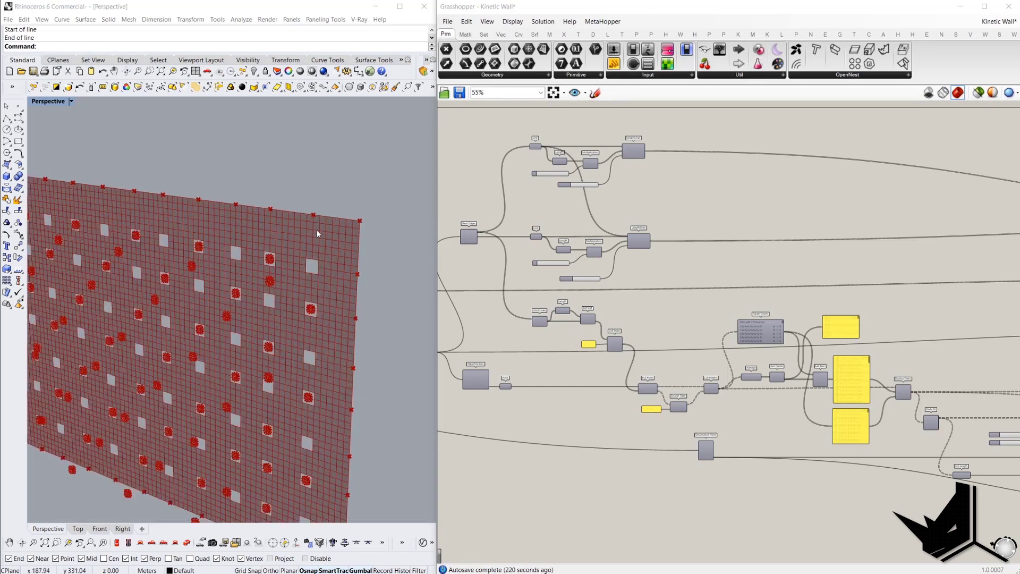
Examine how the Combine&Clean mesh feeds Mesh Edges and the two Length(Line) branches.
scroll(552, 404, "up", 5)
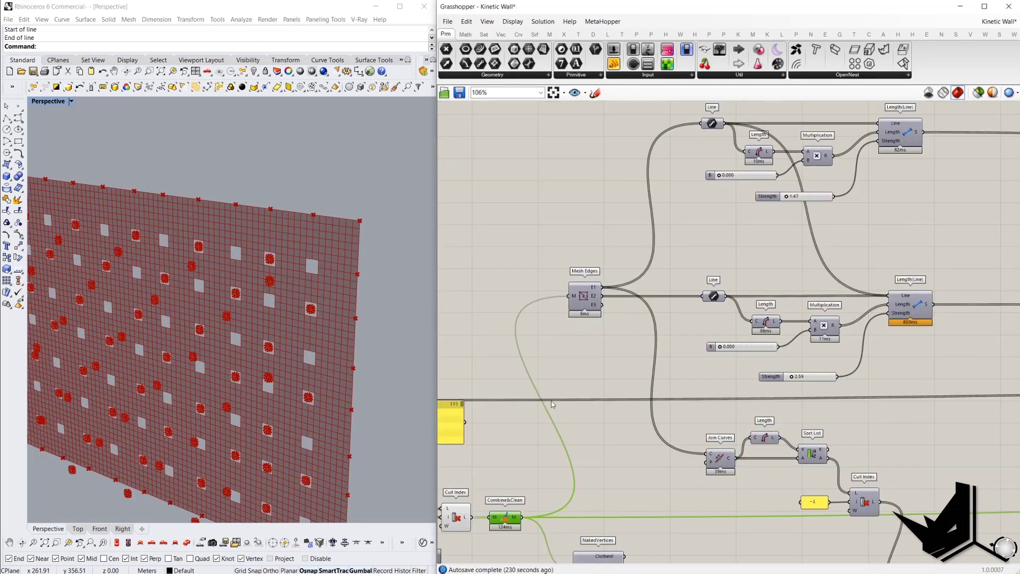
scroll(597, 294, "up", 2)
scroll(598, 295, "down", 2)
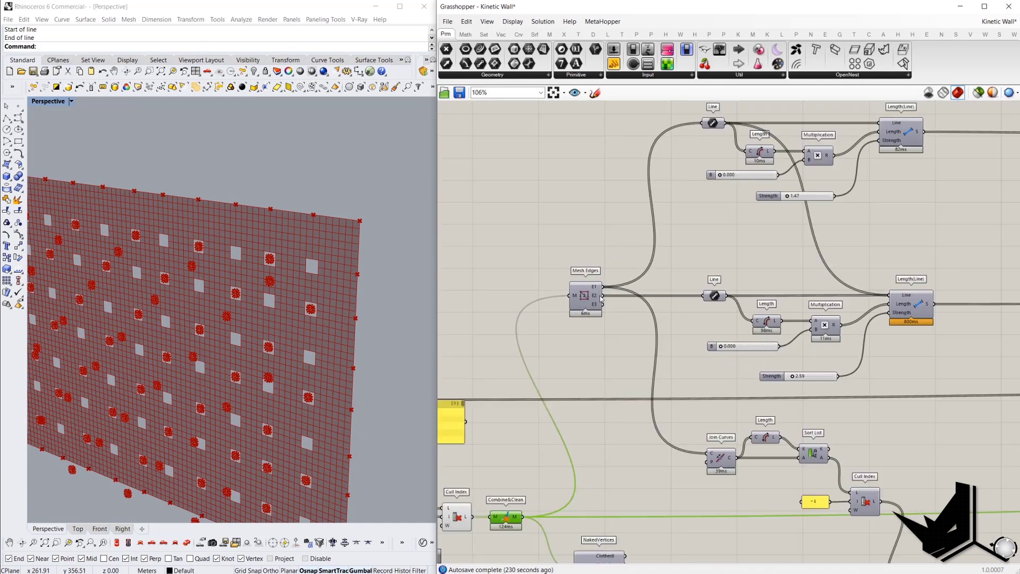
scroll(598, 293, "up", 2)
scroll(600, 285, "down", 2)
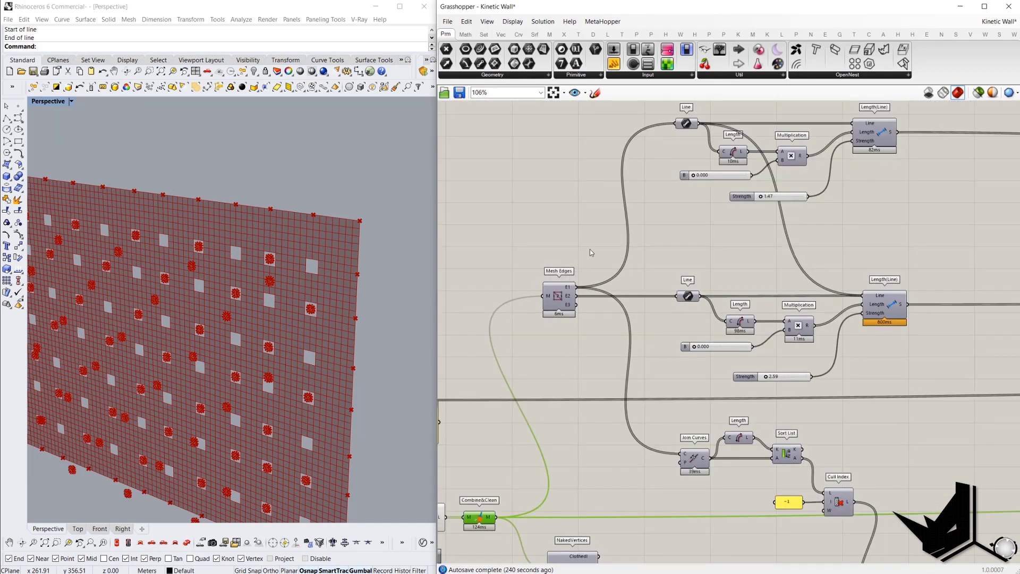
right_click_drag(573, 296, 548, 327)
mouse_move(543, 320)
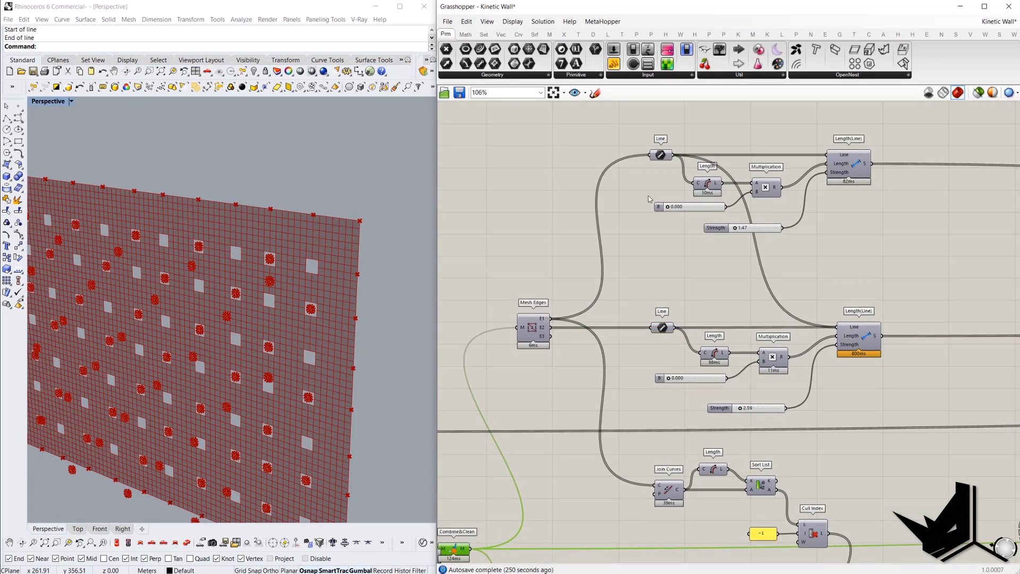
Turn on the preview of the upper Line component connected to Mesh Edges and examine its edges on the wall.
left_click(661, 154)
middle_click(612, 125)
left_click(622, 131)
scroll(339, 258, "down", 3)
scroll(326, 263, "up", 3)
right_click_drag(304, 278, 313, 231, "shift")
scroll(322, 232, "down", 3)
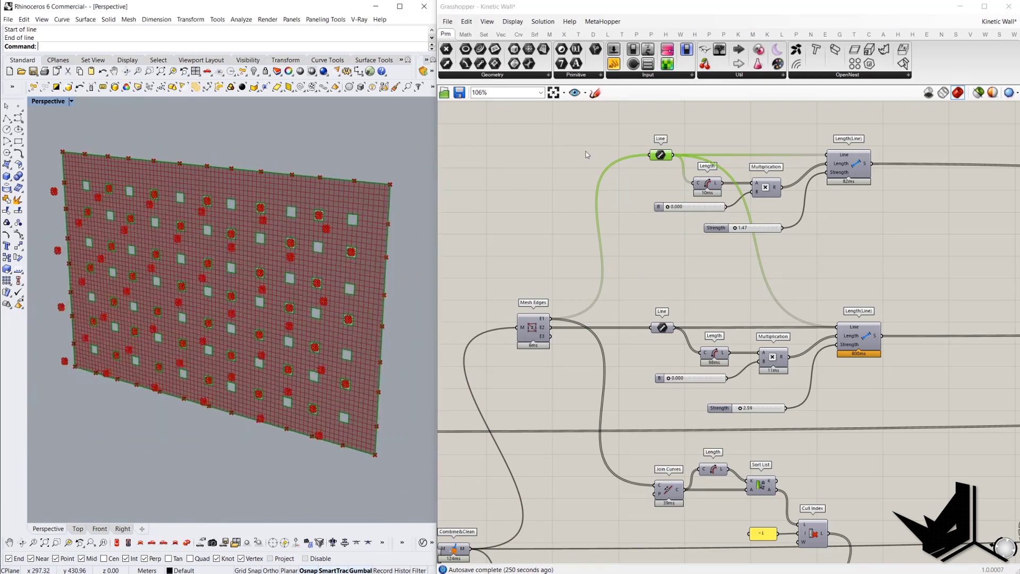
Locate the upper branch's Length(Line) component within the Kangaroo Goals-Lin category.
scroll(585, 151, "up", 3)
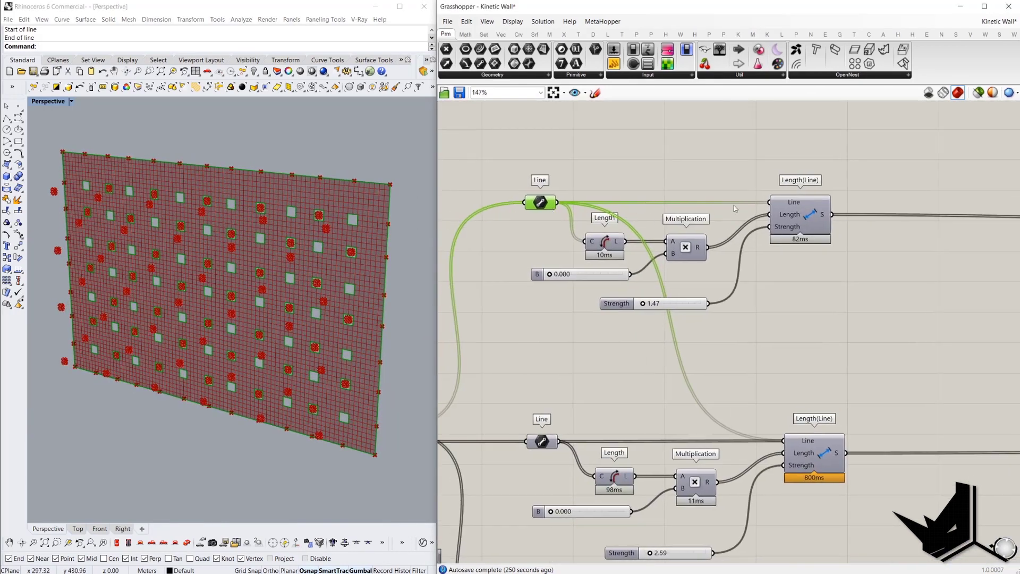
mouse_move(808, 214)
left_click(805, 218, "ctrl+alt")
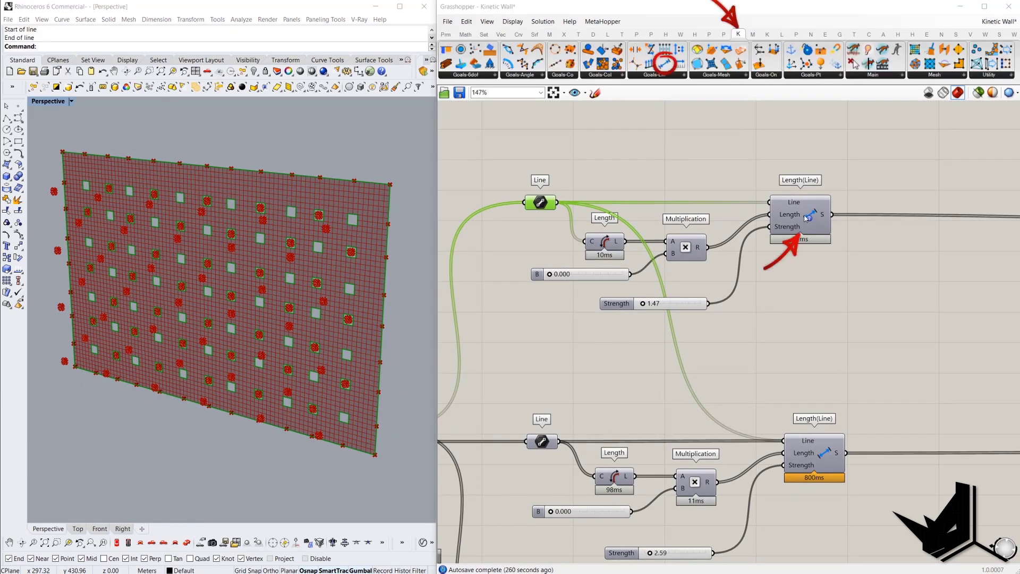
left_click(717, 138)
left_click(660, 75)
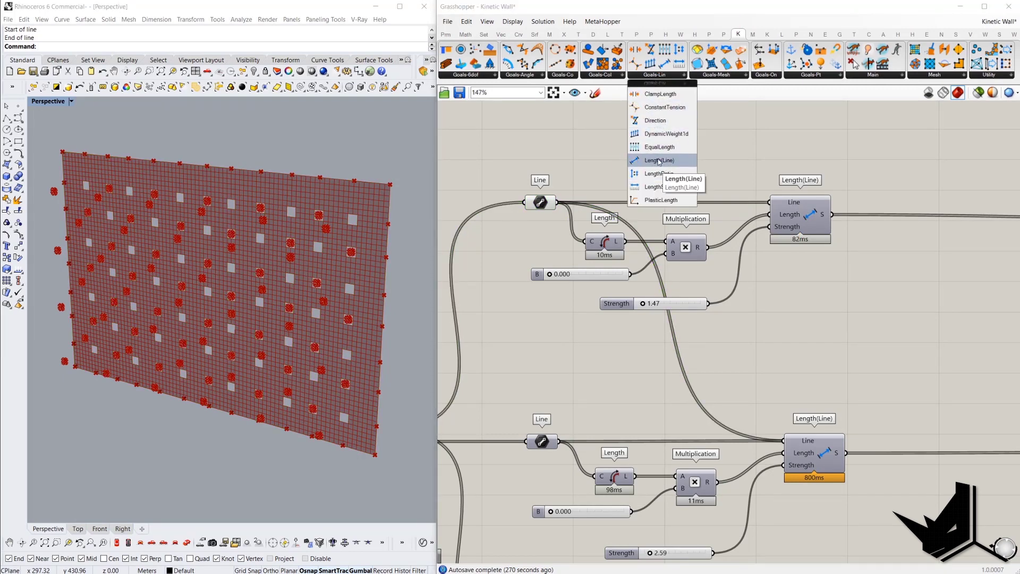
left_click(715, 191)
Move the upper branch's Length component slightly away from Multiplication, clear of the wire crossing it.
right_click_drag(717, 191, 747, 202)
scroll(801, 340, "down", 1)
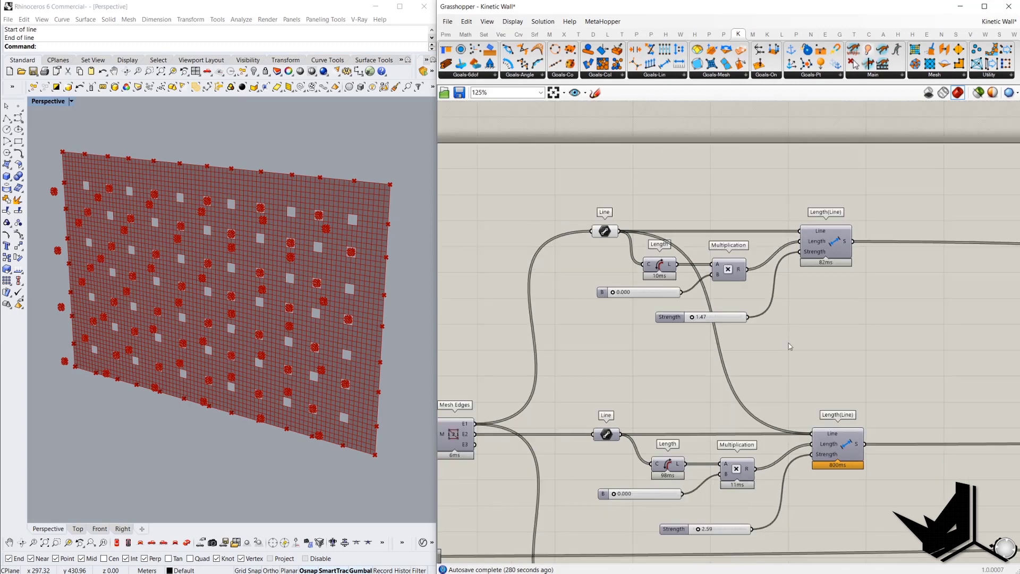
right_click_drag(789, 346, 787, 320)
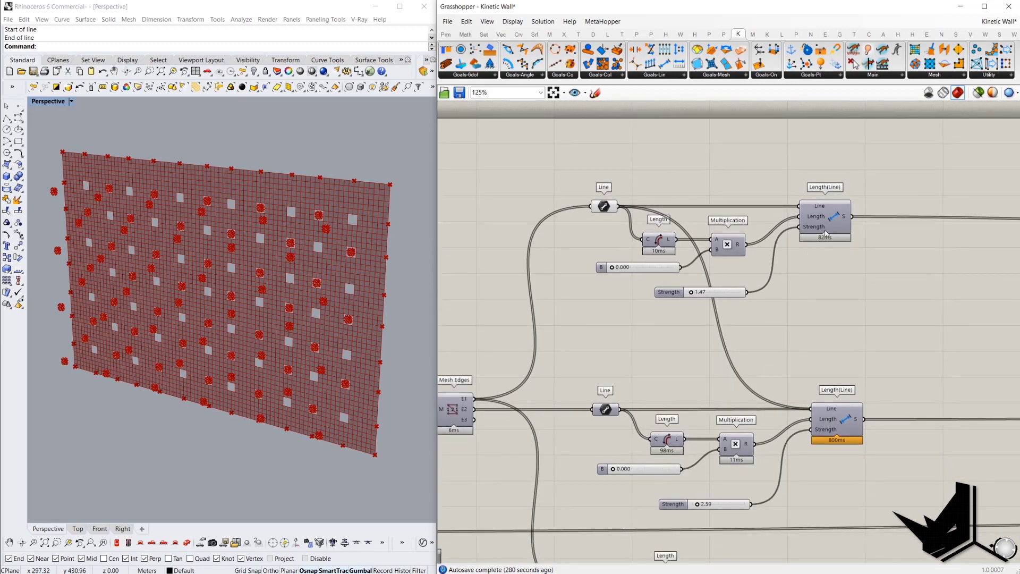
scroll(822, 232, "up", 2)
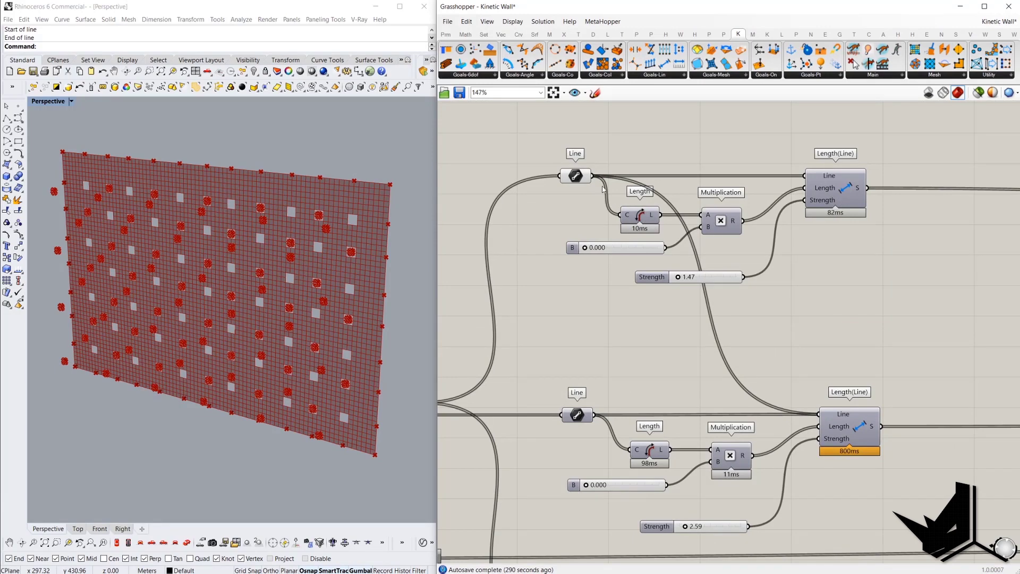
left_click_drag(641, 218, 625, 218)
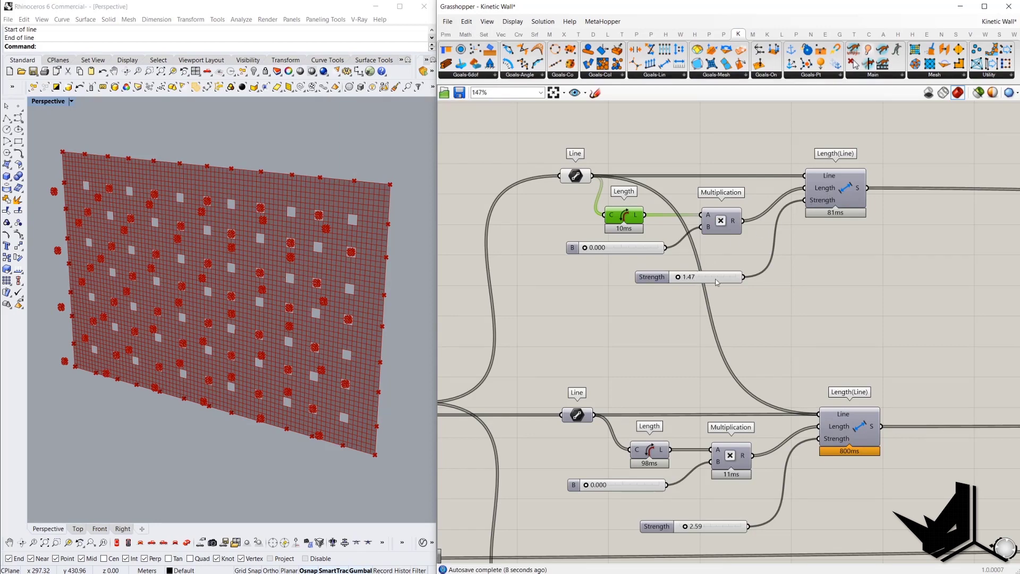
Turn on the preview of the lower Line component fed by Mesh Edges' E2 output and examine its edges on the wall.
right_click_drag(770, 305, 850, 192)
scroll(813, 219, "down", 1)
scroll(553, 283, "up", 2)
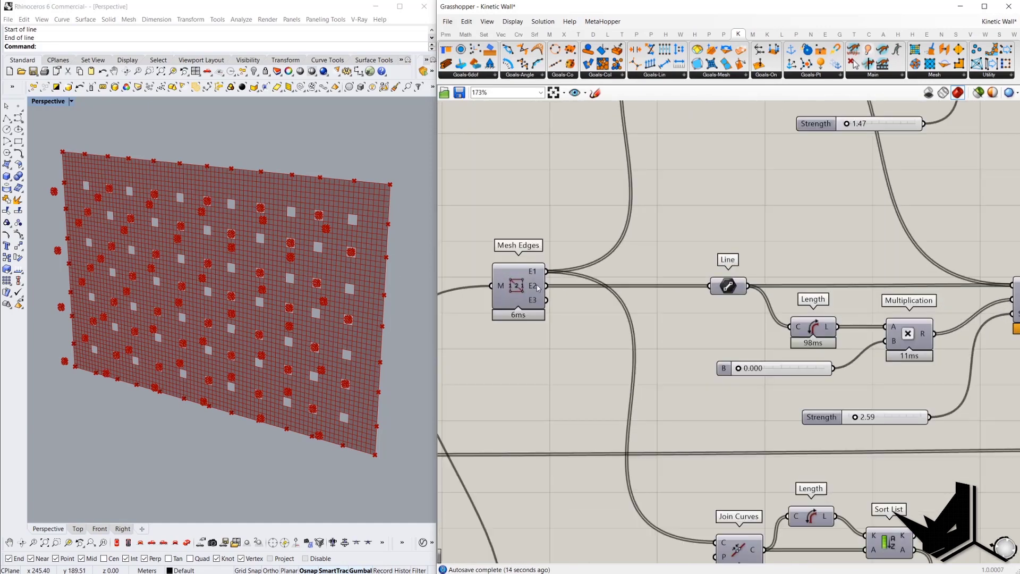
scroll(536, 288, "down", 1)
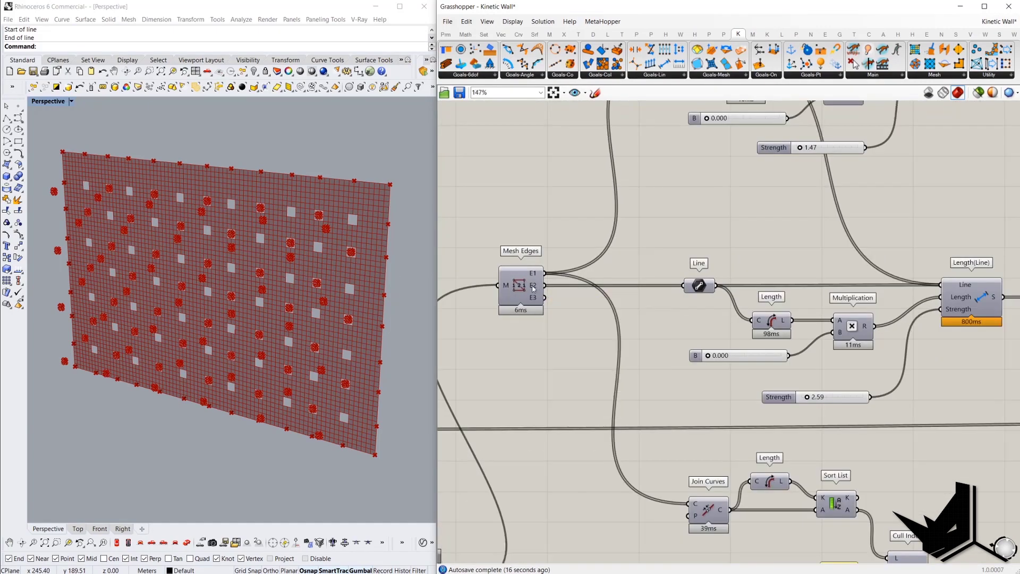
right_click_drag(539, 287, 471, 311)
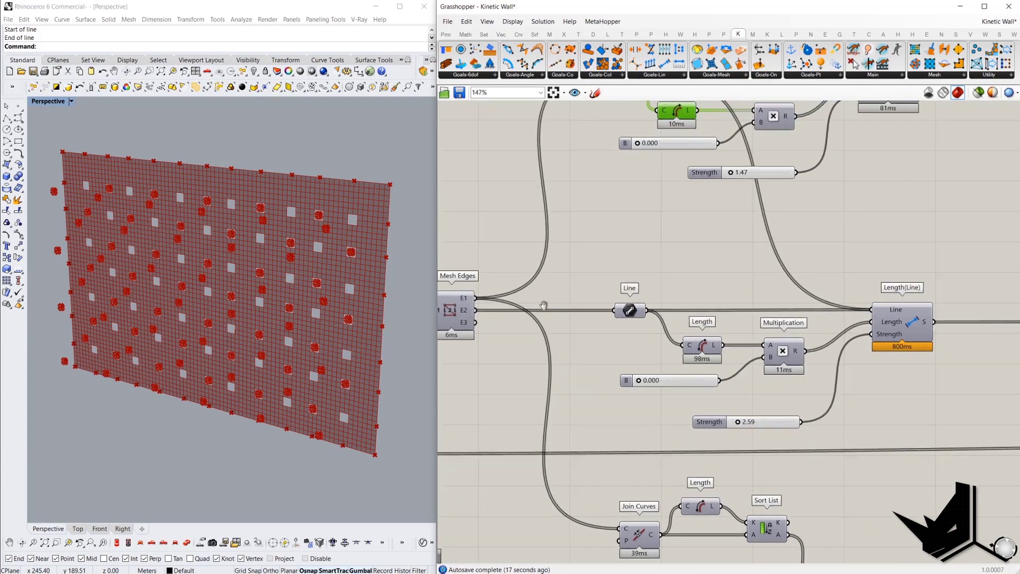
left_click(636, 313)
middle_click(636, 312)
left_click(663, 276)
right_click_drag(365, 237, 325, 233)
scroll(367, 184, "up", 5)
scroll(356, 216, "down", 5)
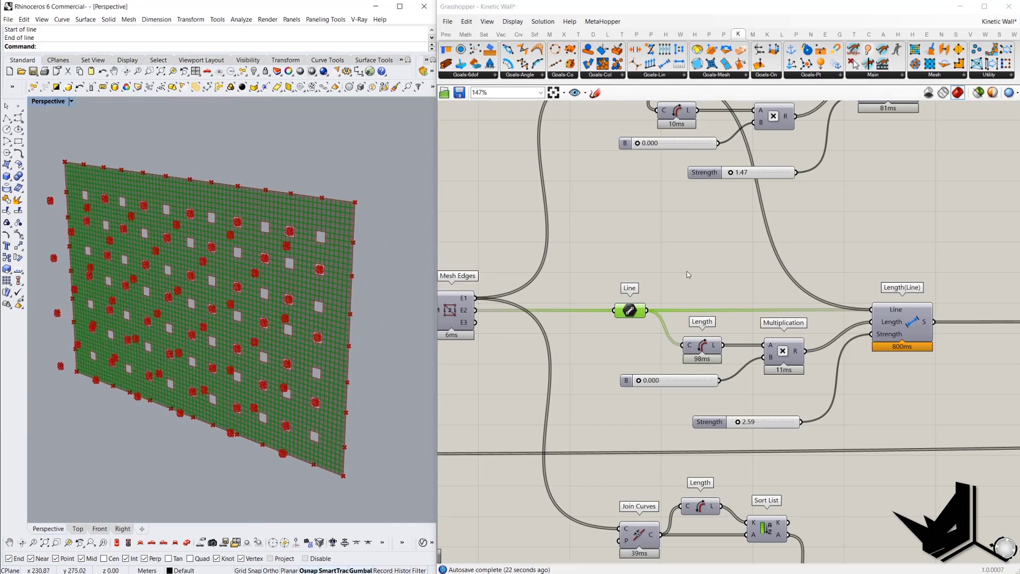
right_click_drag(687, 274, 585, 261)
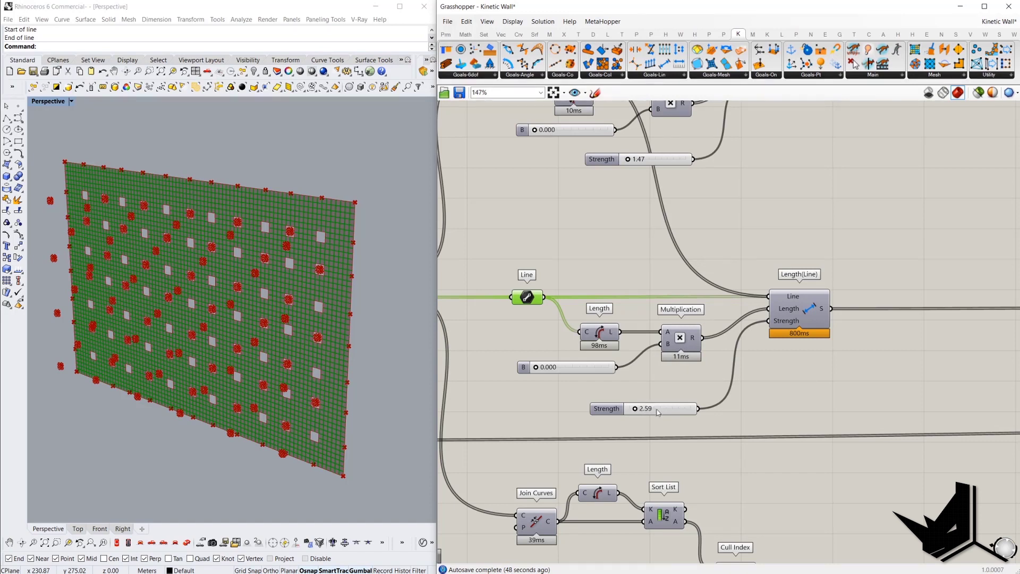
Trace both Length(Line) outputs to the Kangaroo - Springs Merge component and highlight that group.
left_click(680, 225)
scroll(741, 234, "down", 3)
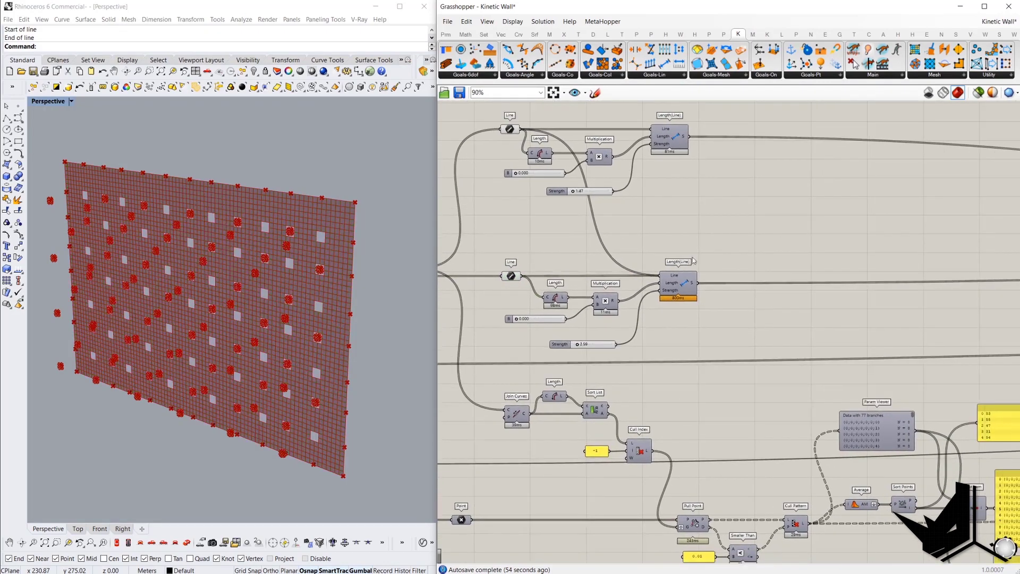
right_click_drag(702, 263, 607, 239)
scroll(608, 245, "down", 3)
scroll(571, 204, "down", 4)
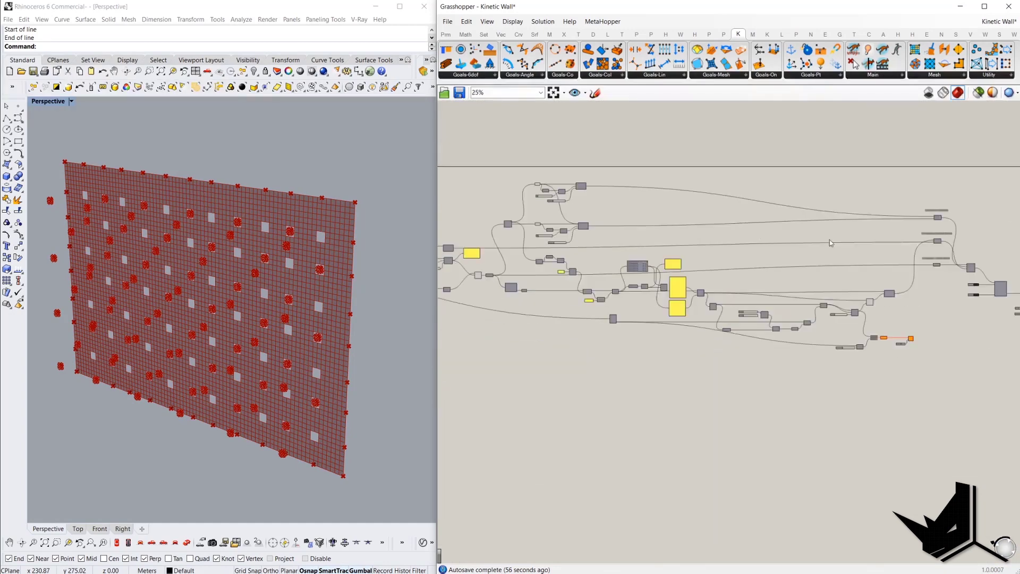
right_click_drag(963, 220, 828, 222)
scroll(829, 222, "up", 4)
scroll(774, 214, "up", 4)
left_click_drag(670, 147, 872, 255)
scroll(872, 254, "down", 5)
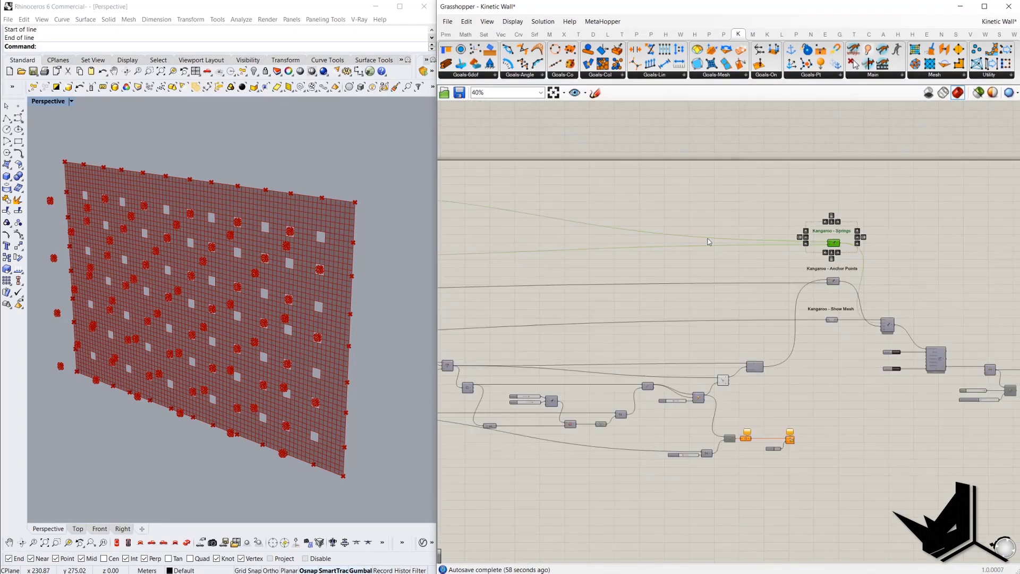
right_click_drag(542, 229, 830, 249)
scroll(542, 227, "up", 5)
scroll(558, 268, "down", 5)
right_click_drag(888, 283, 550, 257)
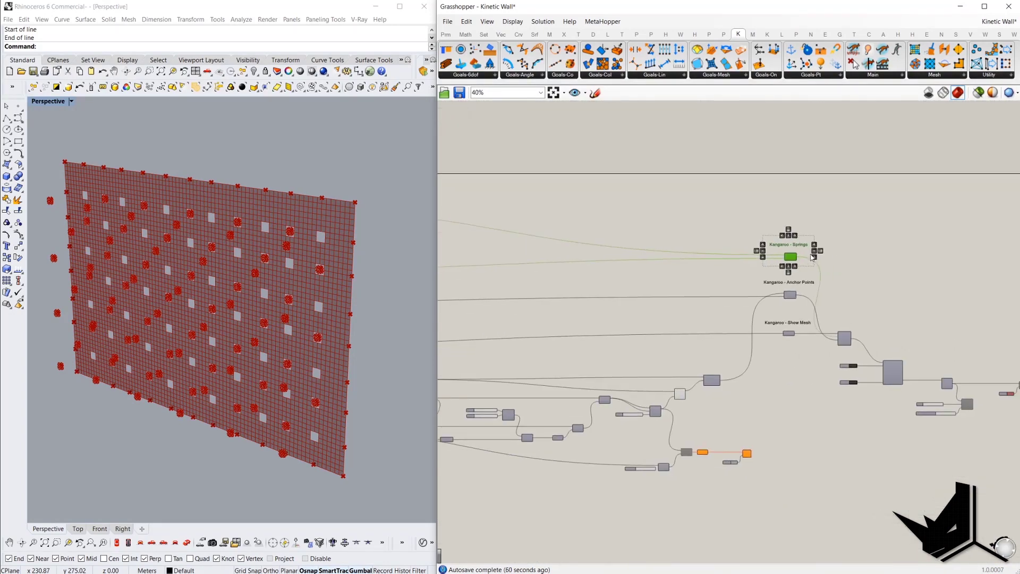
scroll(809, 255, "up", 5)
Follow the inputs of the Kangaroo - Anchor Points Merge back toward the circle target part of the definition.
left_click(878, 322)
right_click_drag(827, 314, 843, 250)
scroll(843, 250, "up", 2)
right_click_drag(659, 297, 729, 238)
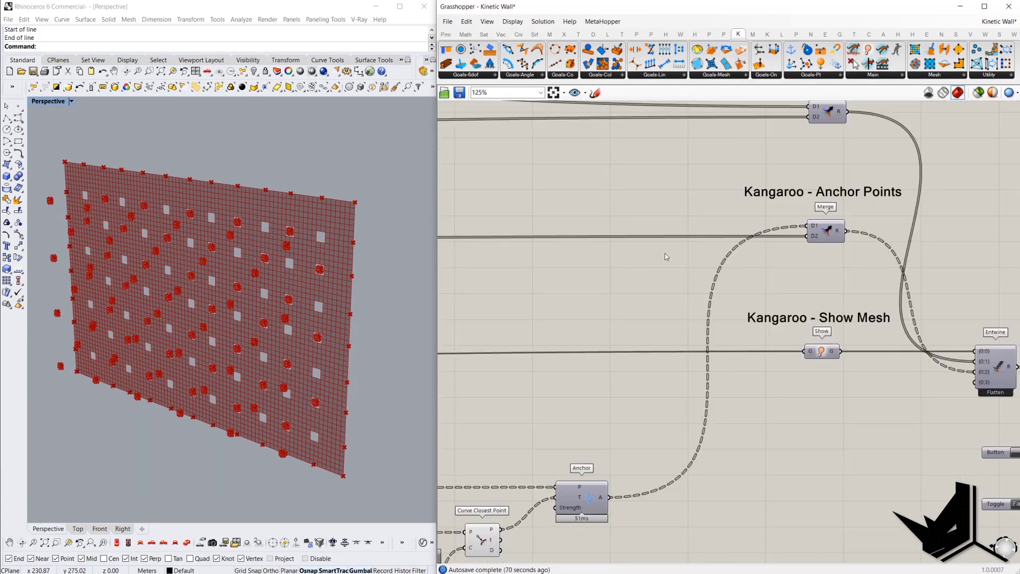
right_click_drag(569, 306, 740, 250)
scroll(742, 253, "down", 5)
right_click_drag(622, 255, 829, 260)
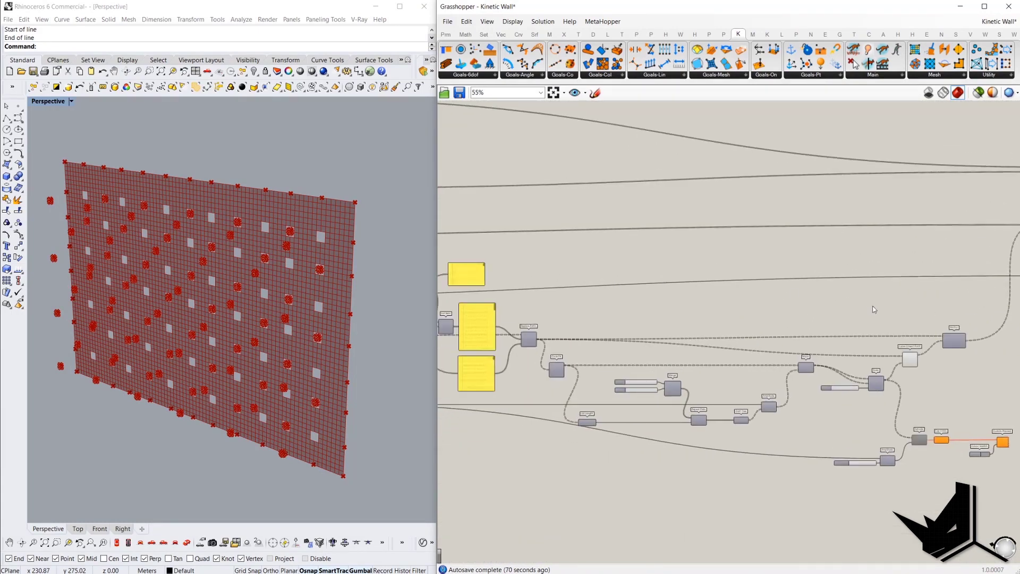
Examine the Anchor component fed by Curve Closest Point and locate it within the Kangaroo Goals-Pt category.
right_click_drag(961, 340, 703, 307)
scroll(703, 307, "up", 5)
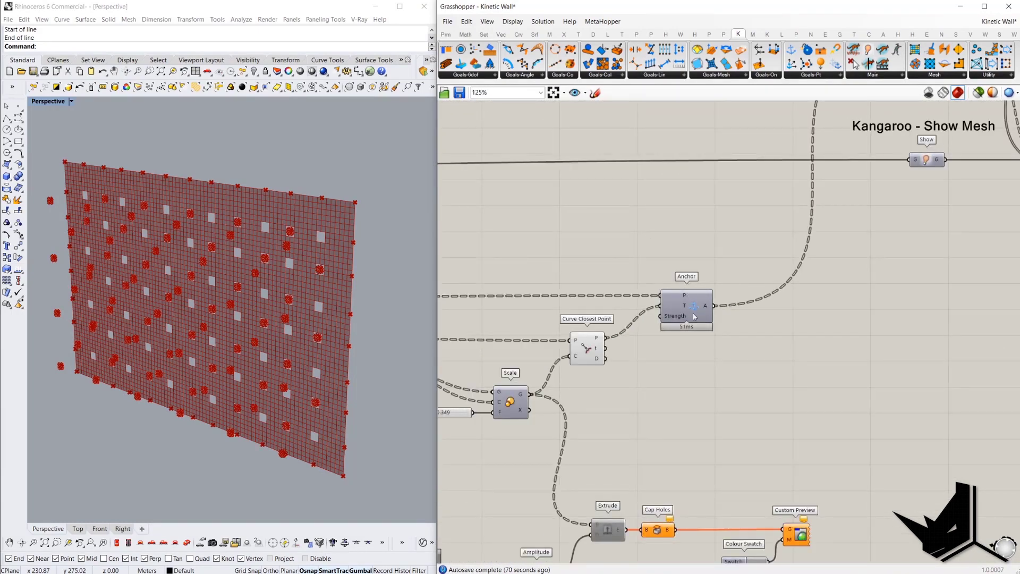
scroll(686, 312, "up", 2)
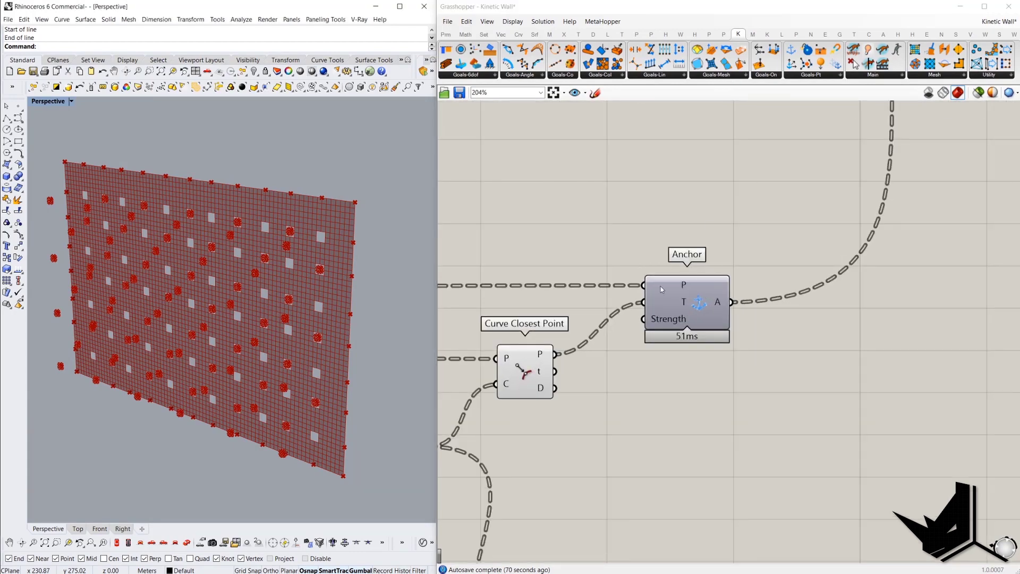
left_click(813, 76)
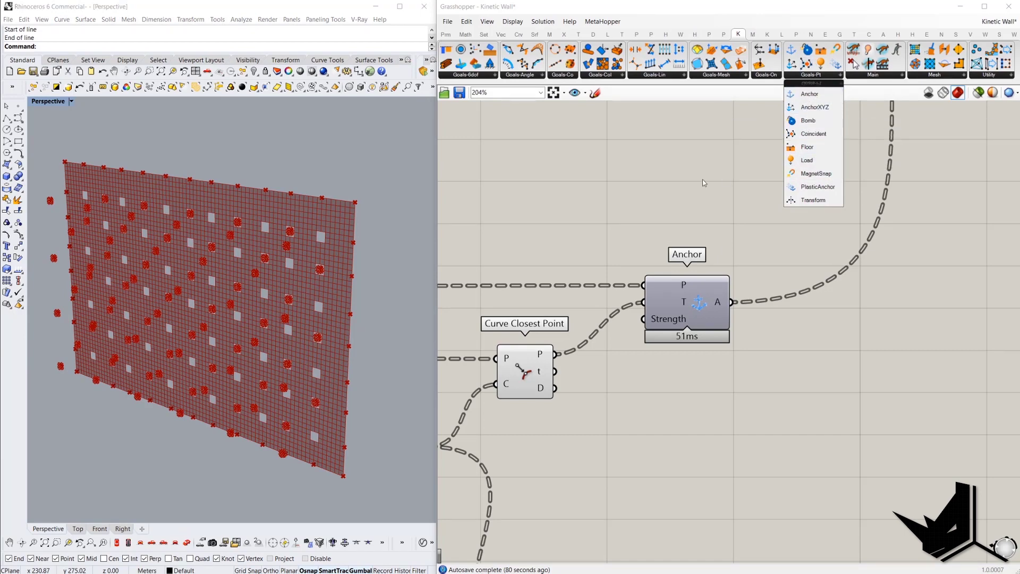
right_click_drag(695, 252, 826, 240)
scroll(811, 273, "down", 3)
scroll(812, 278, "up", 2)
left_click(813, 278)
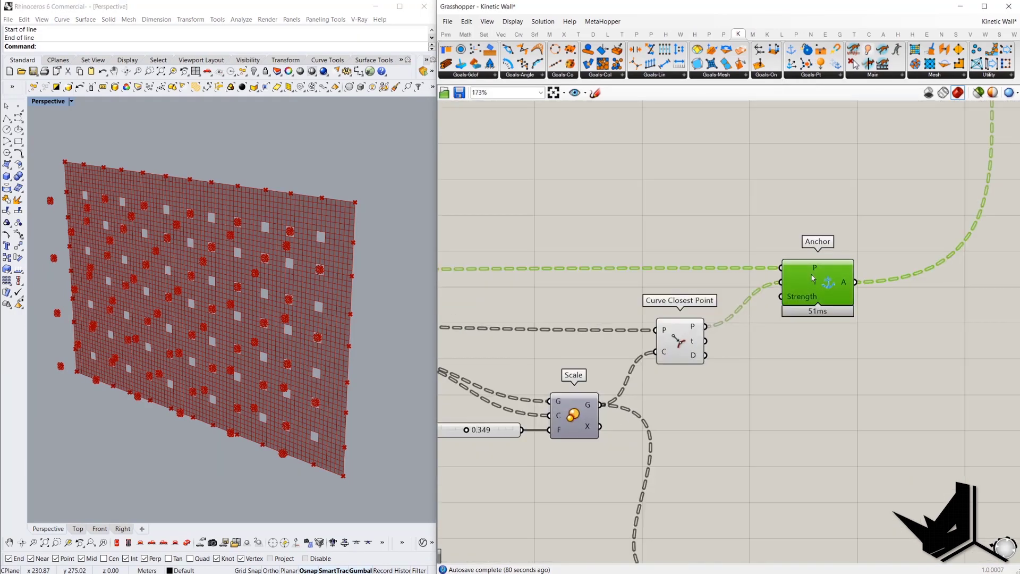
Highlight the Curve Closest Point component and inspect its target points around the wall's openings.
left_click(684, 331)
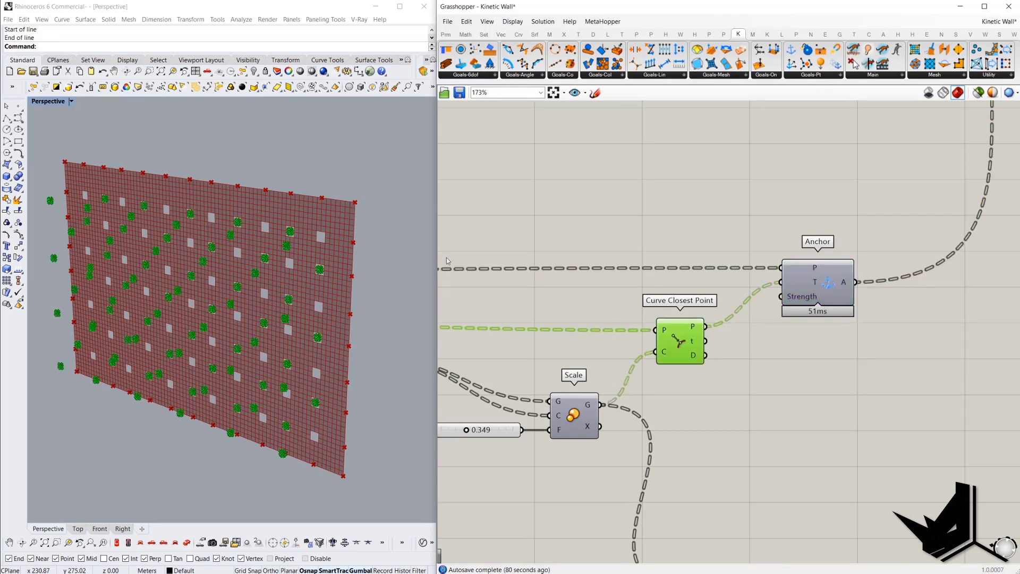
scroll(295, 256, "up", 3)
scroll(294, 255, "up", 2)
scroll(562, 269, "down", 5)
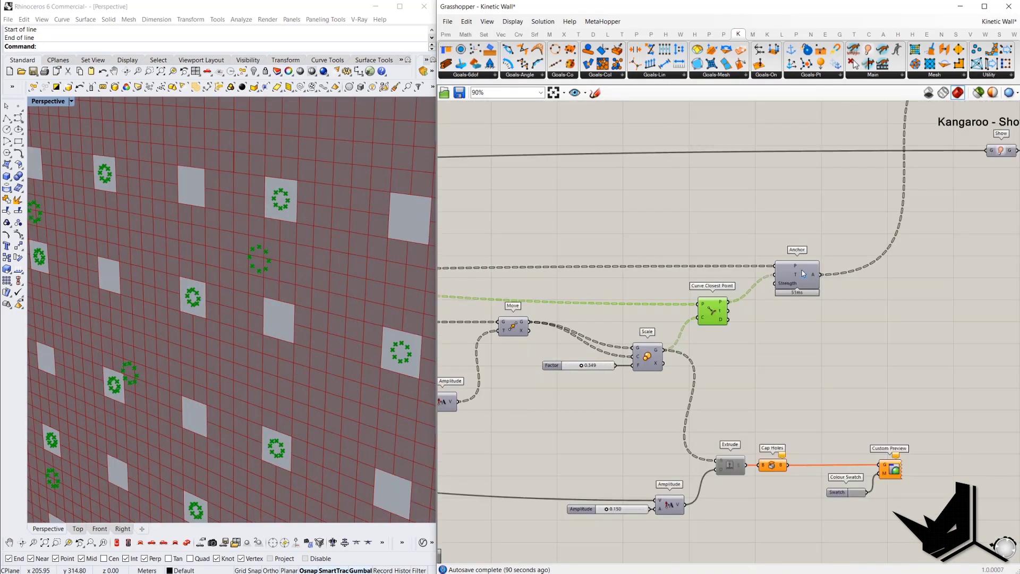
Turn on the preview of the Replace Paths component and examine its points around the wall's square openings.
right_click_drag(561, 267, 763, 264)
scroll(748, 272, "up", 5)
left_click(618, 250)
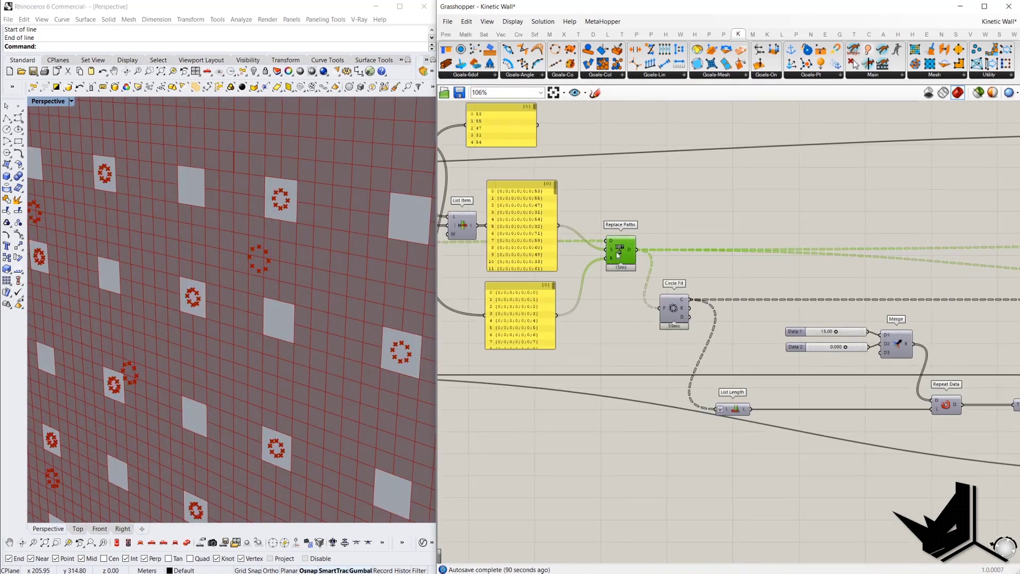
right_click(651, 188)
left_click(662, 195)
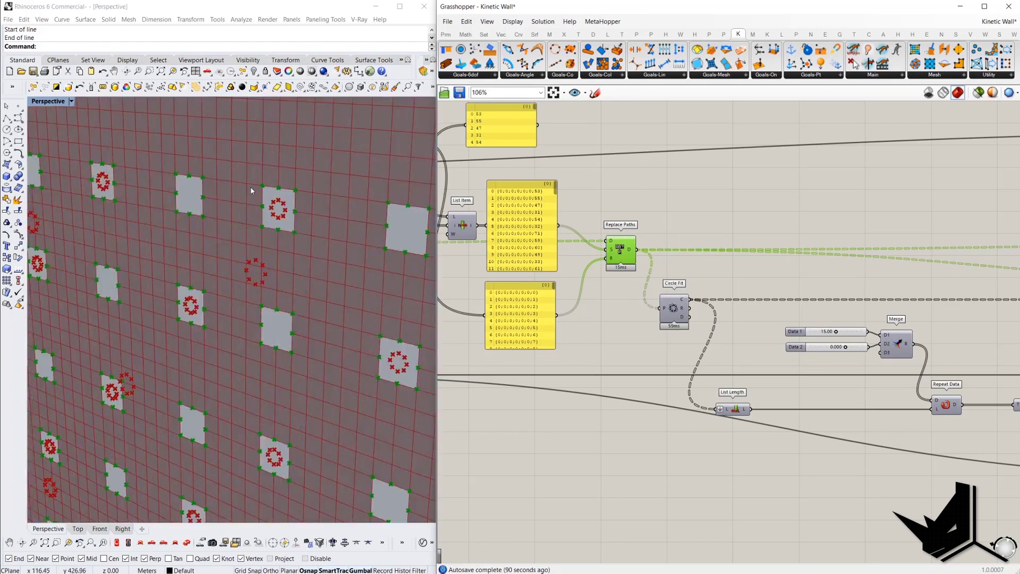
scroll(280, 197, "down", 2)
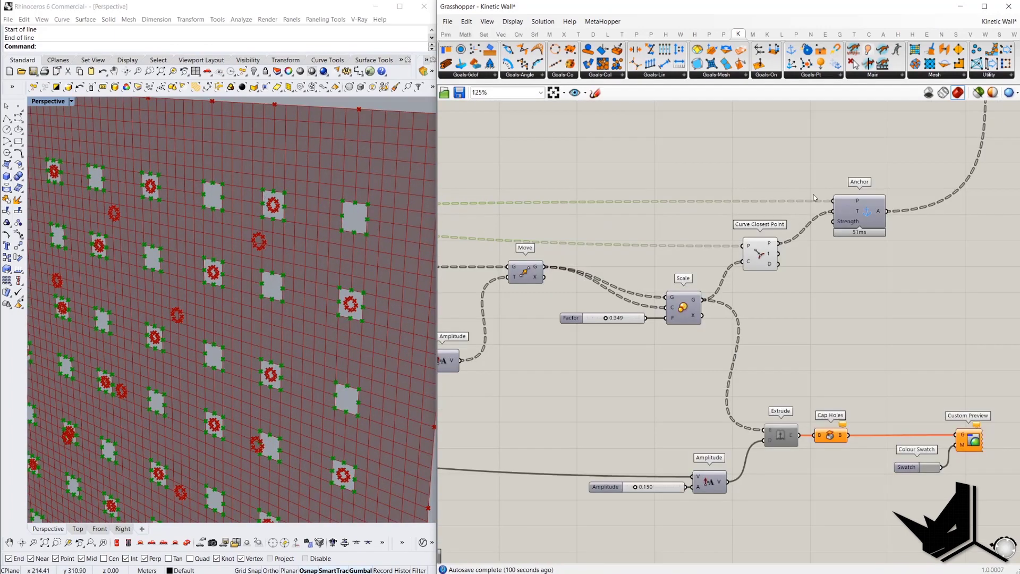
Inspect the Anchor's P and Target inputs and compare the highlighted Curve Closest Point targets with the opening points.
scroll(818, 198, "up", 2)
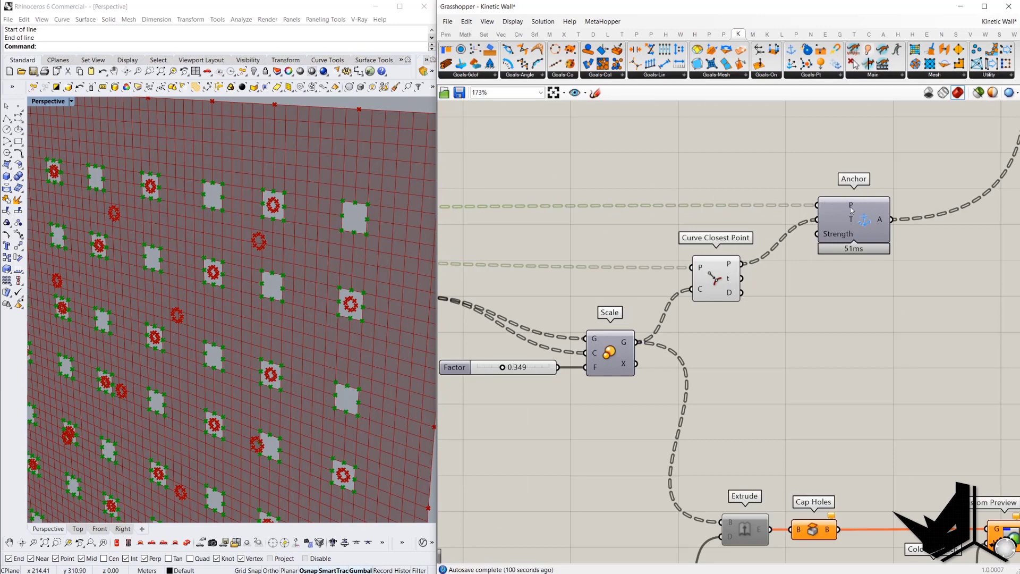
scroll(845, 214, "down", 1)
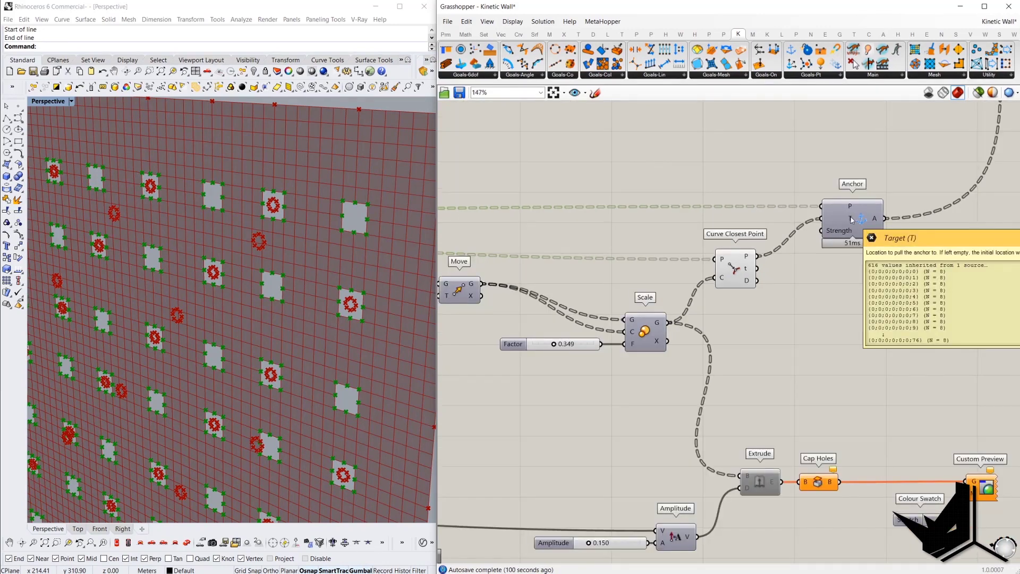
left_click(734, 268)
scroll(313, 232, "down", 5)
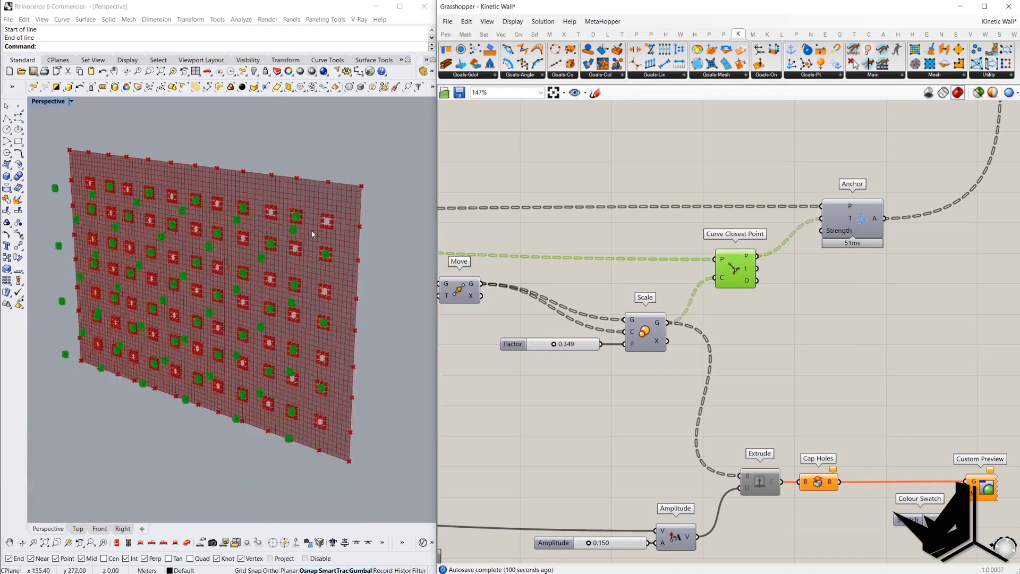
mouse_move(313, 233)
right_mouse_down()
mouse_move(223, 239)
mouse_move(264, 222)
mouse_move(237, 216)
mouse_move(311, 230)
right_mouse_up()
scroll(216, 236, "up", 3)
scroll(264, 222, "down", 5)
scroll(312, 230, "up", 2)
scroll(756, 229, "down", 8)
Trace the other anchor branch back to the Closest Point component feeding its Anchor and examine the wall's border points.
mouse_move(756, 229)
right_mouse_down()
mouse_move(652, 322)
mouse_move(746, 220)
right_mouse_up()
scroll(746, 220, "up", 3)
left_click(893, 312)
scroll(937, 328, "down", 3)
right_click_drag(616, 302, 823, 291)
scroll(595, 250, "up", 4)
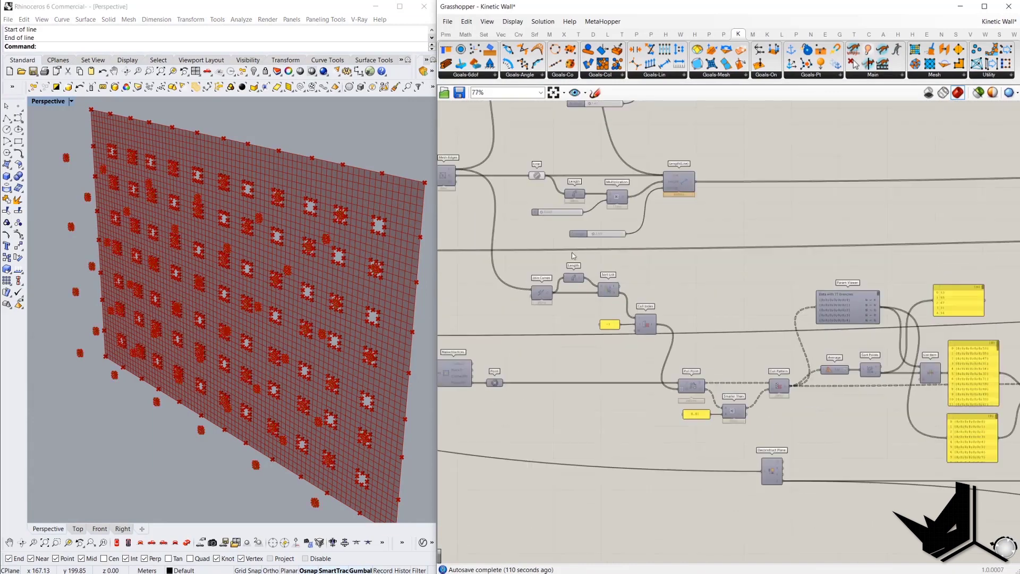
right_click_drag(565, 255, 770, 257)
right_click_drag(535, 242, 749, 245)
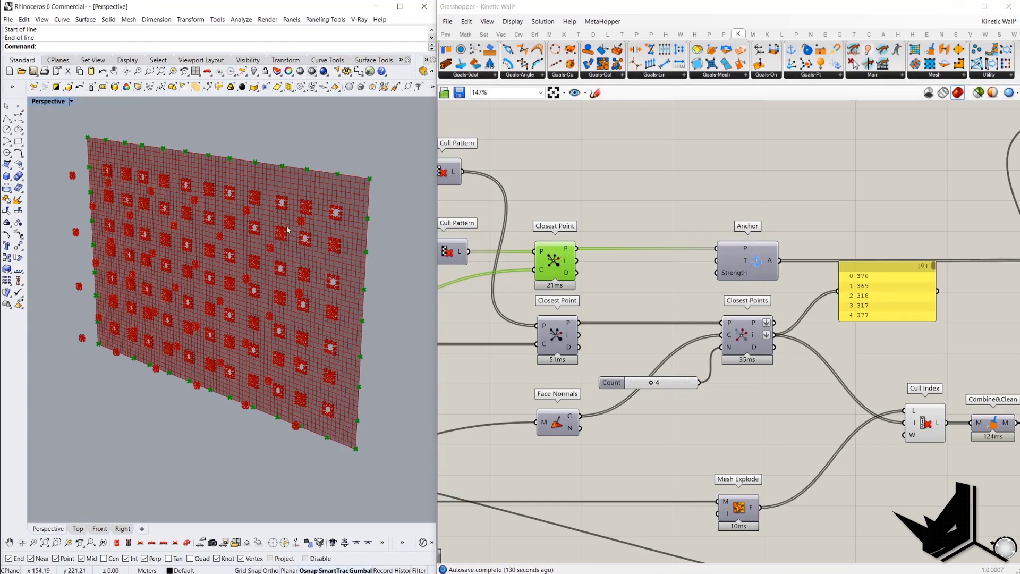
right_click_drag(264, 226, 287, 225)
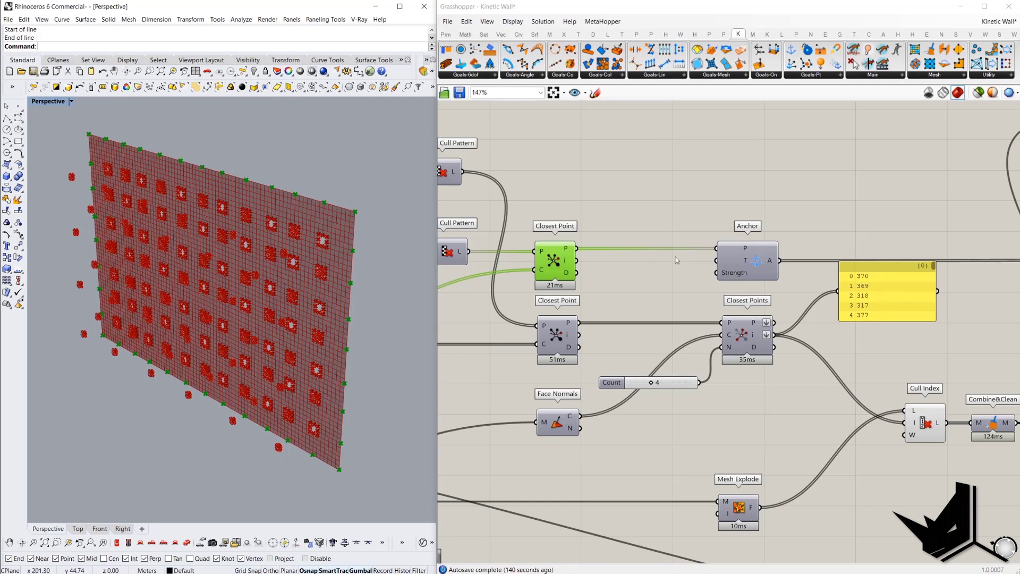
right_click_drag(276, 212, 298, 209)
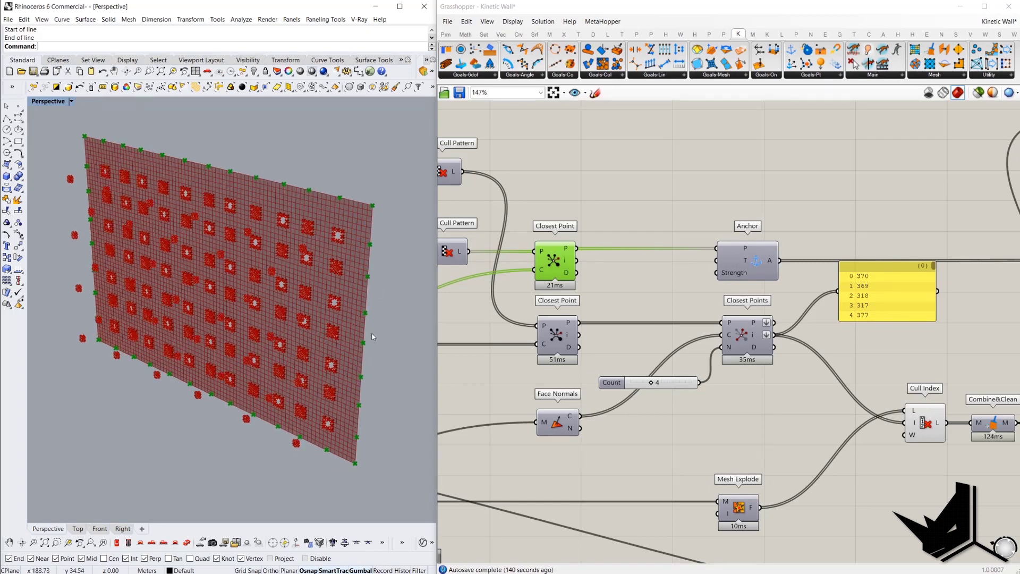
Select the Show component under Kangaroo - Show Mesh and locate it within the Kangaroo Main category.
scroll(592, 211, "down", 5)
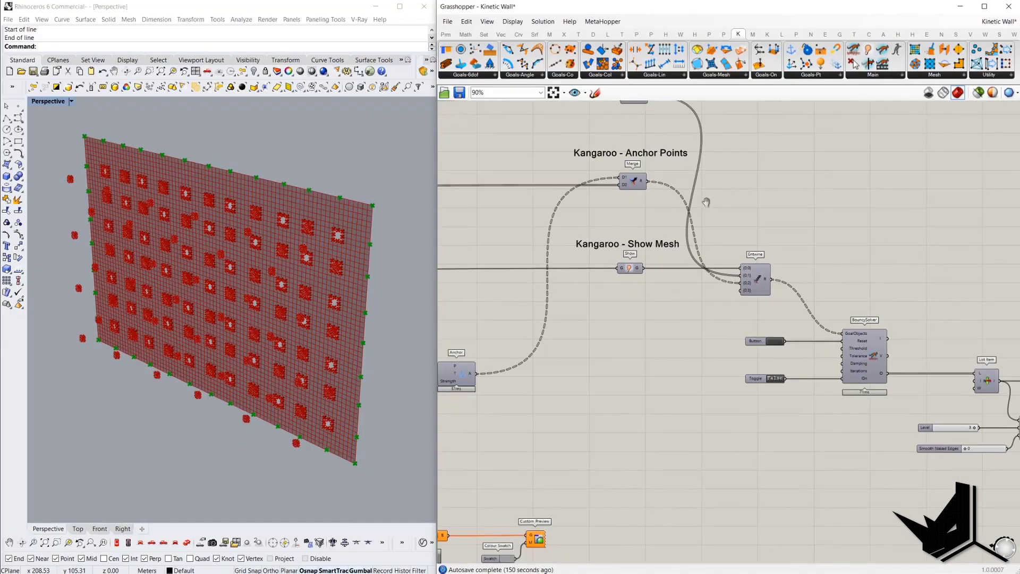
right_click_drag(703, 196, 781, 273)
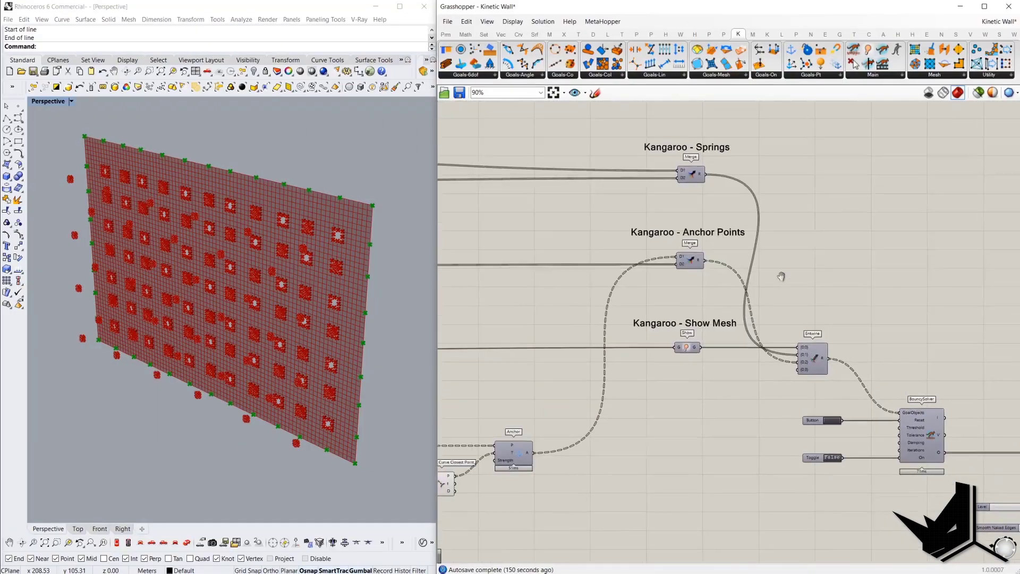
scroll(634, 336, "up", 3)
scroll(633, 336, "down", 1)
left_click(750, 345)
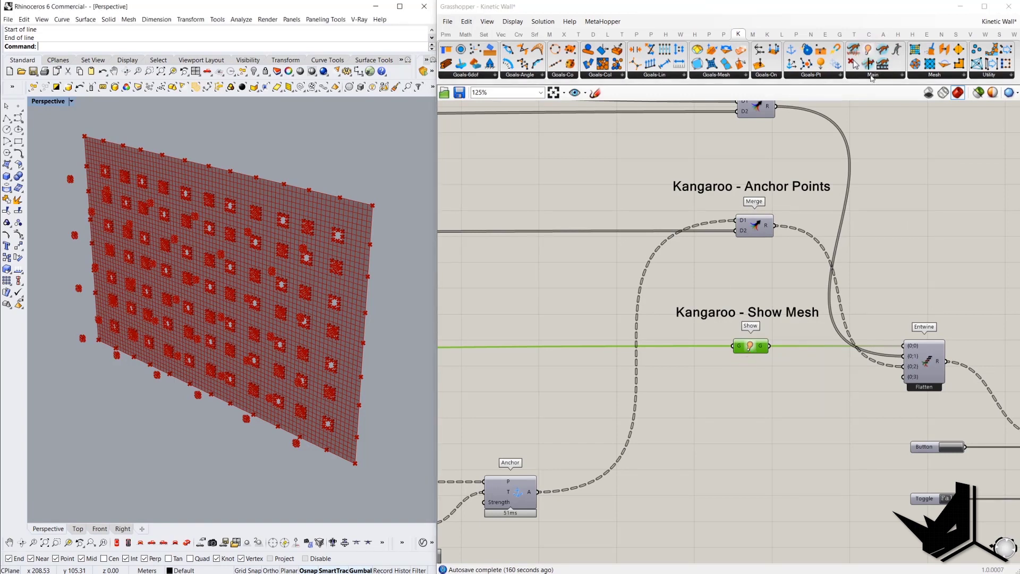
left_click(872, 75)
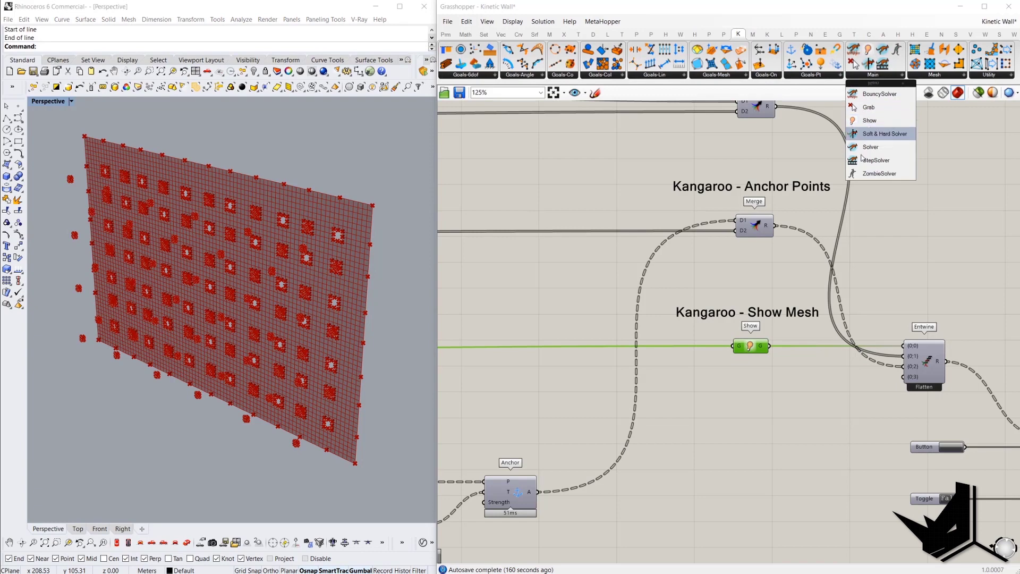
left_click(918, 293)
Highlight the Show Mesh group, then the Springs, Anchor Points and Show Mesh groups together, and follow their wires into Entwine.
right_click_drag(717, 353, 593, 312)
left_click_drag(546, 243, 723, 330)
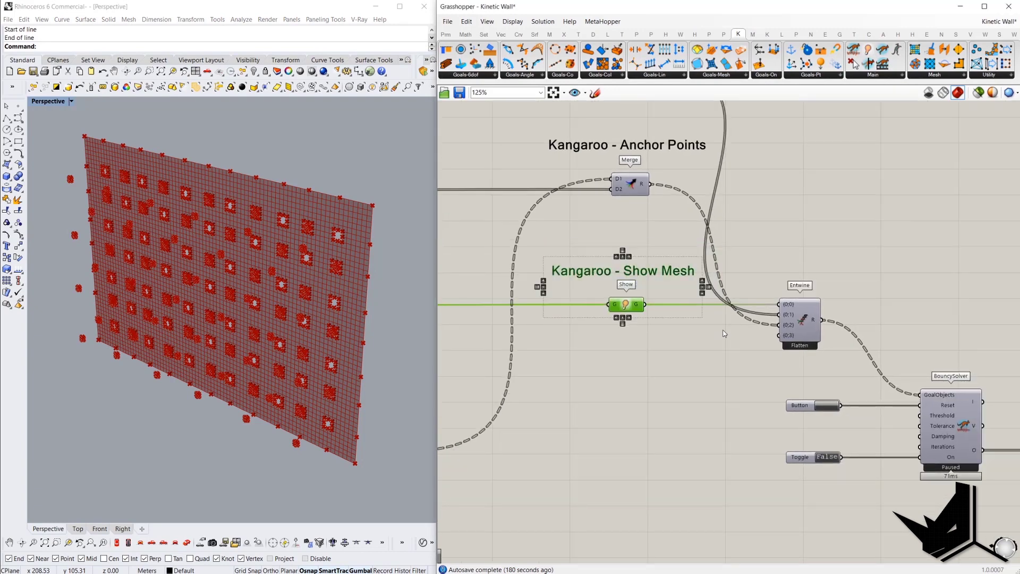
left_click(733, 363)
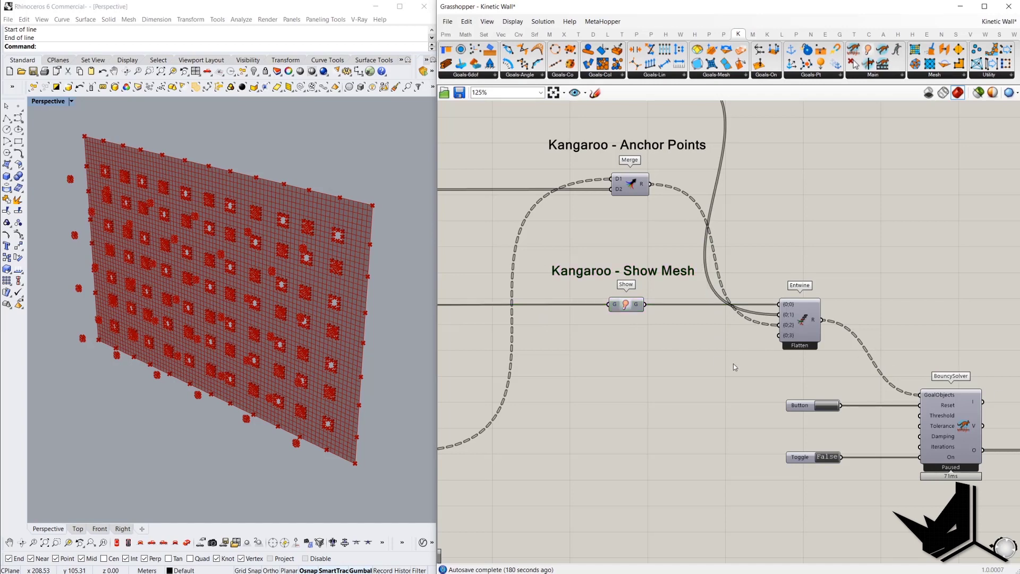
right_click_drag(733, 363, 683, 311)
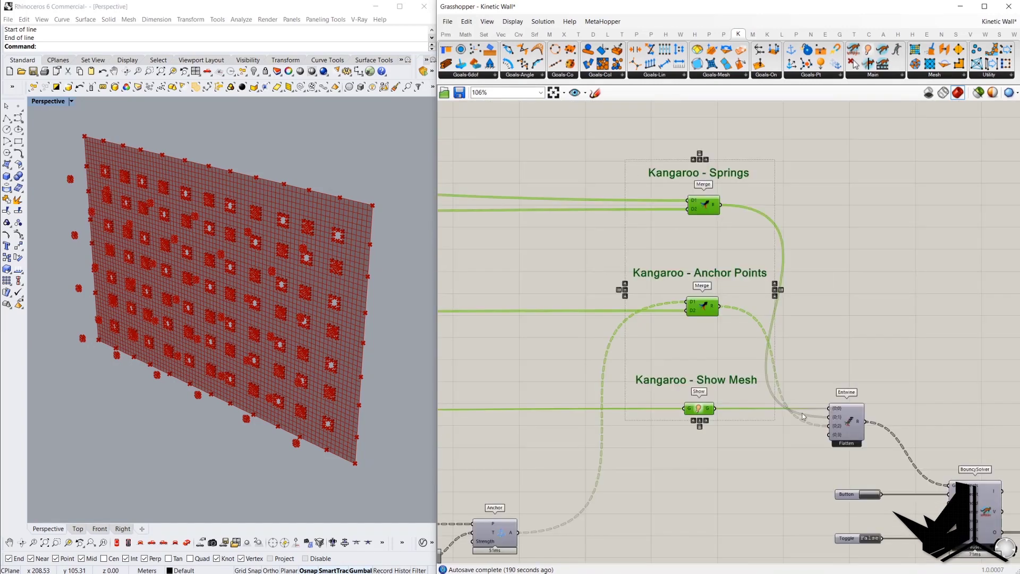
right_click_drag(858, 419, 746, 301)
scroll(747, 304, "up", 2)
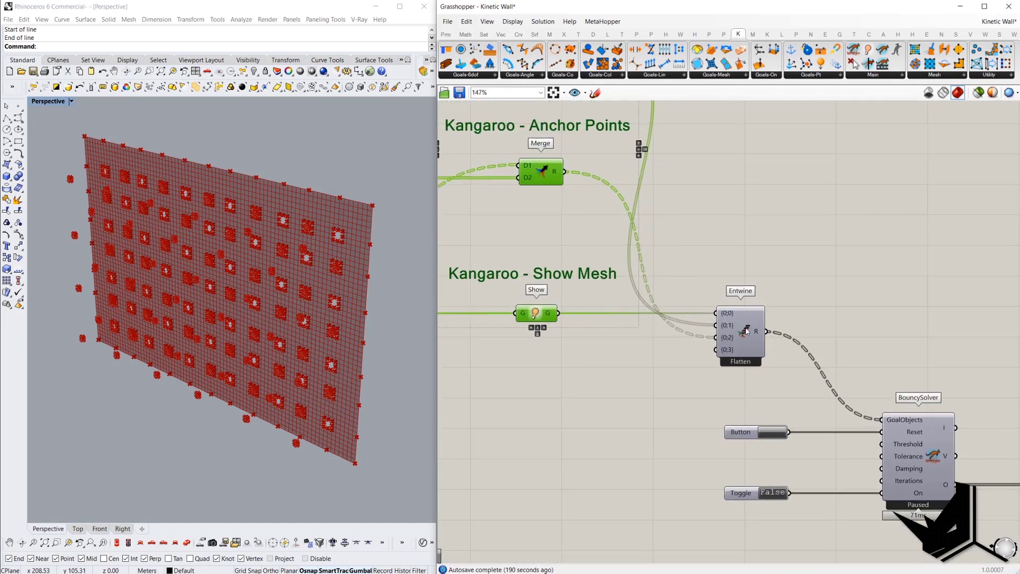
Move the Entwine component up beside the Kangaroo Anchor Points Merge, clear of the BouncySolver.
scroll(721, 237, "down", 2)
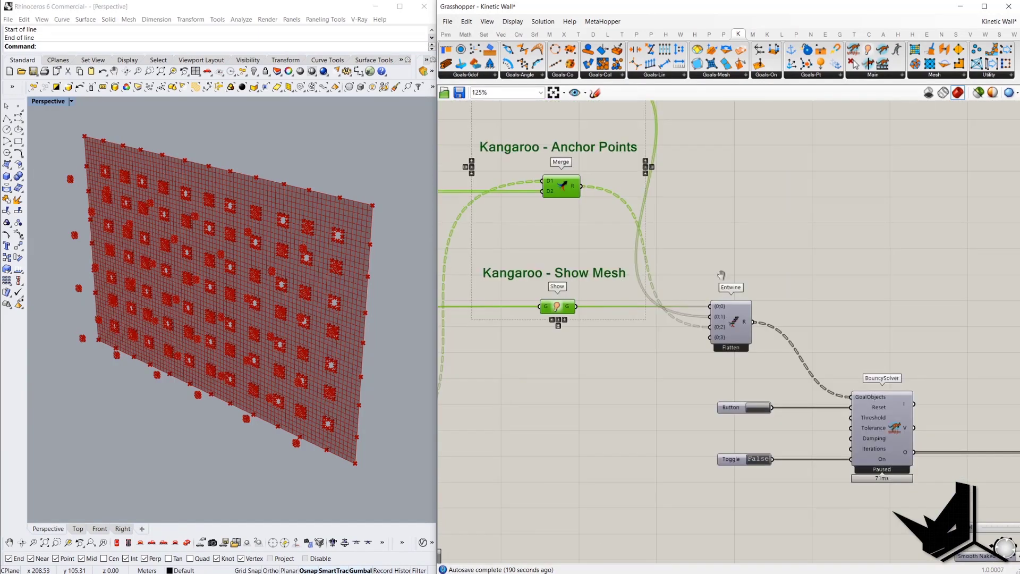
left_click_drag(636, 158, 778, 267)
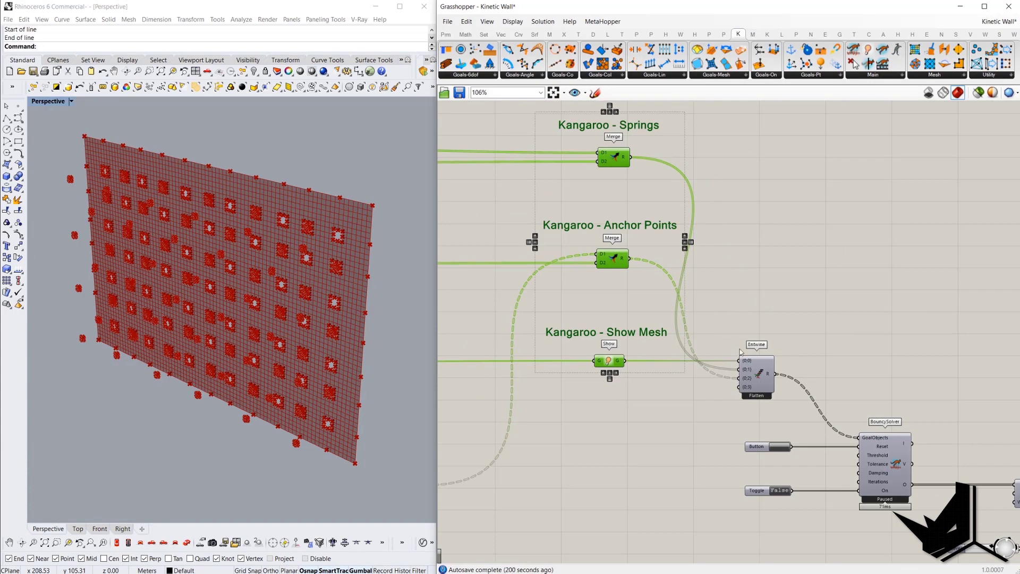
left_click_drag(741, 352, 760, 264)
right_click_drag(761, 251, 678, 220)
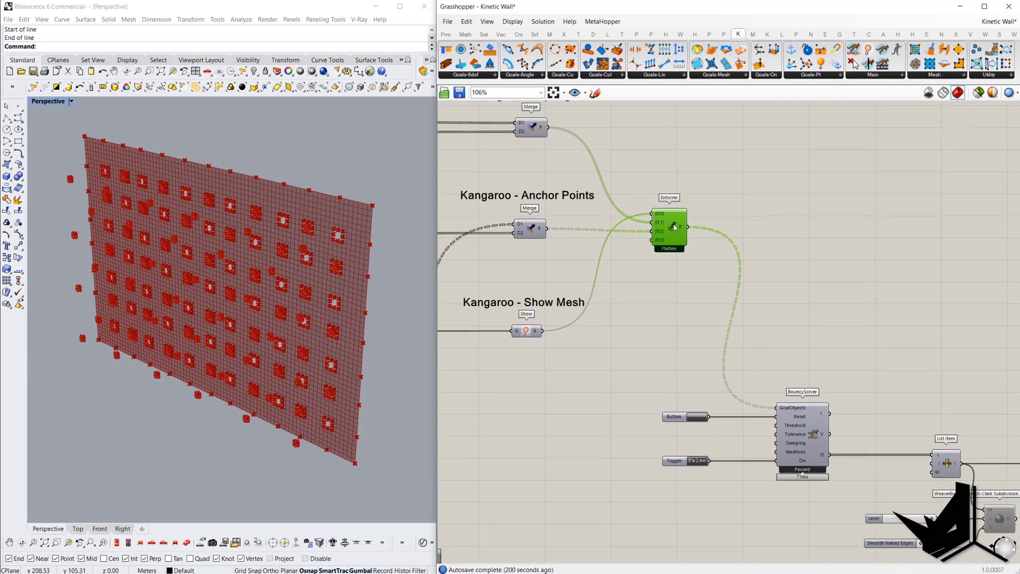
Inspect the BouncySolver's GoalObjects, Reset and On inputs and locate the Button and Boolean Toggle among the Params Input components.
scroll(789, 419, "up", 2)
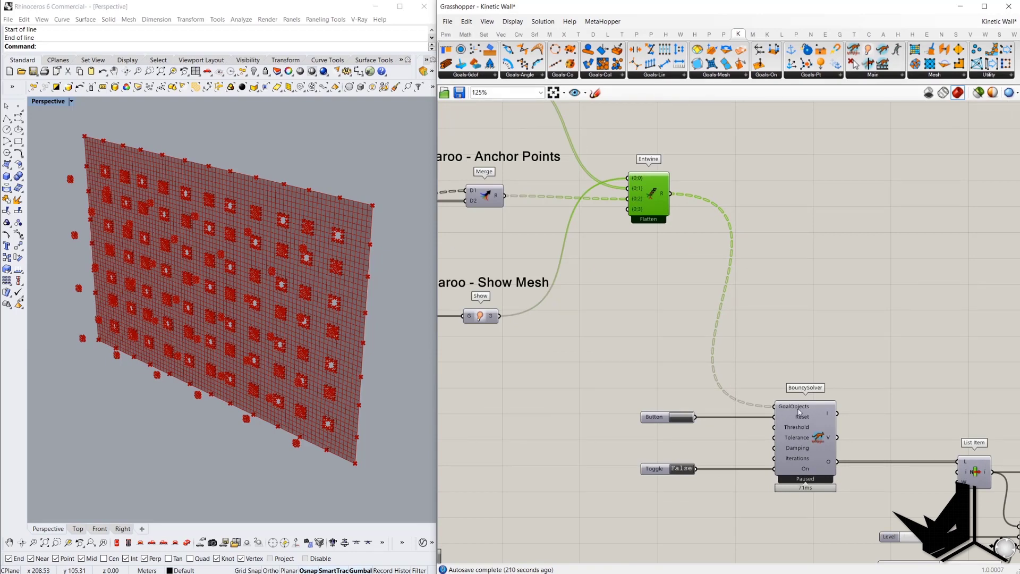
right_click_drag(800, 337, 879, 315)
left_click(739, 432)
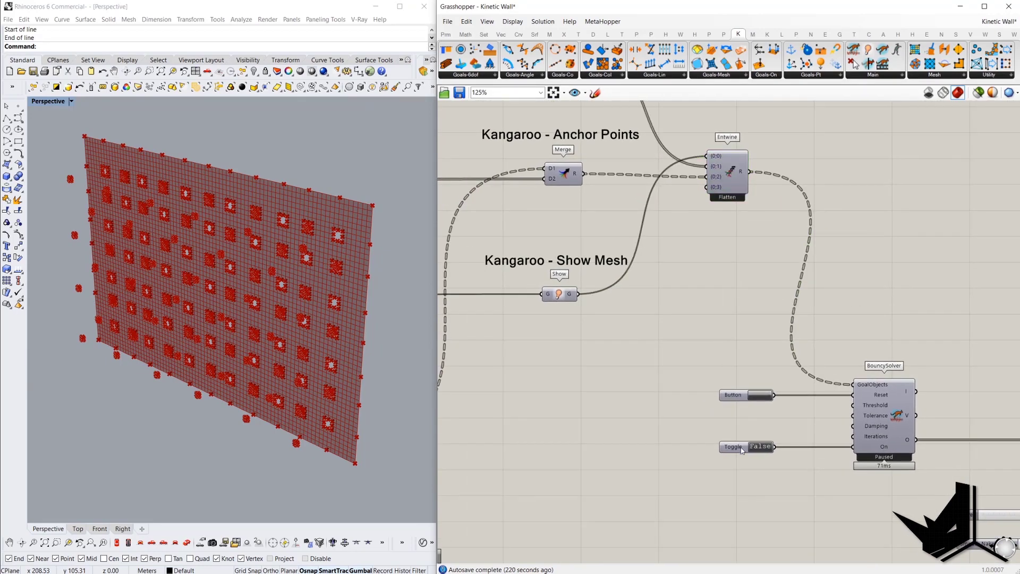
left_click(446, 34)
left_click(654, 76)
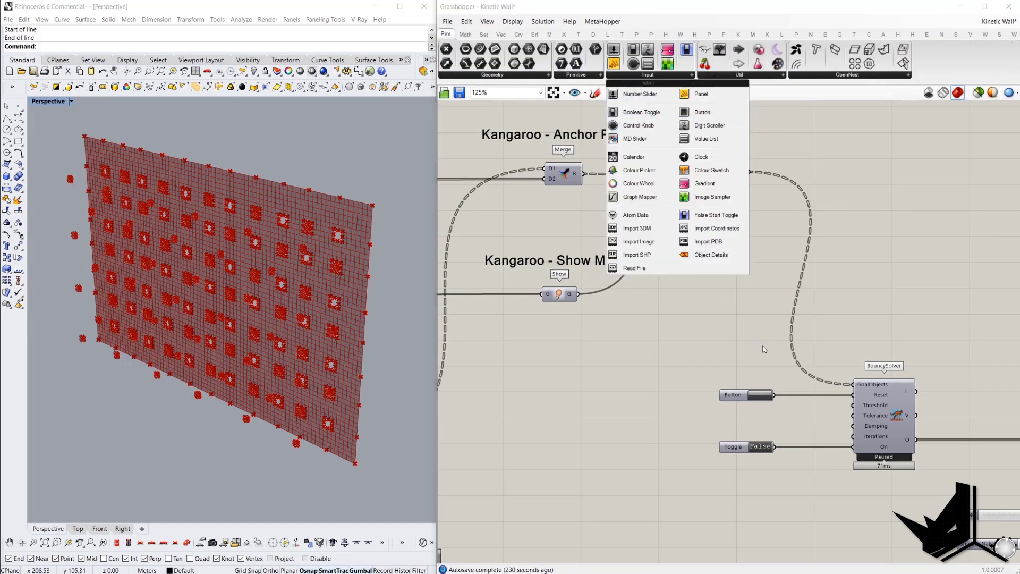
scroll(794, 423, "up", 3)
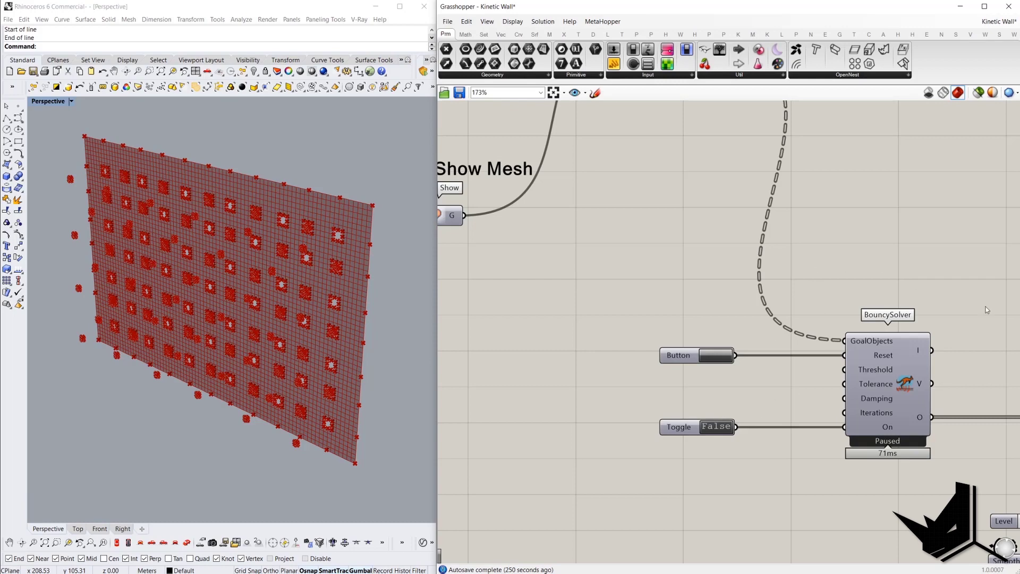
Turn off the preview of all definition components upstream of Entwine.
scroll(880, 371, "down", 10)
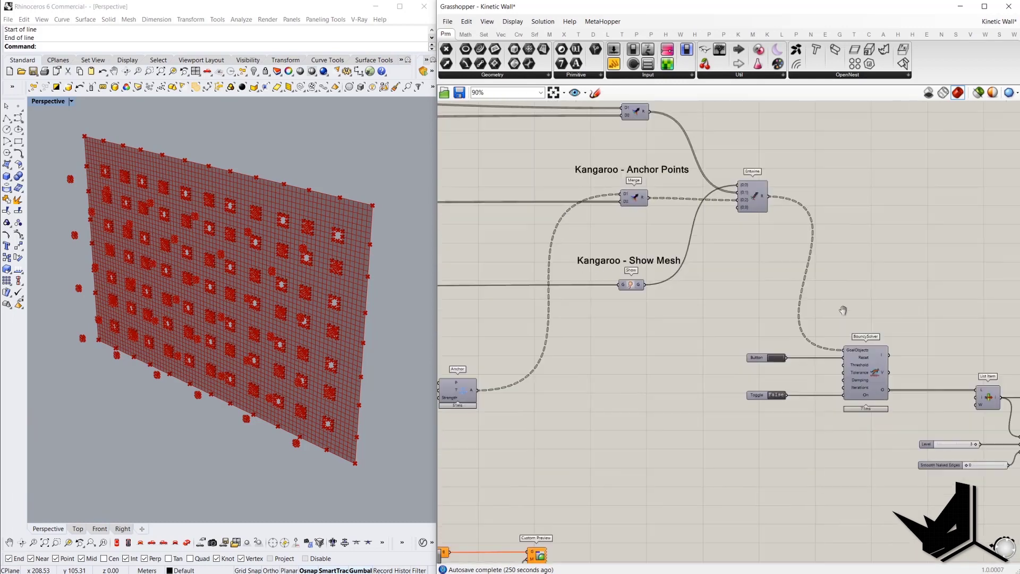
left_click_drag(565, 263, 466, 205)
right_click(466, 205)
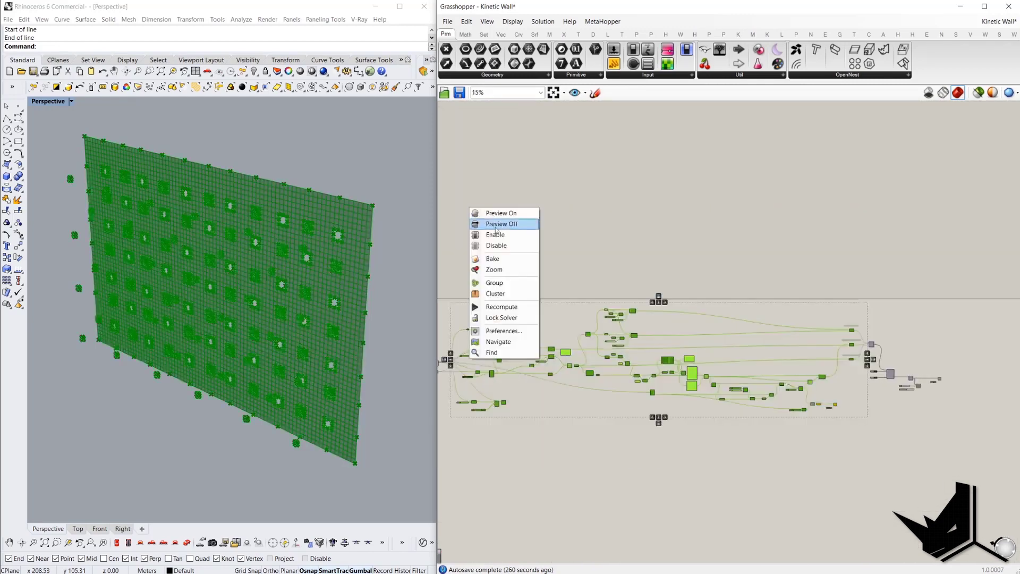
left_click(489, 221)
scroll(775, 312, "up", 8)
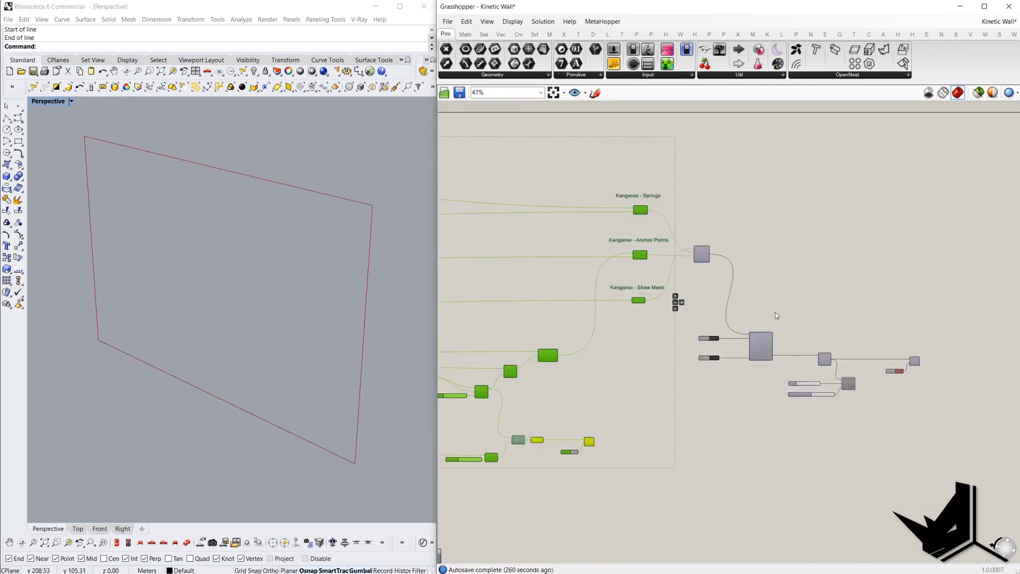
left_click(898, 311)
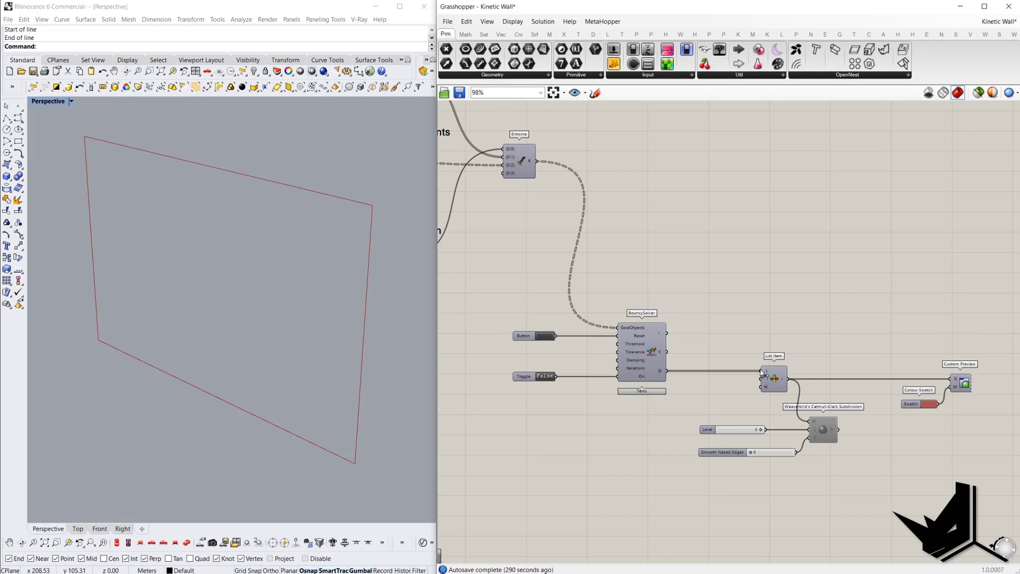
Turn on the preview of the Custom Preview component that colours the List Item mesh and bring the wall into view.
right_click(962, 387)
left_click(935, 312)
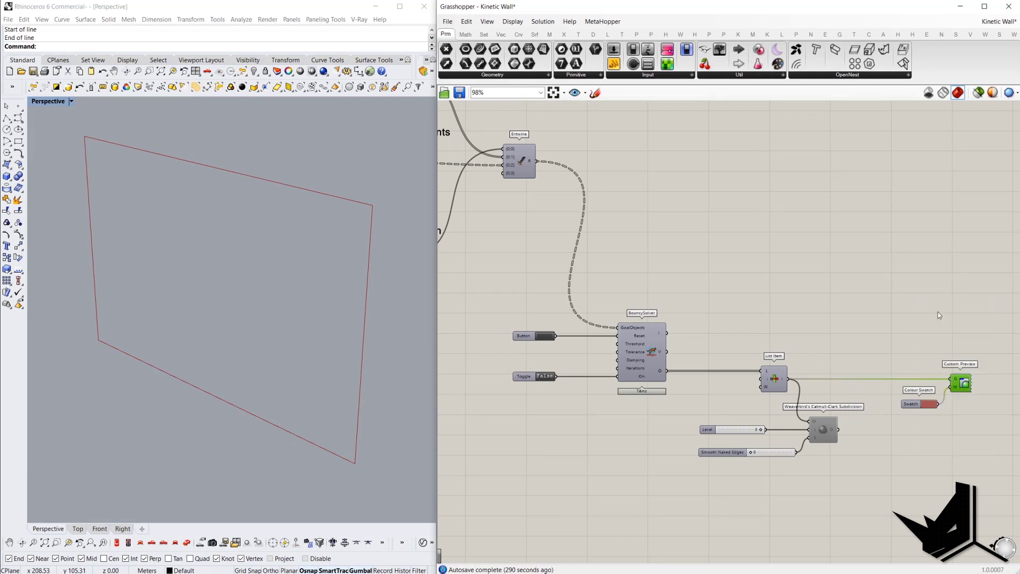
right_click_drag(599, 286, 637, 280)
right_click_drag(352, 282, 328, 286)
scroll(333, 280, "up", 1)
Start the BouncySolver simulation by setting its Toggle to True and trigger the Reset button.
scroll(583, 303, "up", 5)
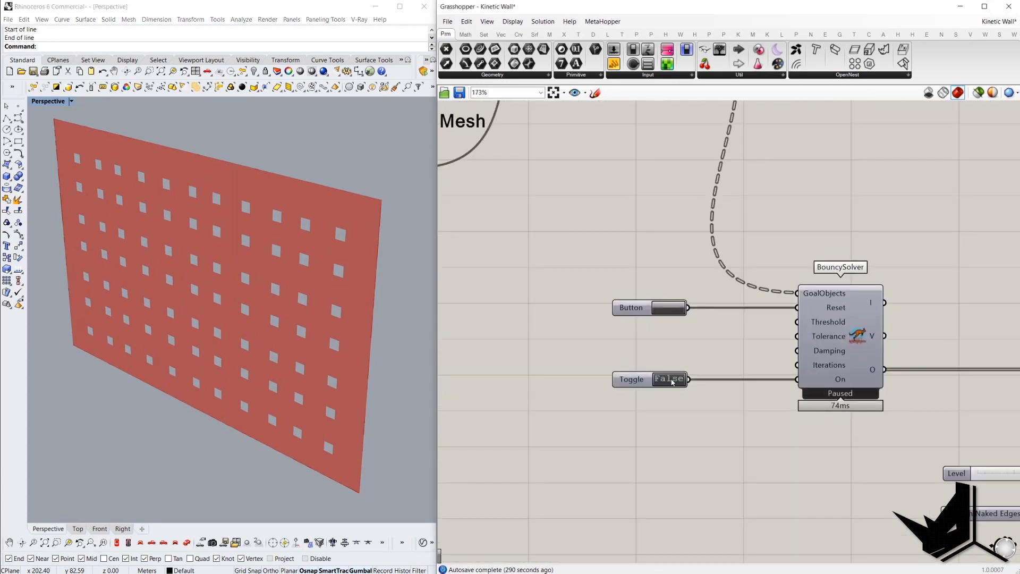
right_click_drag(276, 255, 285, 276, "shift")
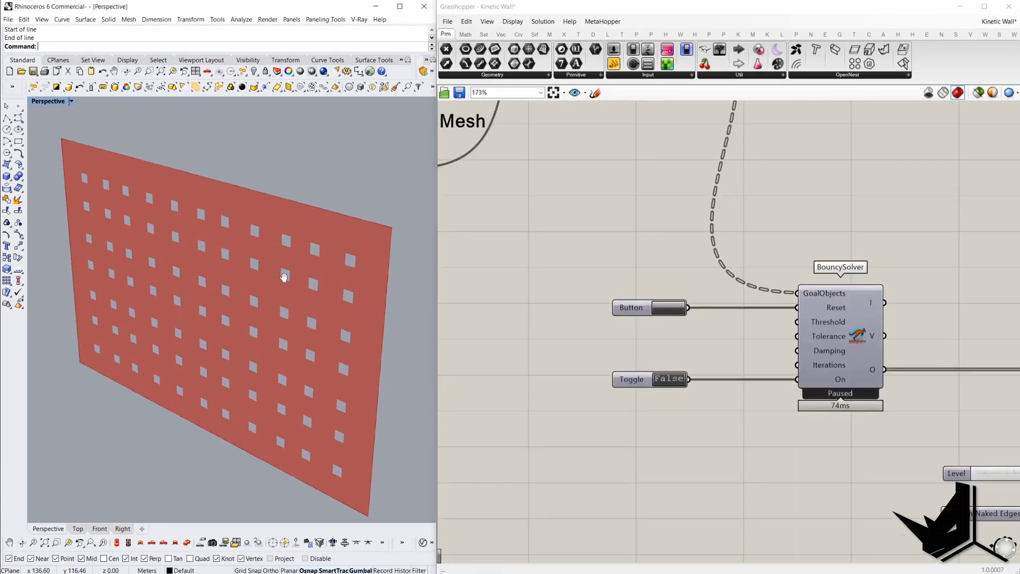
right_click_drag(375, 323, 375, 313, "shift")
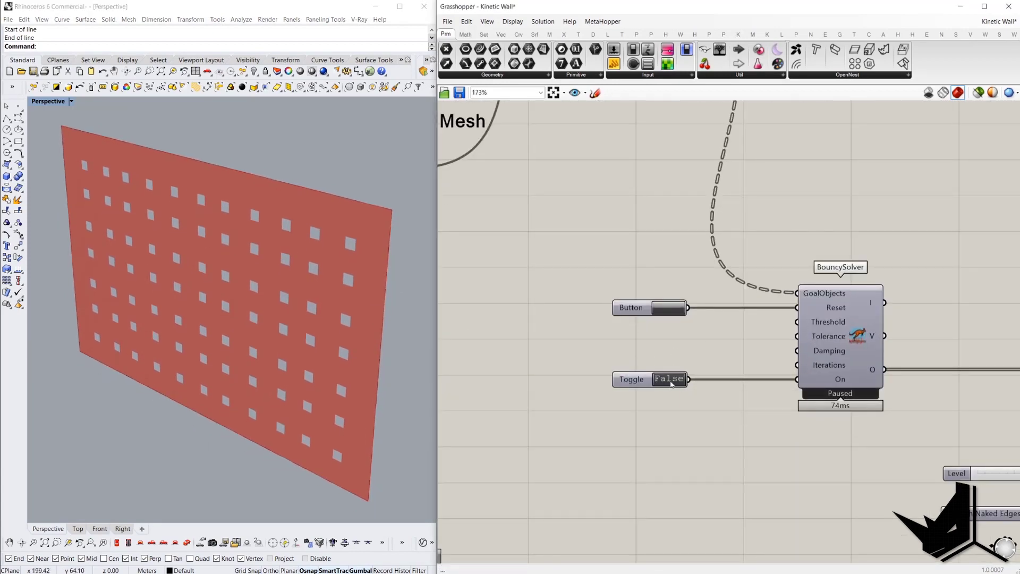
double_click(670, 380)
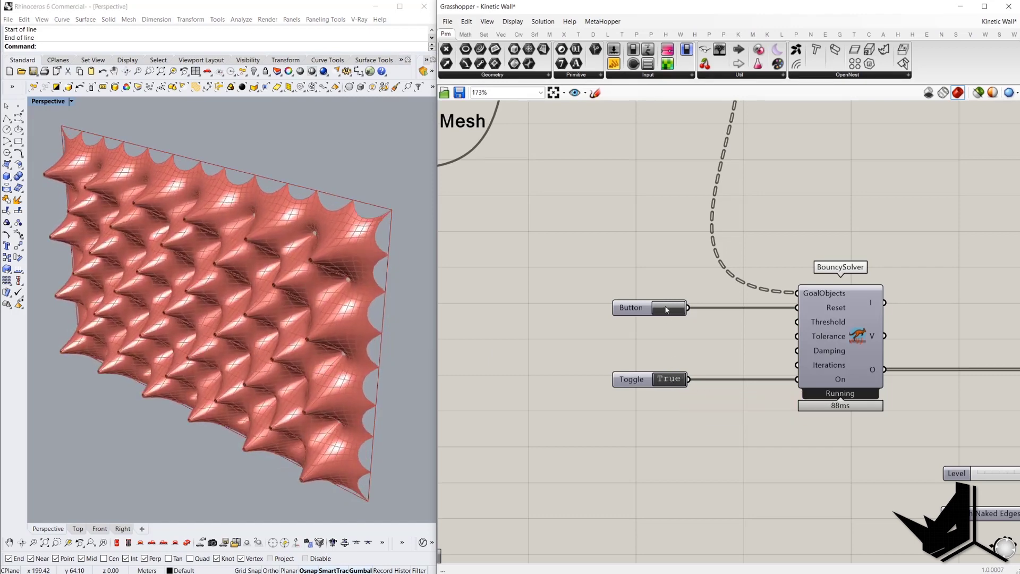
left_click(666, 308)
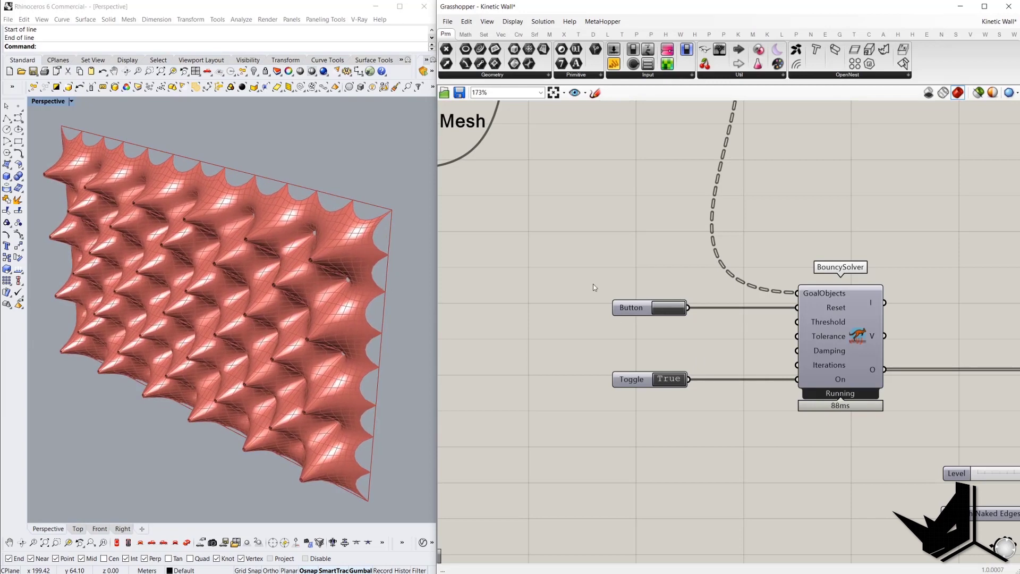
Connect a temporary panel to the BouncySolver's O output, read through its list of items and delete the panel.
scroll(592, 283, "down", 3)
right_click_drag(765, 311, 658, 296)
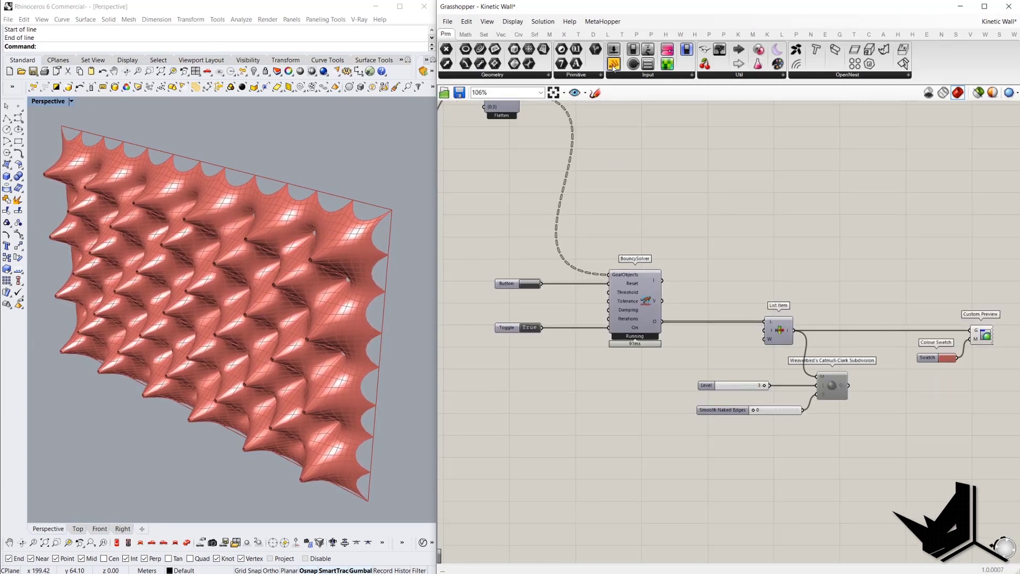
left_click_drag(746, 279, 757, 229)
left_click_drag(661, 321, 723, 230)
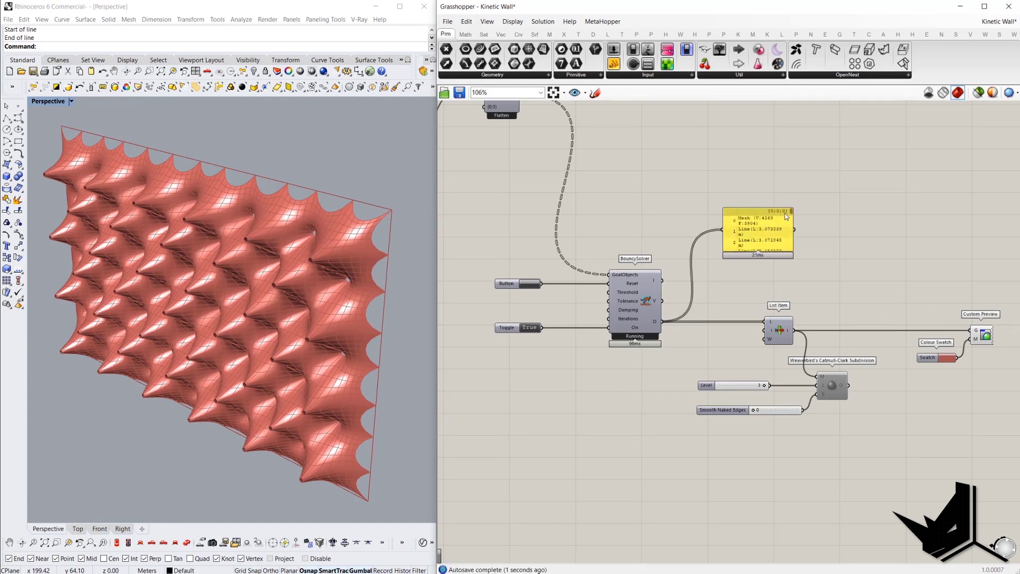
left_click(769, 231)
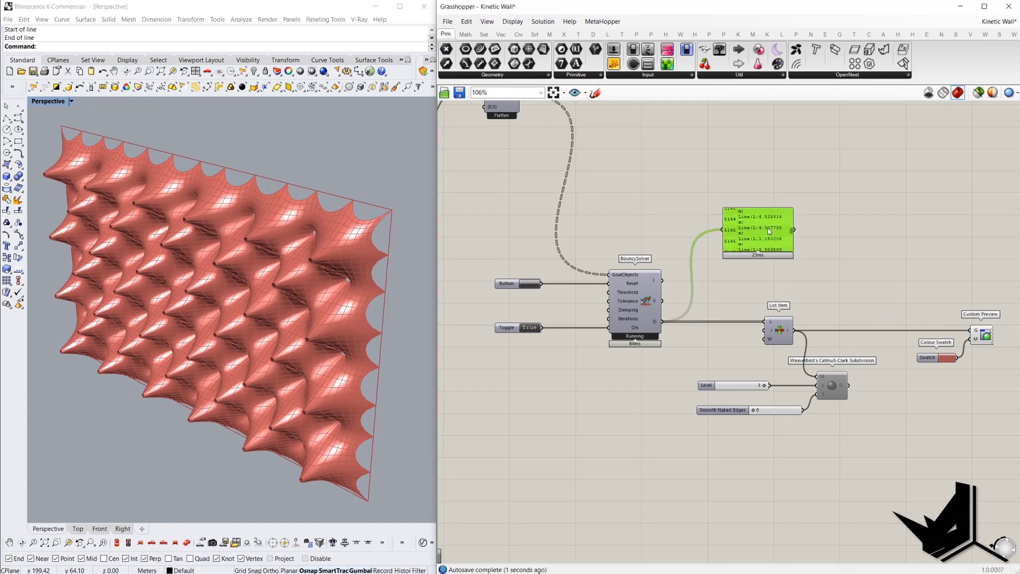
key("Delete")
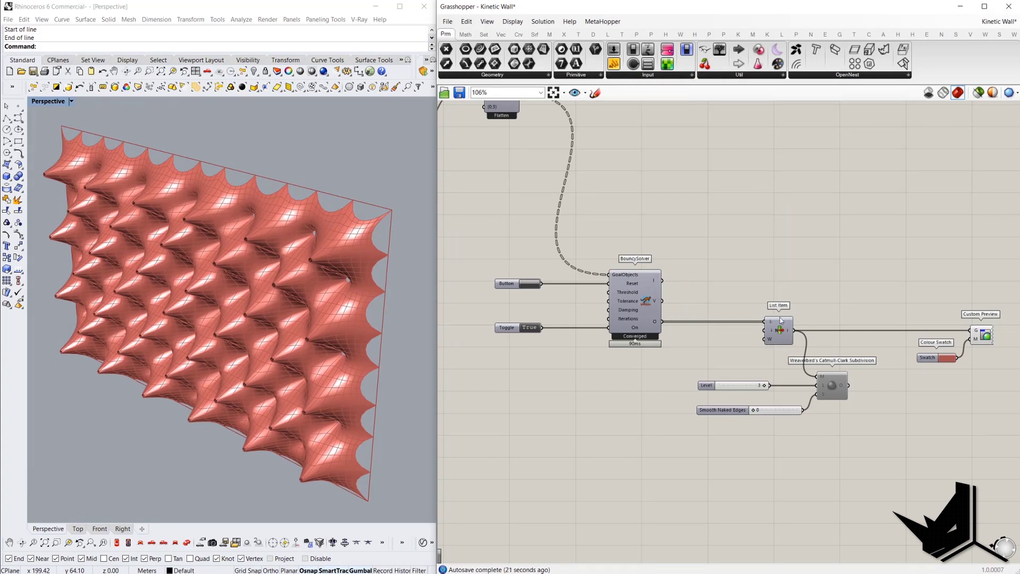
Add a panel containing 0, shrink it and place it beside the i input of the solver's List Item.
left_click_drag(716, 351, 716, 351)
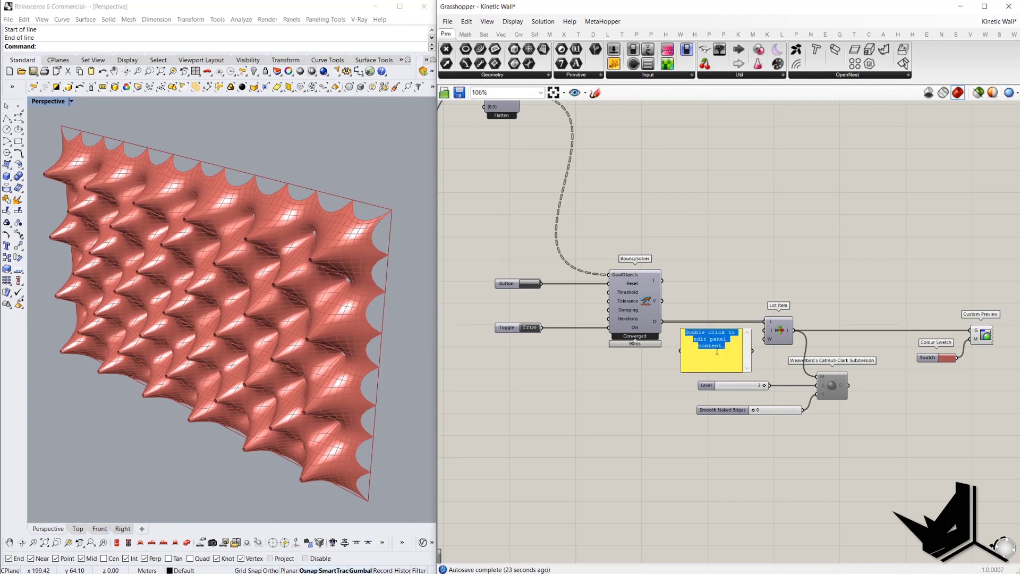
type("0")
left_click(674, 363)
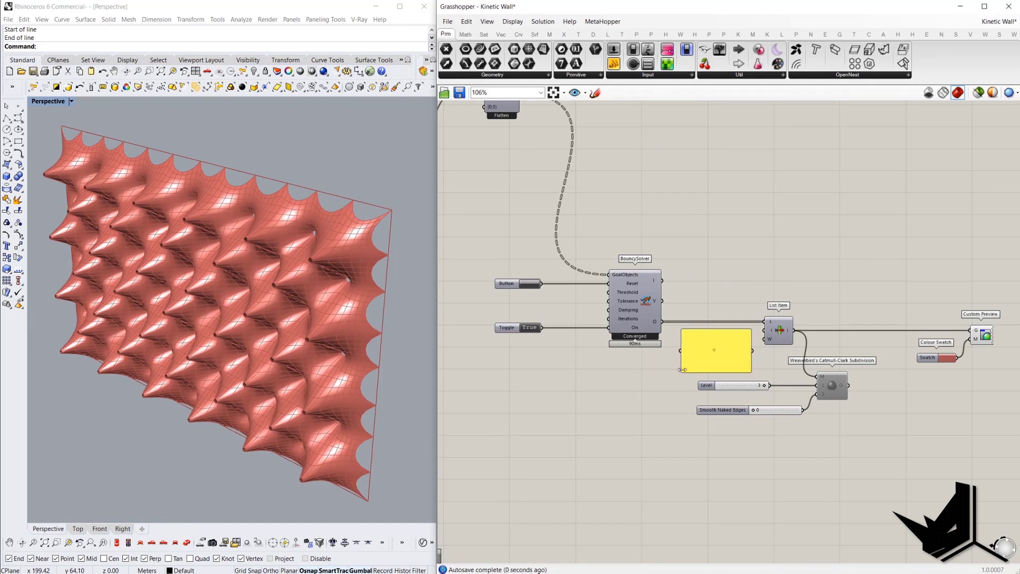
left_click_drag(683, 369, 764, 330)
left_click(778, 333)
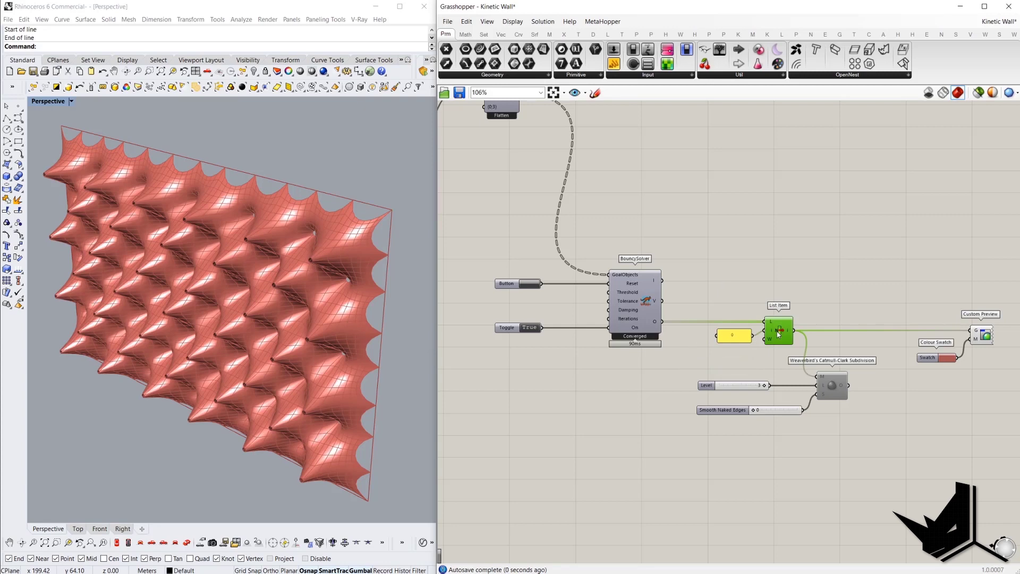
left_click(788, 258)
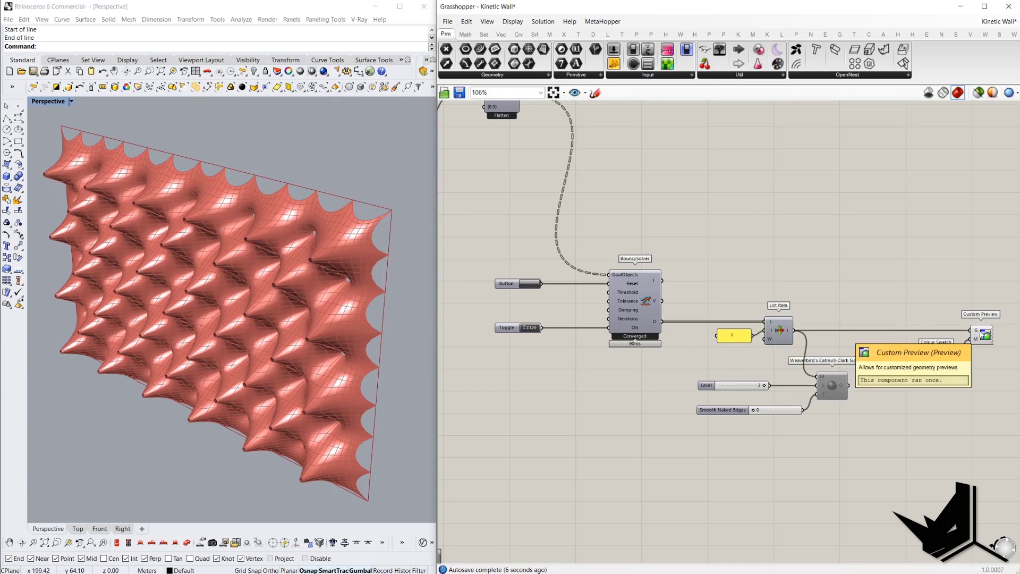
Set the Data 1 slider feeding the Merge before Repeat Data to 13.42.
scroll(664, 223, "down", 2)
right_click_drag(665, 223, 753, 270)
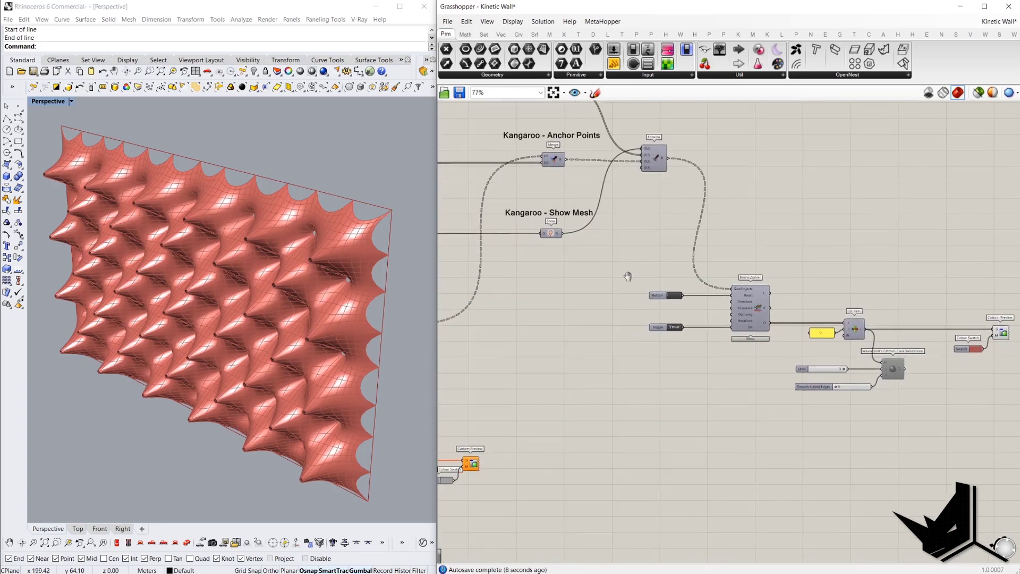
scroll(555, 295, "up", 1)
scroll(785, 312, "down", 6)
right_click_drag(584, 294, 907, 271)
scroll(557, 270, "up", 6)
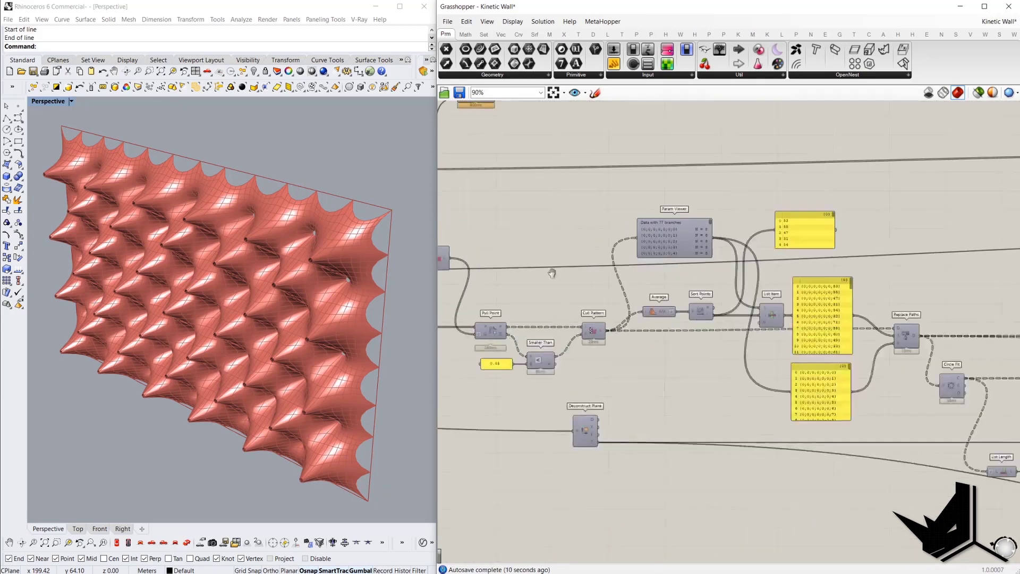
scroll(557, 268, "down", 4)
right_click_drag(560, 267, 792, 307)
right_click_drag(623, 288, 802, 317)
scroll(694, 314, "up", 4)
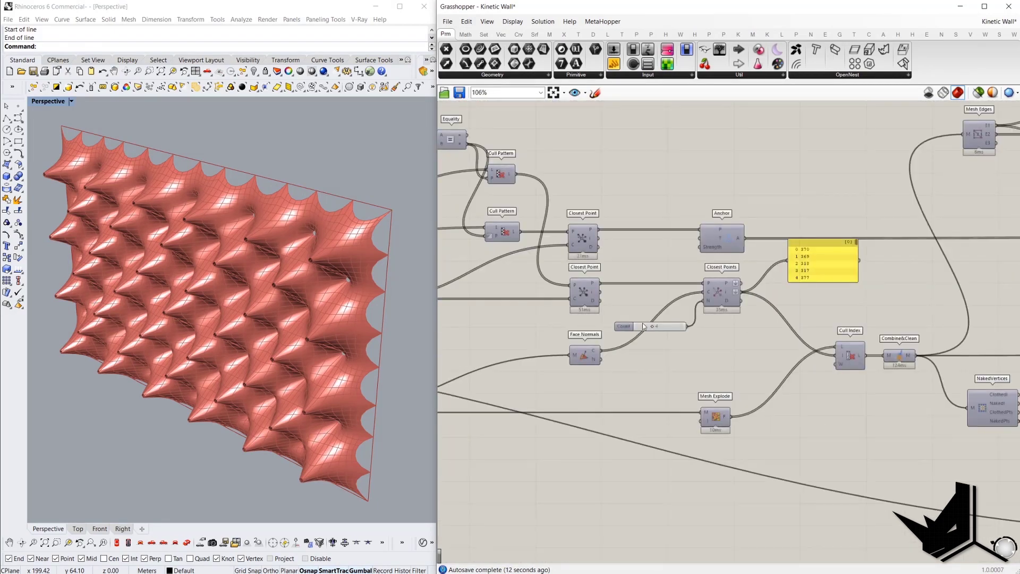
scroll(642, 323, "down", 3)
scroll(714, 332, "up", 4)
scroll(715, 332, "up", 3)
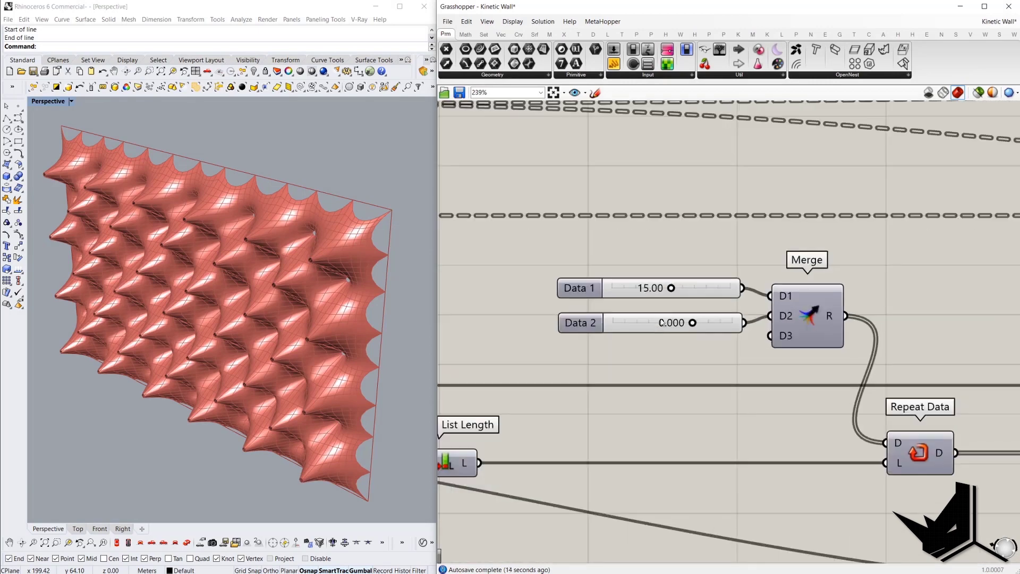
left_click_drag(670, 288, 648, 288)
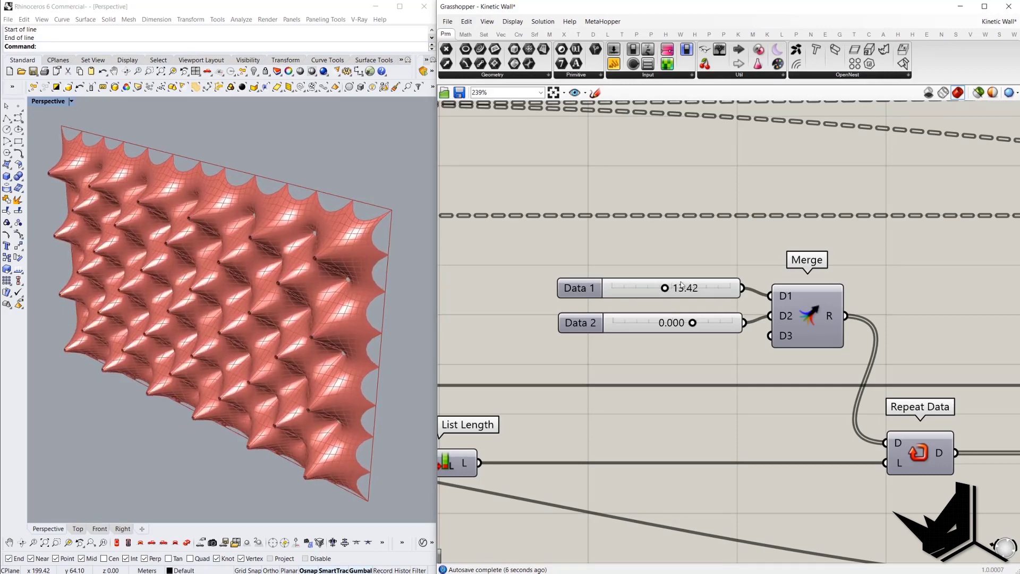
Set the Data 2 slider to -8.721 and view the deformed wall from another angle.
scroll(685, 285, "down", 2)
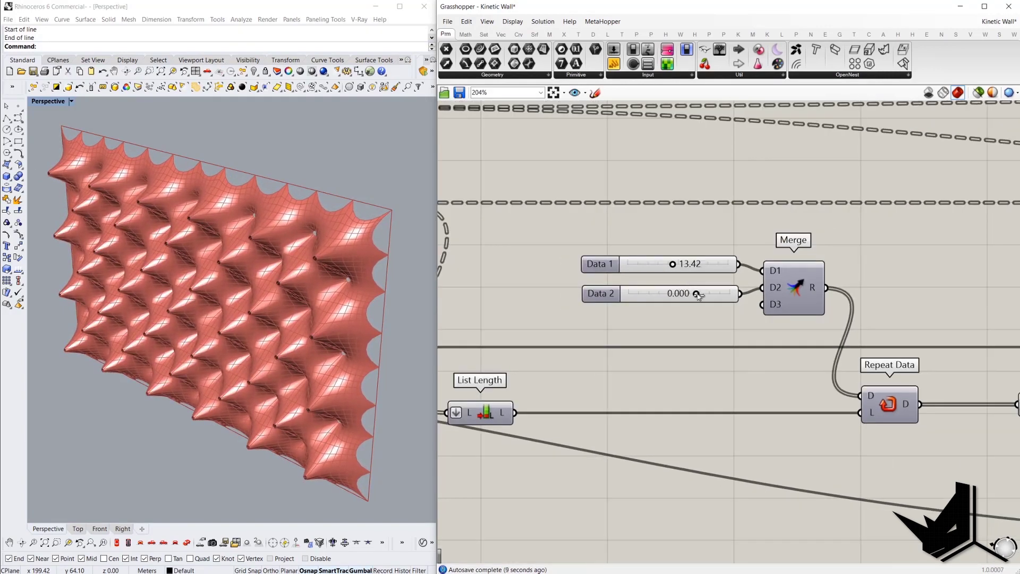
left_click_drag(697, 294, 639, 298)
right_click_drag(330, 269, 307, 230)
Reset the Data 2 slider to 0 and increase the Data 1 slider slightly.
left_click(693, 297)
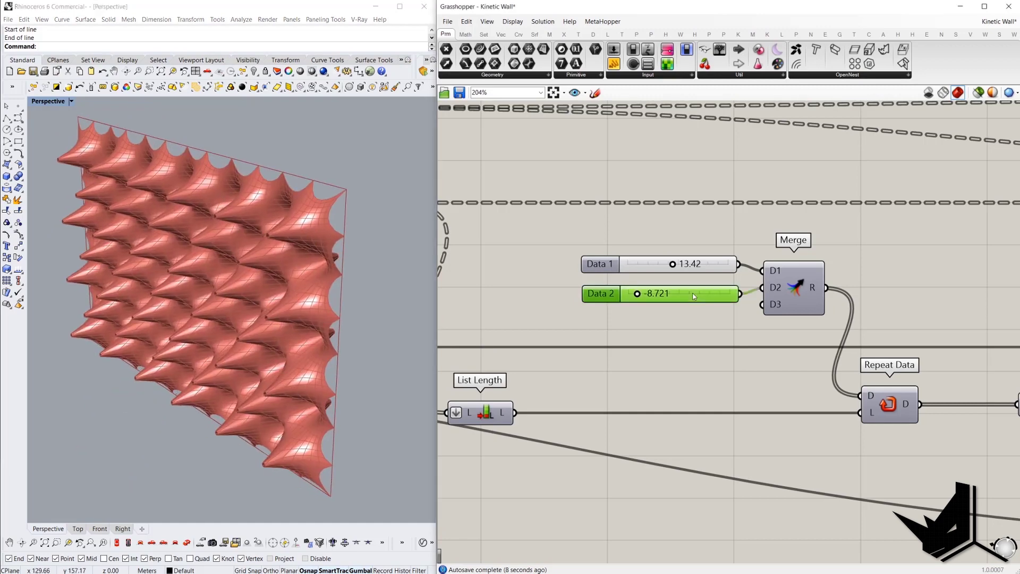
type("0")
left_click(721, 294)
mouse_move(672, 264)
left_mouse_down()
mouse_move(694, 268)
mouse_move(637, 269)
mouse_move(684, 269)
left_mouse_up()
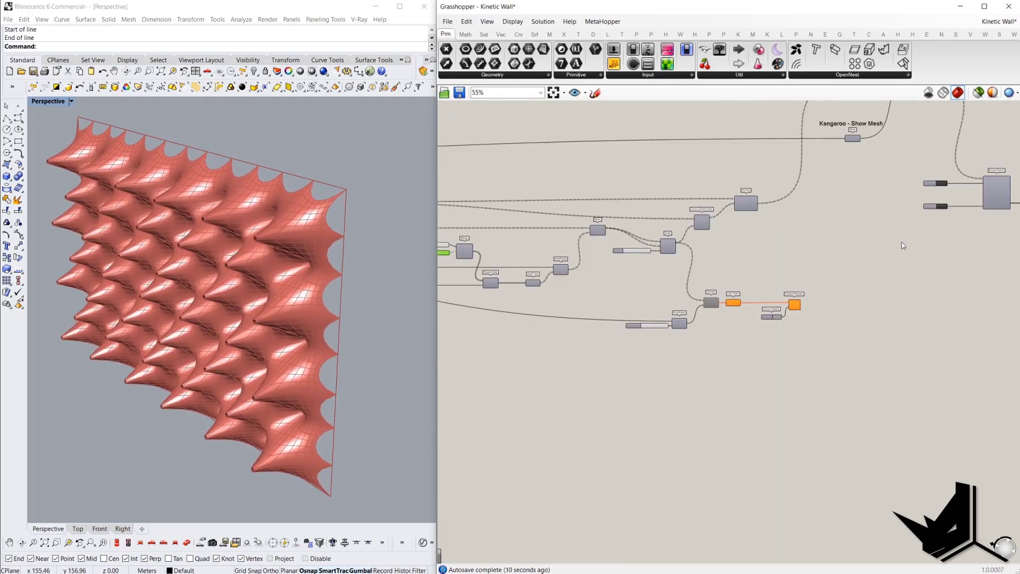
Pause the BouncySolver by setting its Toggle to False and go to the List Item and Catmull-Clark Subdivision components.
right_click_drag(968, 208, 706, 259)
scroll(691, 257, "up", 5)
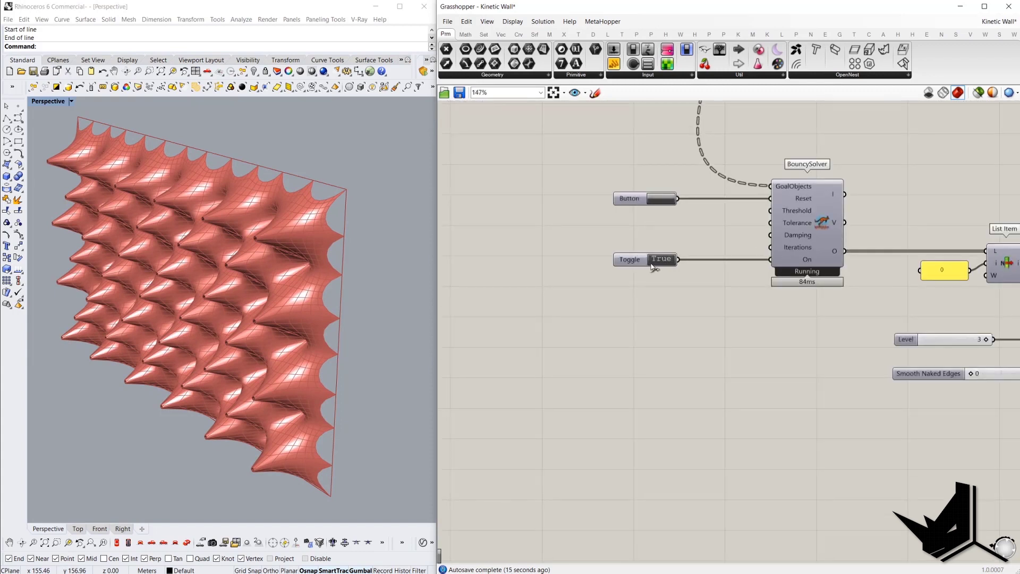
double_click(665, 260)
right_click_drag(924, 273, 674, 263)
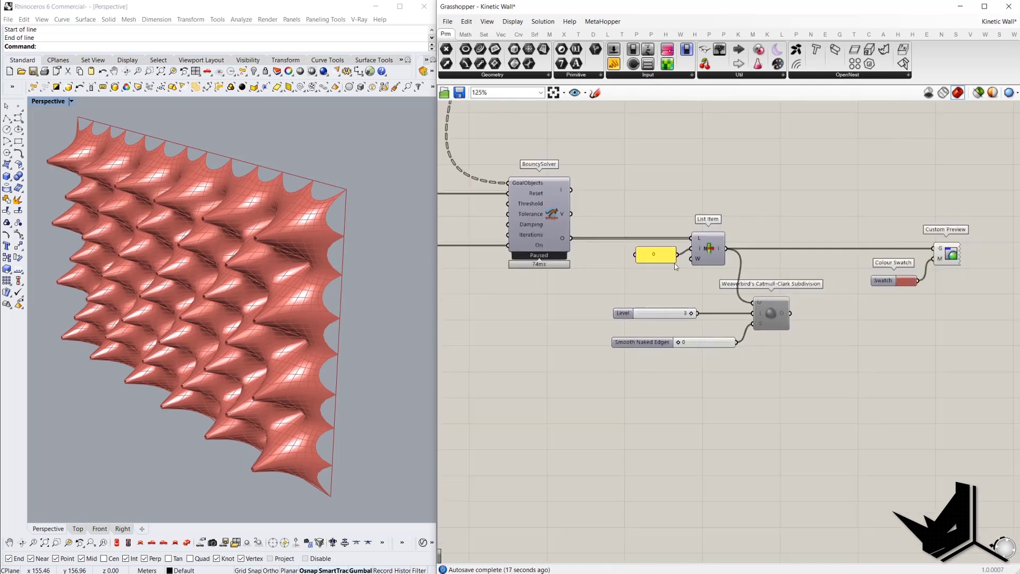
Bake the relaxed mesh from the List Item component onto the Default layer.
scroll(691, 255, "up", 1)
right_click(703, 251)
left_click(727, 289)
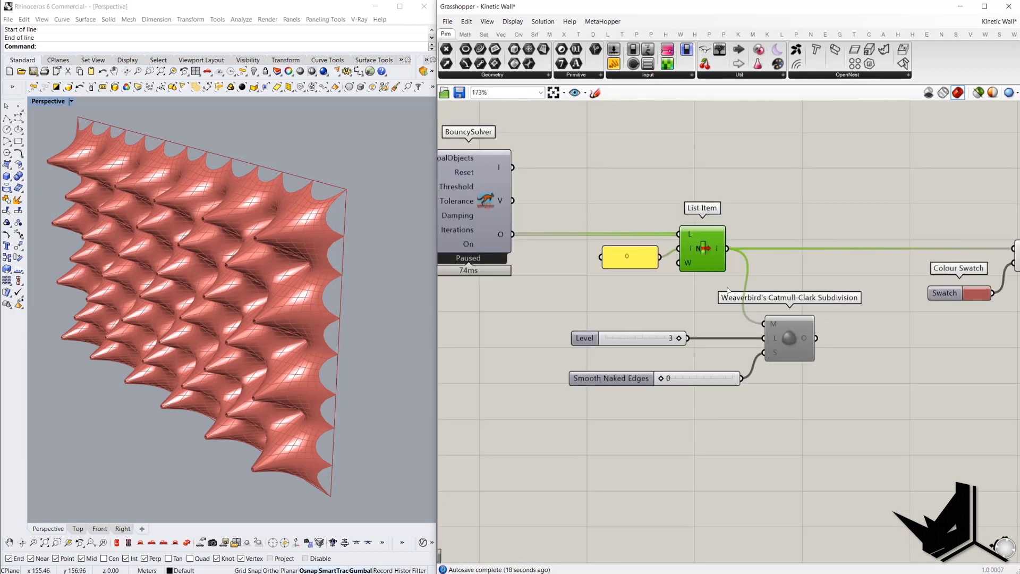
left_click(592, 190)
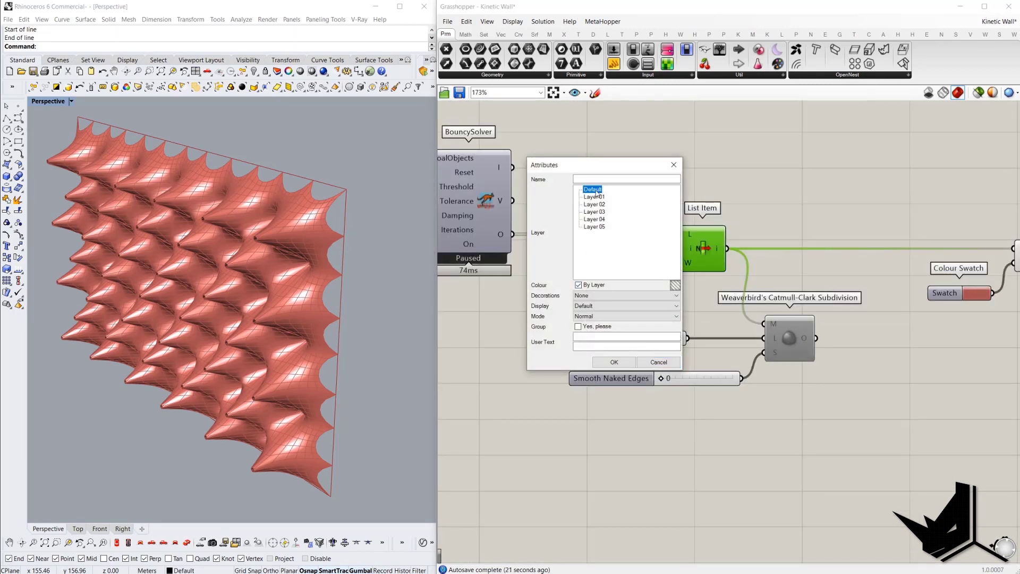
left_click(614, 361)
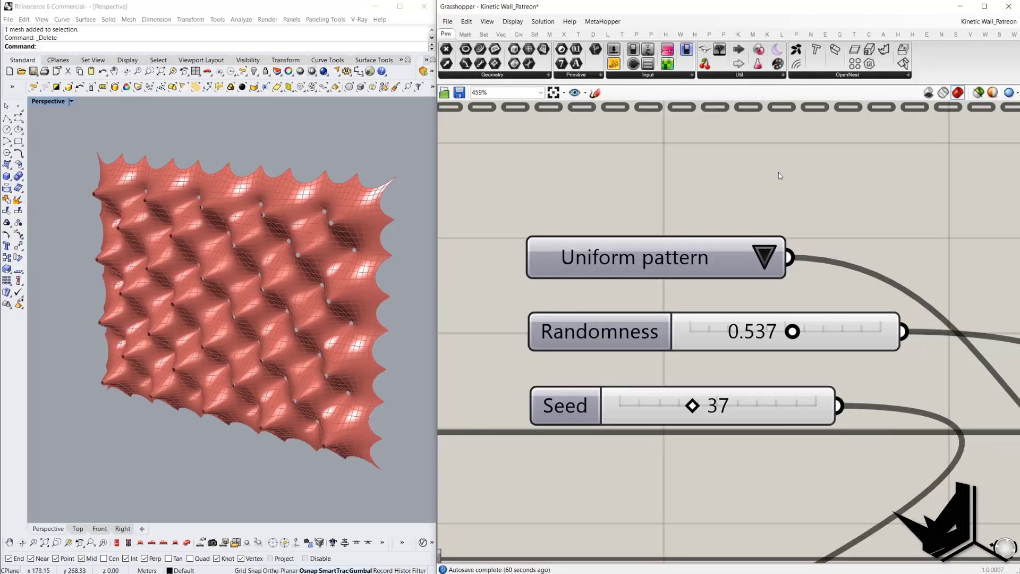
Switch the wall from a uniform to a Random pattern, with Randomness at 0.622 and a slightly higher Seed.
left_click(765, 255)
left_click(789, 268)
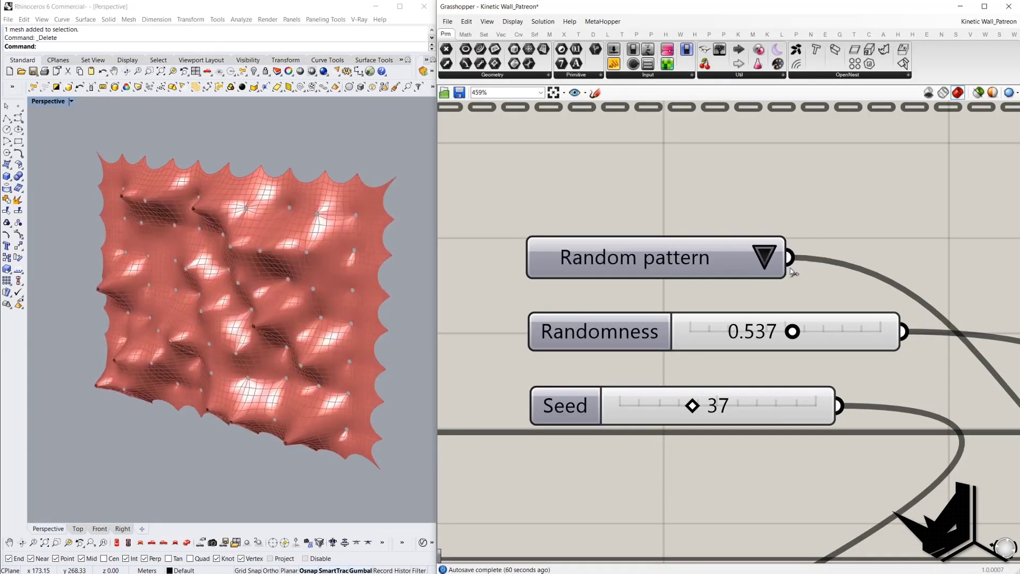
left_click_drag(792, 332, 807, 336)
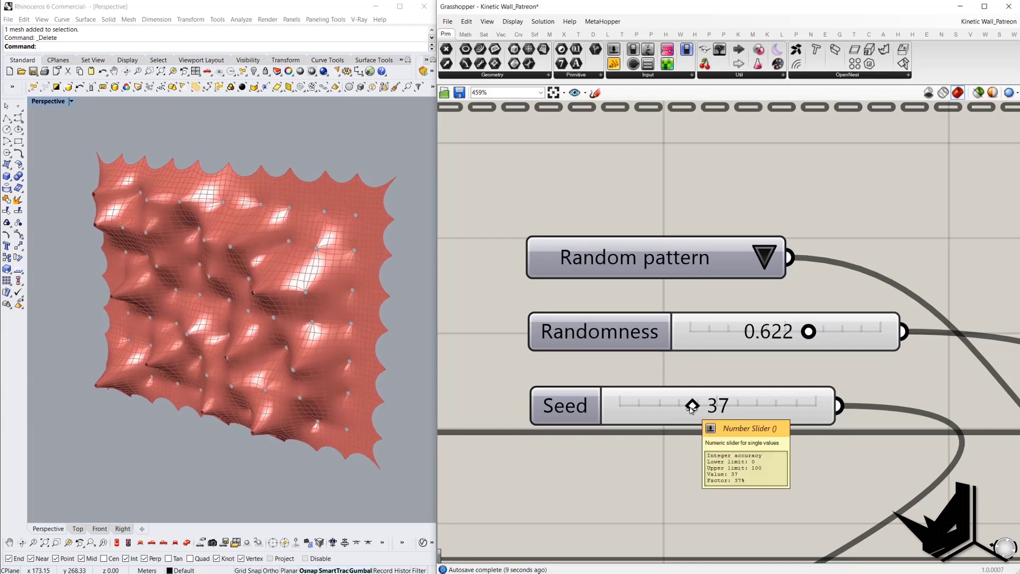
left_click_drag(691, 409, 712, 410)
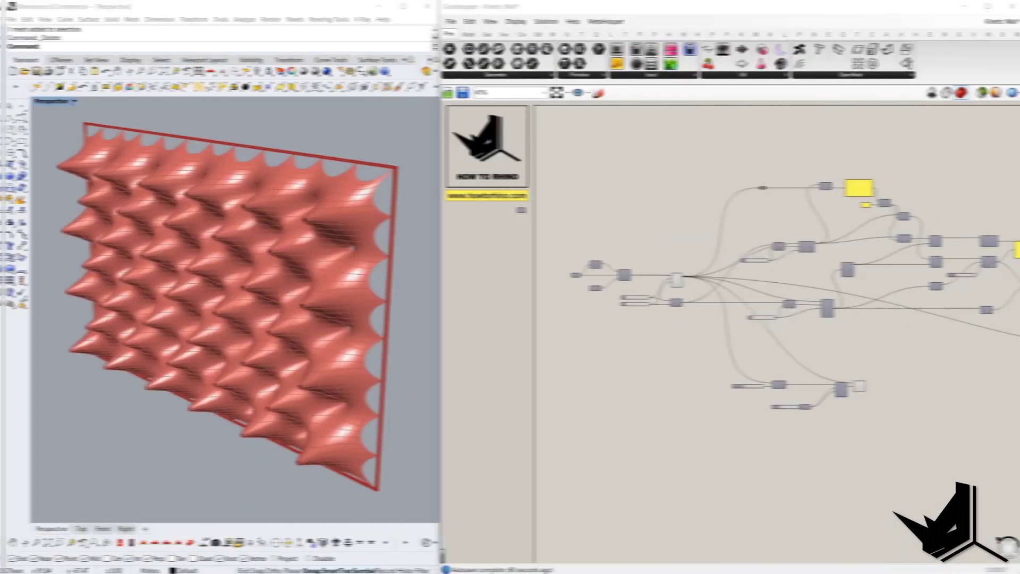